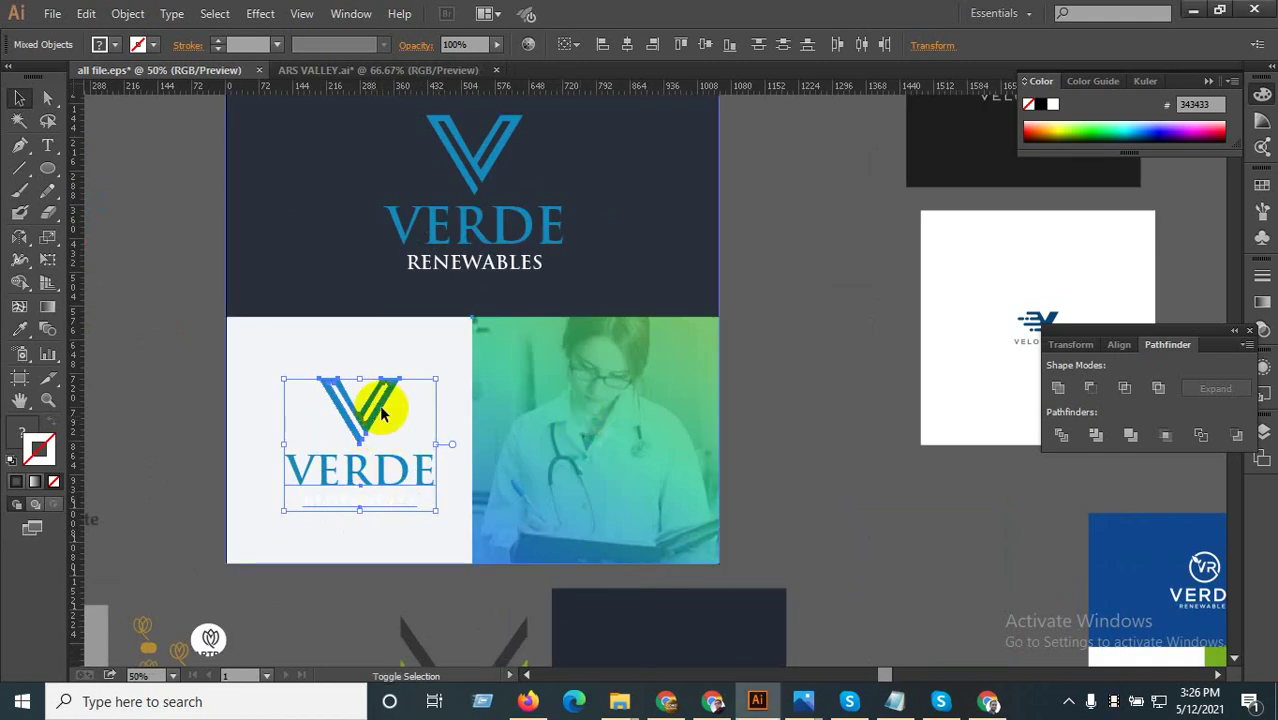
- Alt+Shift-drag a copy of the VERDE logo onto the green photo tile and eyedrop it white
{"action": "left_click_drag", "start_coordinate": [365, 400], "coordinate": [607, 404]}
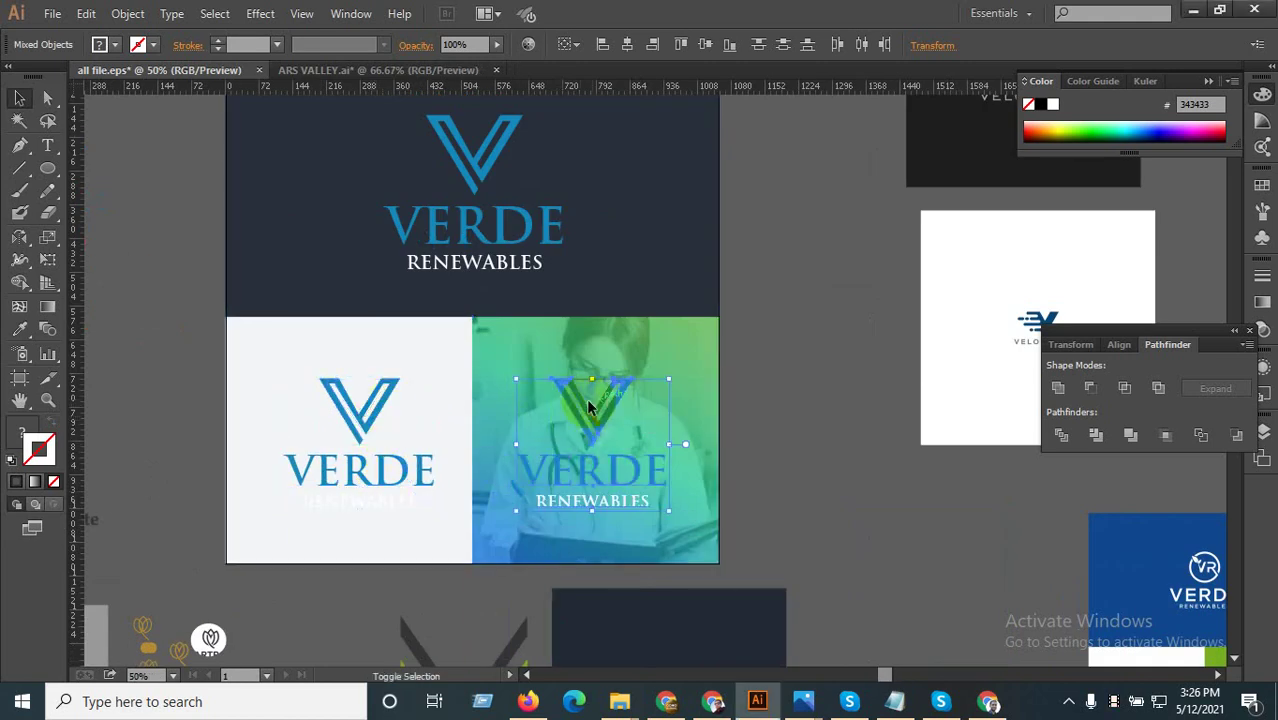
{"action": "left_click", "coordinate": [20, 329]}
{"action": "left_click", "coordinate": [258, 345]}
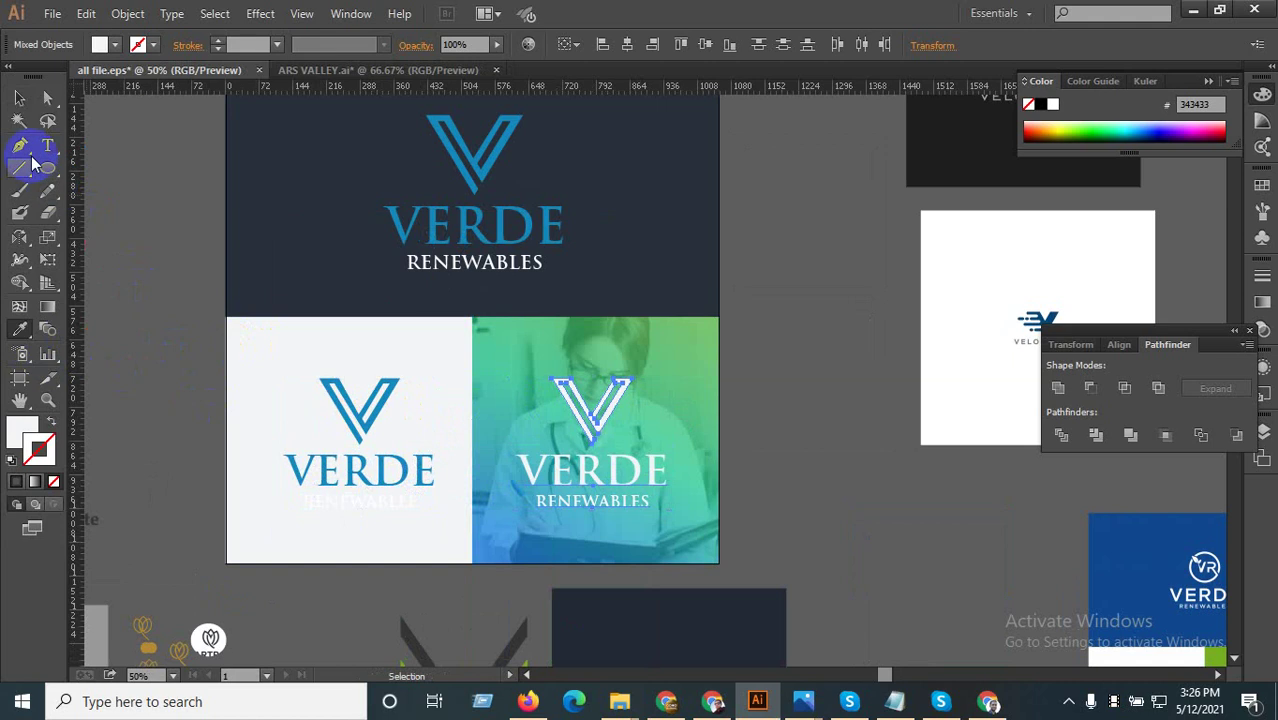
{"action": "left_click", "coordinate": [19, 97]}
- Recolour the left VERDE logo on the white tile dark navy with the Eyedropper
{"action": "left_click", "coordinate": [338, 464]}
{"action": "left_click", "coordinate": [415, 512]}
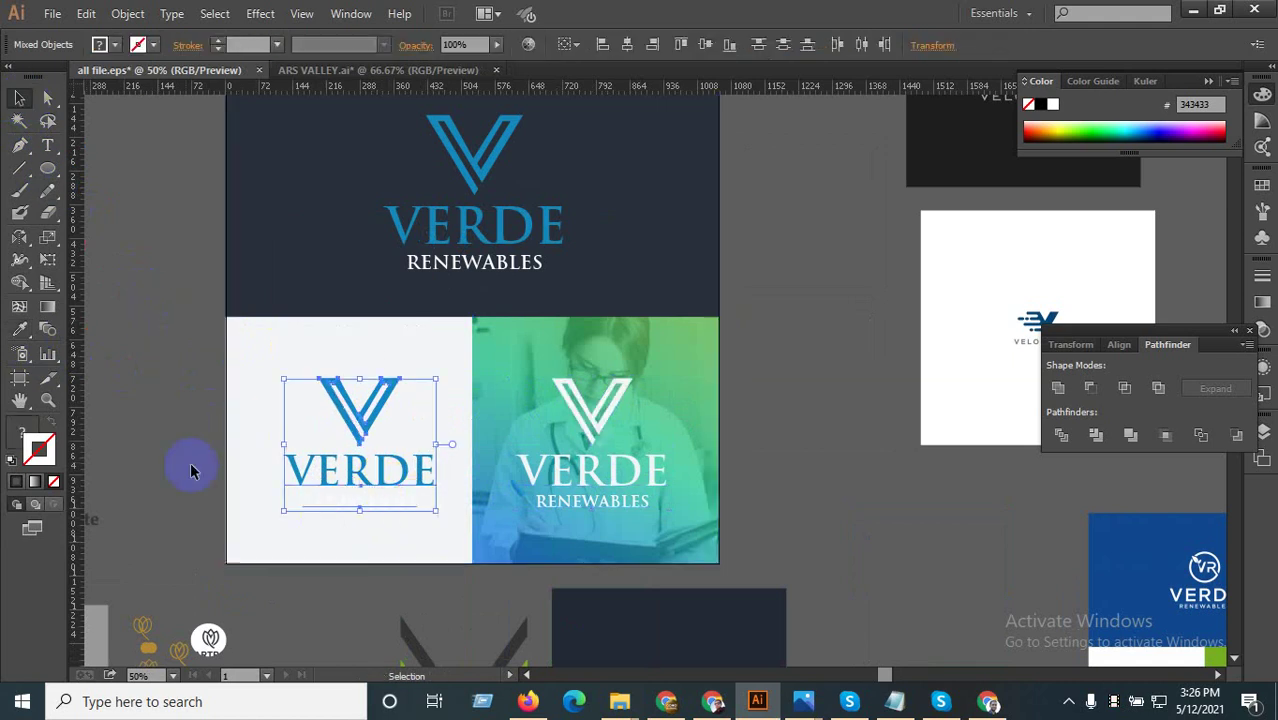
{"action": "left_click", "coordinate": [20, 329]}
{"action": "scroll", "coordinate": [785, 420], "scroll_direction": "down", "scroll_amount": 1}
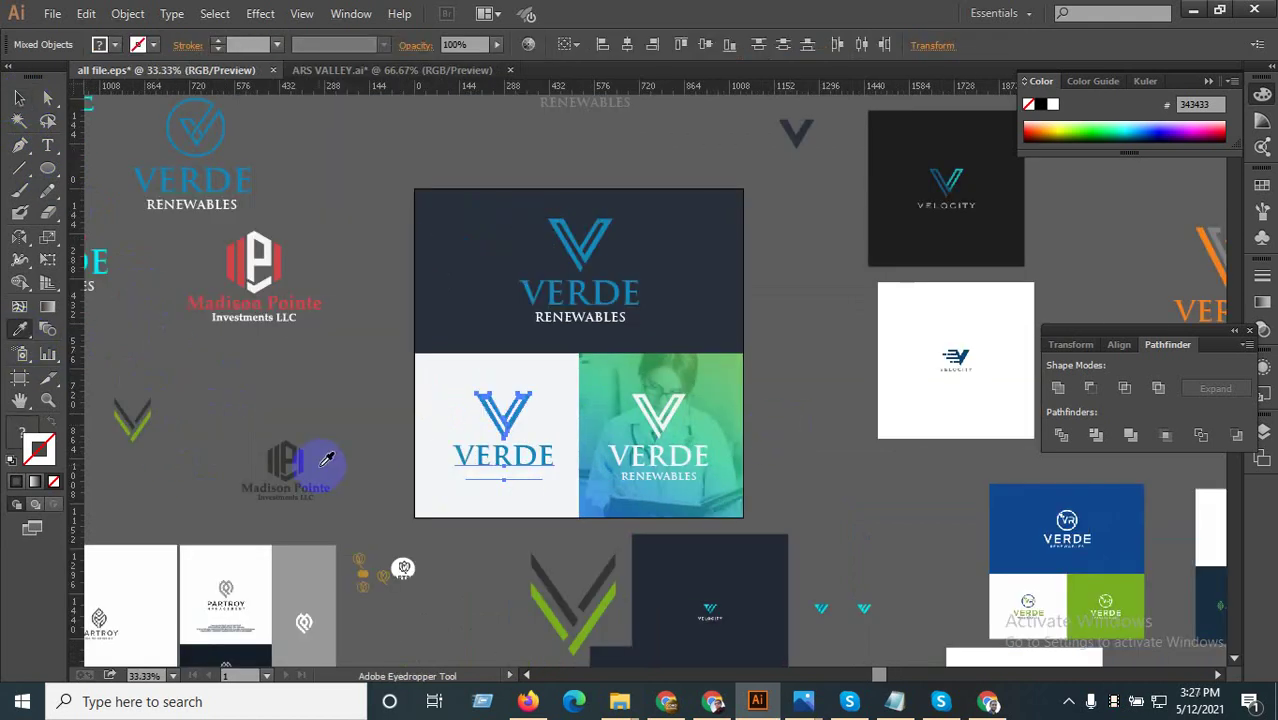
{"action": "left_click", "coordinate": [289, 458]}
{"action": "scroll", "coordinate": [560, 450], "scroll_direction": "up", "scroll_amount": 1}
{"action": "scroll", "coordinate": [560, 450], "scroll_direction": "up", "scroll_amount": 1}
{"action": "left_click", "coordinate": [19, 97]}
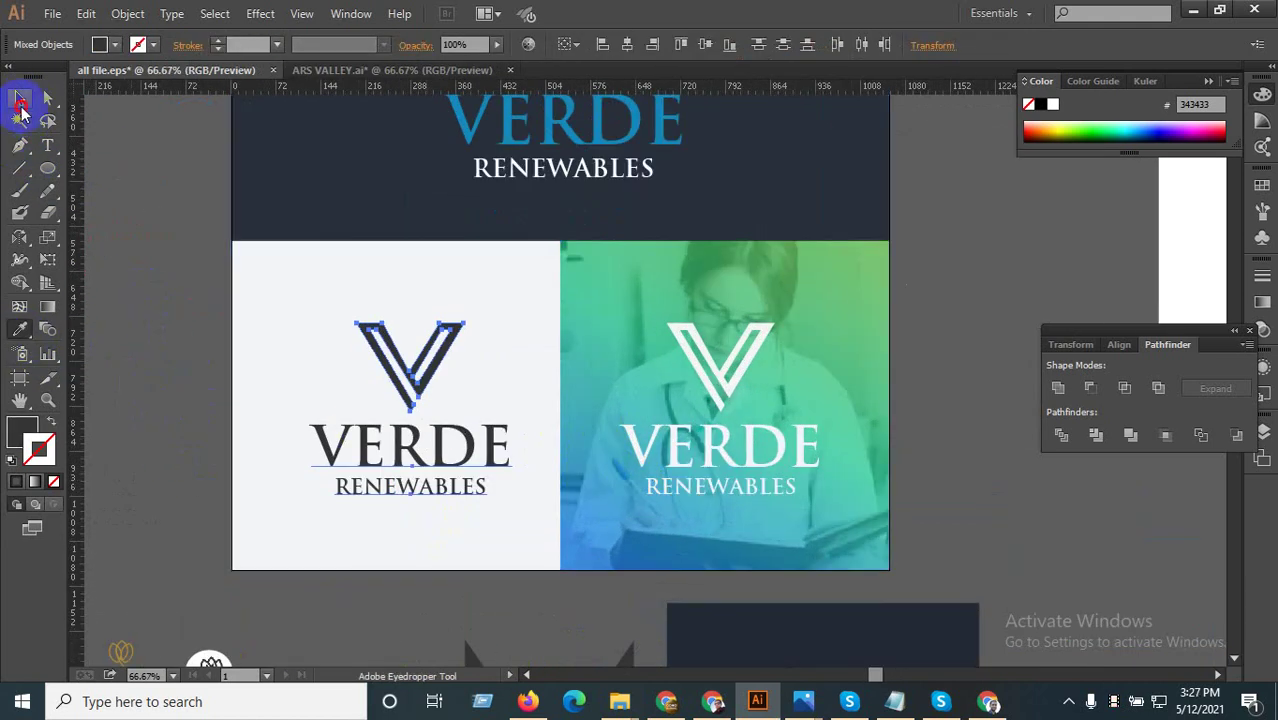
- Save the mockup for web as a JPEG High file, renaming 10 to 11
{"action": "scroll", "coordinate": [383, 403], "scroll_direction": "down", "scroll_amount": 2}
{"action": "key", "text": "ctrl+alt+shift+s"}
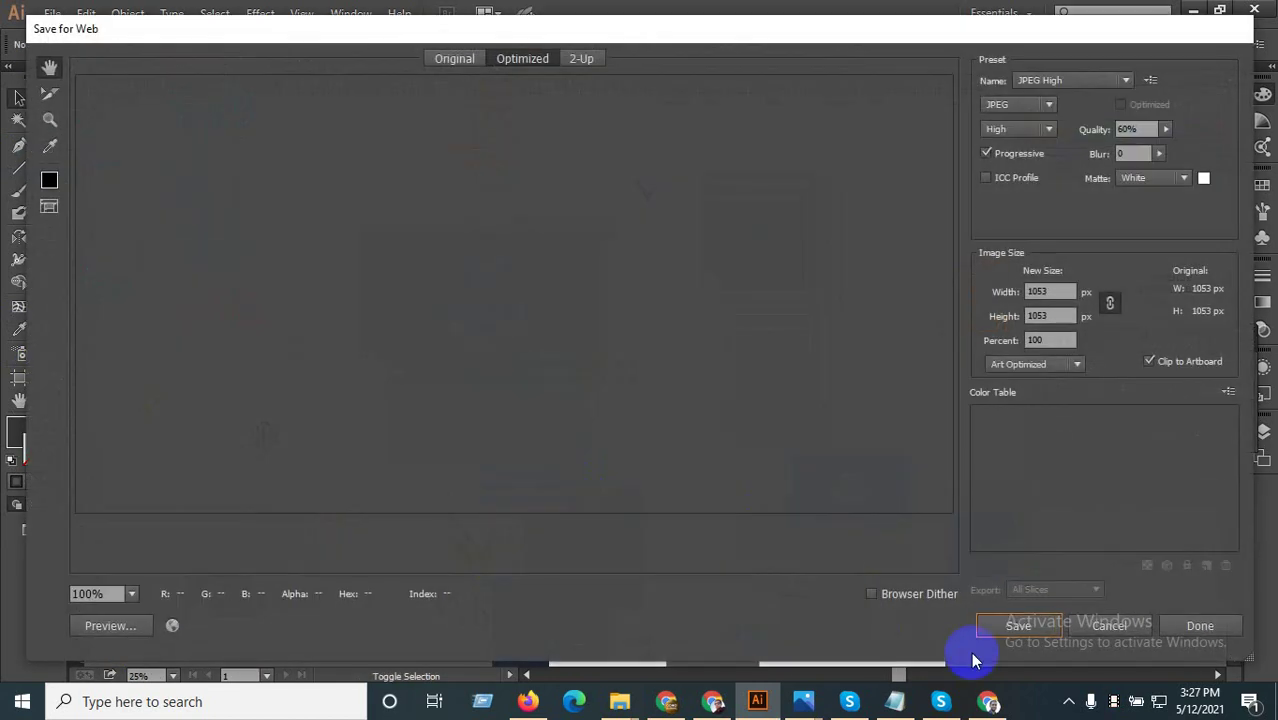
{"action": "left_click", "coordinate": [1020, 630]}
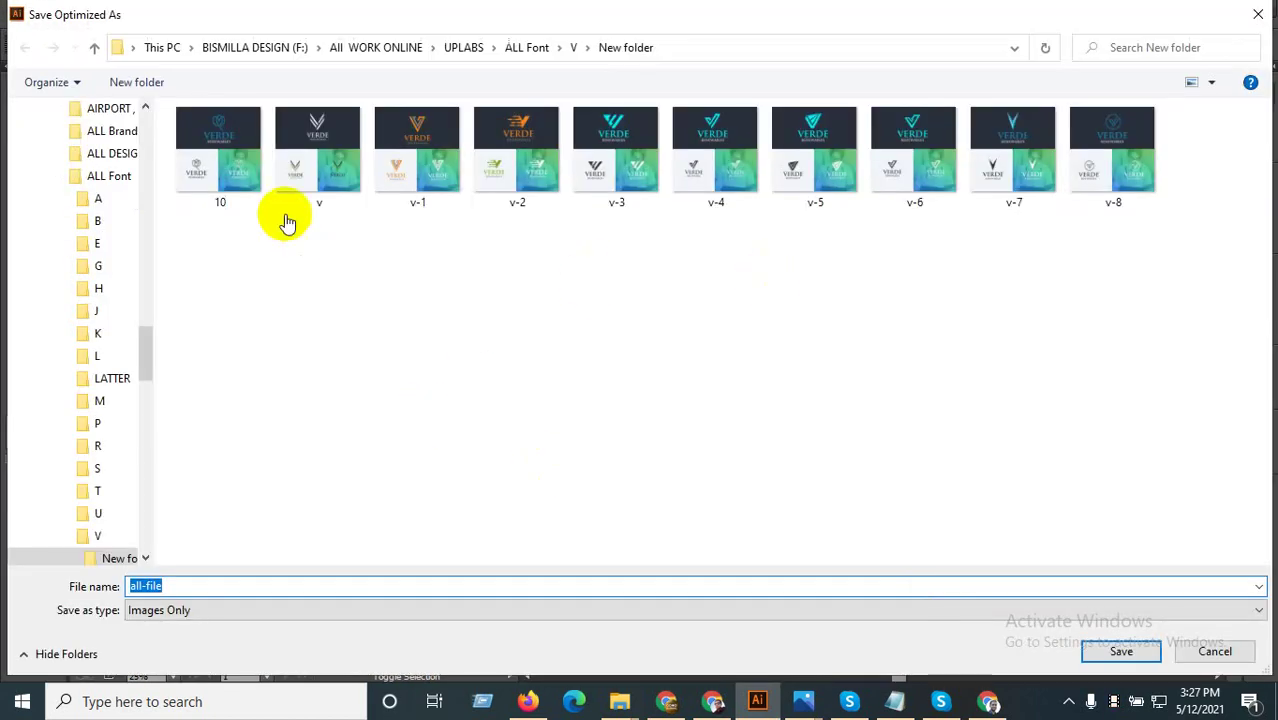
{"action": "left_click", "coordinate": [248, 160]}
{"action": "right_click", "coordinate": [220, 387]}
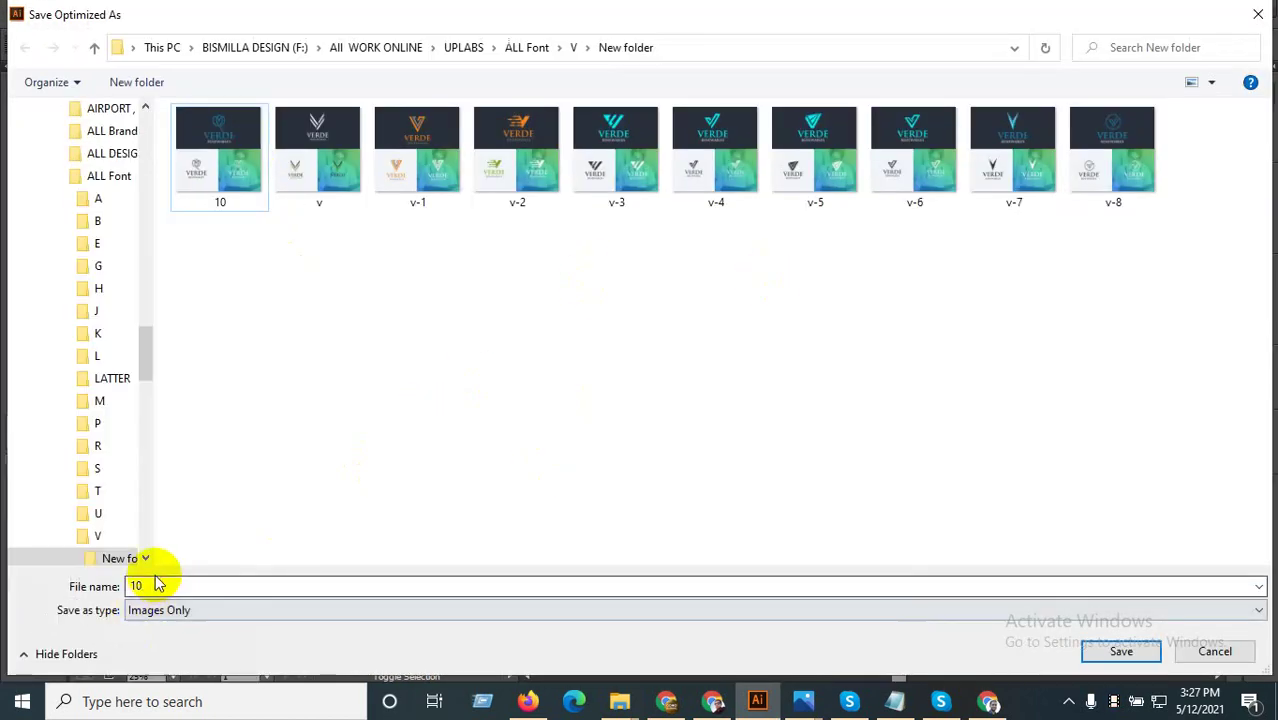
{"action": "double_click", "coordinate": [156, 587]}
{"action": "left_click_drag", "start_coordinate": [143, 587], "coordinate": [204, 580]}
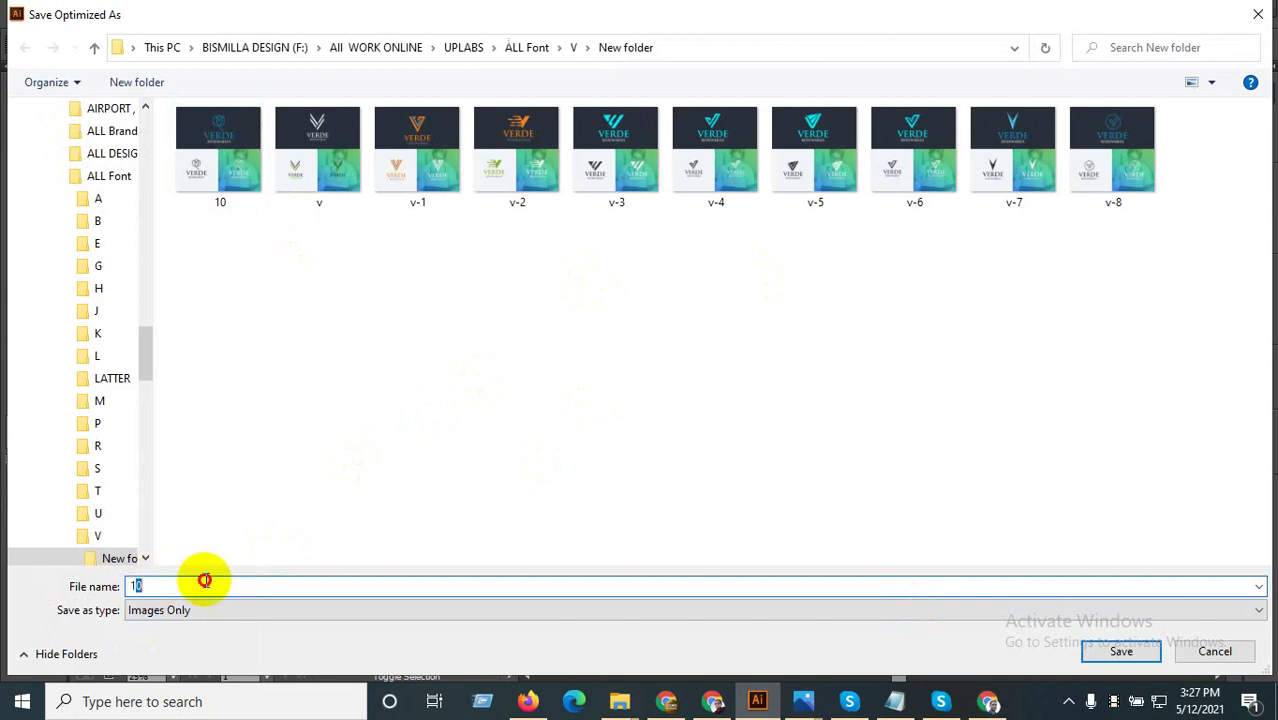
{"action": "type", "text": "1"}
{"action": "left_click", "coordinate": [1118, 651]}
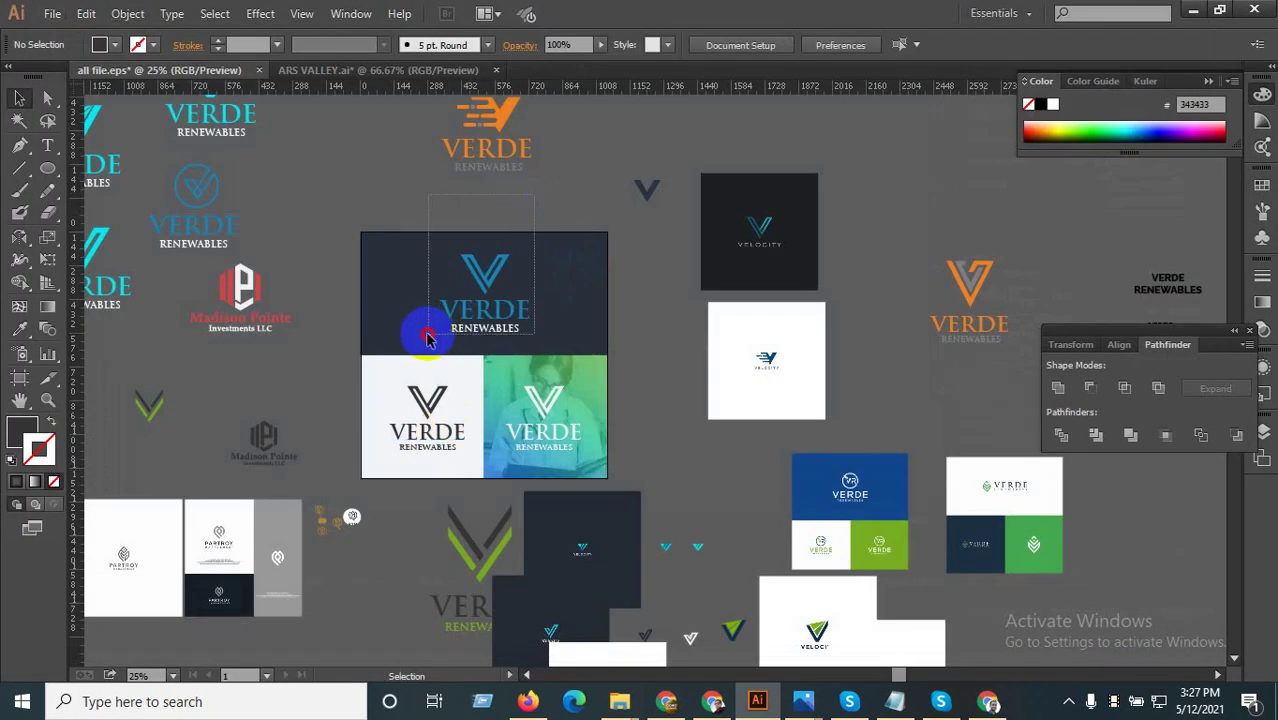
- Move the top VERDE logo into the upper-left logo area of the canvas
{"action": "left_click", "coordinate": [427, 340]}
{"action": "left_click", "coordinate": [560, 268]}
{"action": "key", "text": "ctrl+minus"}
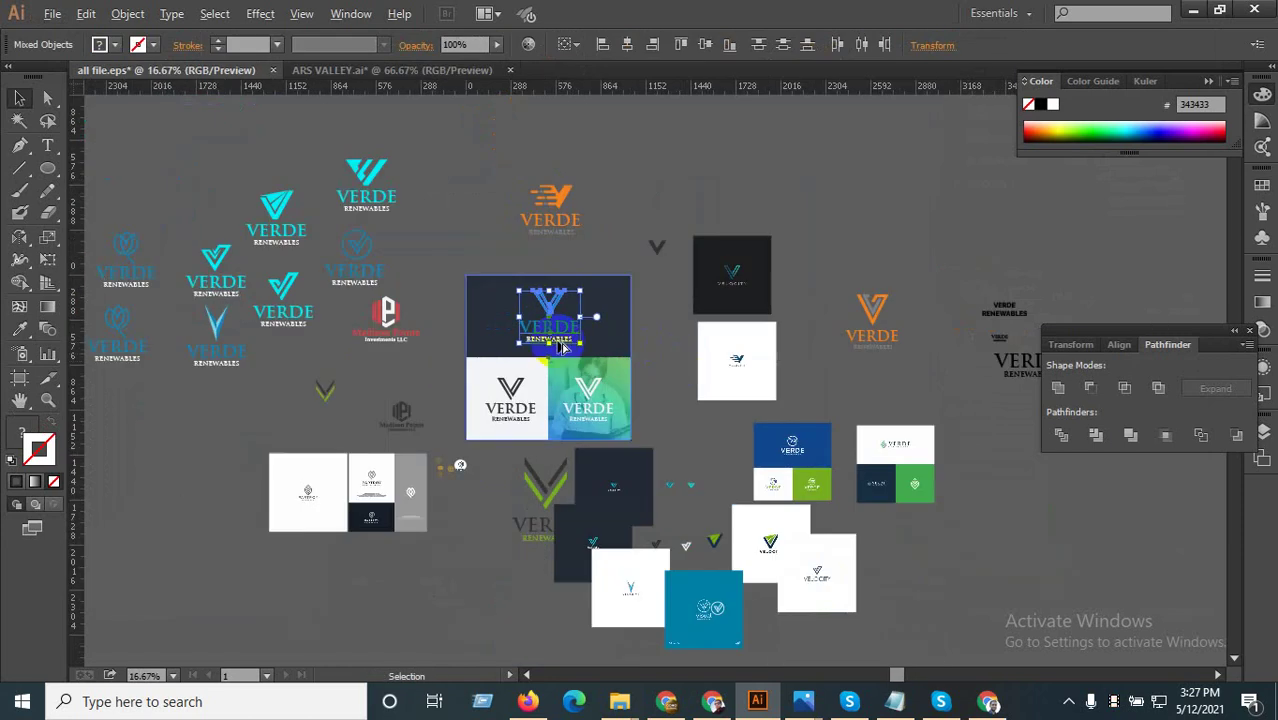
{"action": "left_click_drag", "start_coordinate": [545, 325], "coordinate": [175, 214]}
{"action": "left_click", "coordinate": [665, 294]}
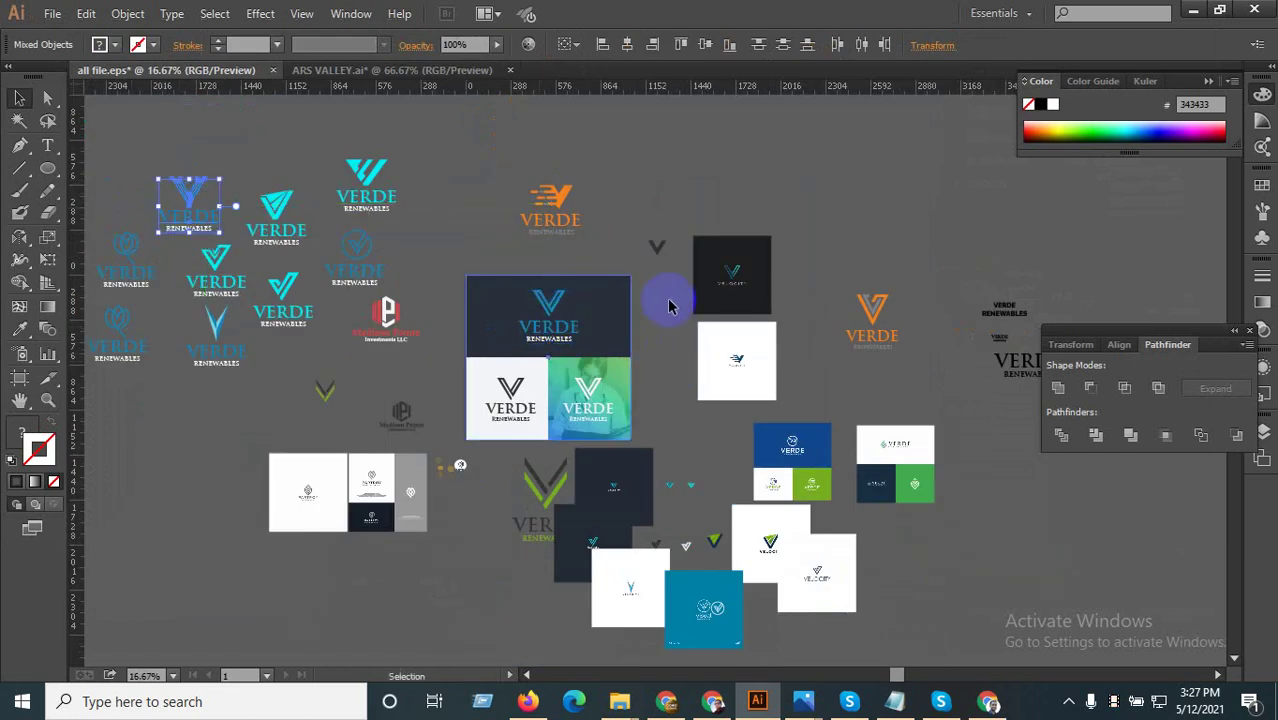
{"action": "key", "text": "ctrl+plus"}
- Delete the VERDE logos from the white and green lower tiles
{"action": "left_click", "coordinate": [314, 557]}
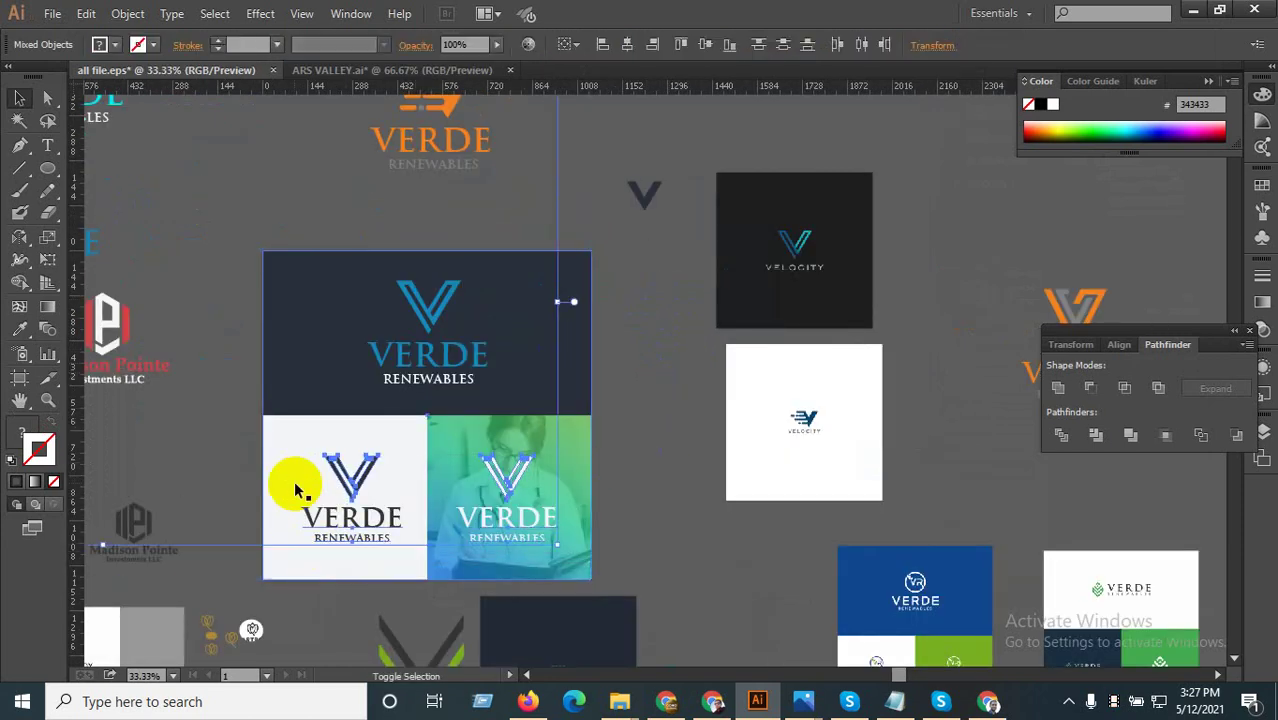
{"action": "left_click", "coordinate": [651, 453]}
{"action": "left_click", "coordinate": [334, 557]}
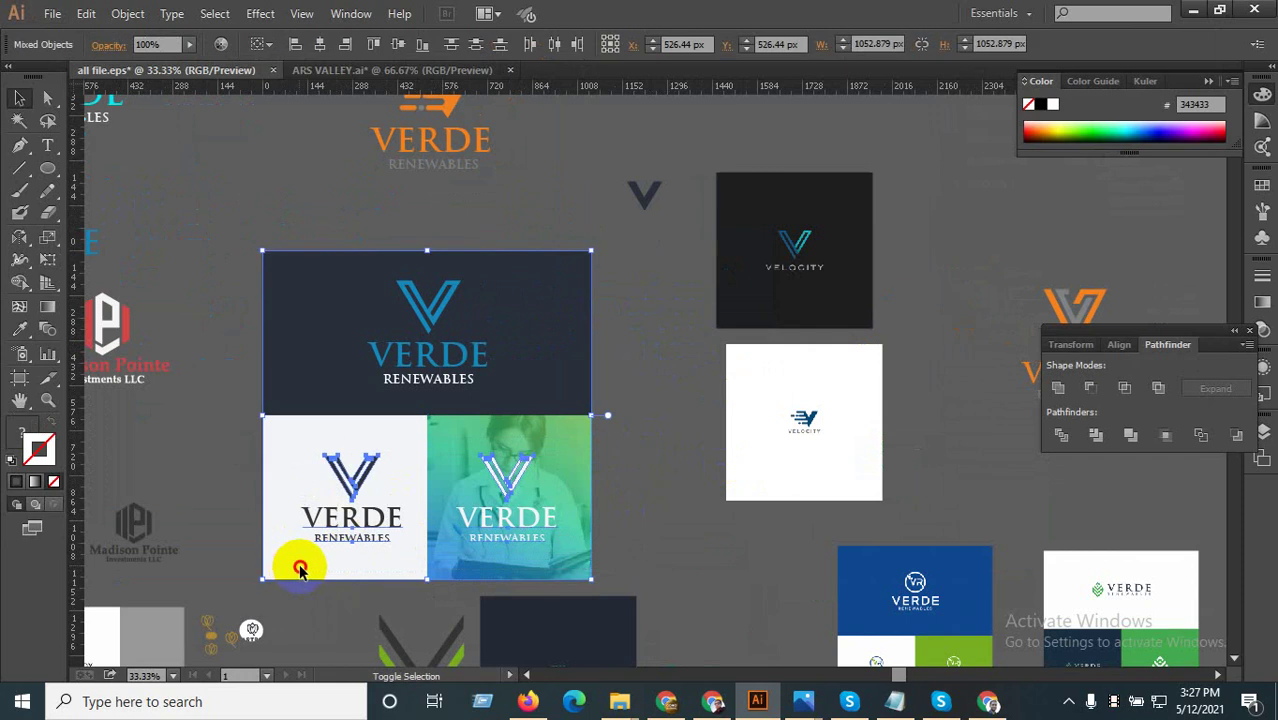
{"action": "left_click", "coordinate": [327, 543]}
{"action": "key", "text": "Delete"}
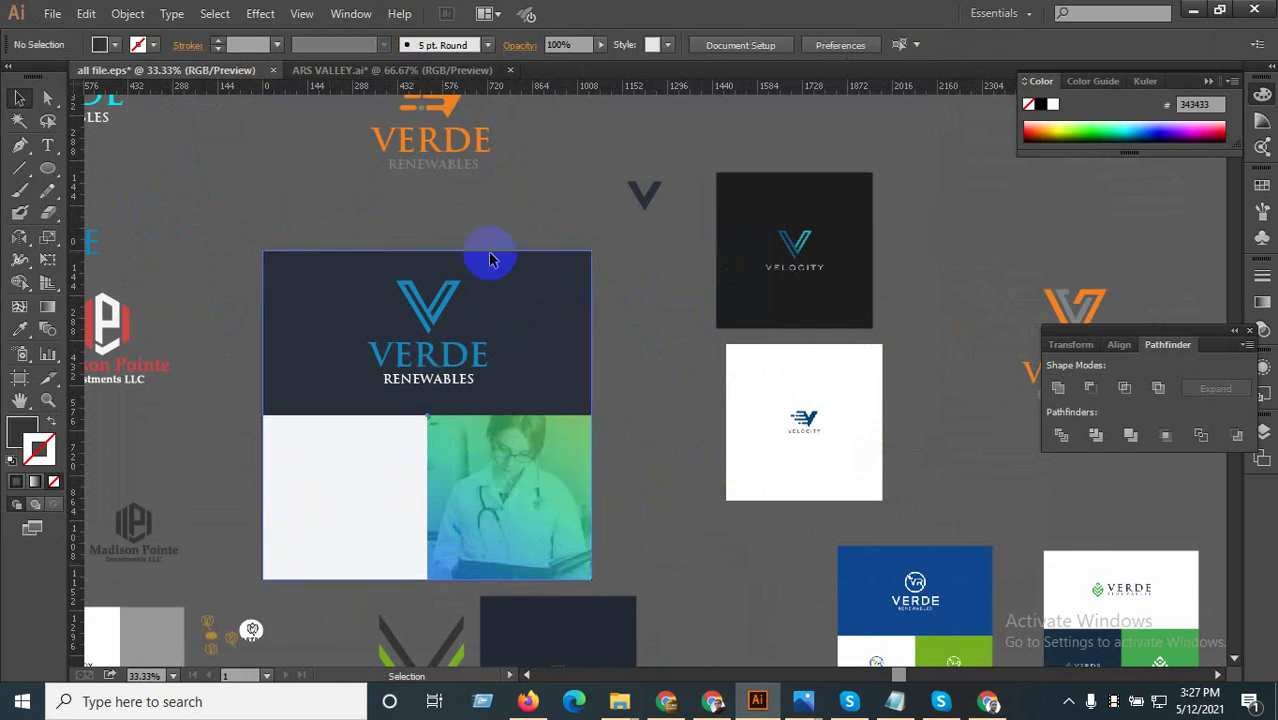
{"action": "scroll", "coordinate": [541, 421], "scroll_direction": "down", "scroll_amount": 1}
{"action": "scroll", "coordinate": [620, 410], "scroll_direction": "down", "scroll_amount": 1}
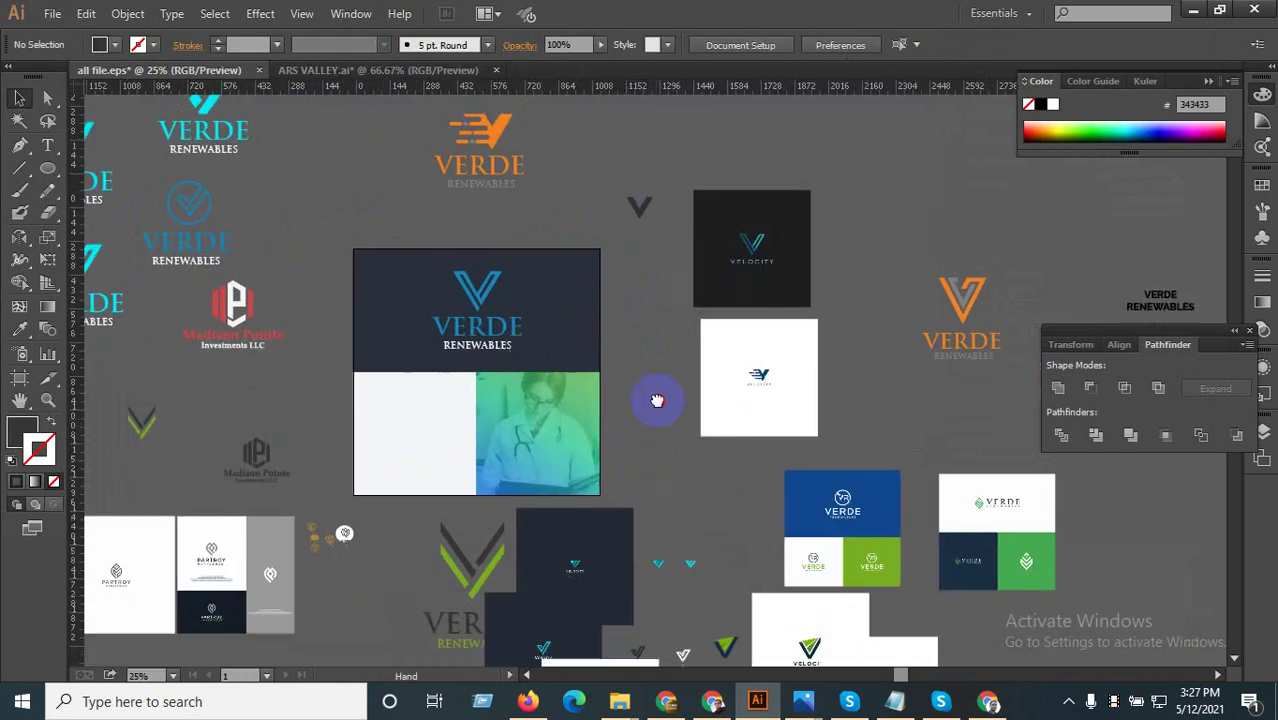
{"action": "scroll", "coordinate": [640, 410], "scroll_direction": "down", "scroll_amount": 2}
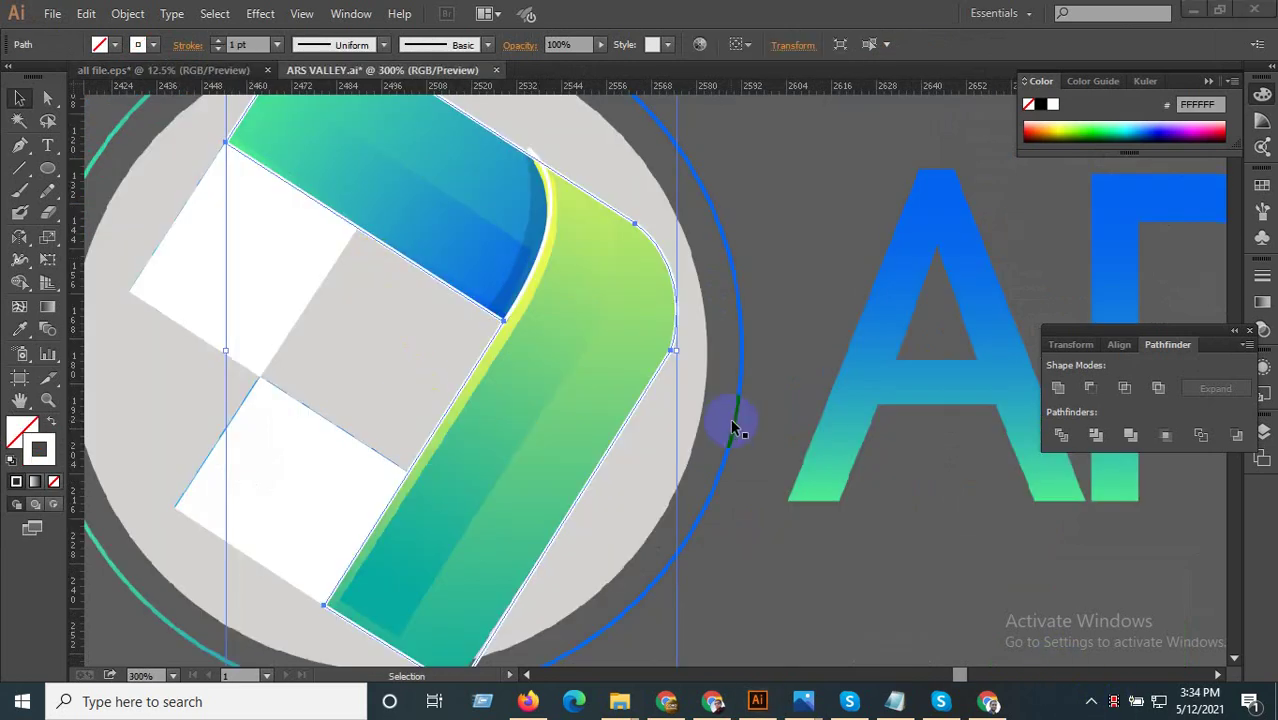
- Select the crescent highlight and the blue and green bands and fill them white
{"action": "scroll", "coordinate": [735, 428], "scroll_direction": "down", "scroll_amount": 1}
{"action": "scroll", "coordinate": [585, 255], "scroll_direction": "up", "scroll_amount": 2}
{"action": "scroll", "coordinate": [588, 283], "scroll_direction": "up", "scroll_amount": 1}
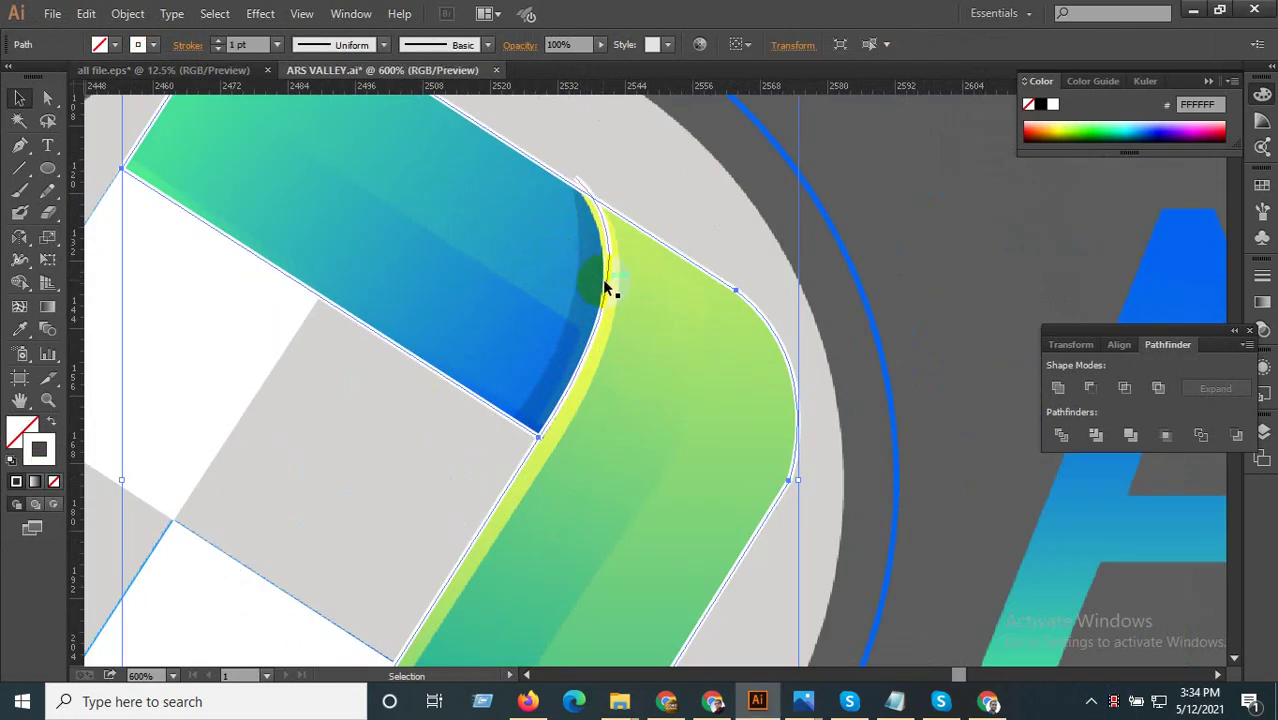
{"action": "left_click", "coordinate": [604, 282]}
{"action": "scroll", "coordinate": [590, 425], "scroll_direction": "down", "scroll_amount": 1}
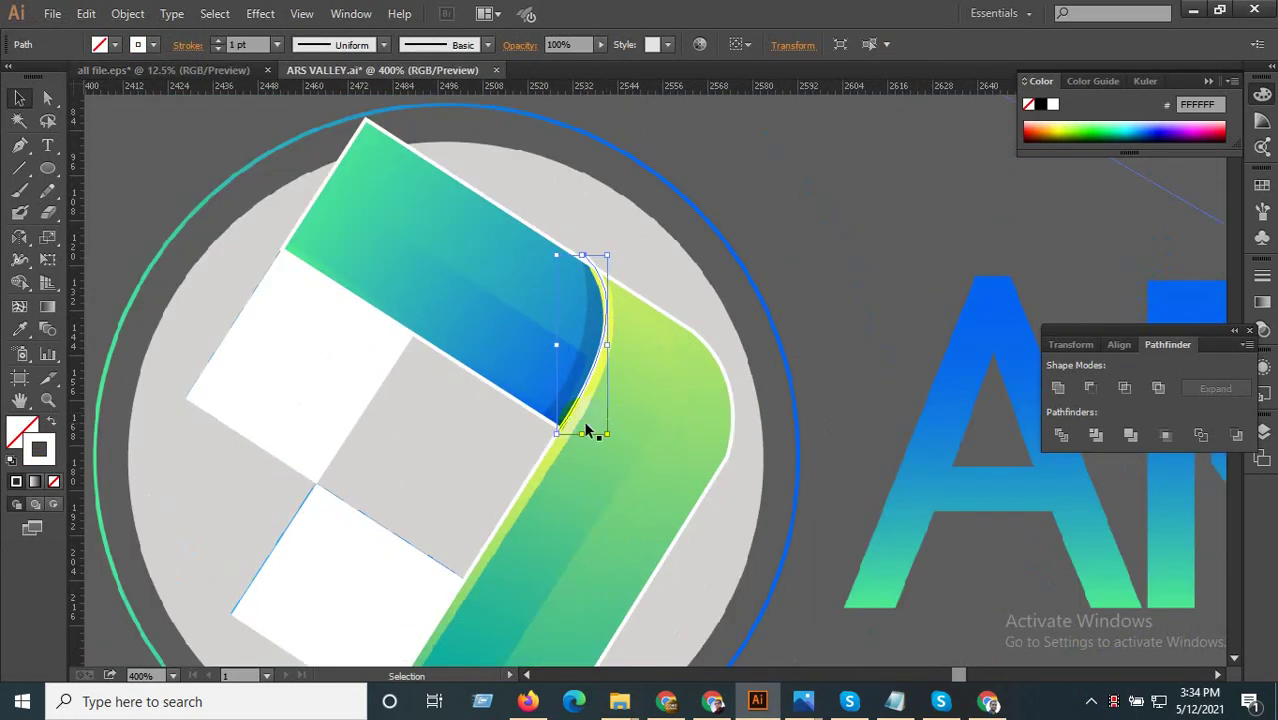
{"action": "left_click", "coordinate": [537, 452], "text": "shift"}
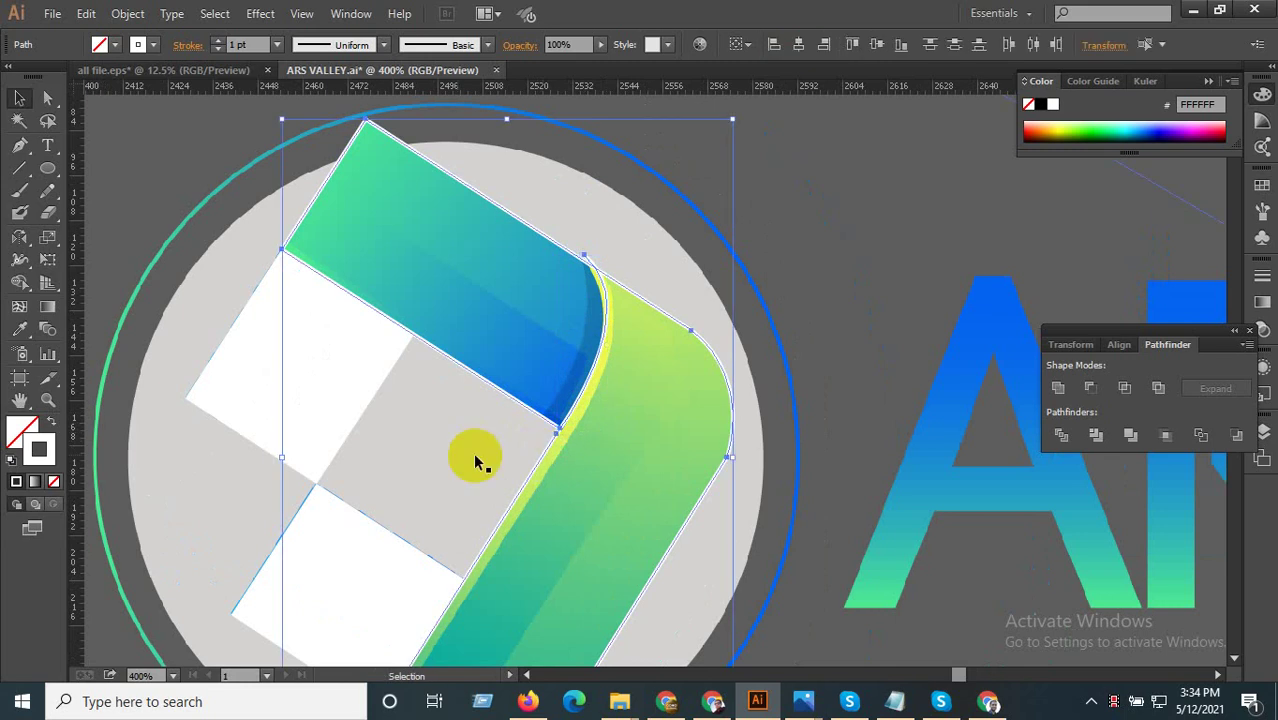
{"action": "left_click", "coordinate": [19, 330]}
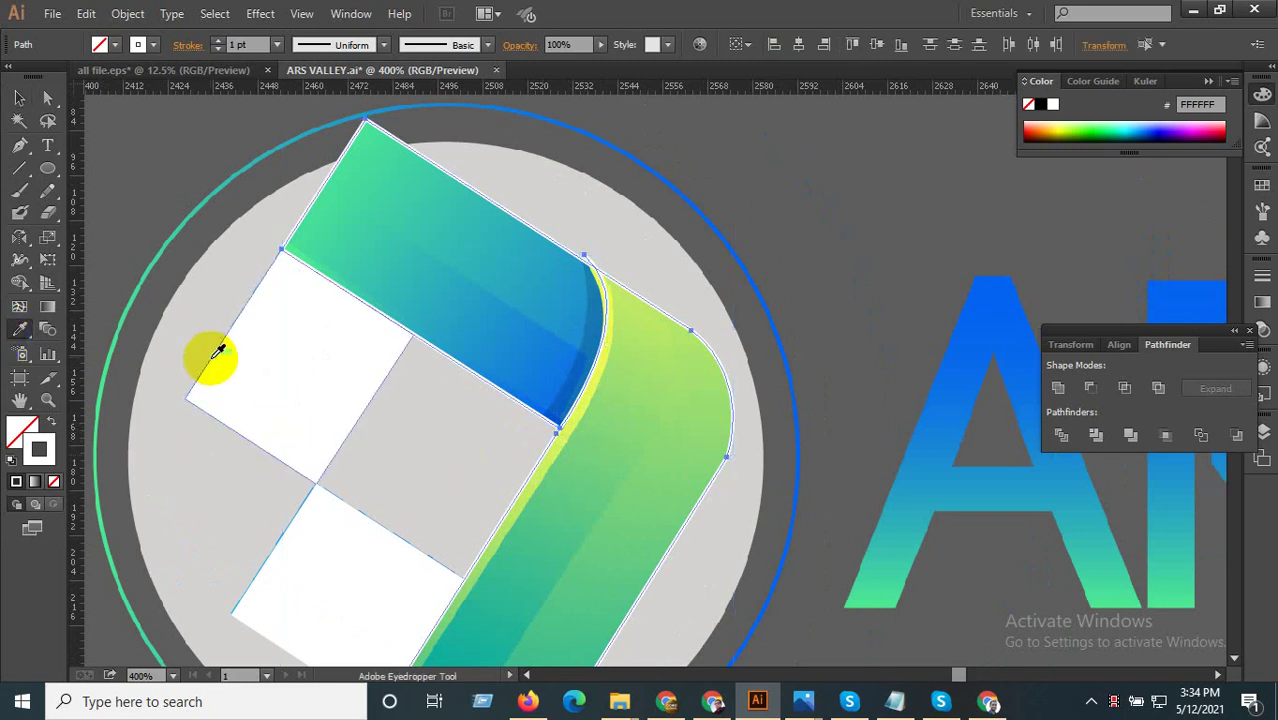
{"action": "left_click", "coordinate": [277, 362]}
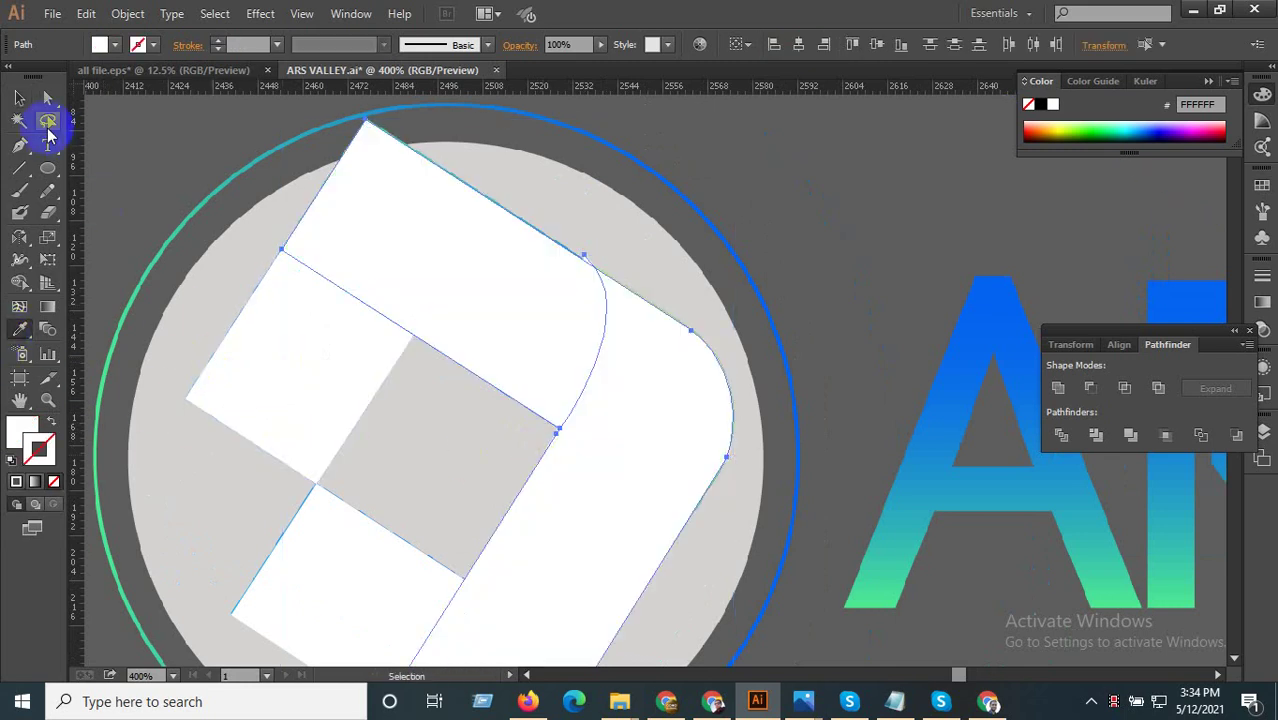
{"action": "left_click", "coordinate": [19, 97]}
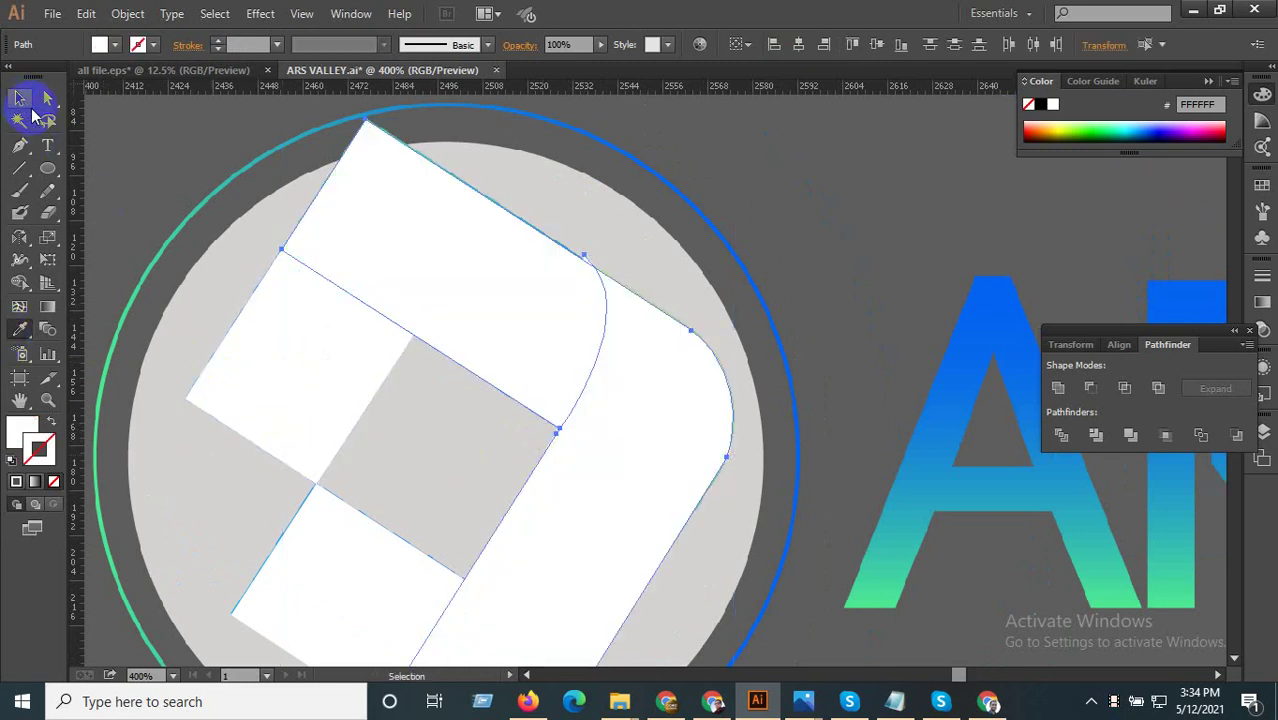
- Divide the overlapping shapes in Pathfinder, ungroup them, and inspect the resulting pieces
{"action": "left_click", "coordinate": [1064, 437]}
{"action": "right_click", "coordinate": [640, 344]}
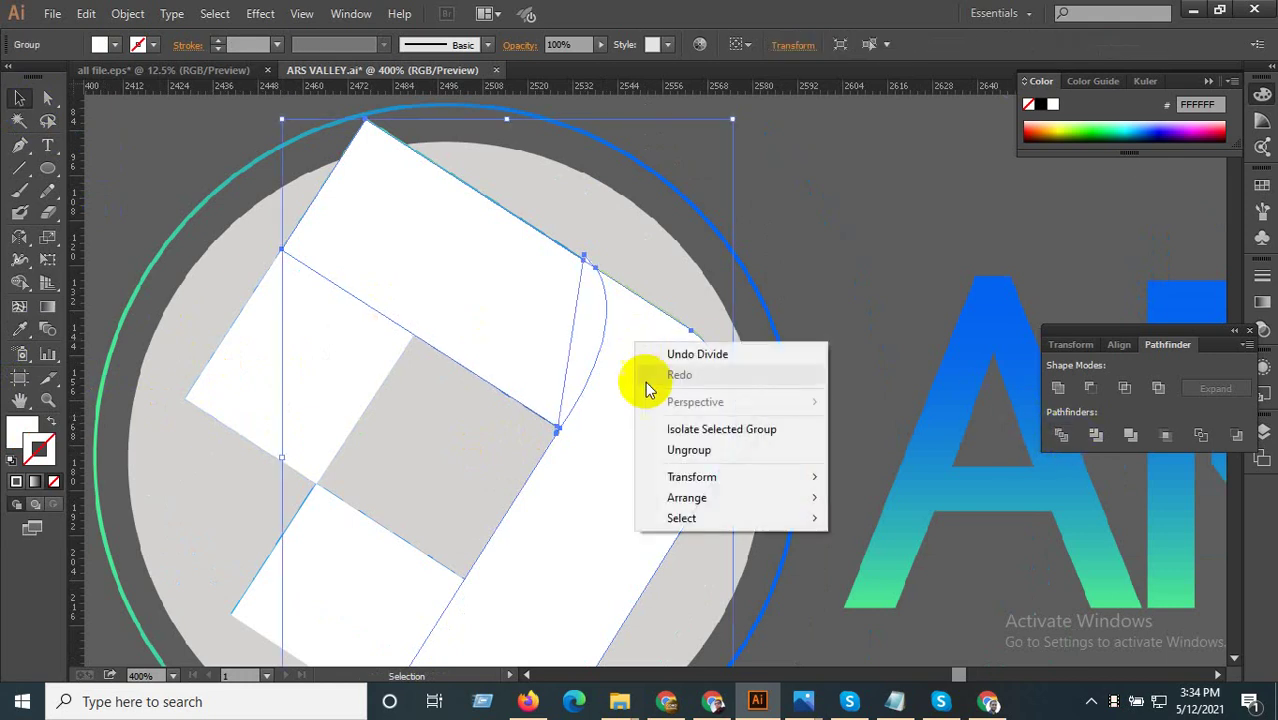
{"action": "left_click", "coordinate": [683, 450]}
{"action": "left_click", "coordinate": [628, 320]}
{"action": "left_click", "coordinate": [560, 318]}
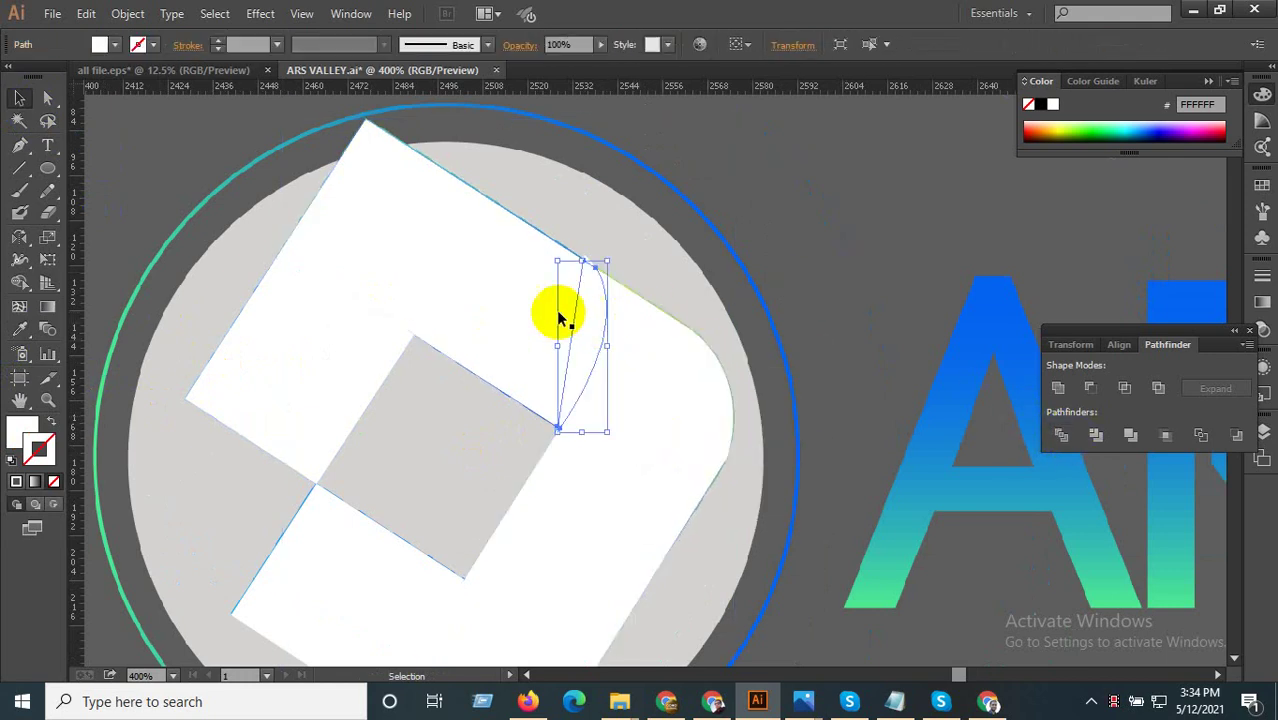
{"action": "left_click", "coordinate": [650, 338]}
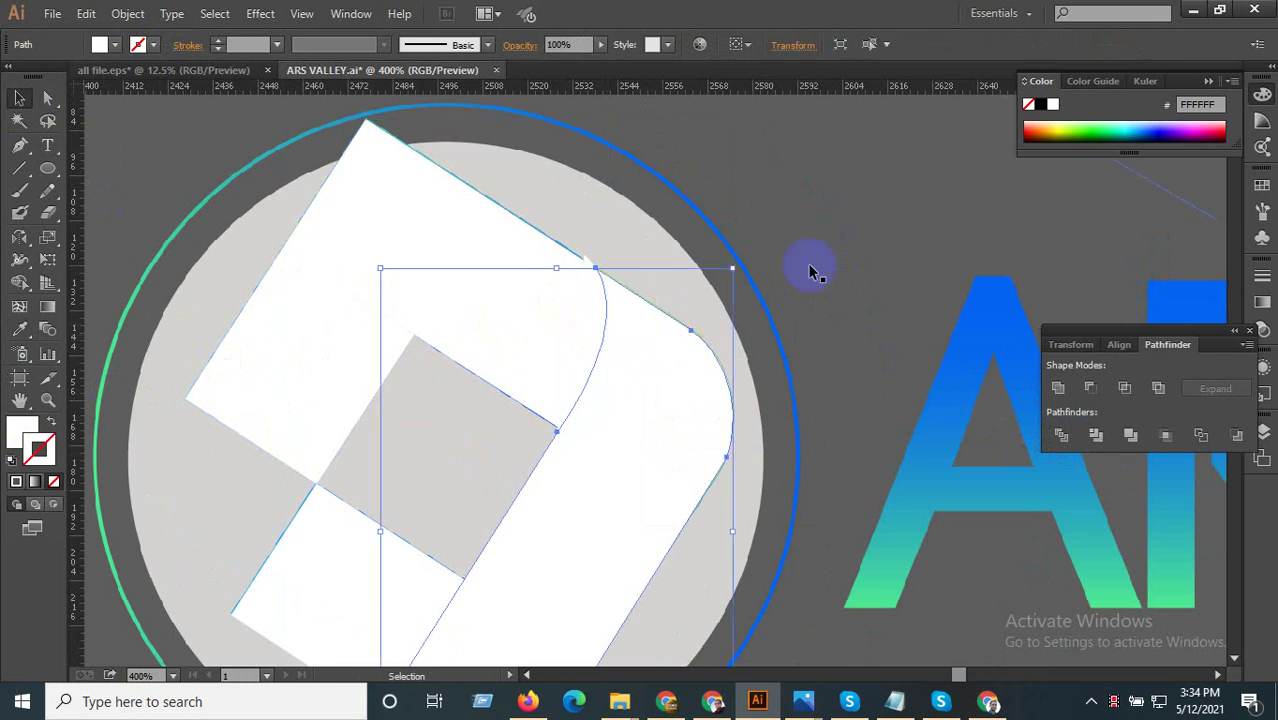
{"action": "left_click", "coordinate": [594, 311]}
{"action": "left_click", "coordinate": [585, 312], "text": "shift"}
{"action": "scroll", "coordinate": [586, 262], "scroll_direction": "up", "scroll_amount": 4}
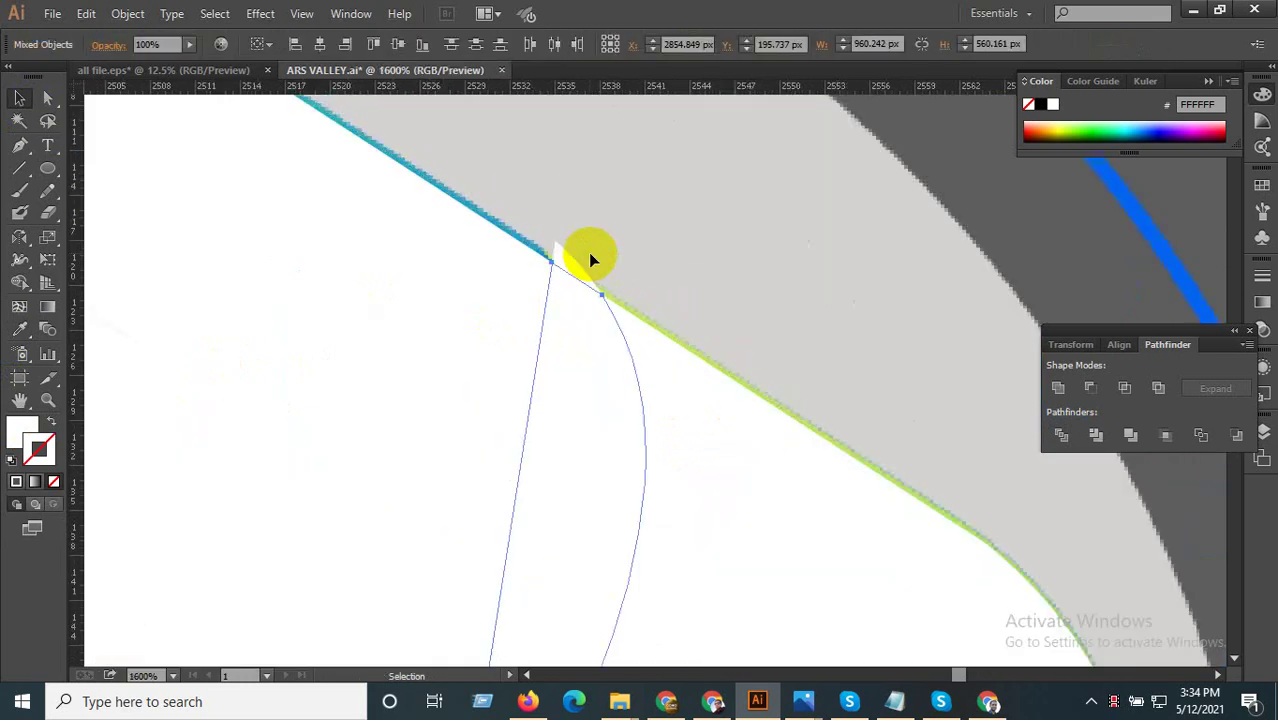
{"action": "left_click", "coordinate": [568, 268]}
{"action": "left_click", "coordinate": [566, 256], "text": "shift"}
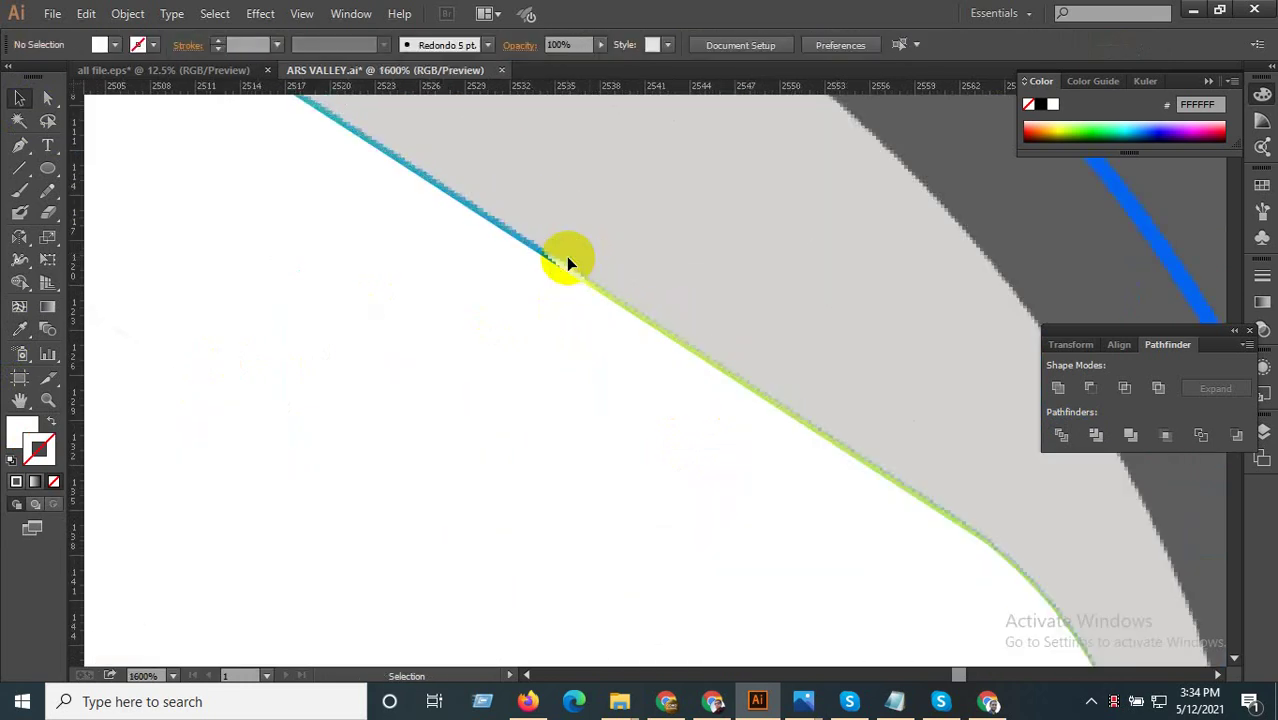
{"action": "scroll", "coordinate": [611, 294], "scroll_direction": "down", "scroll_amount": 3}
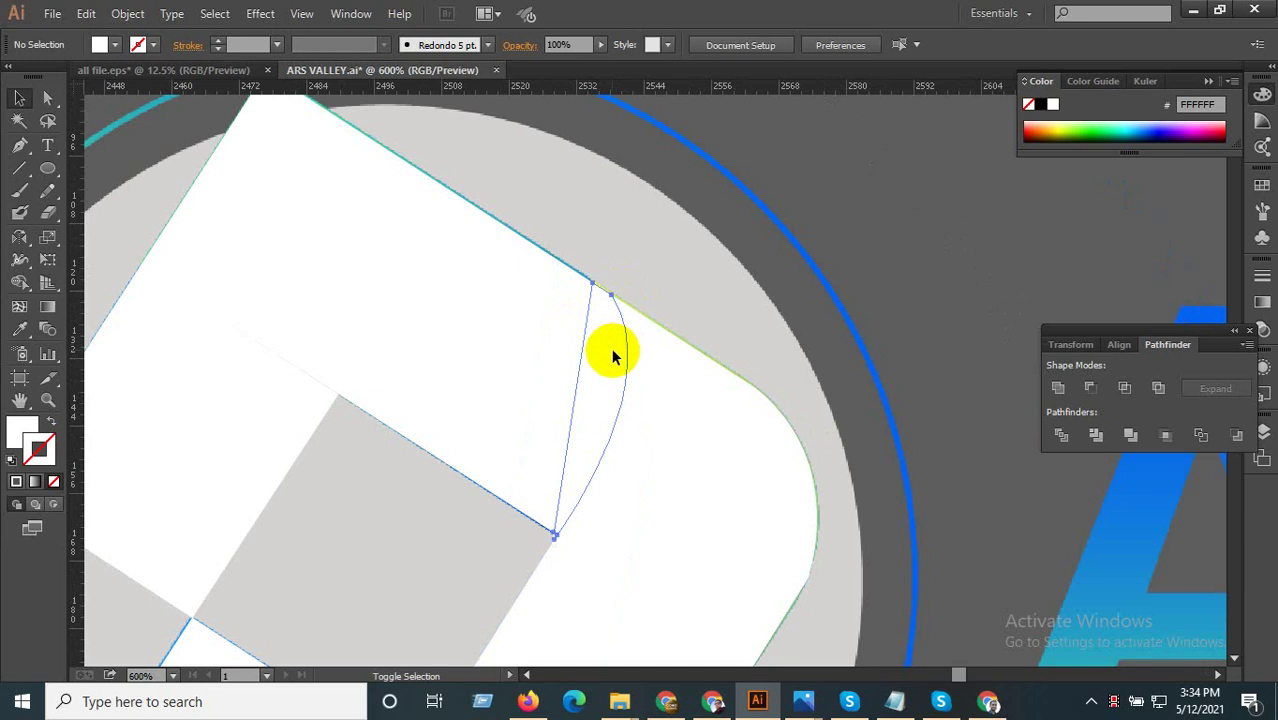
- Unite the curved sliver with the large band and swap it to a white outline
{"action": "left_click", "coordinate": [605, 348]}
{"action": "left_click", "coordinate": [559, 357], "text": "shift"}
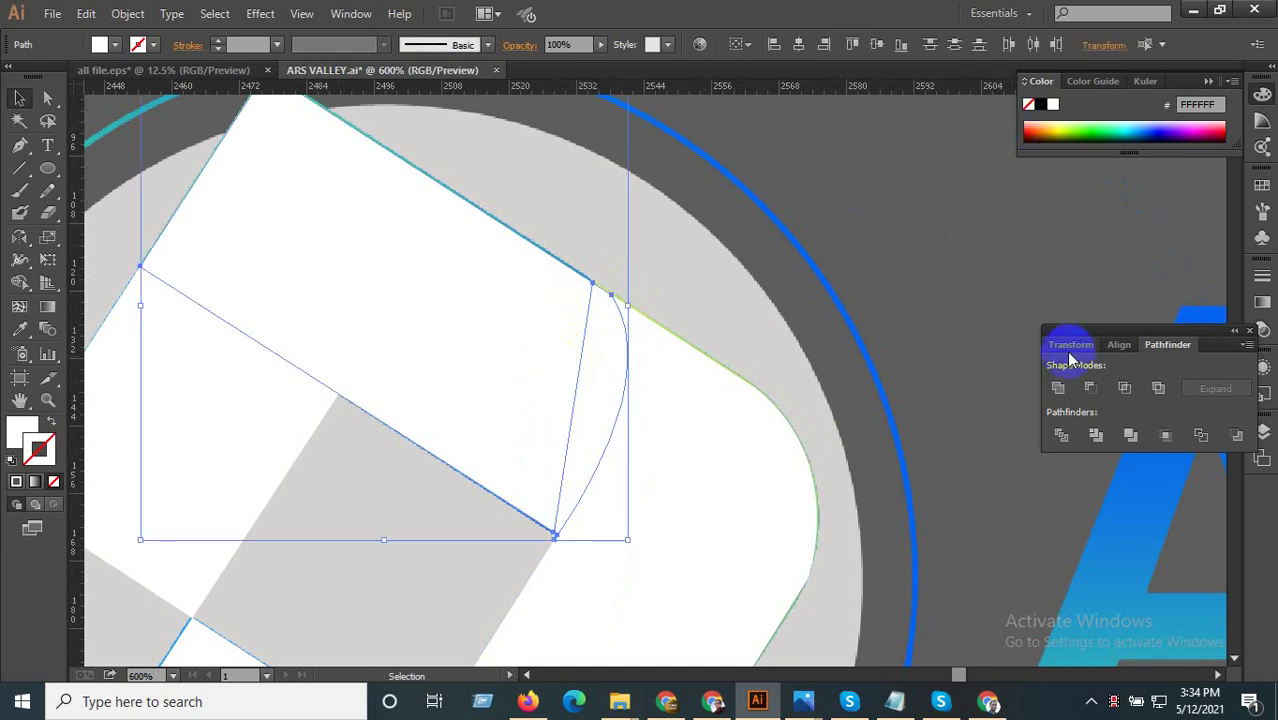
{"action": "left_click", "coordinate": [1060, 388]}
{"action": "left_click", "coordinate": [750, 342]}
{"action": "left_click", "coordinate": [621, 356]}
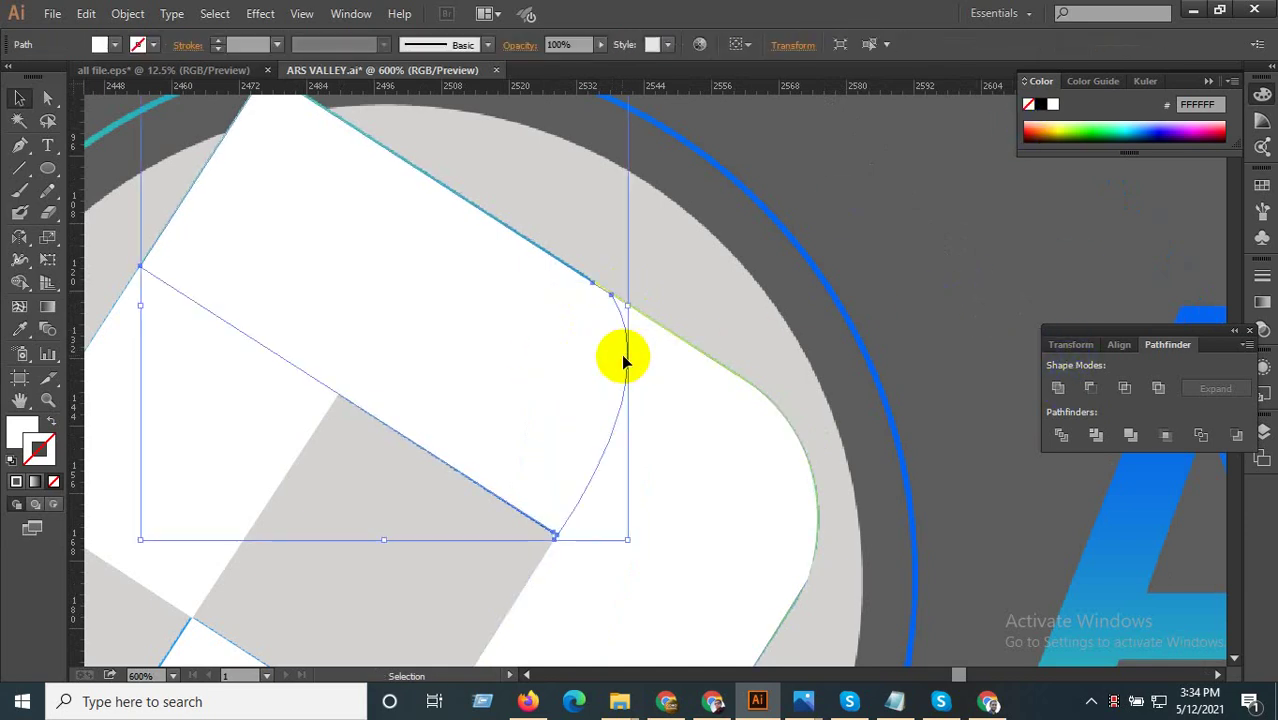
{"action": "left_click", "coordinate": [51, 421]}
{"action": "left_click", "coordinate": [628, 290]}
{"action": "scroll", "coordinate": [608, 305], "scroll_direction": "up", "scroll_amount": 3}
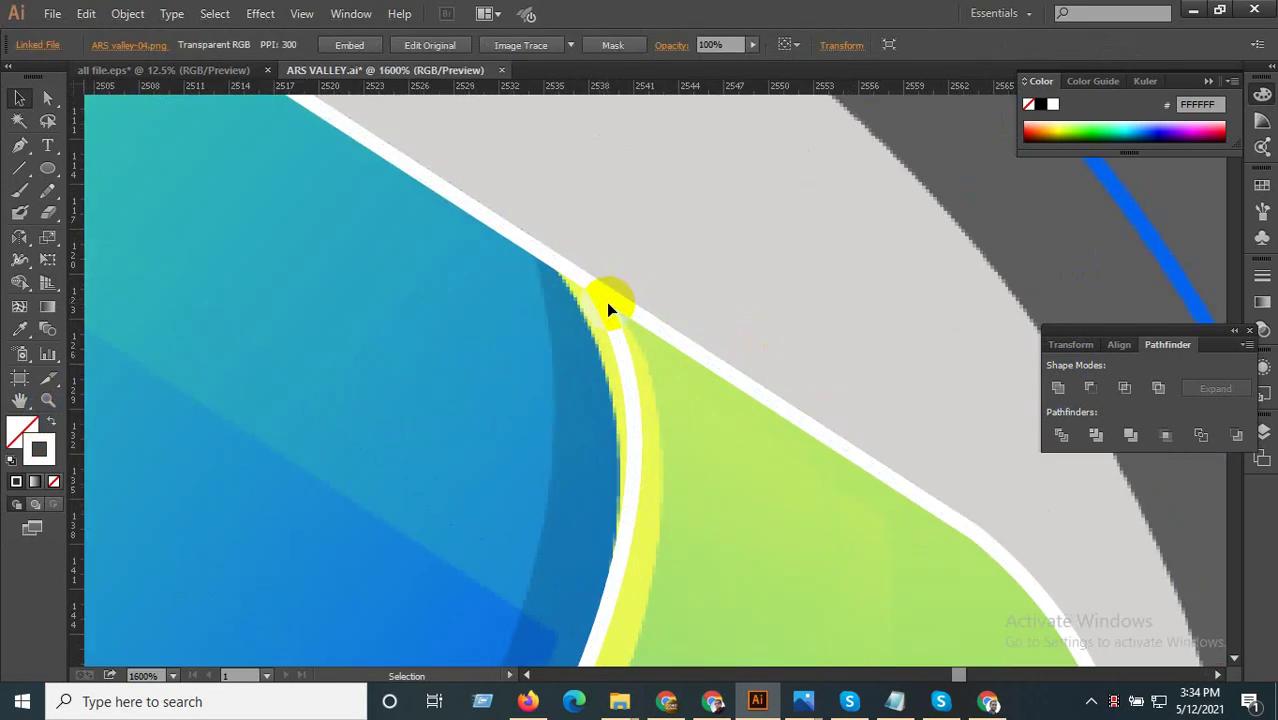
- Draw a closed four-corner inner strip inside the diagonal band with the Pen tool
{"action": "scroll", "coordinate": [125, 240], "scroll_direction": "down", "scroll_amount": 6}
{"action": "left_click", "coordinate": [125, 240]}
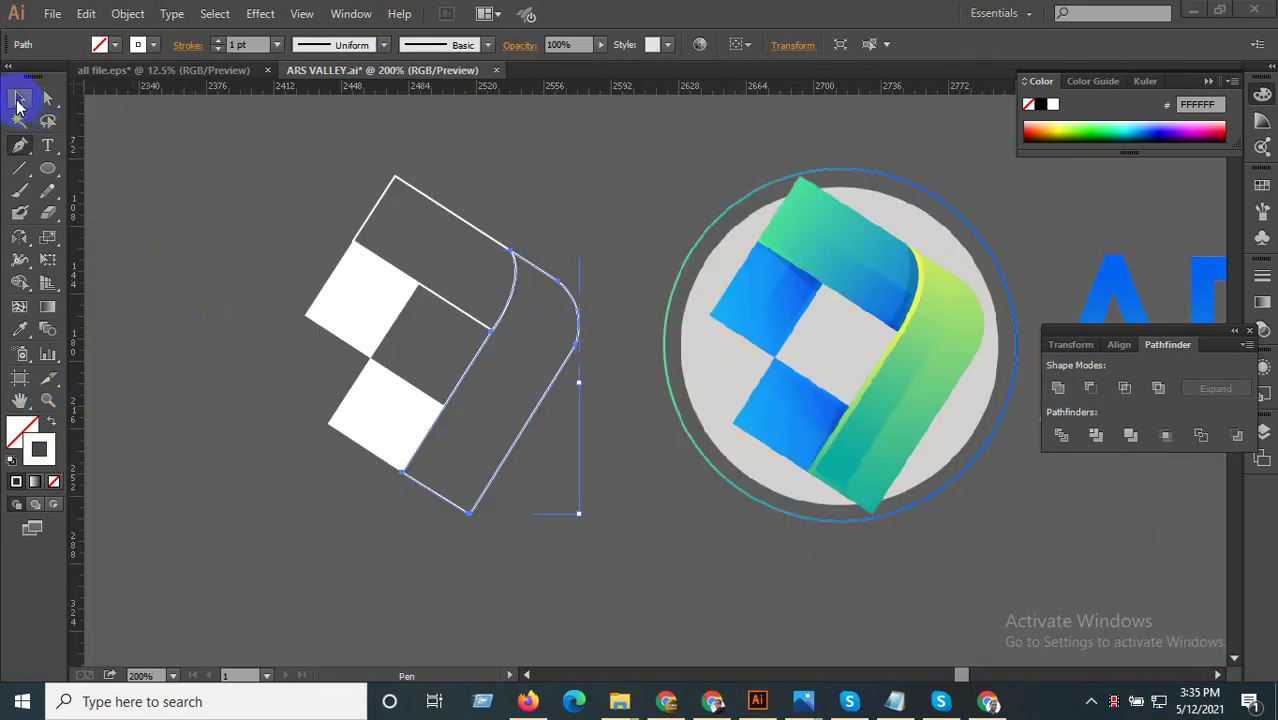
{"action": "scroll", "coordinate": [313, 422], "scroll_direction": "up", "scroll_amount": 1}
{"action": "left_click", "coordinate": [19, 145]}
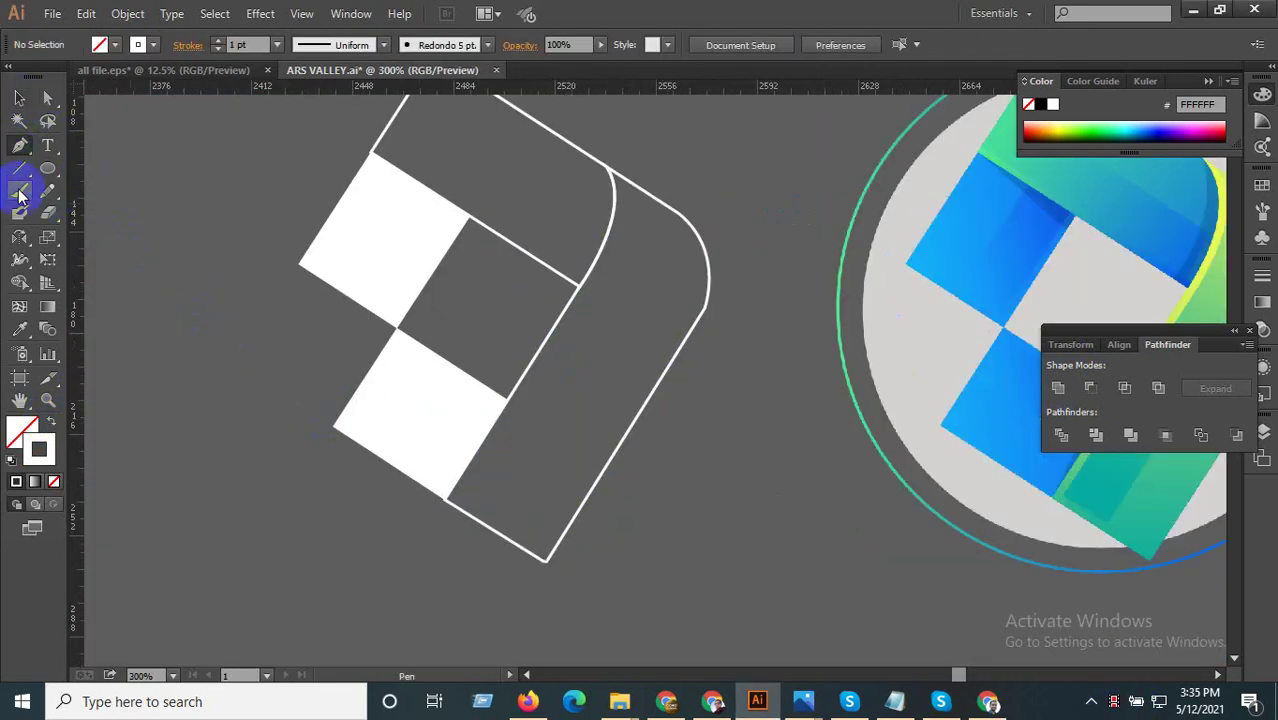
{"action": "scroll", "coordinate": [225, 412], "scroll_direction": "down", "scroll_amount": 1}
{"action": "scroll", "coordinate": [225, 412], "scroll_direction": "up", "scroll_amount": 1}
{"action": "scroll", "coordinate": [257, 385], "scroll_direction": "up", "scroll_amount": 1}
{"action": "scroll", "coordinate": [271, 399], "scroll_direction": "up", "scroll_amount": 1}
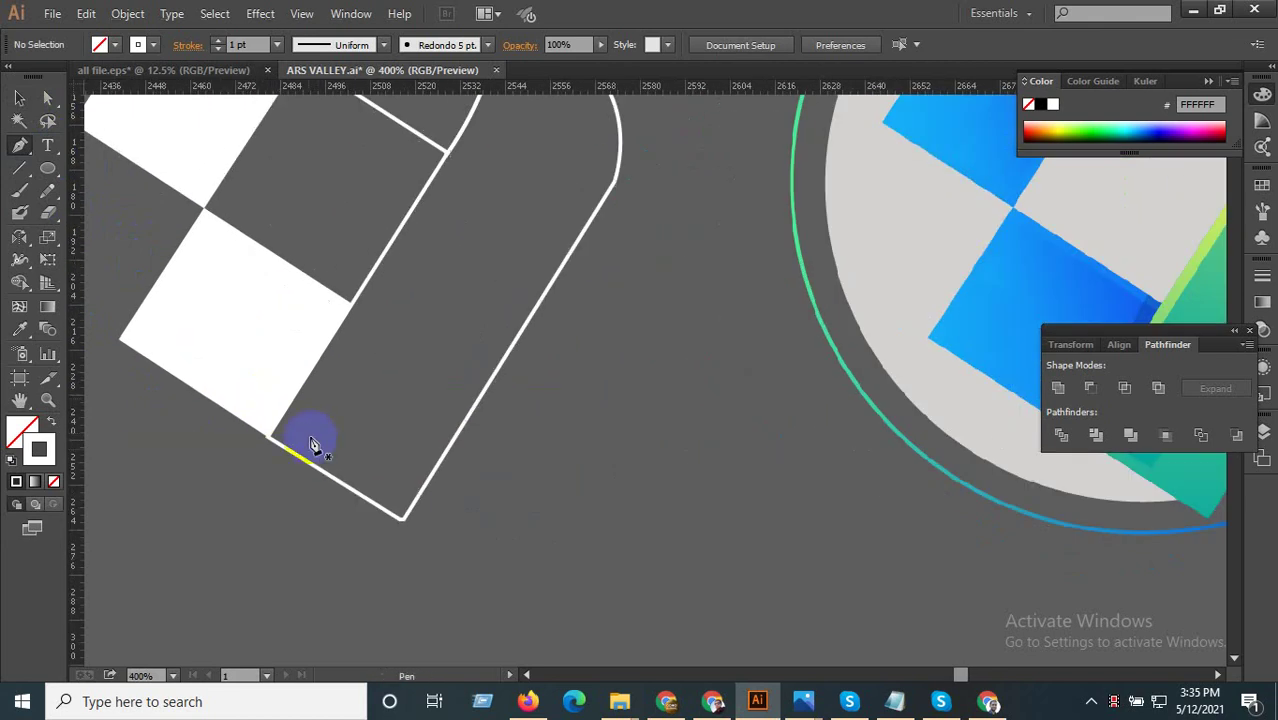
{"action": "left_click", "coordinate": [298, 425]}
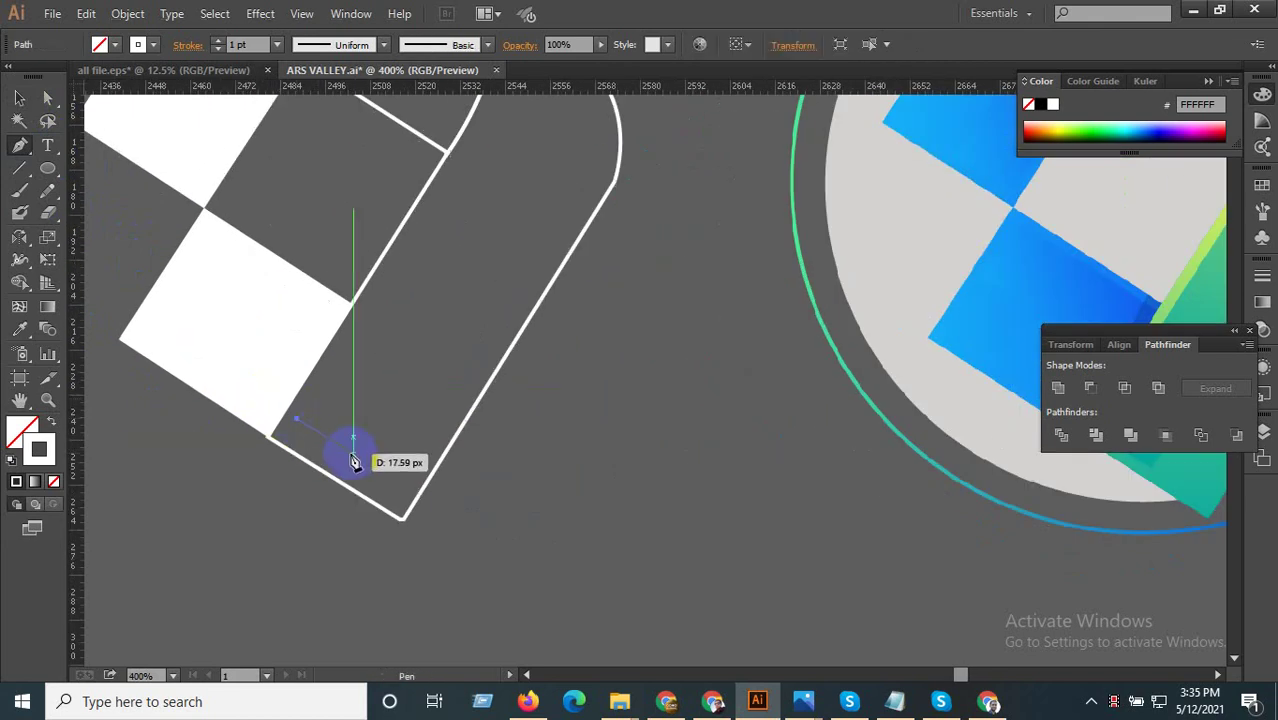
{"action": "left_click", "coordinate": [351, 455]}
{"action": "scroll", "coordinate": [340, 440], "scroll_direction": "down", "scroll_amount": 1}
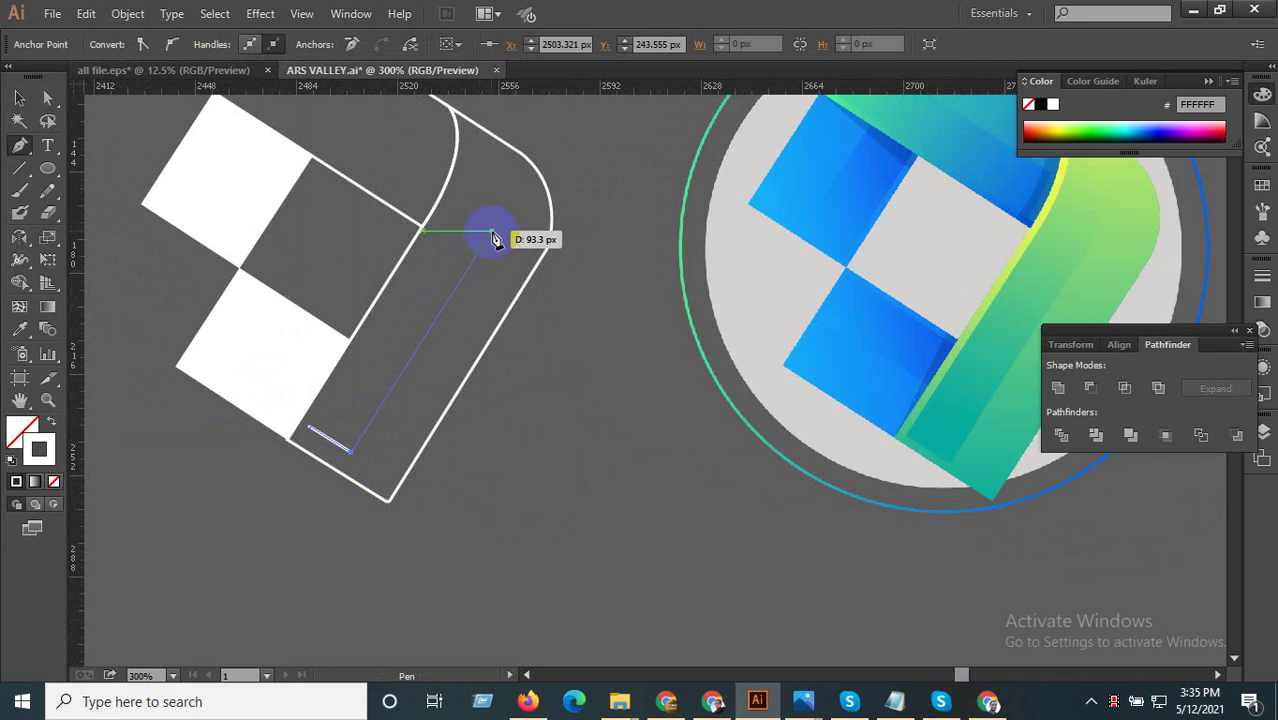
{"action": "left_click", "coordinate": [432, 212]}
{"action": "key", "text": "ctrl+z"}
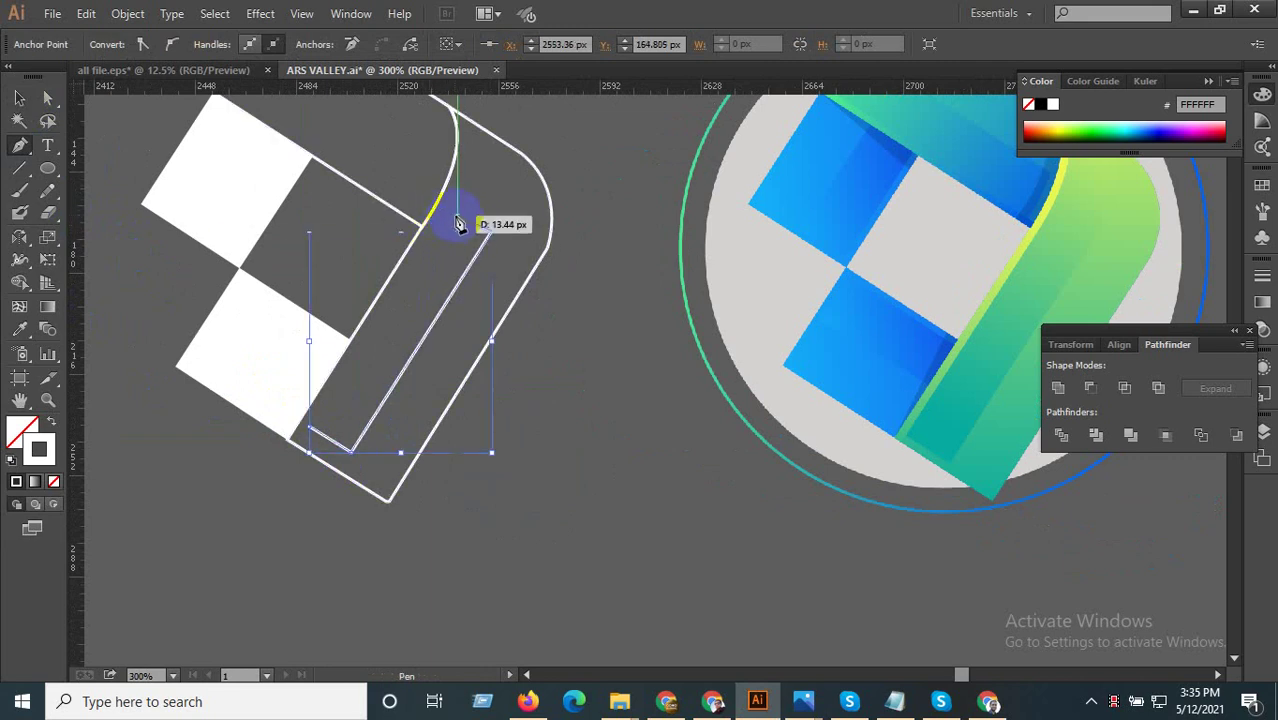
{"action": "left_click", "coordinate": [450, 209]}
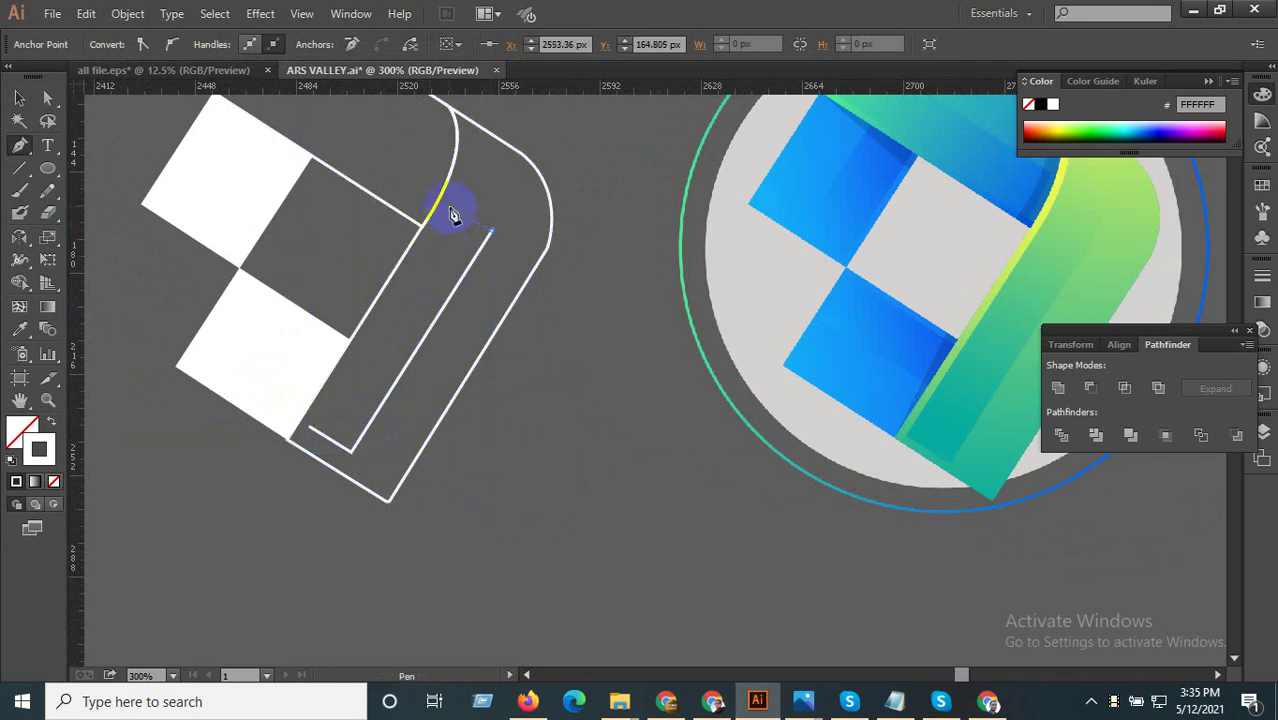
{"action": "left_click", "coordinate": [310, 430]}
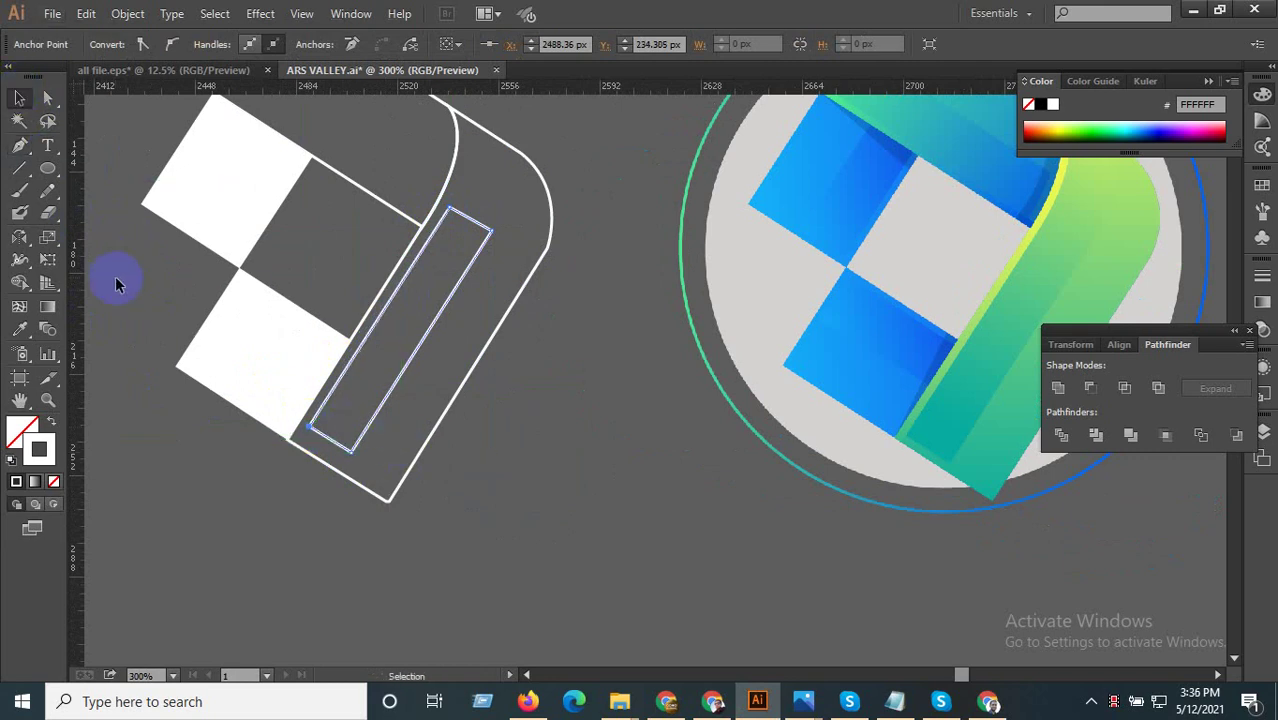
{"action": "left_click", "coordinate": [115, 284]}
- Turn the two white squares into white outlines with no fill
{"action": "left_click_drag", "start_coordinate": [356, 366], "coordinate": [426, 402]}
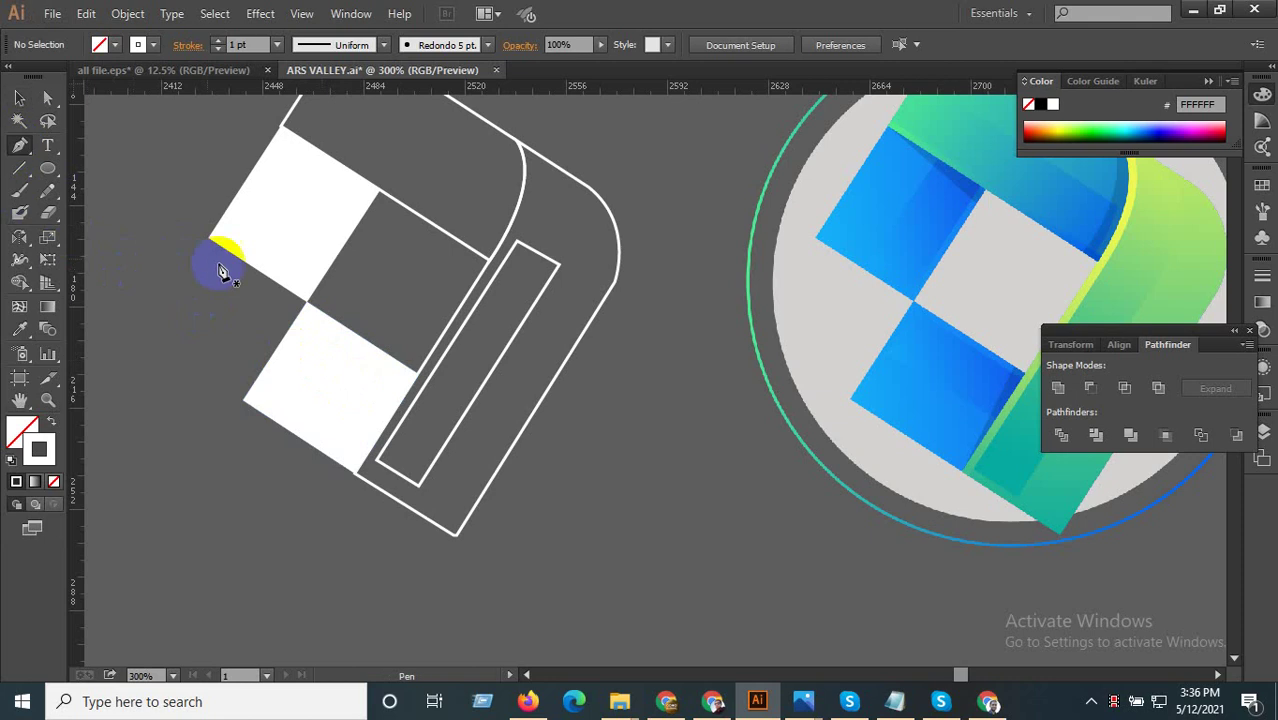
{"action": "left_click", "coordinate": [20, 98]}
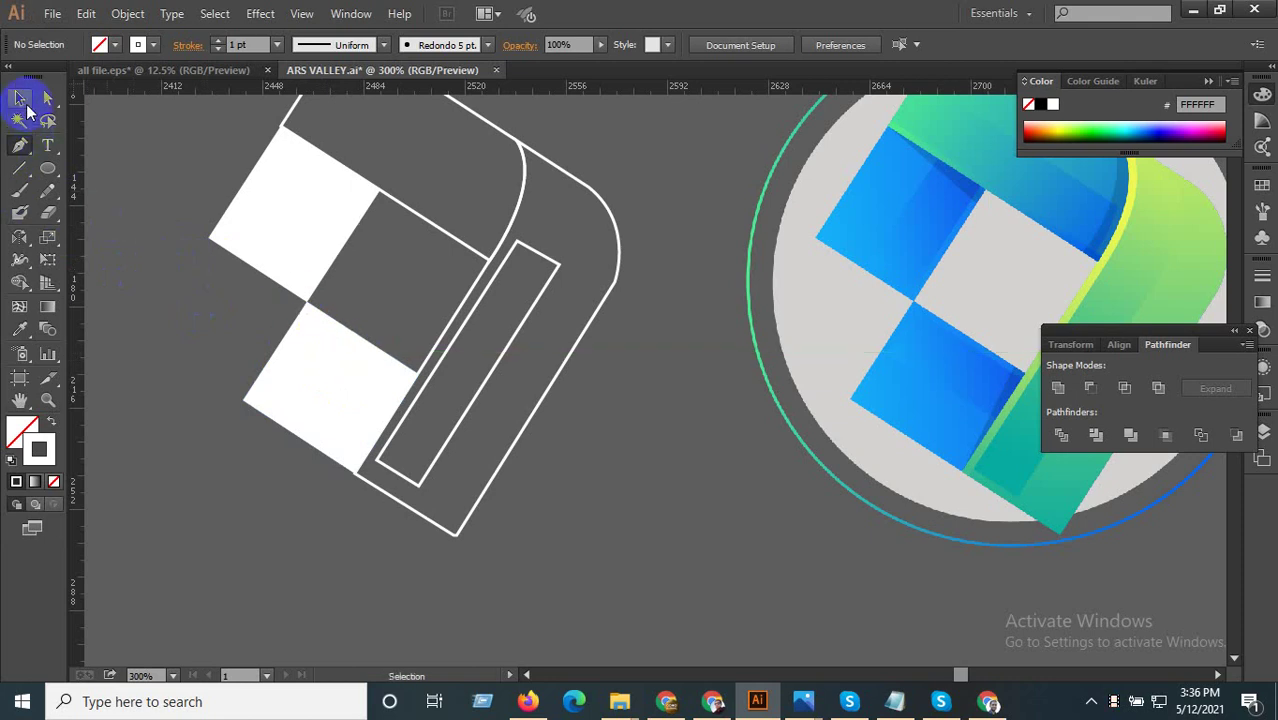
{"action": "left_click", "coordinate": [300, 313]}
{"action": "left_click", "coordinate": [51, 424]}
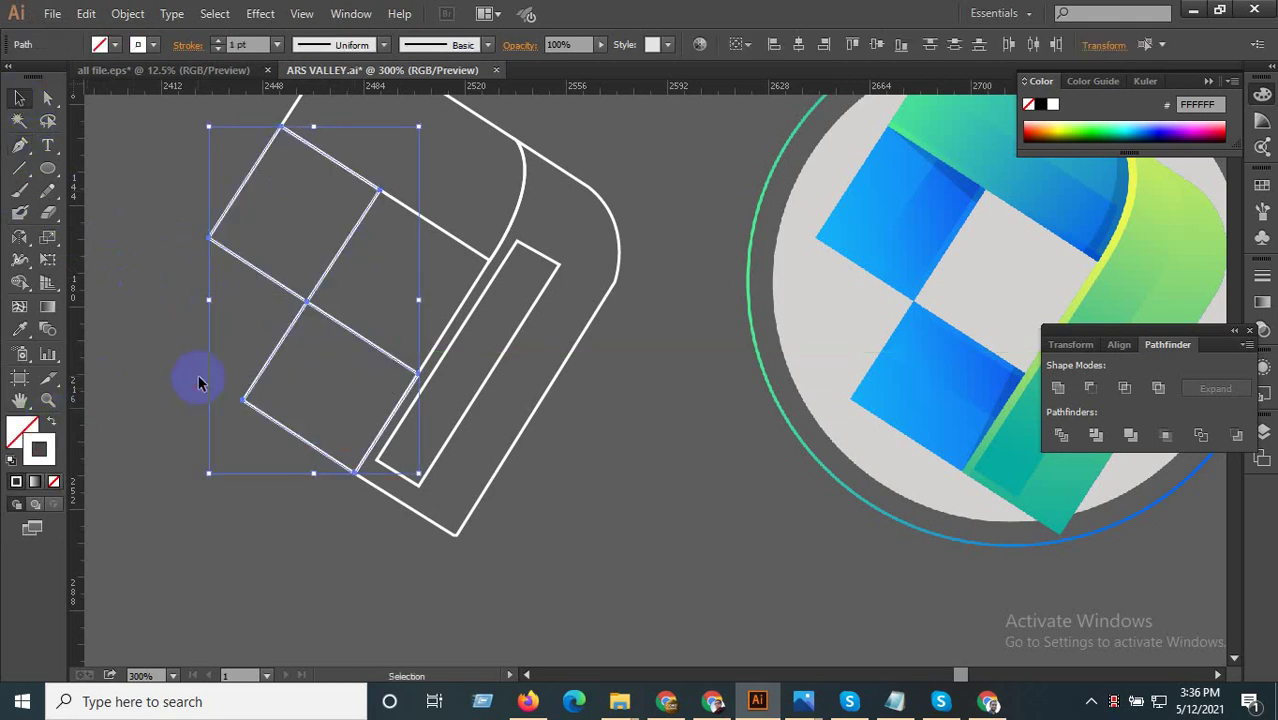
{"action": "left_click", "coordinate": [199, 381]}
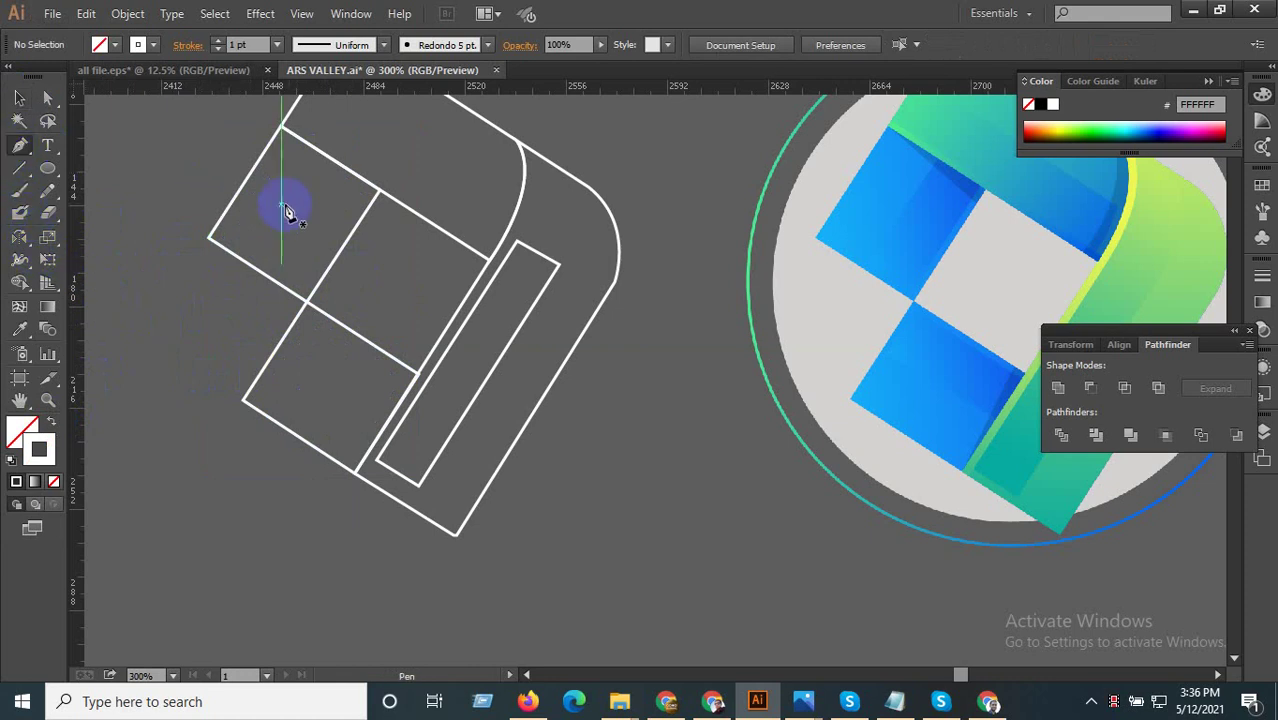
- Pen-draw a small rectangle inside the upper square and Alt-drag a copy to the lower left
{"action": "left_click_drag", "start_coordinate": [325, 162], "coordinate": [281, 236]}
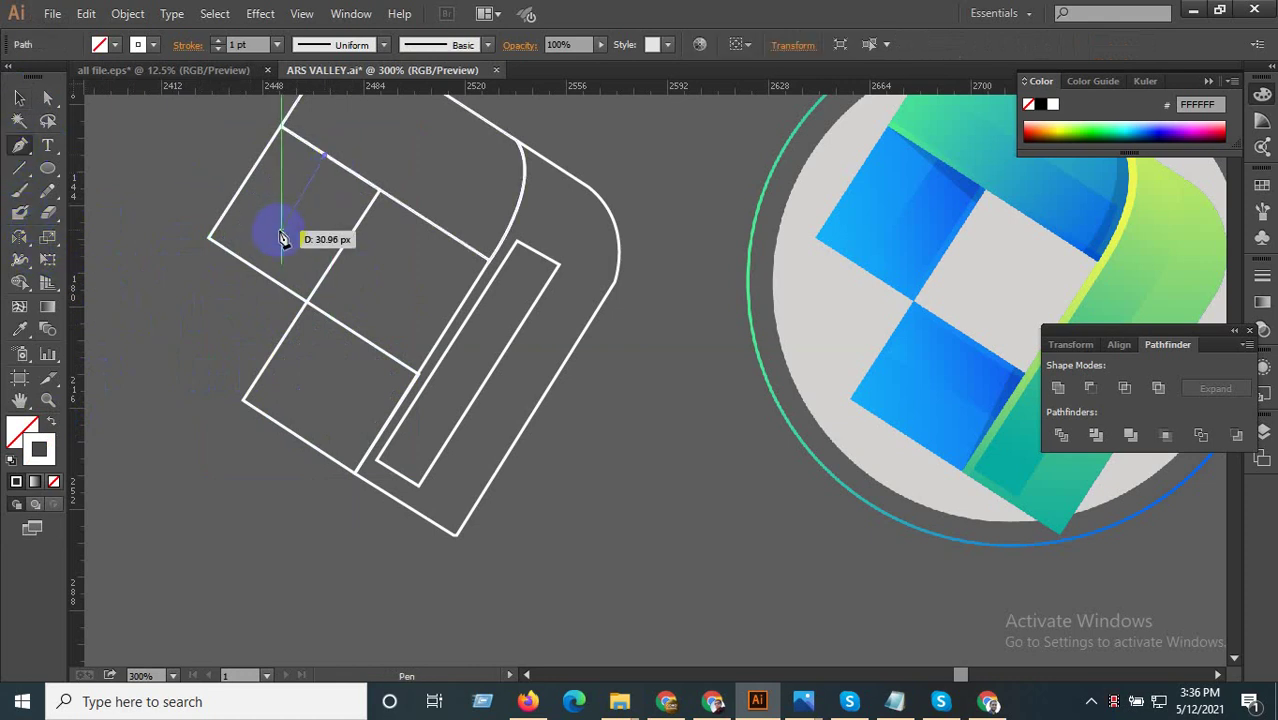
{"action": "left_click_drag", "start_coordinate": [281, 237], "coordinate": [279, 246]}
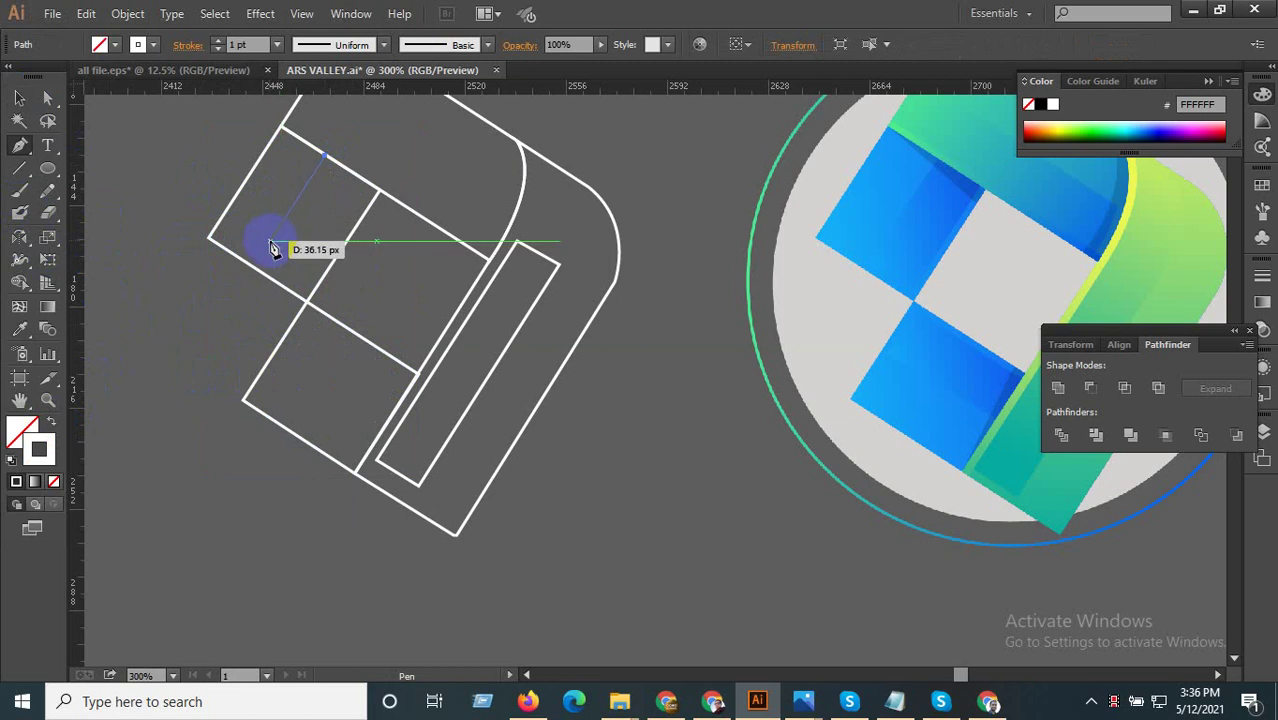
{"action": "left_click", "coordinate": [270, 241]}
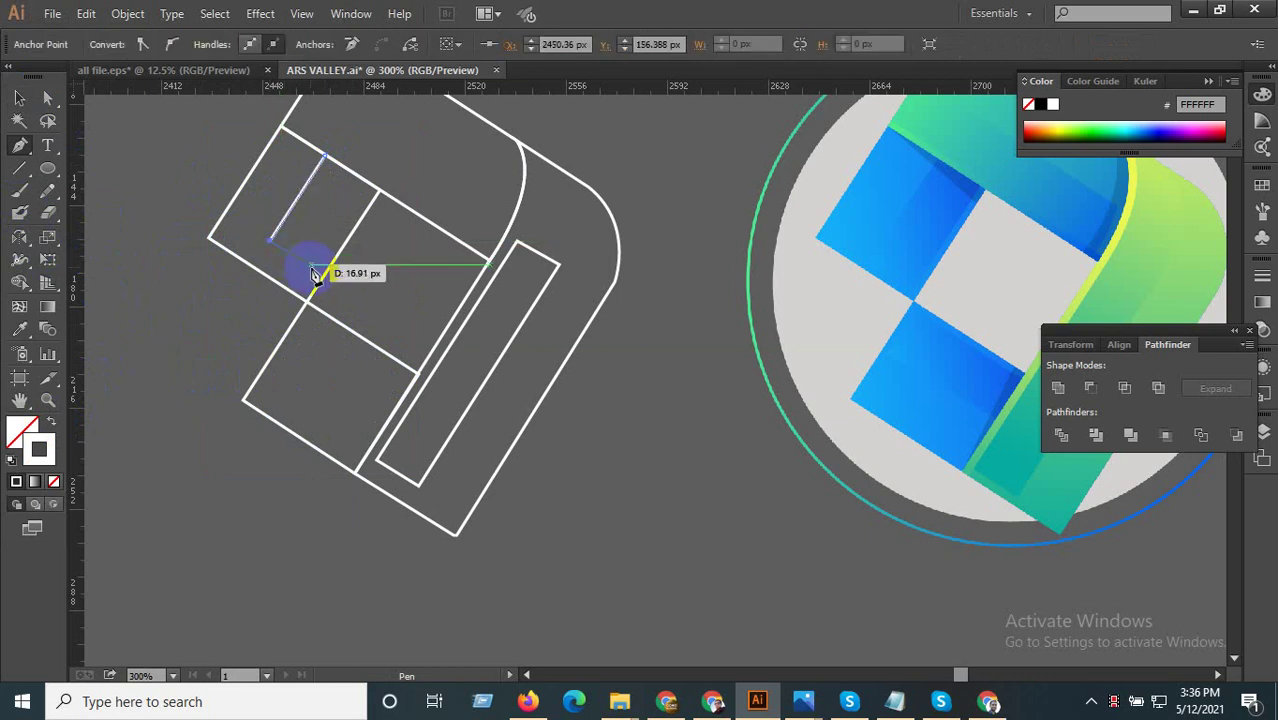
{"action": "left_click_drag", "start_coordinate": [311, 262], "coordinate": [372, 193]}
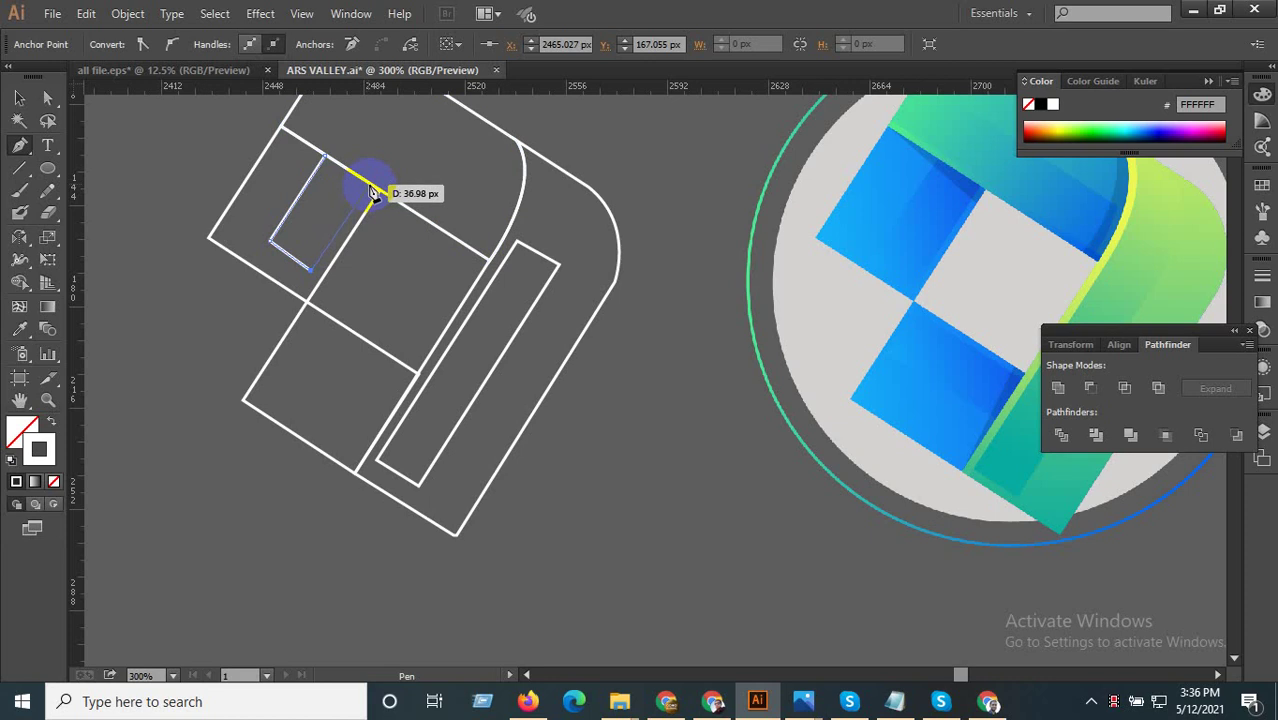
{"action": "left_click_drag", "start_coordinate": [369, 190], "coordinate": [328, 165]}
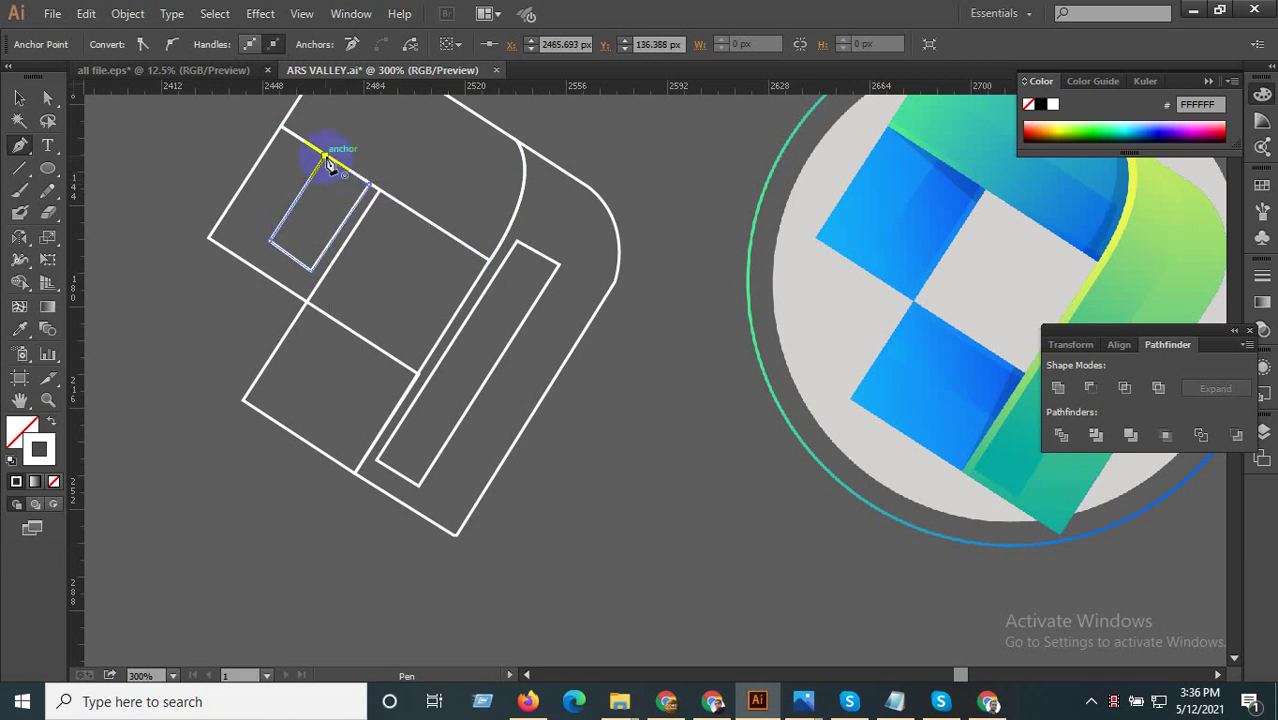
{"action": "left_click", "coordinate": [19, 97]}
{"action": "left_click", "coordinate": [340, 262]}
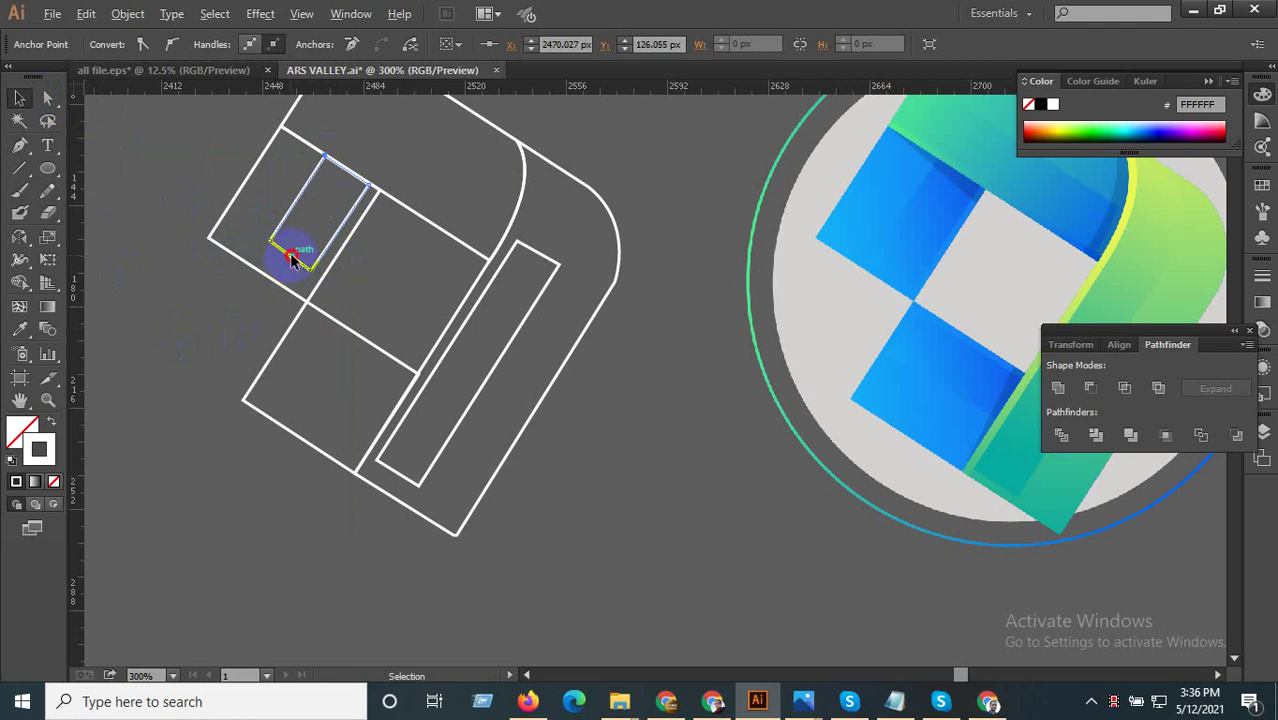
{"action": "left_click_drag", "start_coordinate": [291, 257], "coordinate": [180, 367]}
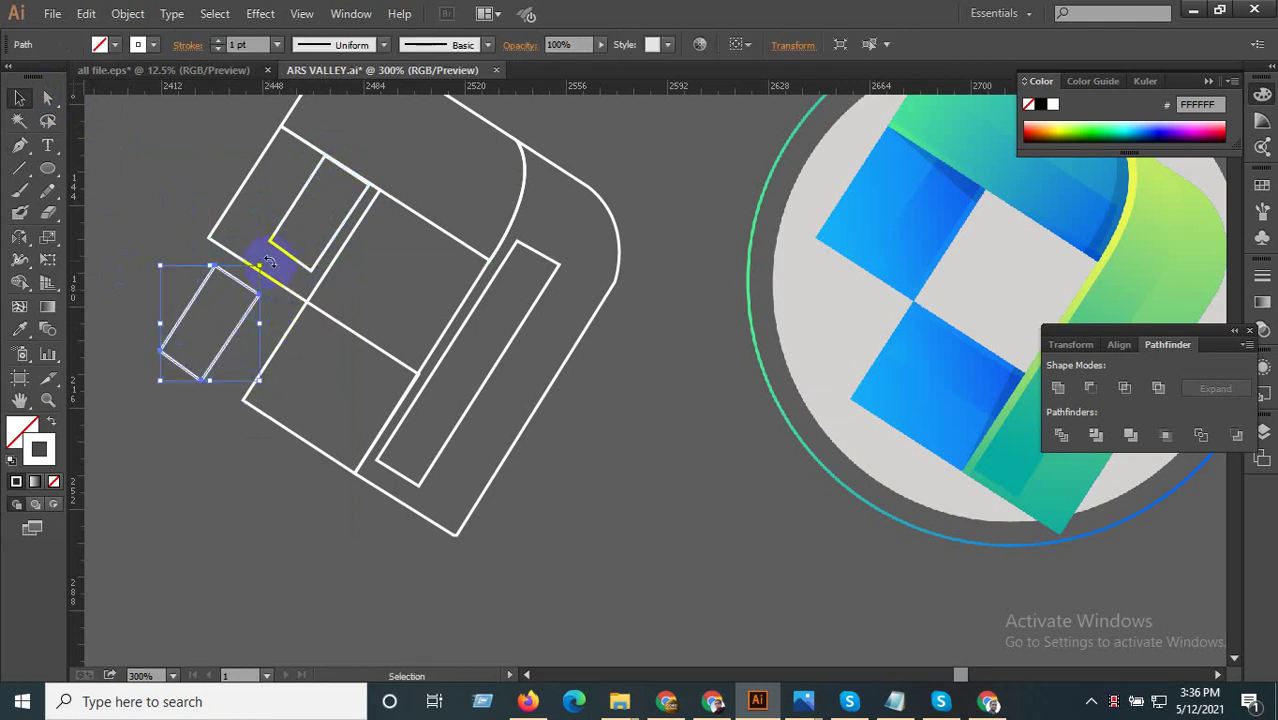
- Rotate the copied small rectangle about 90° and nudge it inside the lower square
{"action": "mouse_move", "coordinate": [268, 261]}
{"action": "left_mouse_down"}
{"action": "mouse_move", "coordinate": [324, 443]}
{"action": "mouse_move", "coordinate": [300, 408]}
{"action": "left_mouse_up"}
{"action": "left_click_drag", "start_coordinate": [240, 360], "coordinate": [363, 457]}
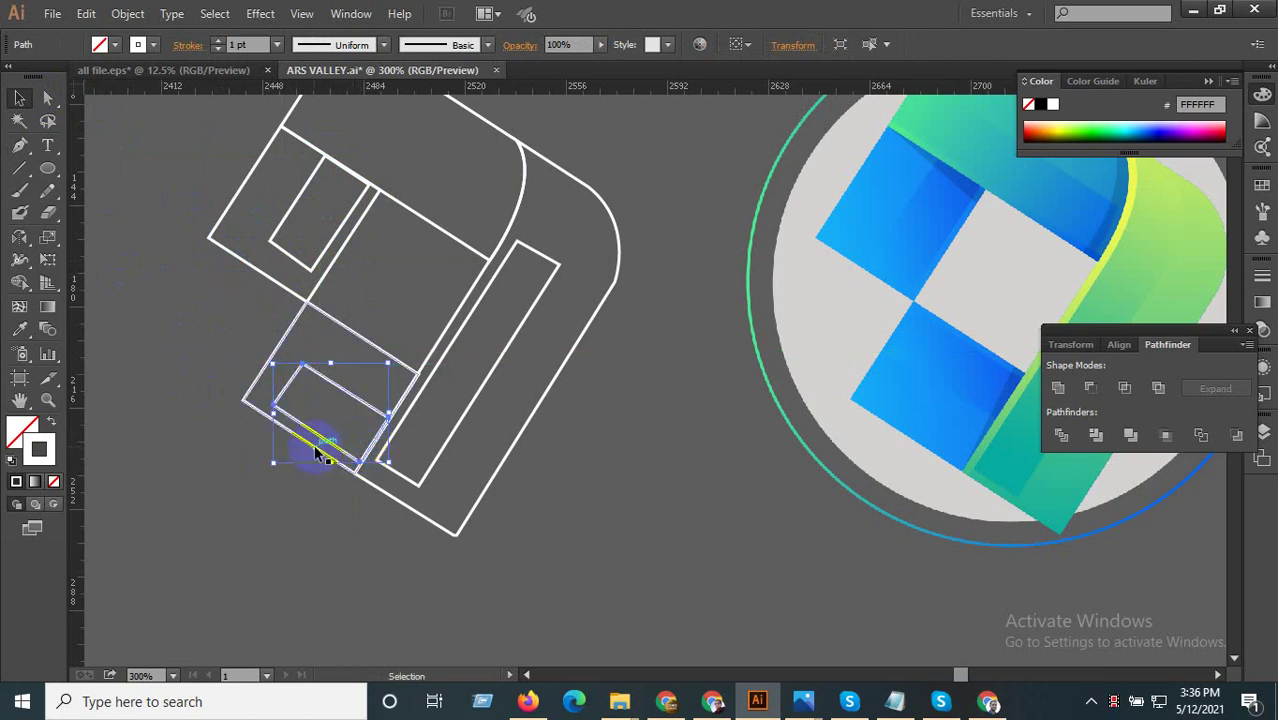
{"action": "scroll", "coordinate": [352, 403], "scroll_direction": "up", "scroll_amount": 1}
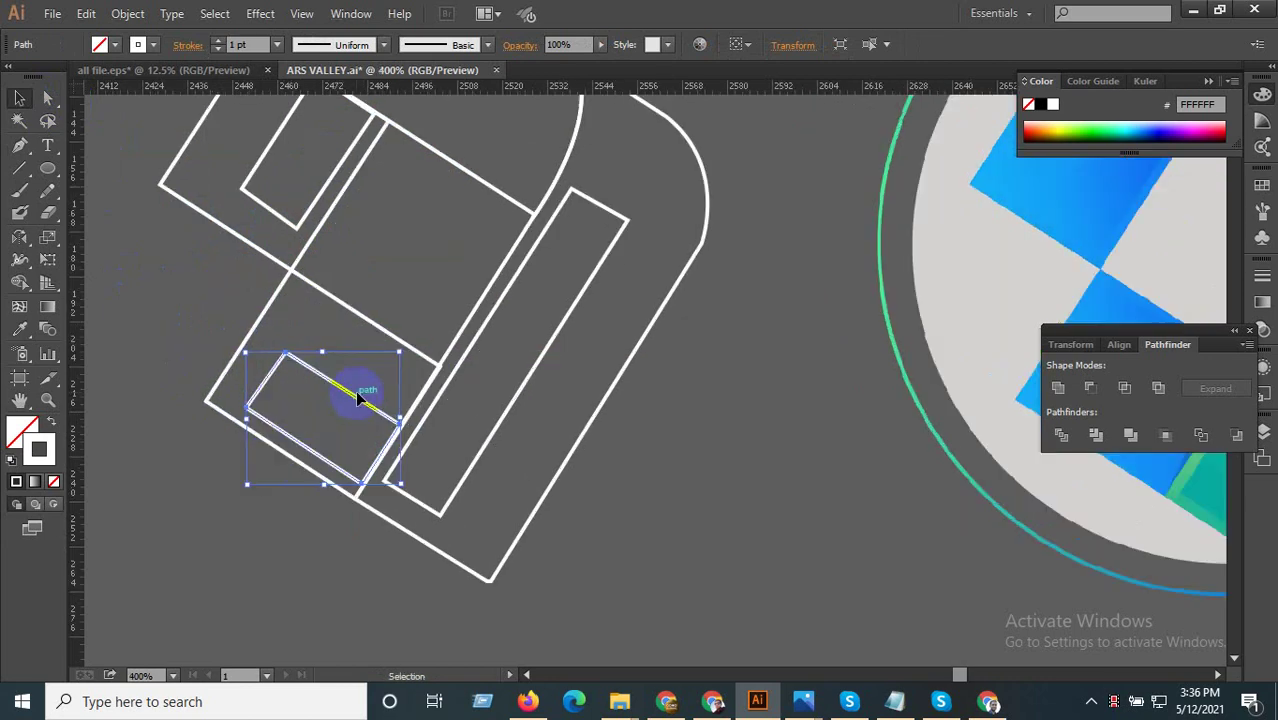
{"action": "left_click_drag", "start_coordinate": [359, 401], "coordinate": [389, 357]}
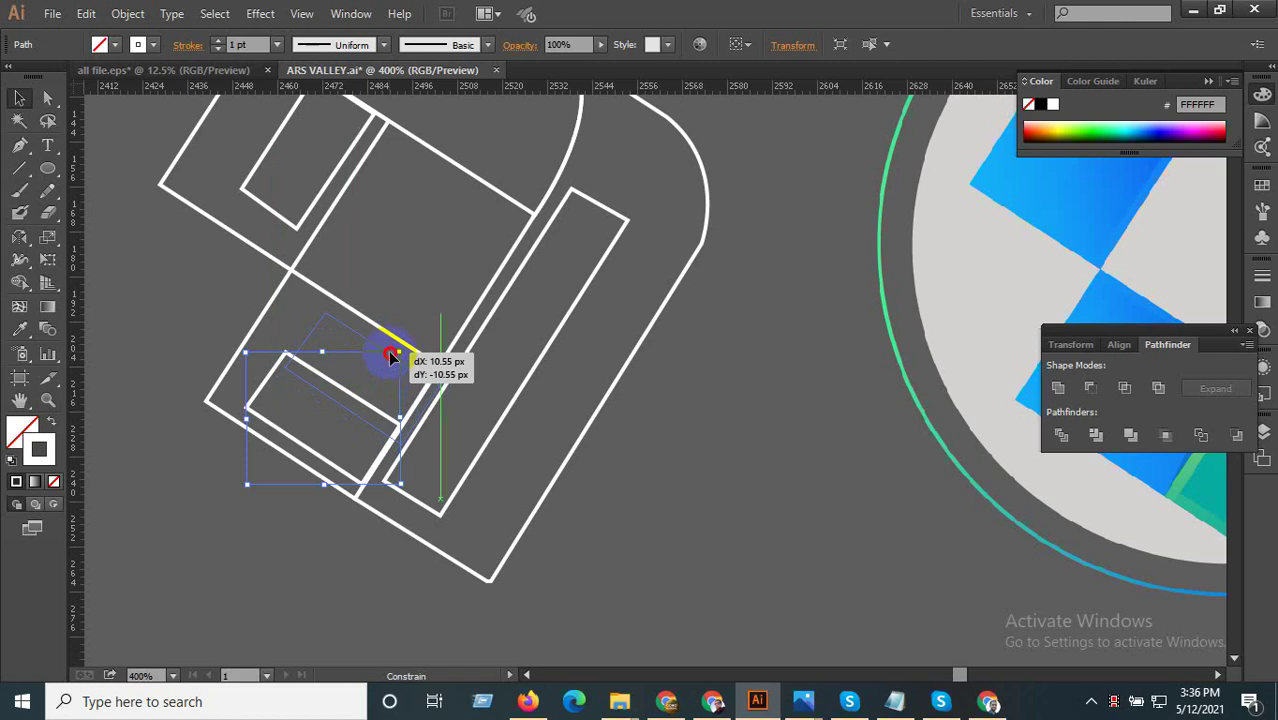
{"action": "left_click_drag", "start_coordinate": [389, 357], "coordinate": [400, 345]}
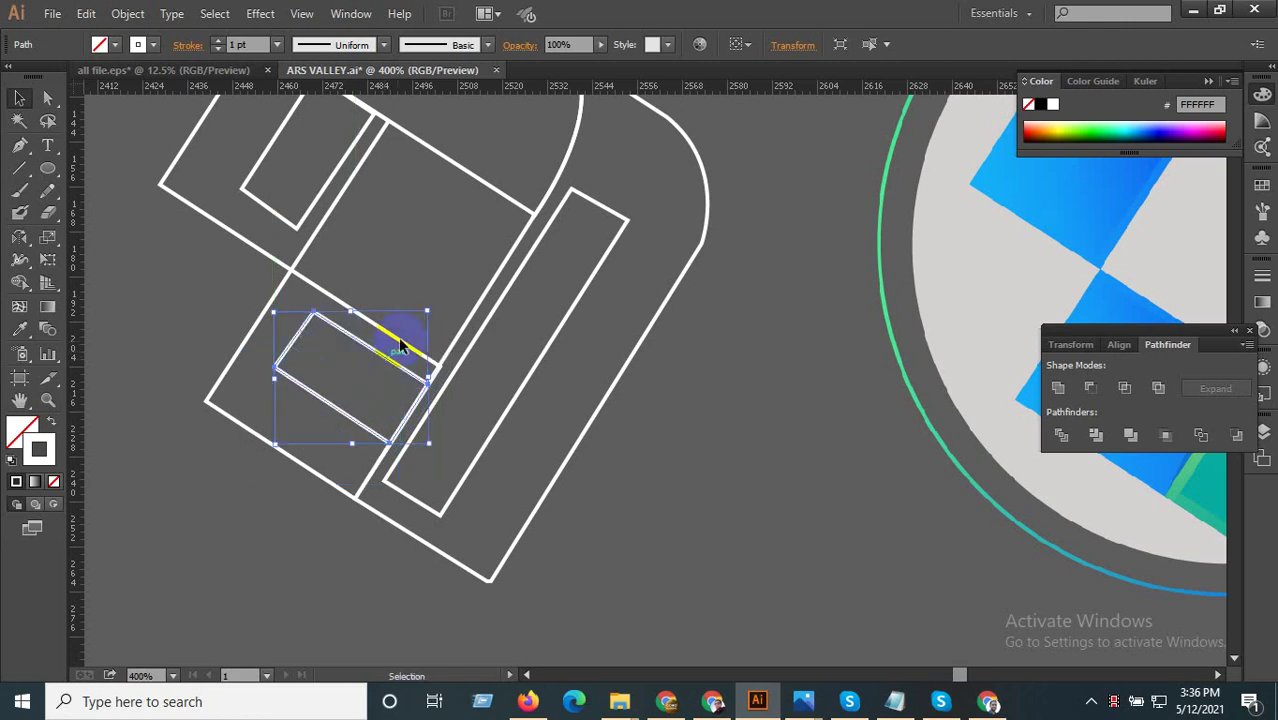
{"action": "scroll", "coordinate": [306, 421], "scroll_direction": "down", "scroll_amount": 1}
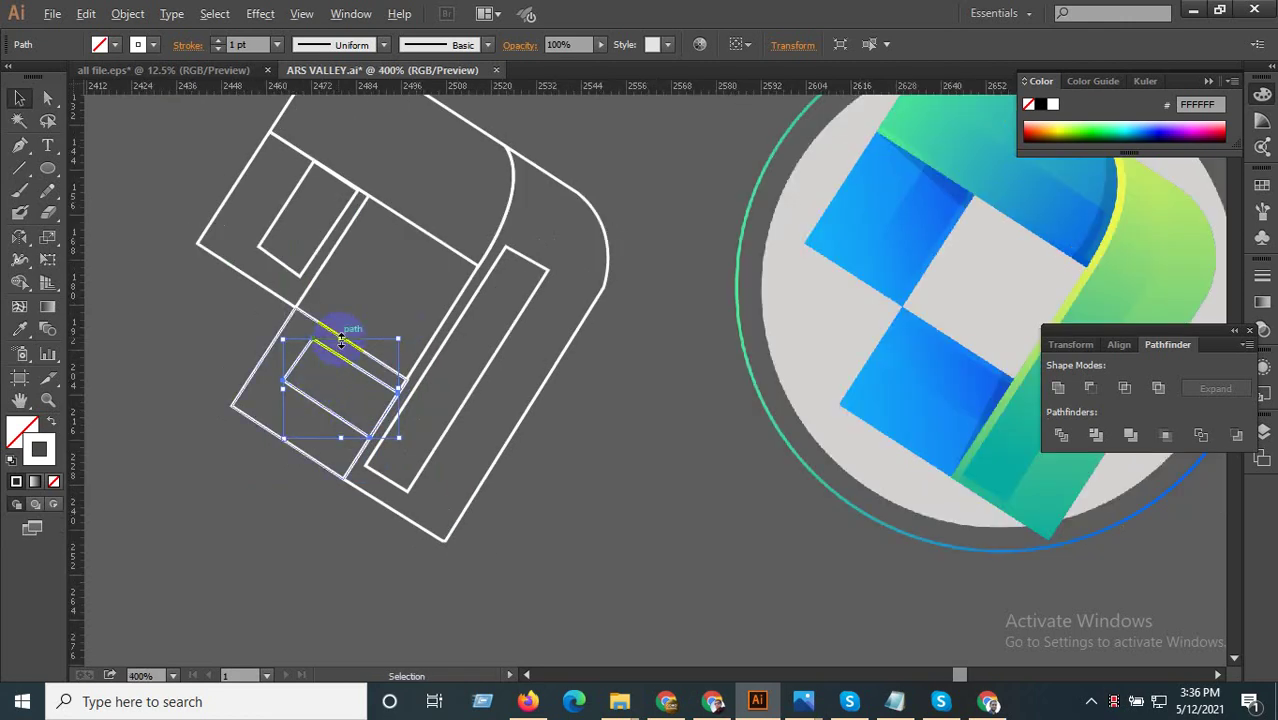
{"action": "scroll", "coordinate": [322, 378], "scroll_direction": "up", "scroll_amount": 2}
{"action": "scroll", "coordinate": [330, 372], "scroll_direction": "up", "scroll_amount": 2}
{"action": "left_click_drag", "start_coordinate": [341, 369], "coordinate": [352, 365]}
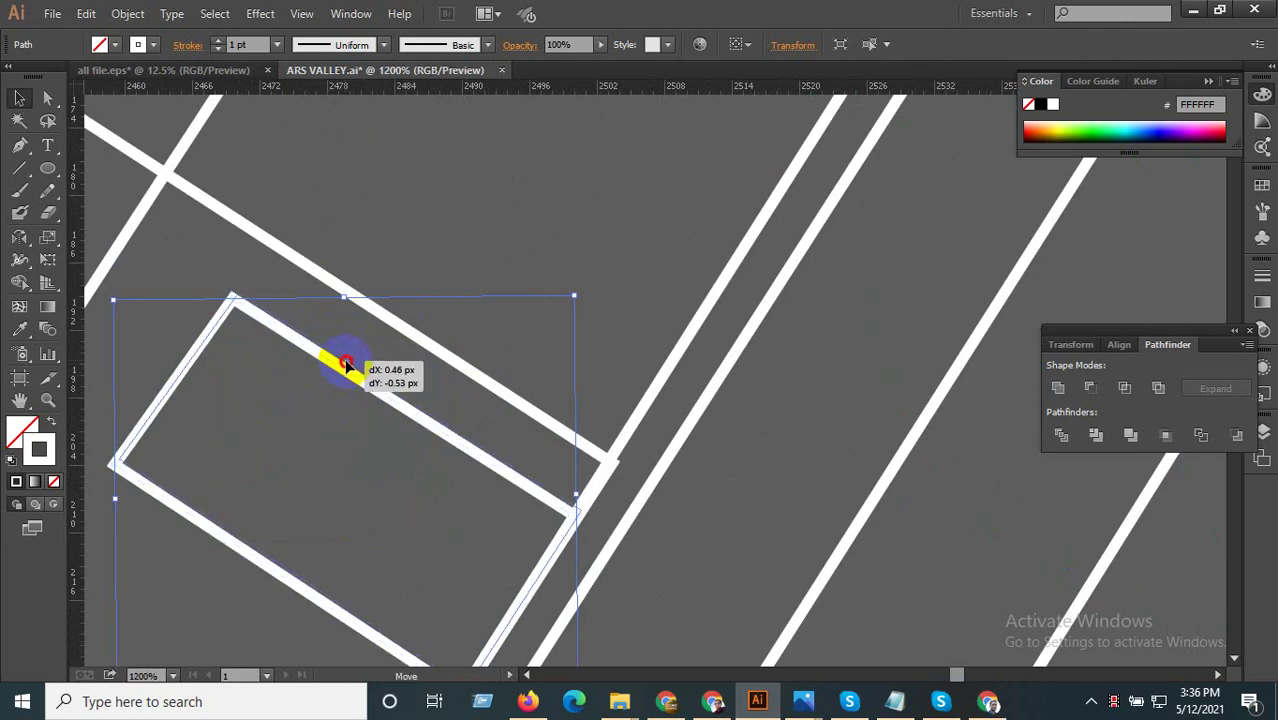
{"action": "scroll", "coordinate": [311, 417], "scroll_direction": "down", "scroll_amount": 3}
- Undo a stray rectangle move and pull one corner anchor toward the band with Direct Selection
{"action": "left_click", "coordinate": [390, 345]}
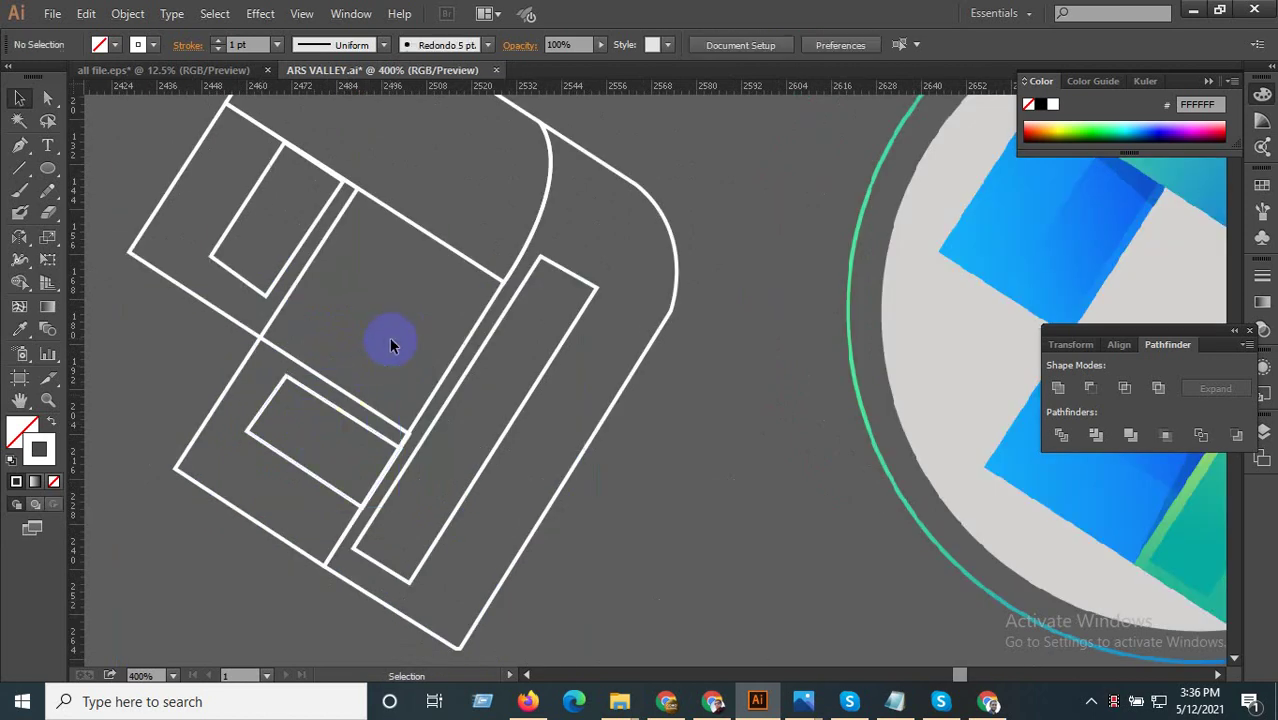
{"action": "scroll", "coordinate": [365, 465], "scroll_direction": "up", "scroll_amount": 5}
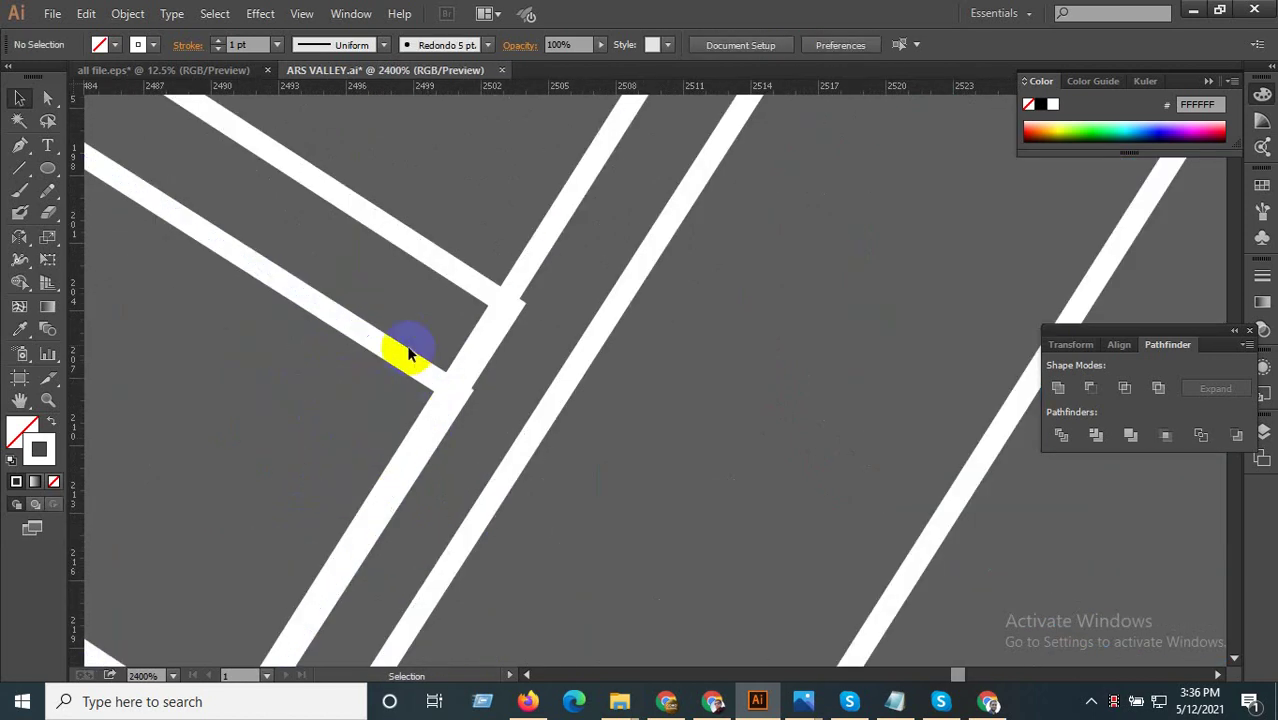
{"action": "left_click", "coordinate": [352, 362]}
{"action": "scroll", "coordinate": [436, 386], "scroll_direction": "up", "scroll_amount": 1}
{"action": "left_click_drag", "start_coordinate": [412, 388], "coordinate": [399, 393]}
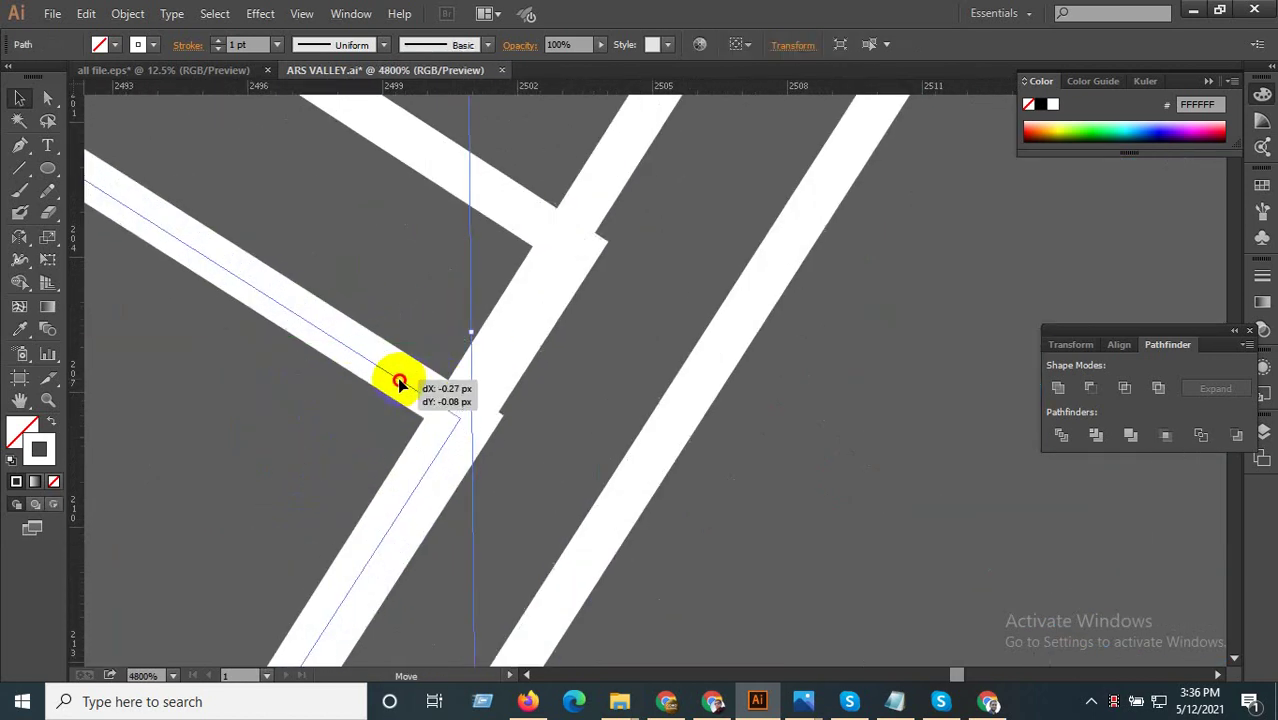
{"action": "key", "text": "ctrl+z"}
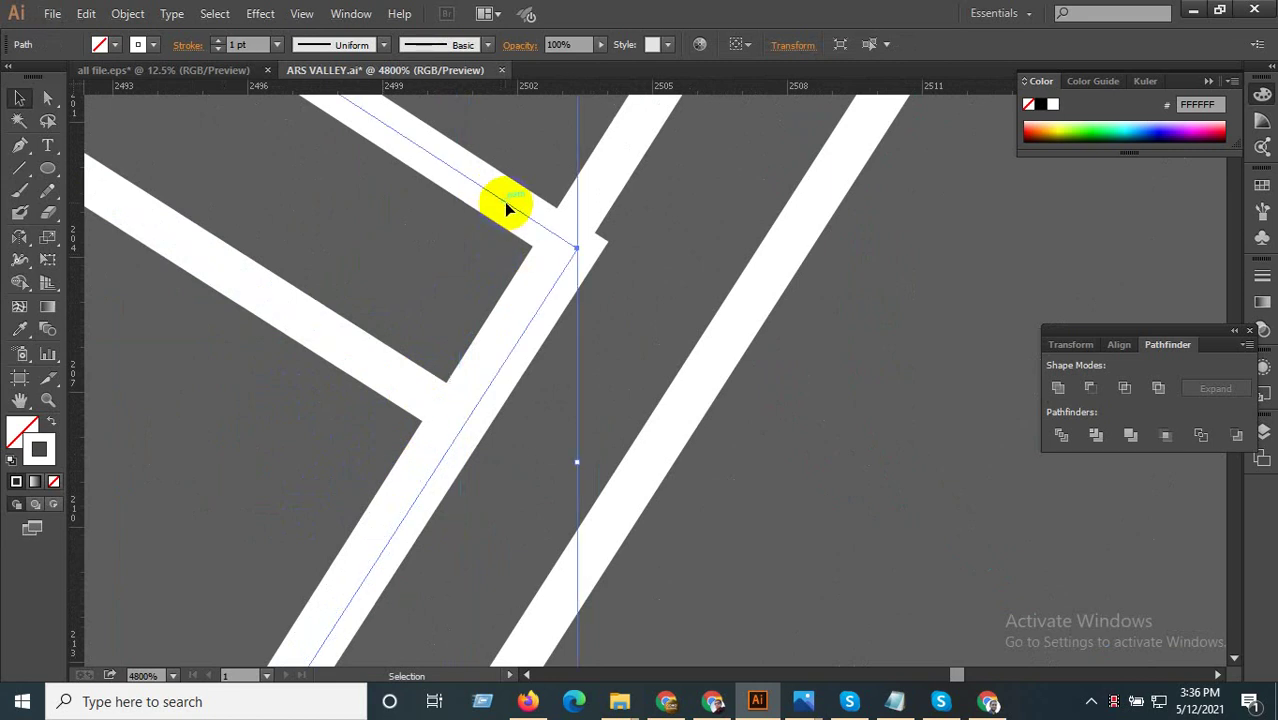
{"action": "left_click", "coordinate": [52, 97]}
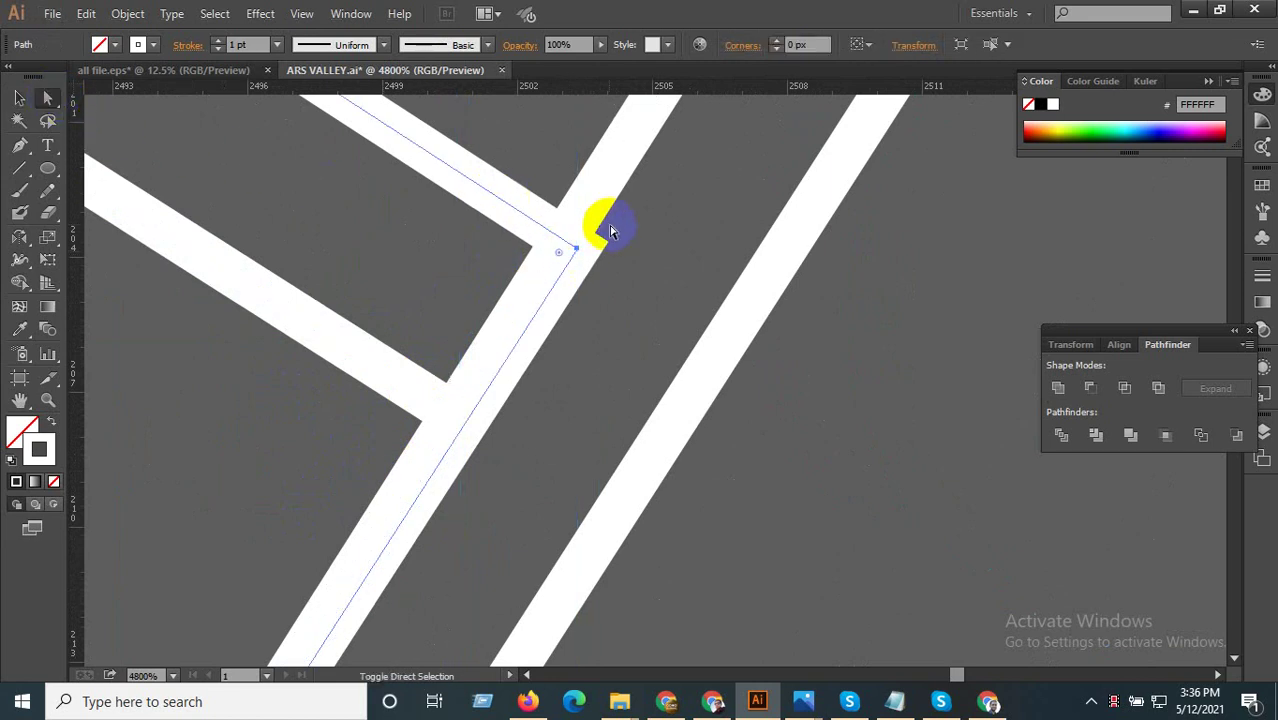
{"action": "left_click_drag", "start_coordinate": [570, 251], "coordinate": [562, 243]}
- Drag the upper square's corner anchor flush onto the diagonal band's edge, then view the whole drawing
{"action": "key", "text": "ctrl+minus"}
{"action": "key", "text": "ctrl+minus"}
{"action": "key", "text": "ctrl+minus"}
{"action": "left_click", "coordinate": [487, 361]}
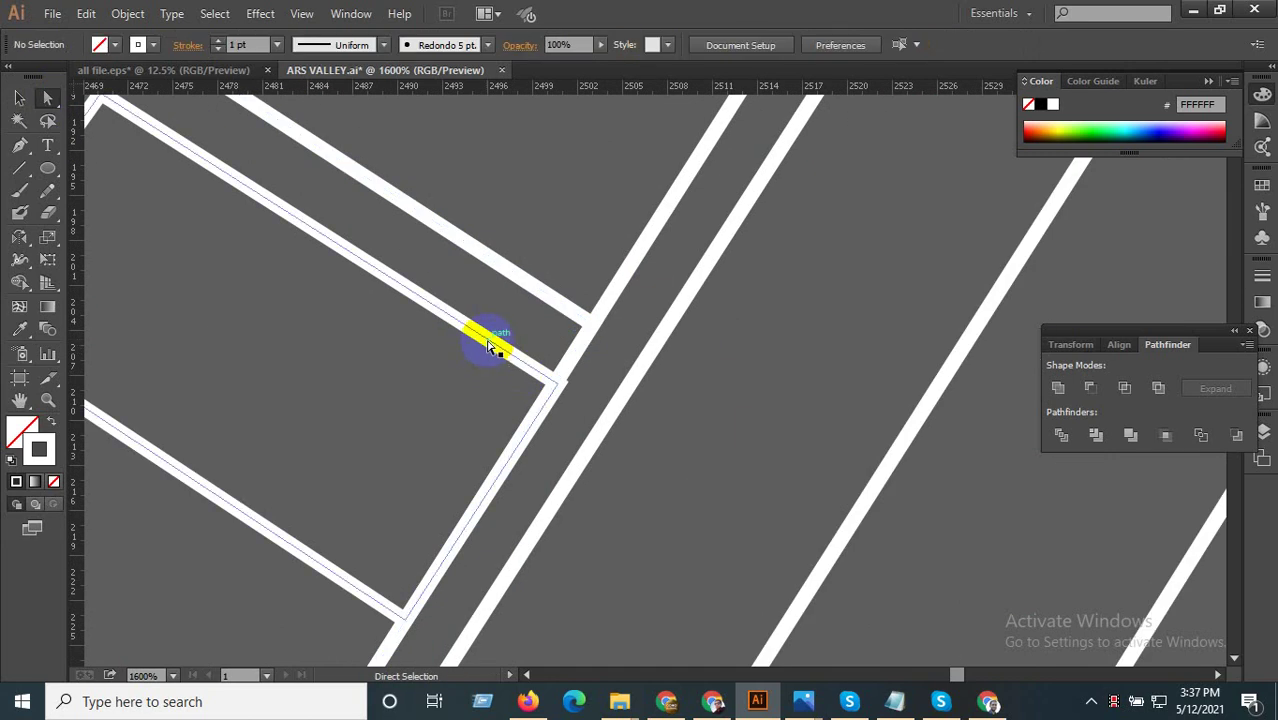
{"action": "left_click", "coordinate": [556, 390]}
{"action": "key", "text": "ctrl+plus"}
{"action": "left_click_drag", "start_coordinate": [541, 387], "coordinate": [535, 377]}
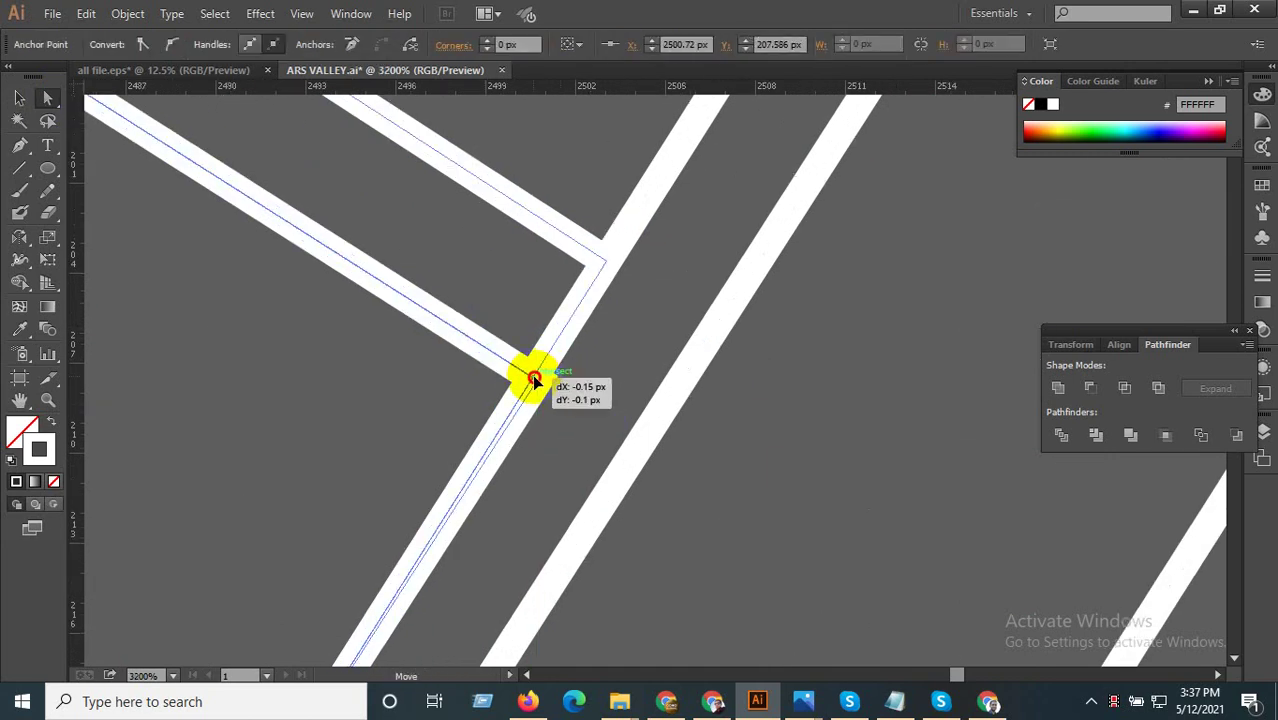
{"action": "left_click_drag", "start_coordinate": [535, 378], "coordinate": [533, 377]}
{"action": "key", "text": "ctrl+minus"}
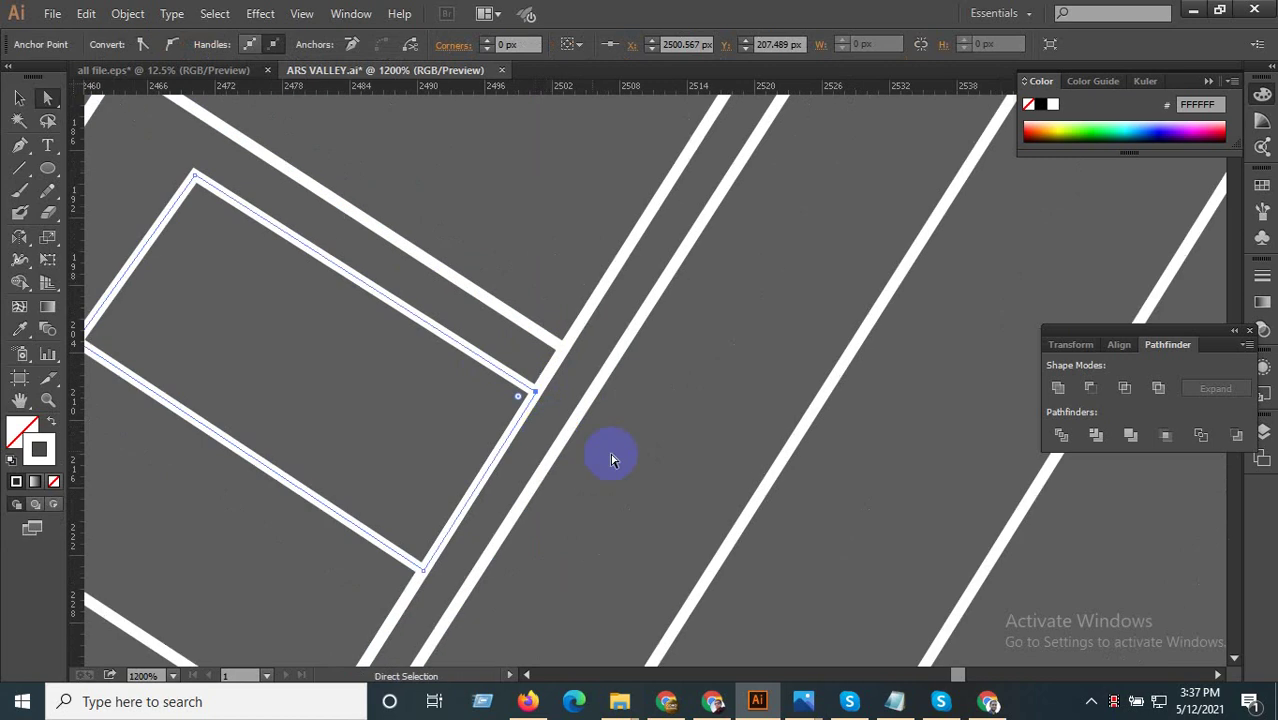
{"action": "left_click", "coordinate": [551, 533]}
{"action": "key", "text": "ctrl+minus"}
{"action": "key", "text": "ctrl+minus"}
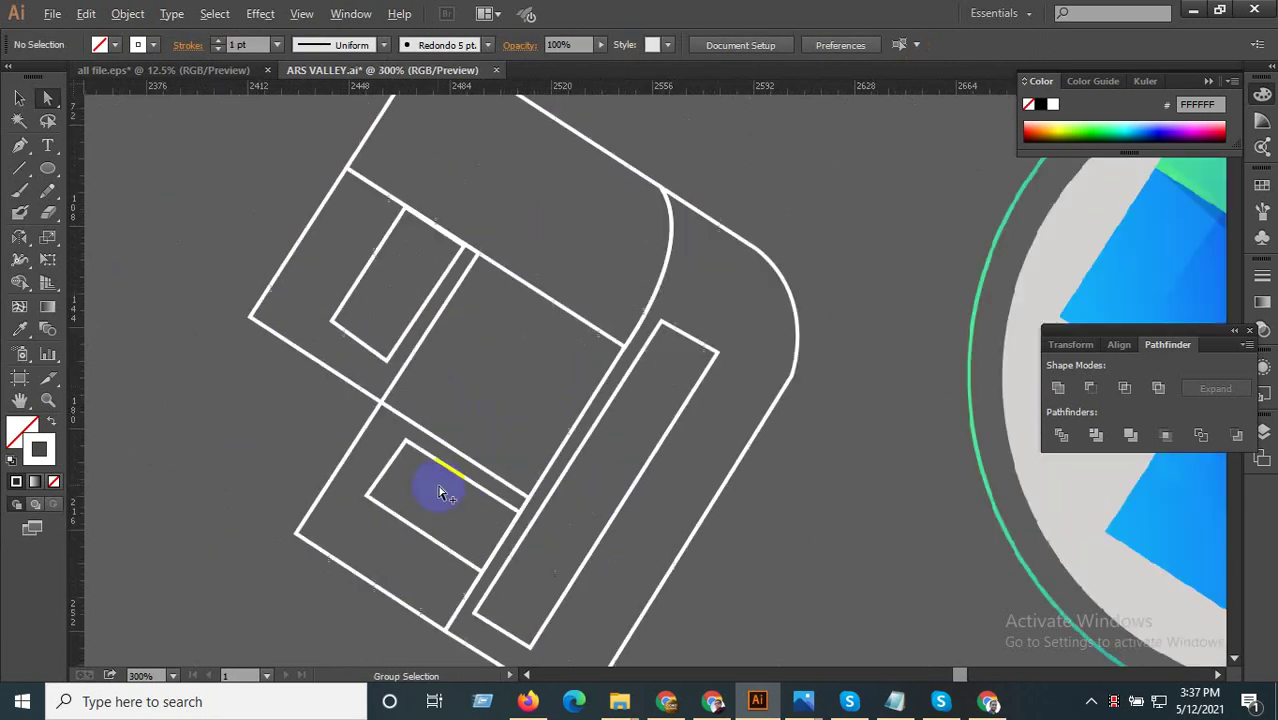
{"action": "left_click_drag", "start_coordinate": [491, 433], "coordinate": [436, 381]}
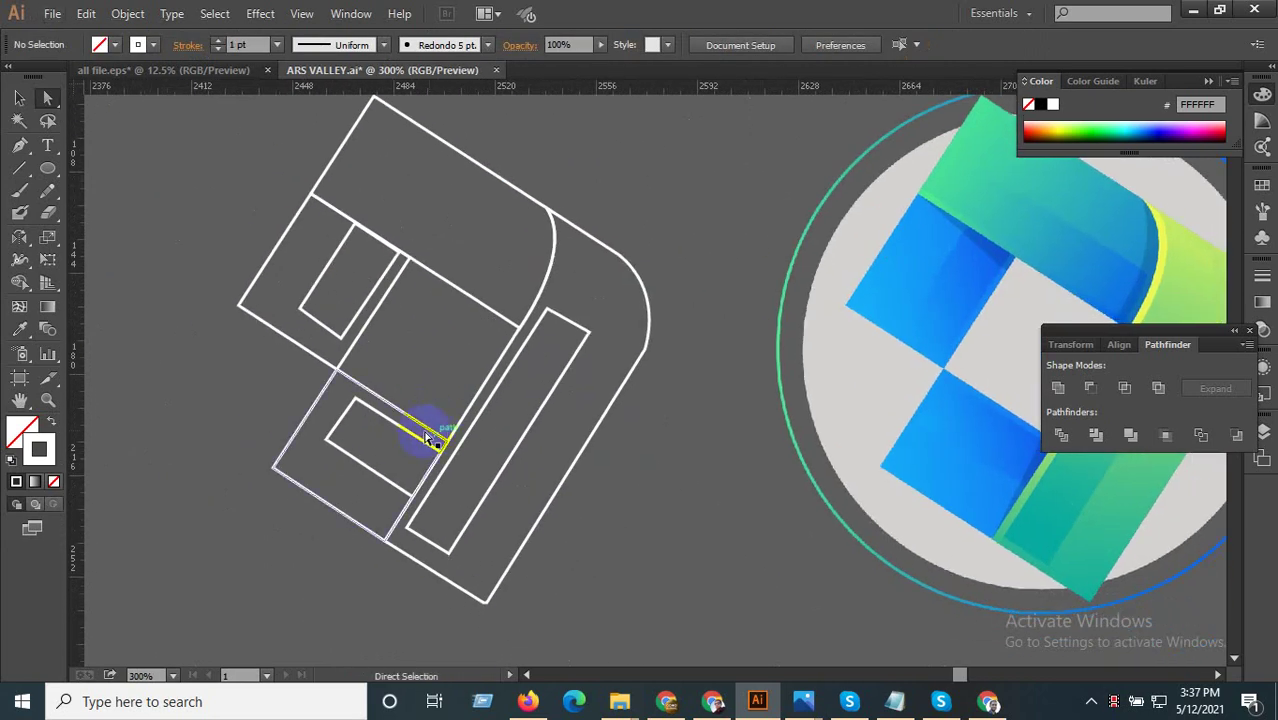
{"action": "left_click", "coordinate": [245, 343]}
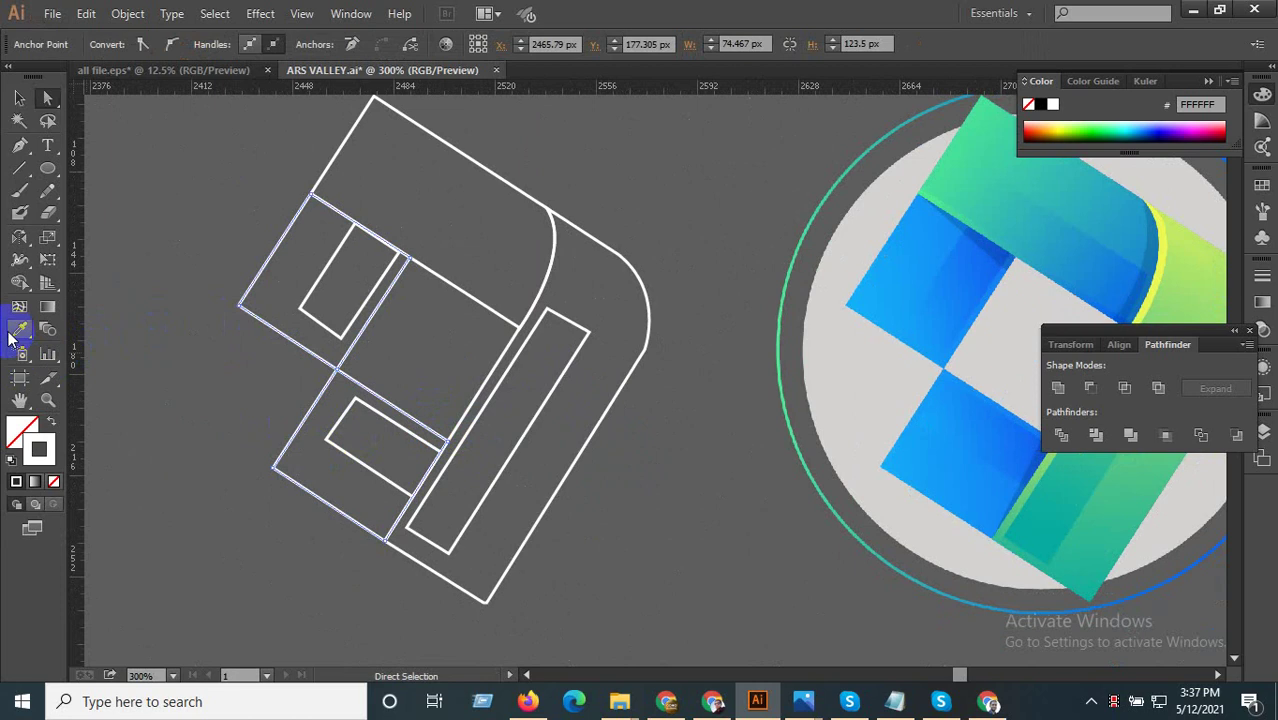
- Eyedropper the blue reference logo's fill onto the two selected squares
{"action": "scroll", "coordinate": [388, 450], "scroll_direction": "down", "scroll_amount": 2}
{"action": "left_click", "coordinate": [650, 356]}
{"action": "left_click", "coordinate": [676, 428]}
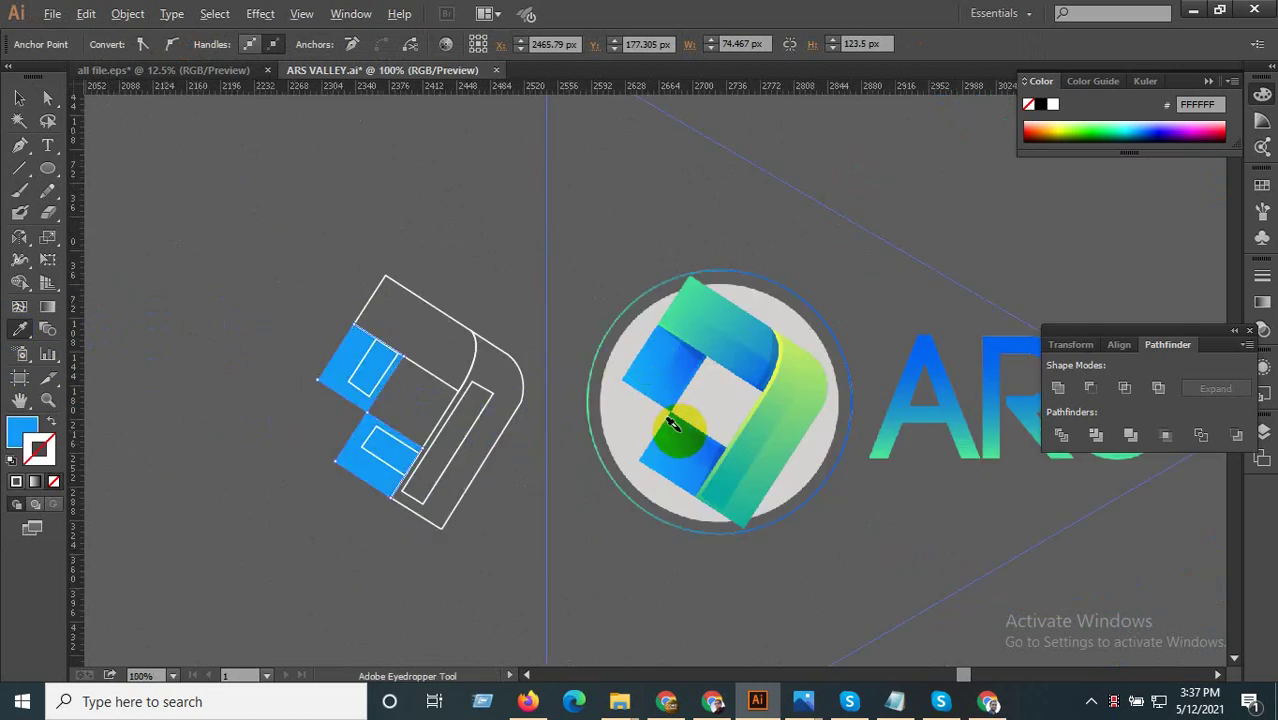
{"action": "scroll", "coordinate": [676, 428], "scroll_direction": "down", "scroll_amount": 2}
{"action": "scroll", "coordinate": [520, 428], "scroll_direction": "down", "scroll_amount": 2}
{"action": "scroll", "coordinate": [496, 314], "scroll_direction": "down", "scroll_amount": 3}
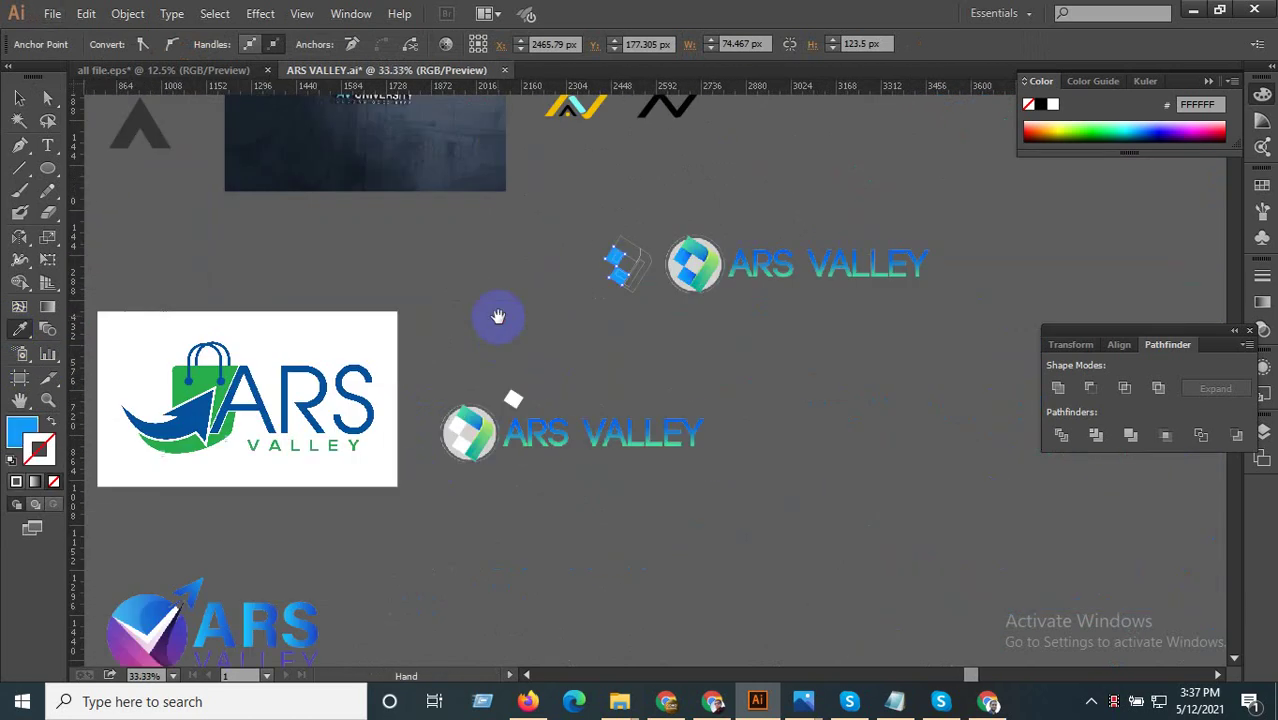
{"action": "scroll", "coordinate": [507, 502], "scroll_direction": "down", "scroll_amount": 3}
{"action": "scroll", "coordinate": [432, 522], "scroll_direction": "up", "scroll_amount": 3}
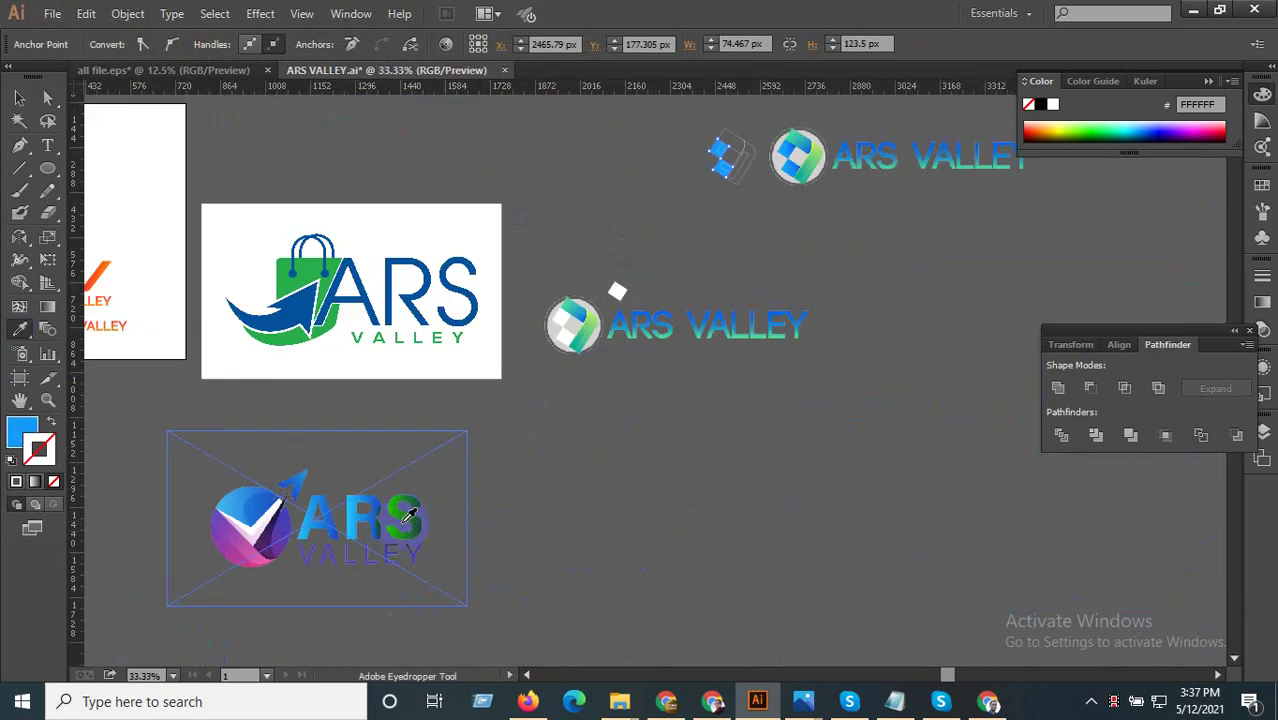
{"action": "scroll", "coordinate": [408, 514], "scroll_direction": "down", "scroll_amount": 3}
{"action": "scroll", "coordinate": [328, 237], "scroll_direction": "up", "scroll_amount": 2}
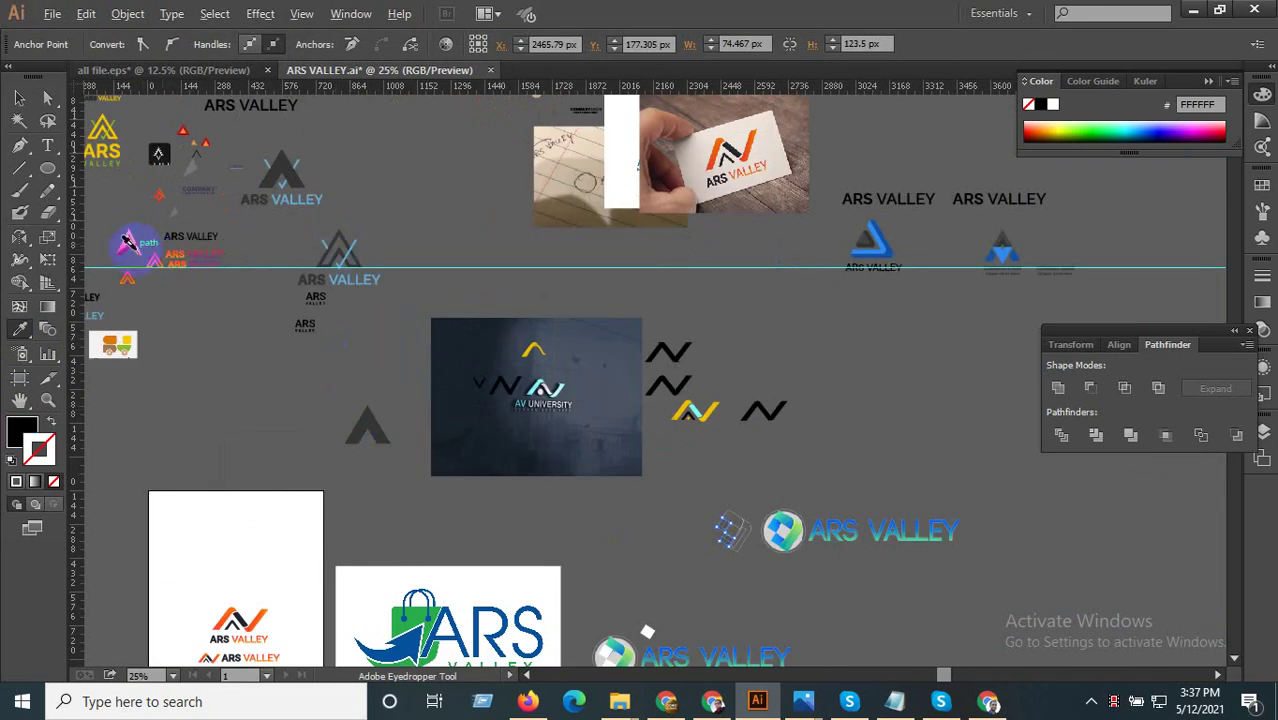
- Sample the orange A logo's orange-to-red gradient onto both squares
{"action": "left_click", "coordinate": [850, 550]}
{"action": "scroll", "coordinate": [850, 550], "scroll_direction": "up", "scroll_amount": 2}
{"action": "scroll", "coordinate": [787, 547], "scroll_direction": "down", "scroll_amount": 2}
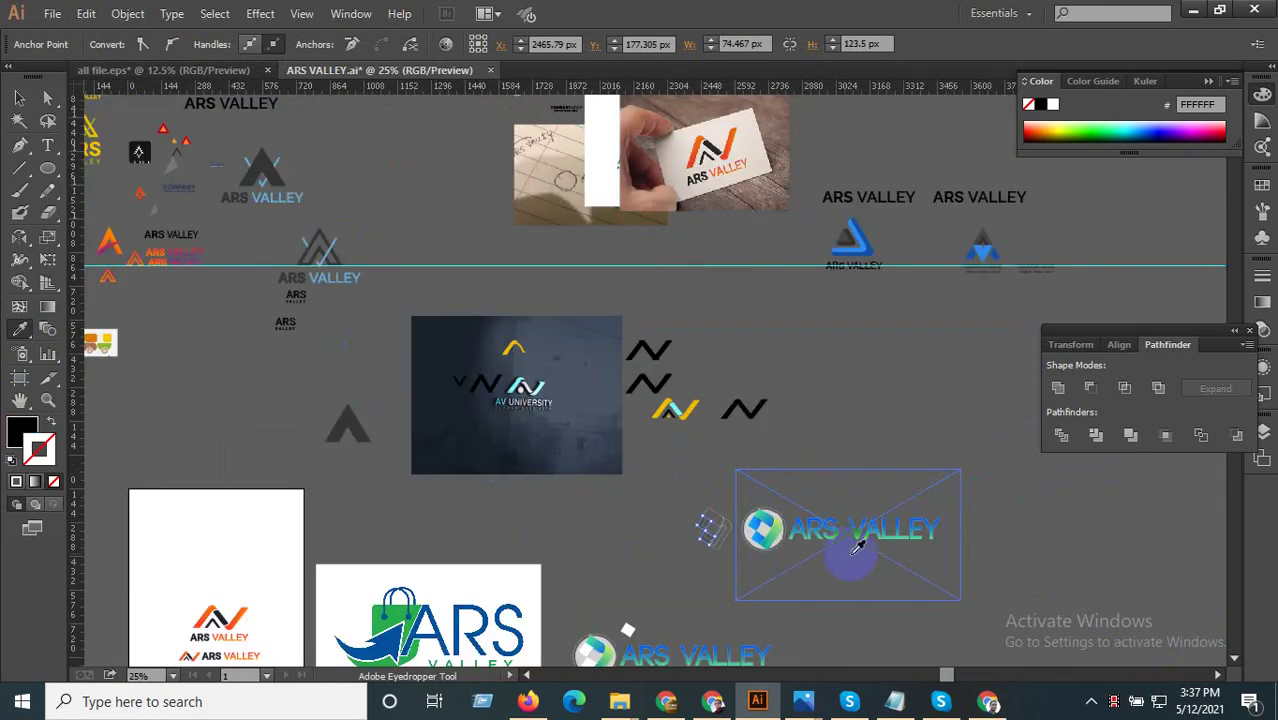
{"action": "scroll", "coordinate": [857, 545], "scroll_direction": "down", "scroll_amount": 2}
{"action": "scroll", "coordinate": [340, 330], "scroll_direction": "up", "scroll_amount": 2}
{"action": "scroll", "coordinate": [374, 232], "scroll_direction": "up", "scroll_amount": 3}
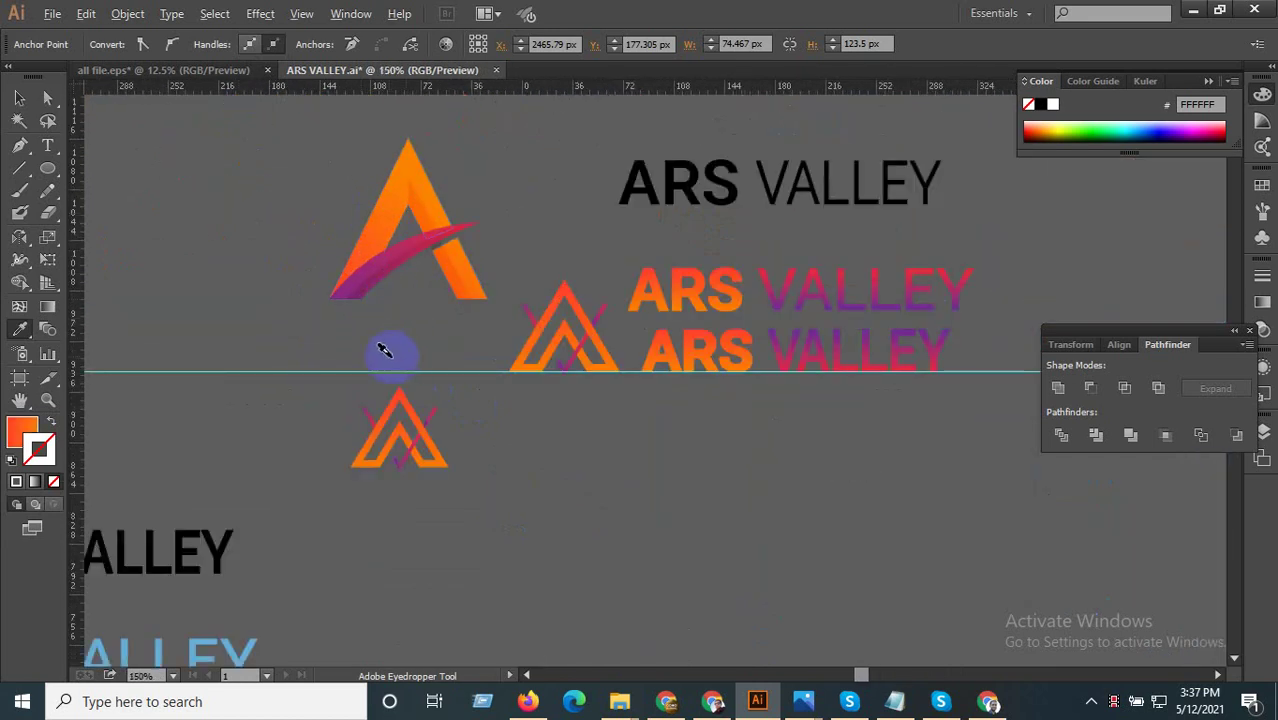
{"action": "scroll", "coordinate": [371, 357], "scroll_direction": "down", "scroll_amount": 5}
{"action": "scroll", "coordinate": [508, 433], "scroll_direction": "down", "scroll_amount": 1}
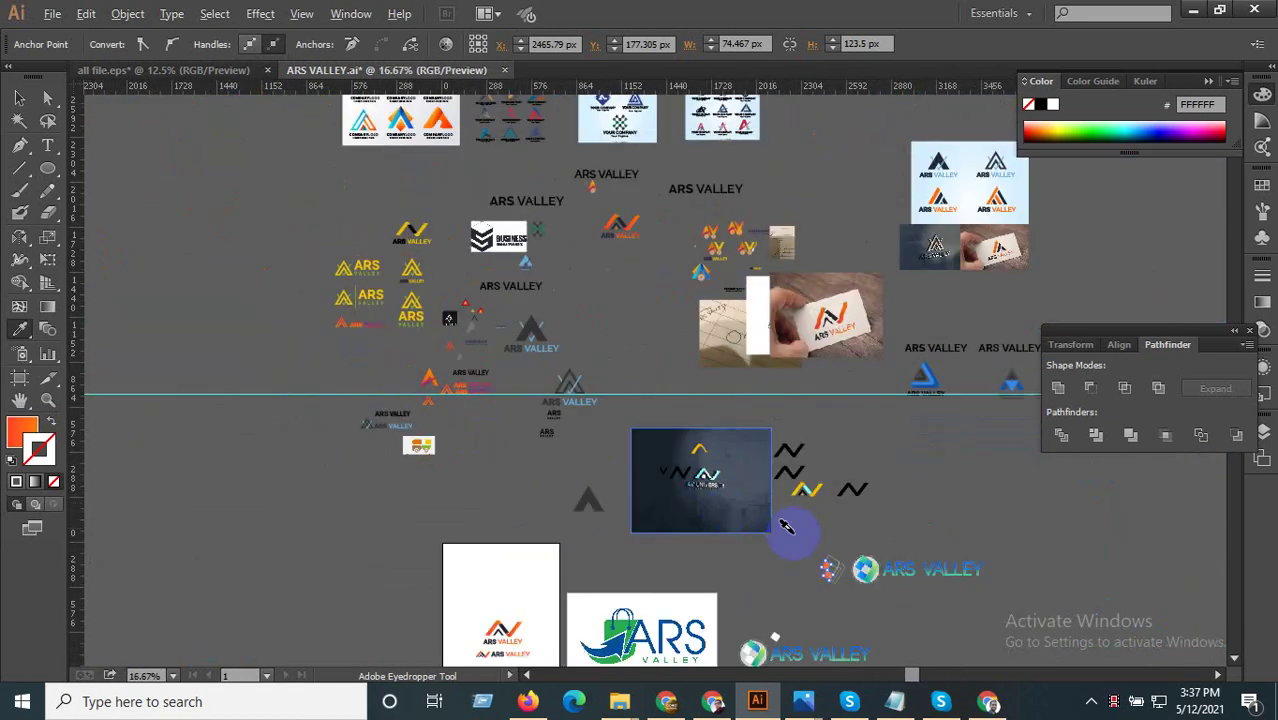
{"action": "scroll", "coordinate": [826, 621], "scroll_direction": "up", "scroll_amount": 4}
{"action": "scroll", "coordinate": [507, 610], "scroll_direction": "up", "scroll_amount": 2}
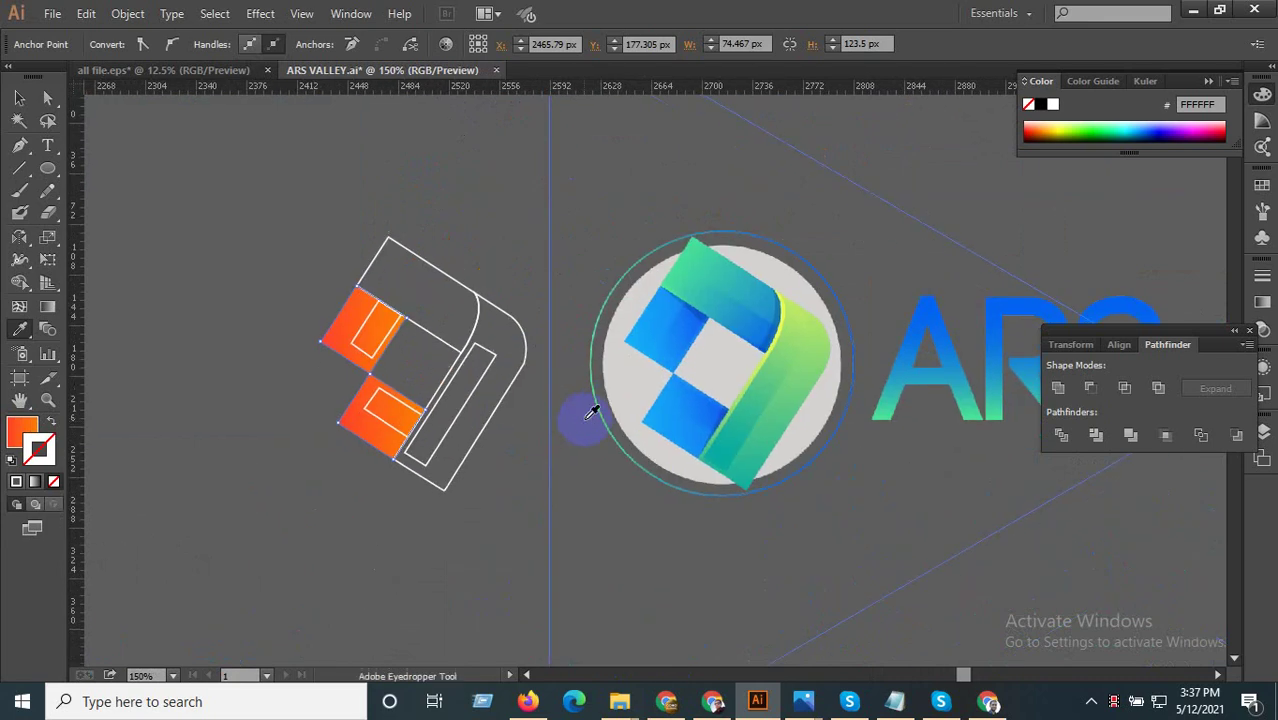
{"action": "scroll", "coordinate": [530, 401], "scroll_direction": "up", "scroll_amount": 1}
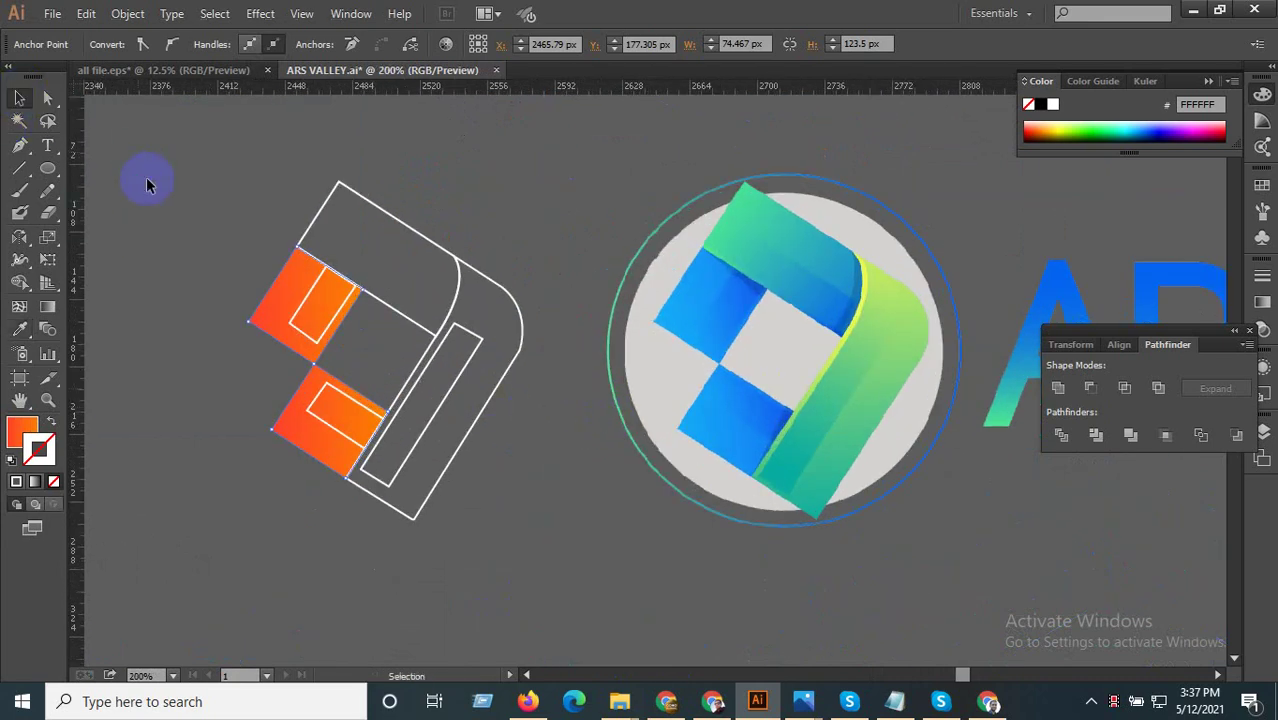
- Recolour the upper square's gradient stops blue, sampled from the reference emblem
{"action": "left_click", "coordinate": [285, 290]}
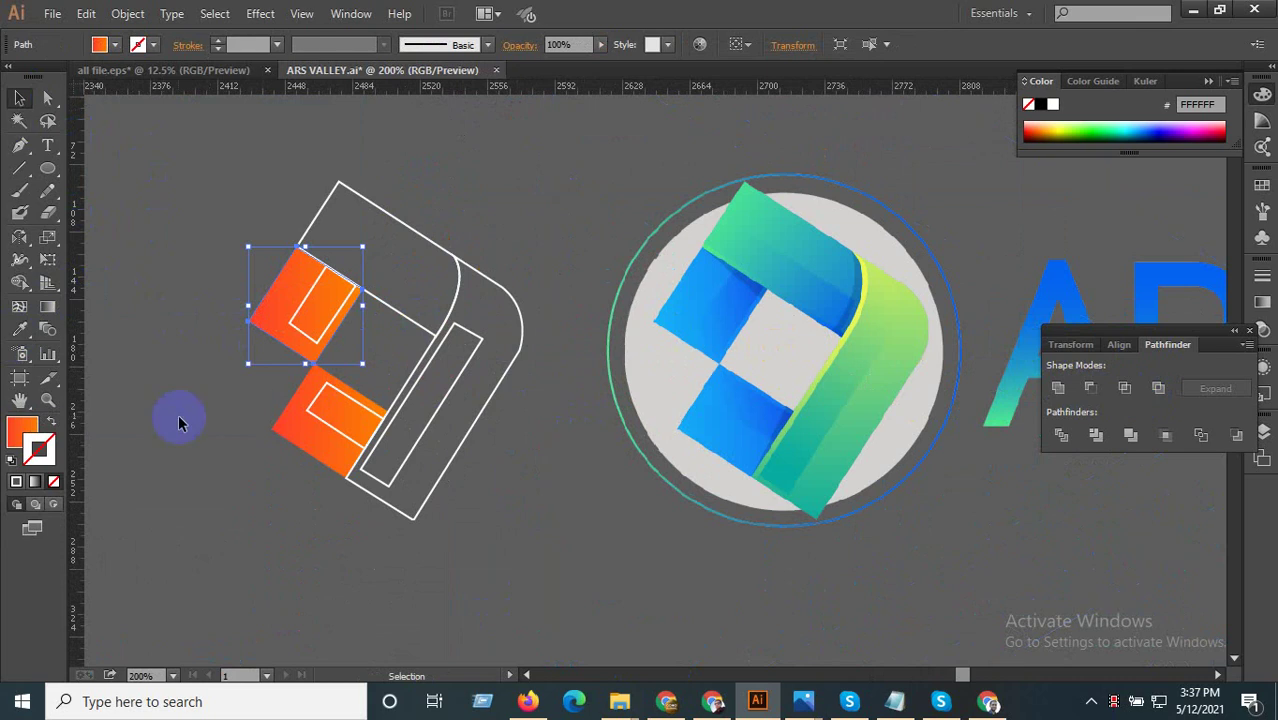
{"action": "double_click", "coordinate": [49, 308]}
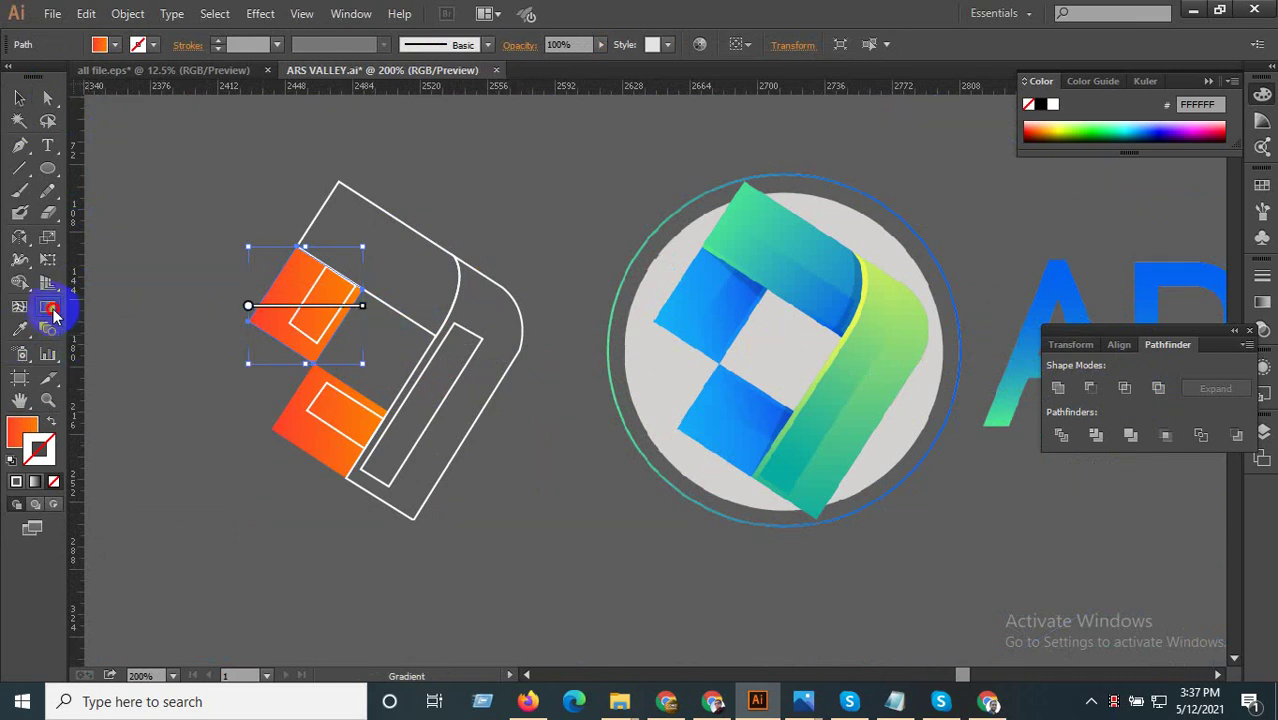
{"action": "left_click", "coordinate": [1030, 318]}
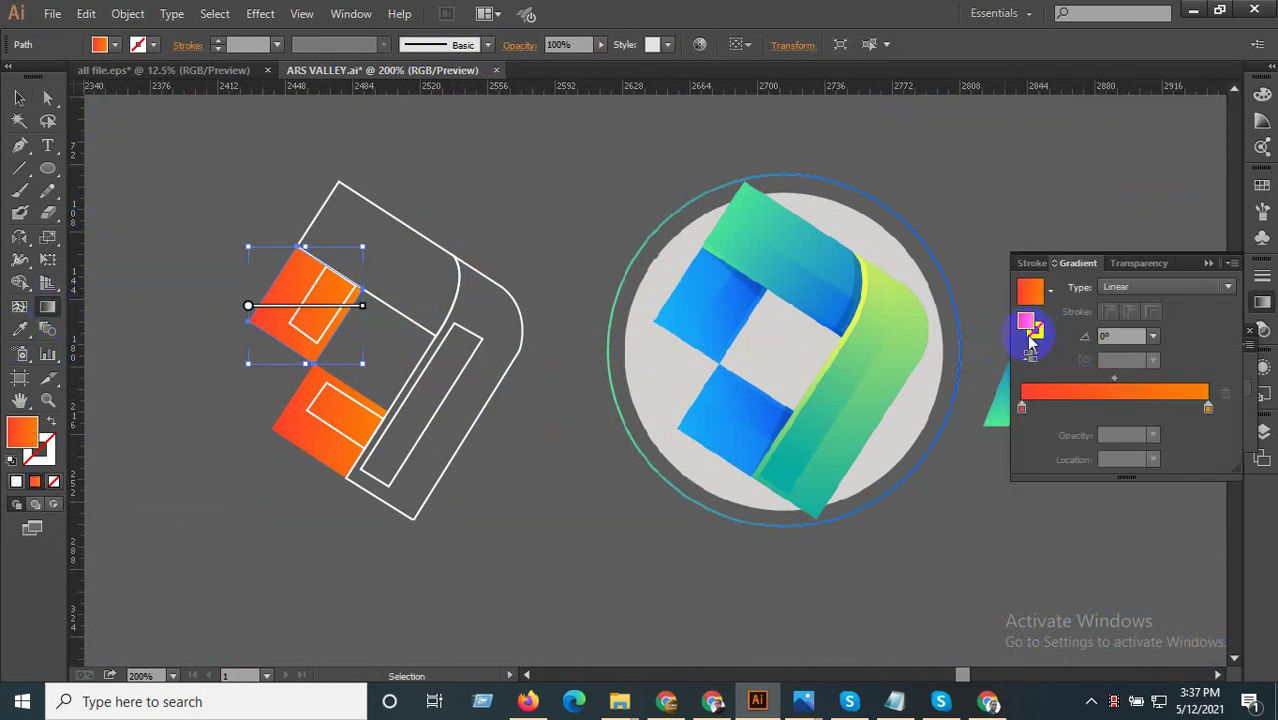
{"action": "left_click", "coordinate": [1021, 408]}
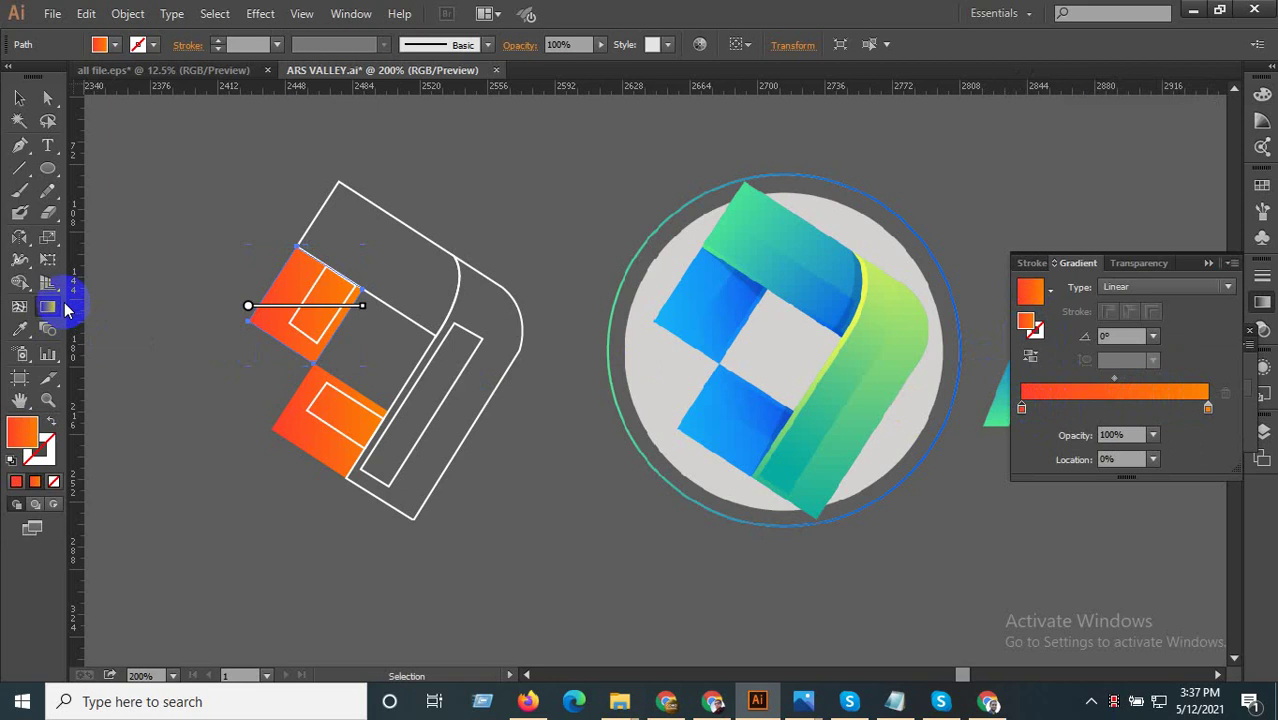
{"action": "left_click", "coordinate": [19, 332]}
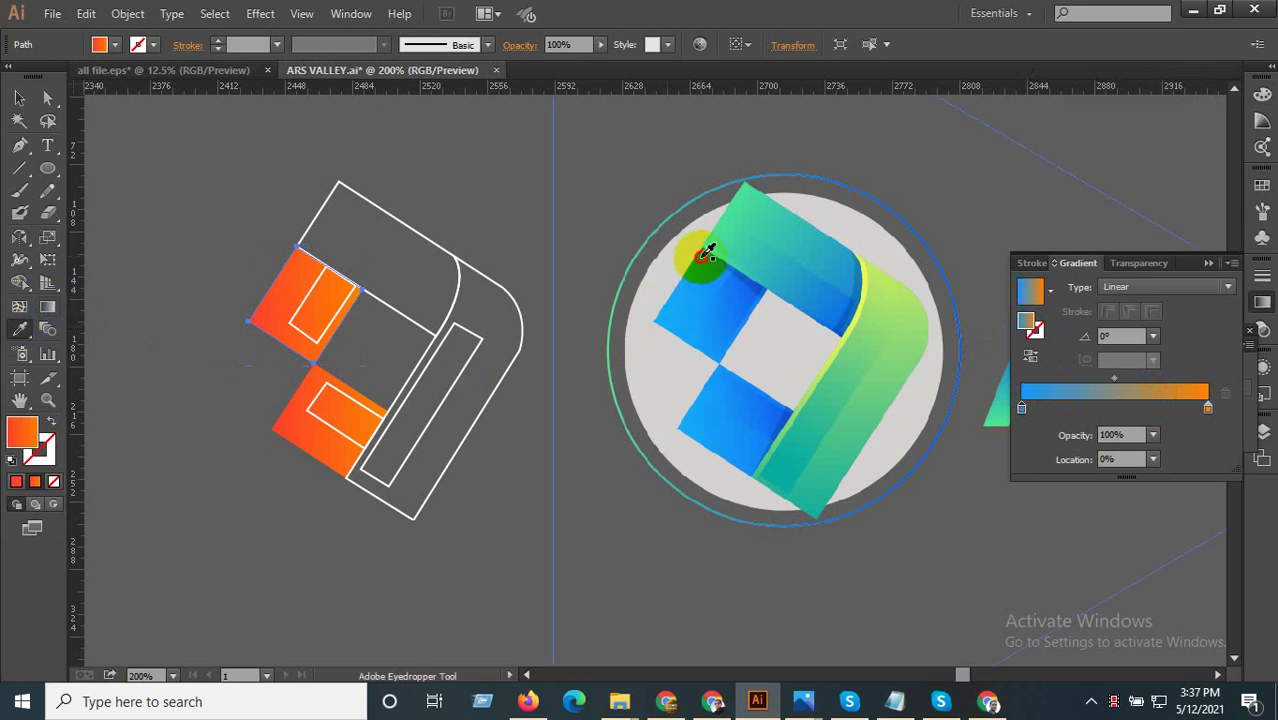
{"action": "left_click", "coordinate": [1208, 407]}
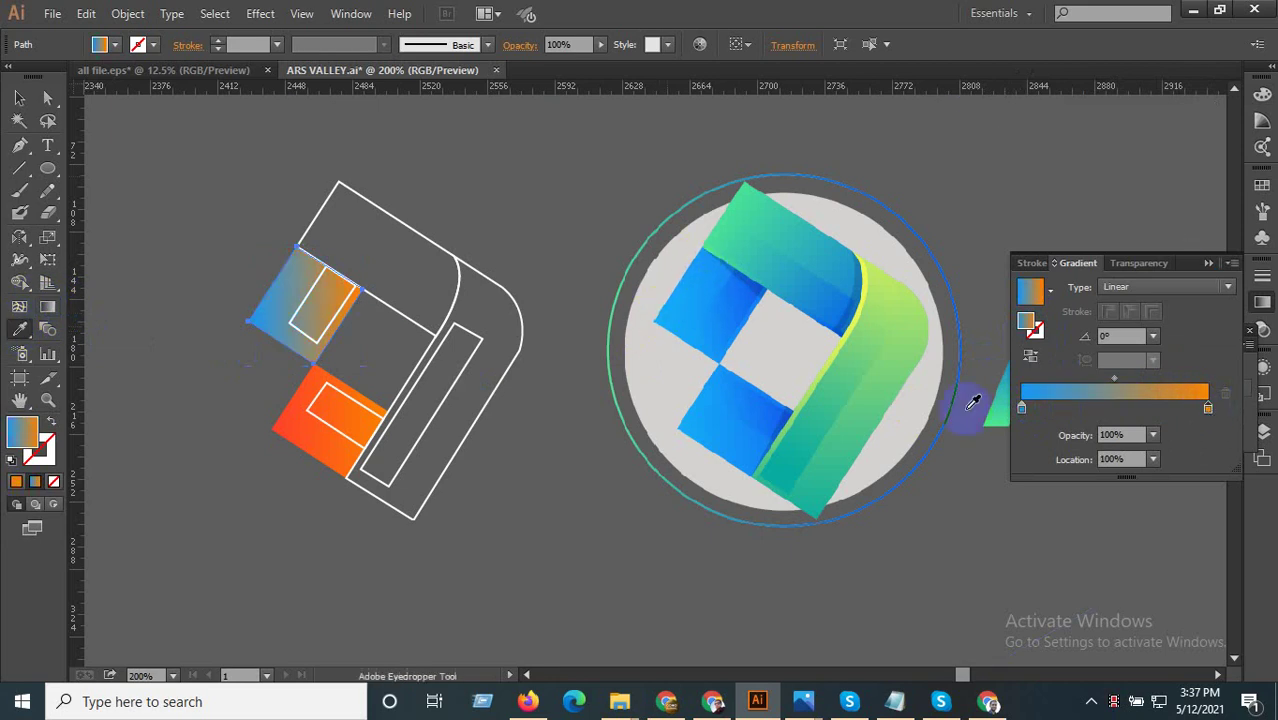
{"action": "left_click", "coordinate": [676, 318], "text": "shift"}
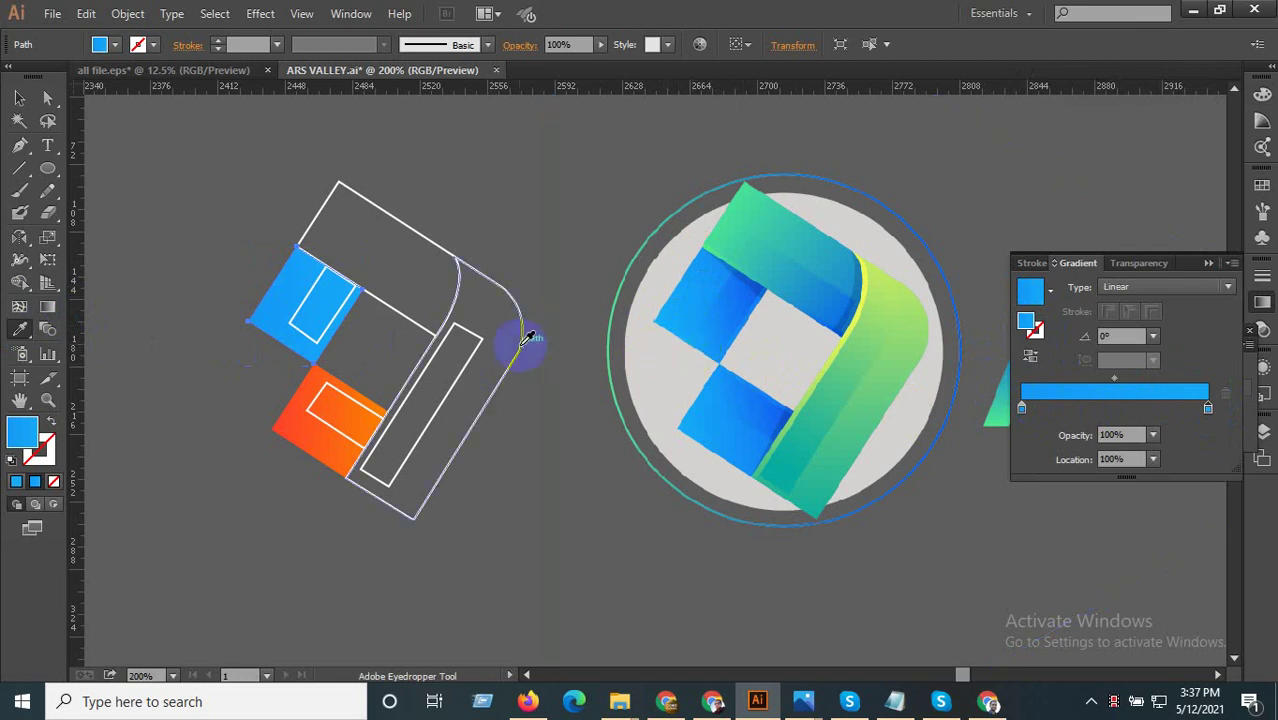
- Drag the upper square's linear gradient to a -119.5° angle with the Gradient tool
{"action": "left_click", "coordinate": [47, 307]}
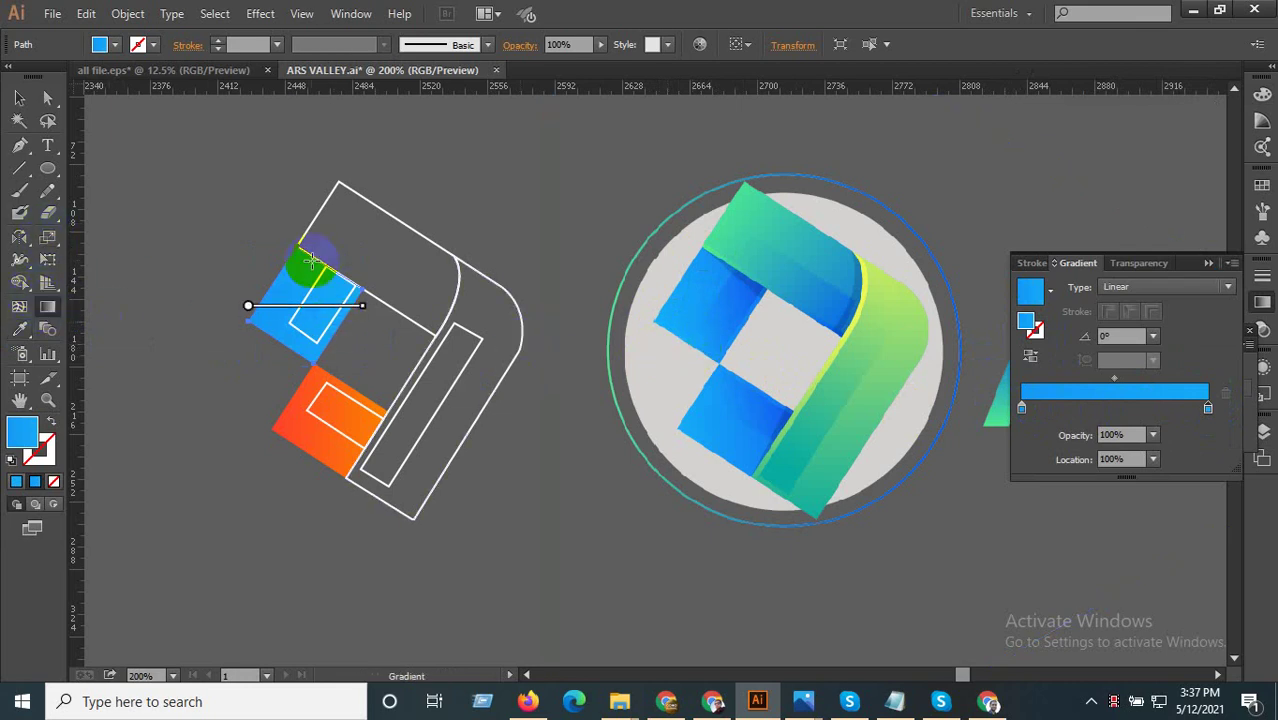
{"action": "left_click_drag", "start_coordinate": [312, 260], "coordinate": [274, 335]}
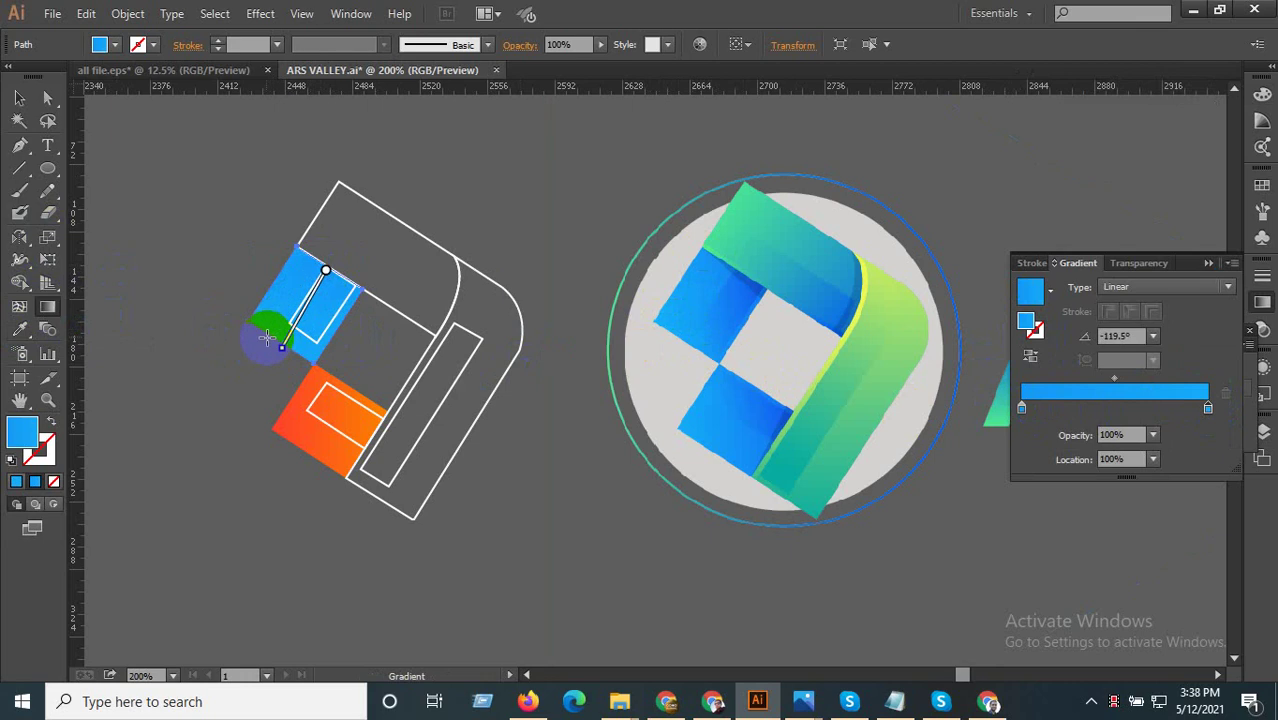
{"action": "left_click_drag", "start_coordinate": [325, 270], "coordinate": [282, 347]}
{"action": "left_click", "coordinate": [27, 96]}
{"action": "left_click", "coordinate": [240, 320]}
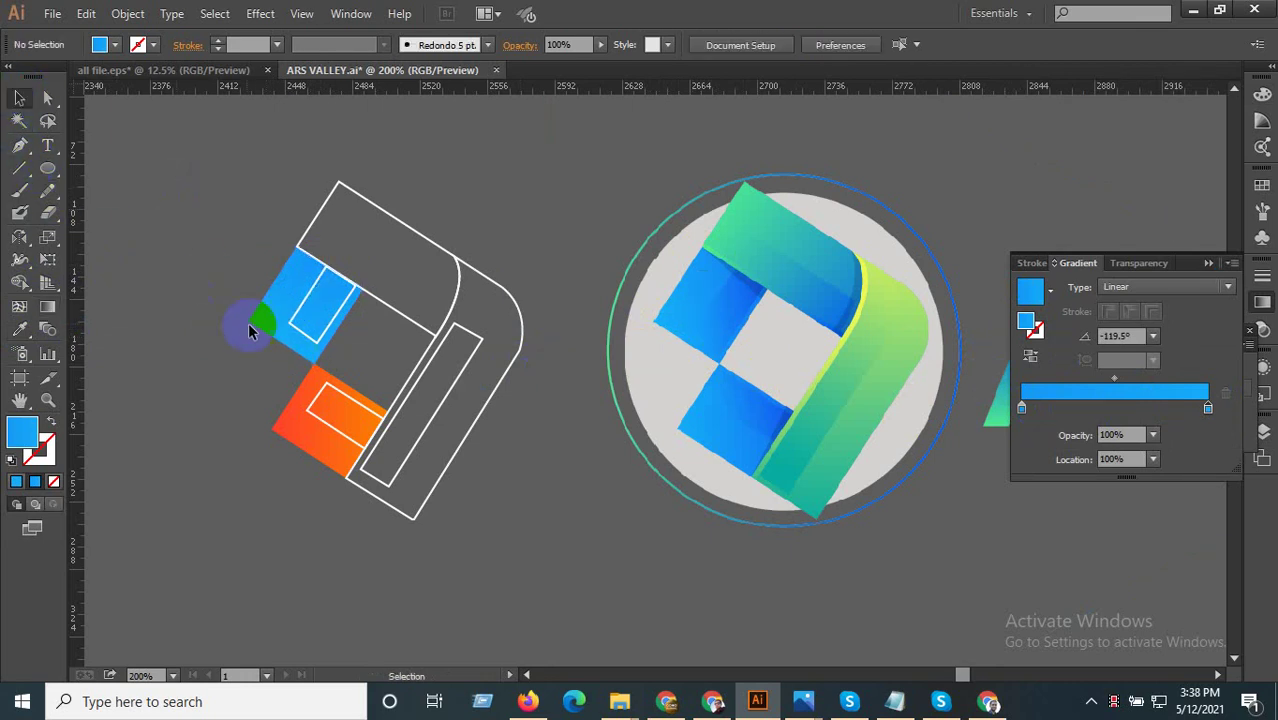
{"action": "scroll", "coordinate": [250, 340], "scroll_direction": "up", "scroll_amount": 1}
{"action": "left_click", "coordinate": [320, 325]}
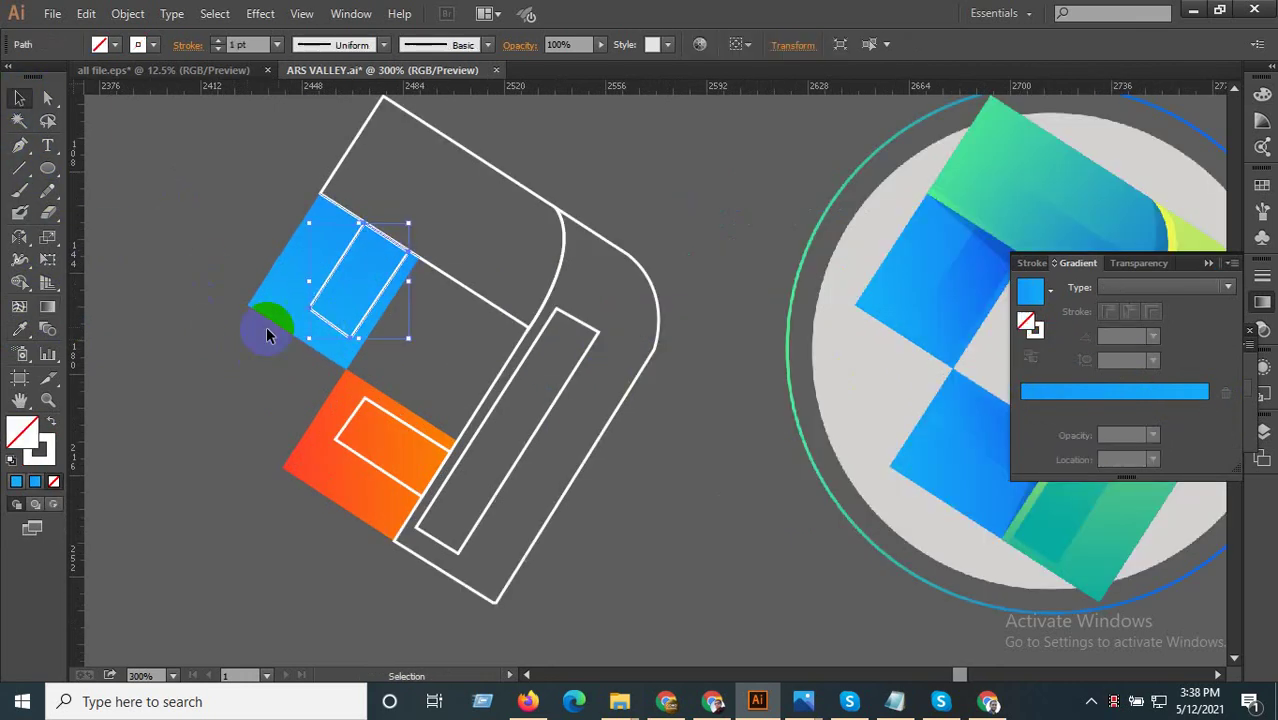
- Eyedropper the A logo's translucent dark overlay onto the inner rectangle as a 15% shade
{"action": "left_click", "coordinate": [19, 329]}
{"action": "scroll", "coordinate": [660, 428], "scroll_direction": "down", "scroll_amount": 4}
{"action": "scroll", "coordinate": [668, 428], "scroll_direction": "down", "scroll_amount": 2}
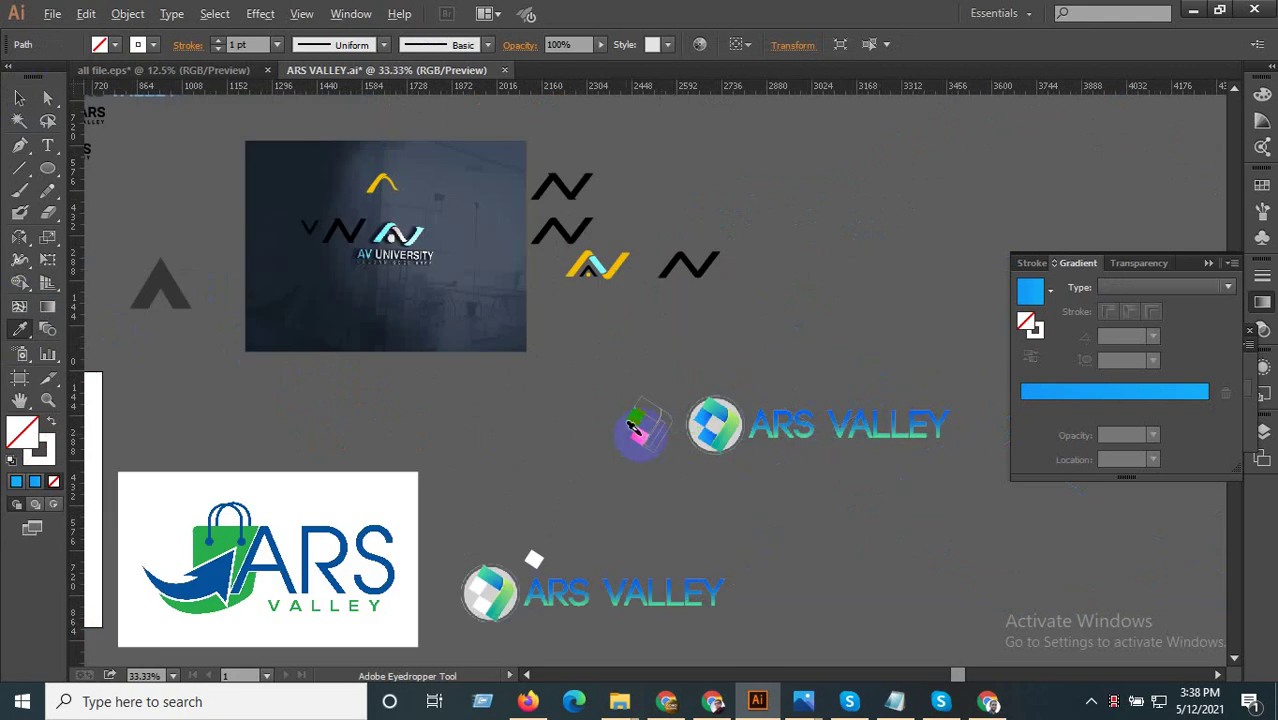
{"action": "scroll", "coordinate": [632, 428], "scroll_direction": "down", "scroll_amount": 2}
{"action": "scroll", "coordinate": [208, 222], "scroll_direction": "up", "scroll_amount": 1}
{"action": "scroll", "coordinate": [356, 270], "scroll_direction": "up", "scroll_amount": 4}
{"action": "scroll", "coordinate": [431, 256], "scroll_direction": "up", "scroll_amount": 3}
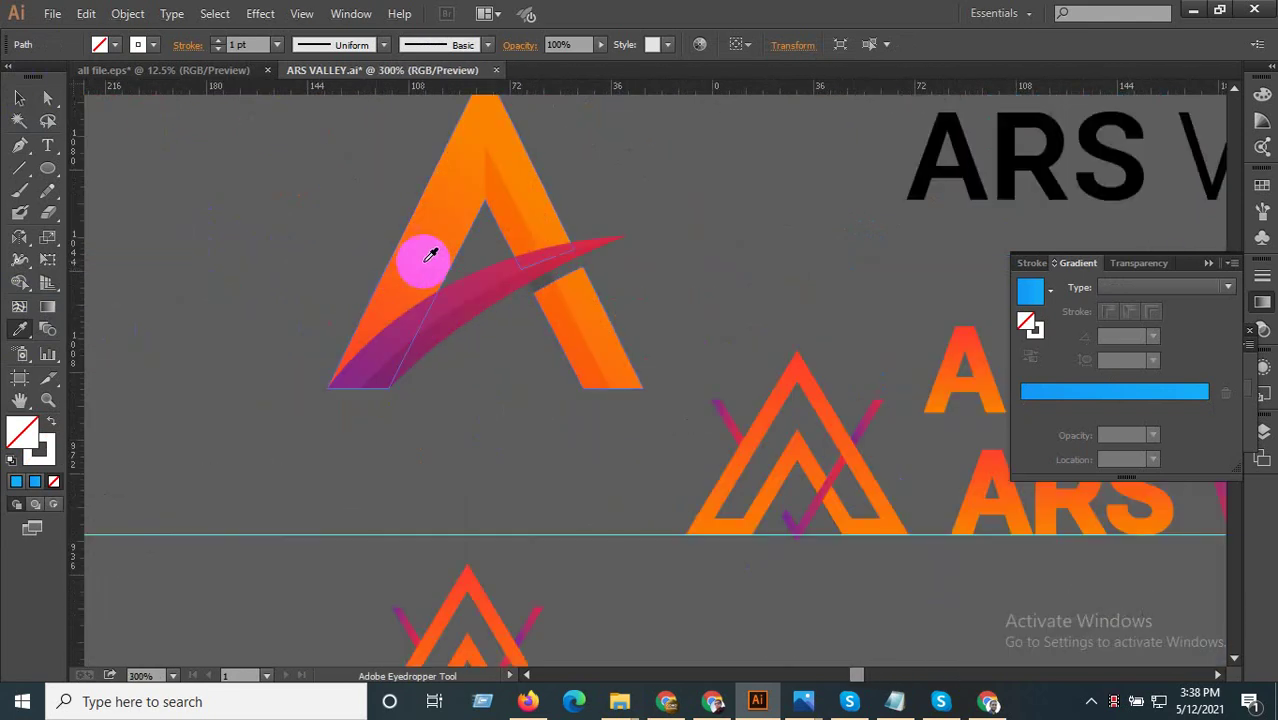
{"action": "left_click", "coordinate": [508, 194]}
{"action": "scroll", "coordinate": [208, 351], "scroll_direction": "down", "scroll_amount": 7}
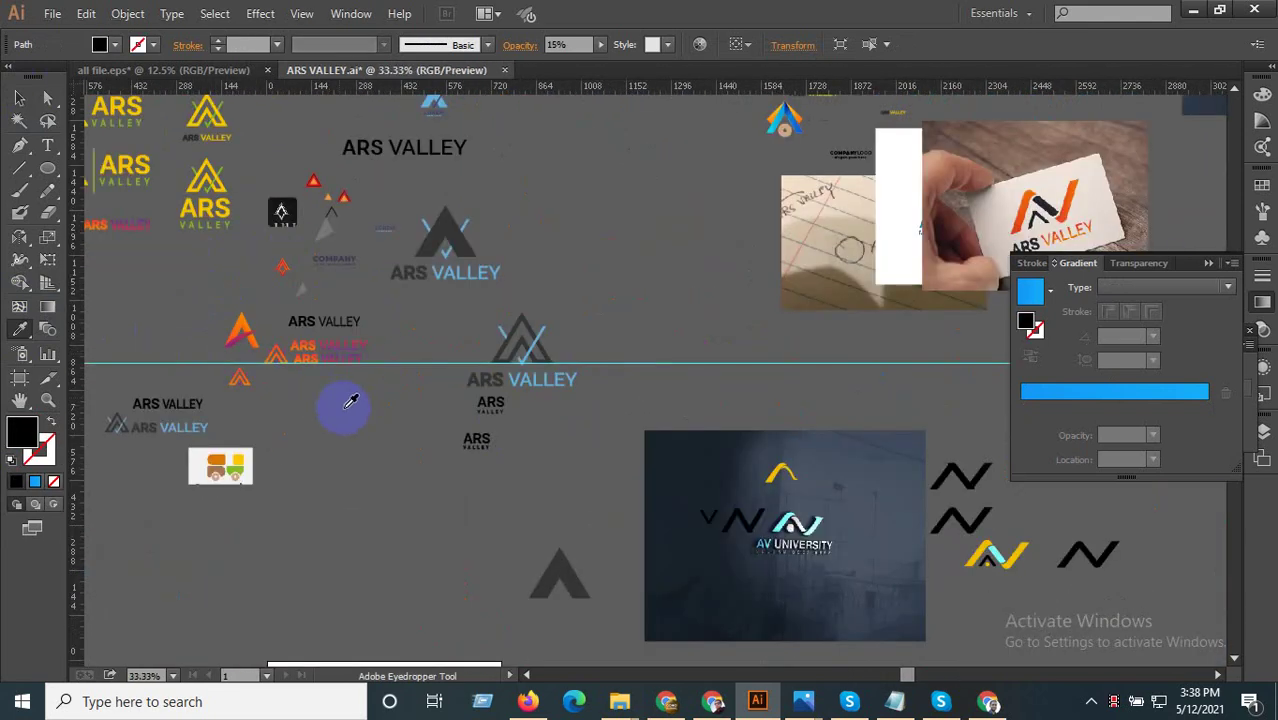
{"action": "scroll", "coordinate": [600, 500], "scroll_direction": "down", "scroll_amount": 2}
{"action": "scroll", "coordinate": [700, 580], "scroll_direction": "up", "scroll_amount": 8}
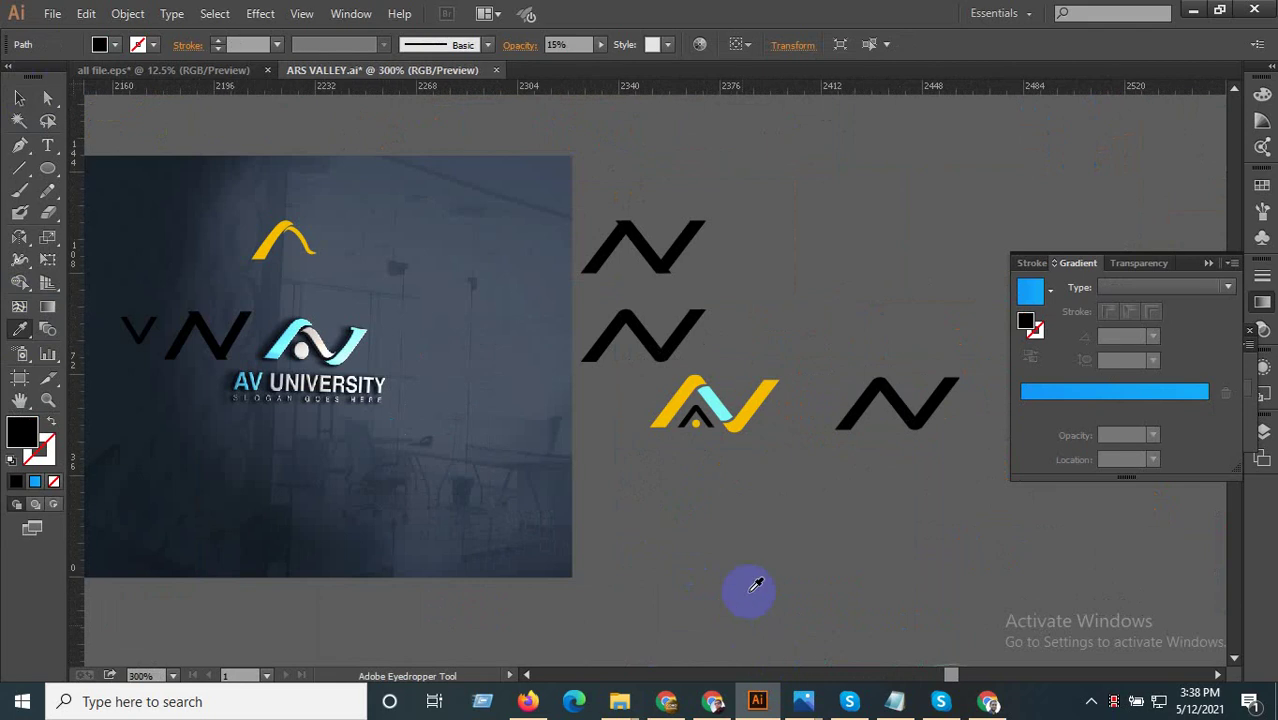
{"action": "scroll", "coordinate": [500, 420], "scroll_direction": "up", "scroll_amount": 2}
{"action": "scroll", "coordinate": [399, 305], "scroll_direction": "up", "scroll_amount": 1}
{"action": "scroll", "coordinate": [520, 570], "scroll_direction": "up", "scroll_amount": 3}
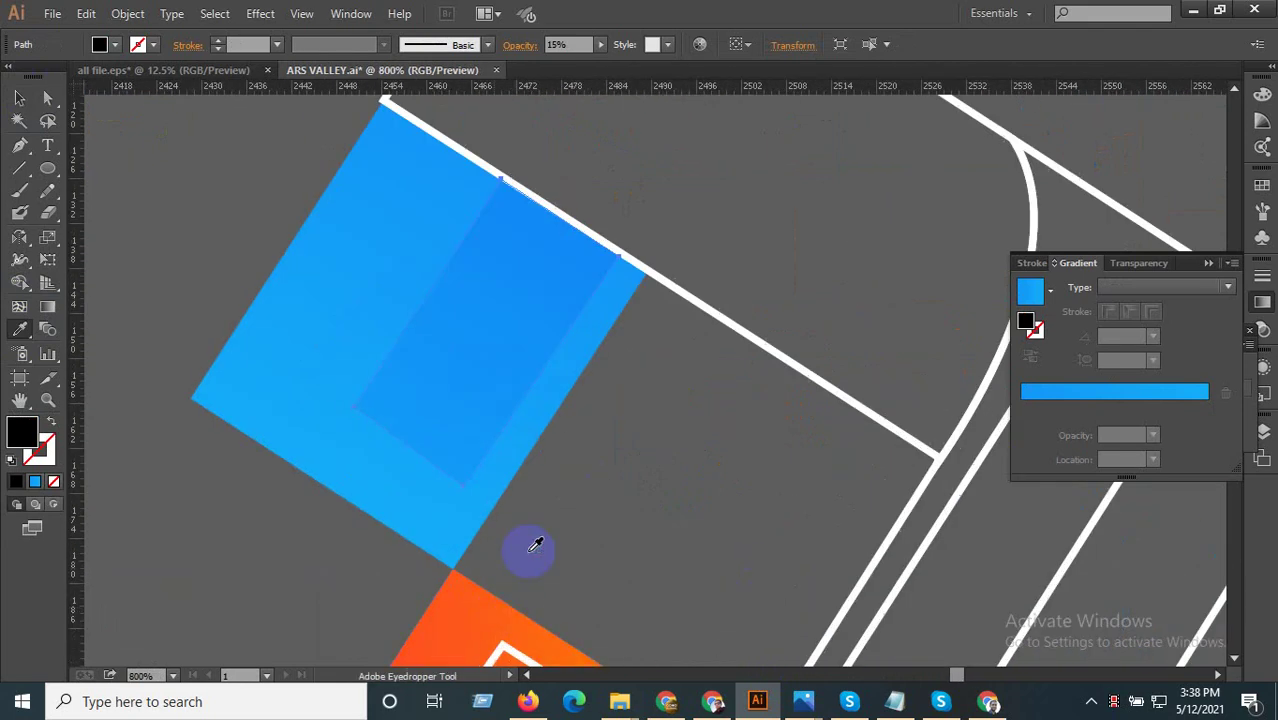
- Deselect and pan so the icon and reference logo are back in view
{"action": "left_click", "coordinate": [19, 97]}
{"action": "scroll", "coordinate": [533, 290], "scroll_direction": "down", "scroll_amount": 3}
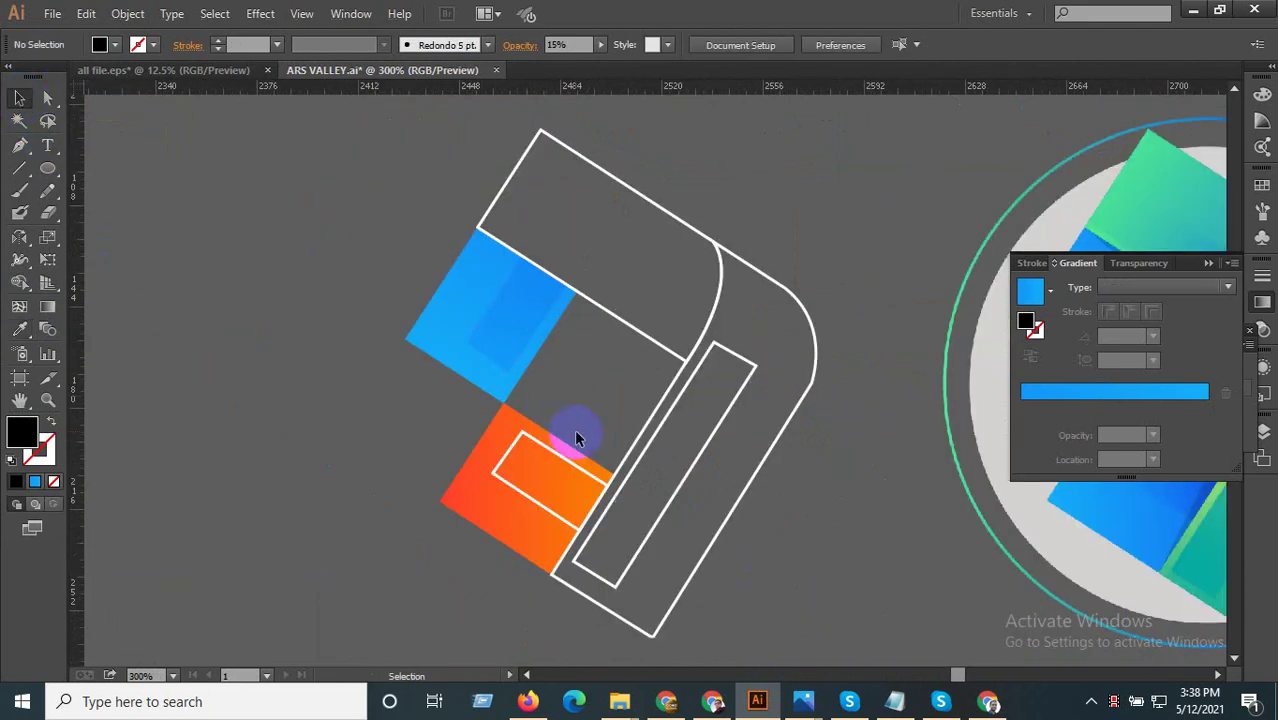
{"action": "scroll", "coordinate": [593, 412], "scroll_direction": "down", "scroll_amount": 1}
{"action": "left_click_drag", "start_coordinate": [570, 399], "coordinate": [451, 372]}
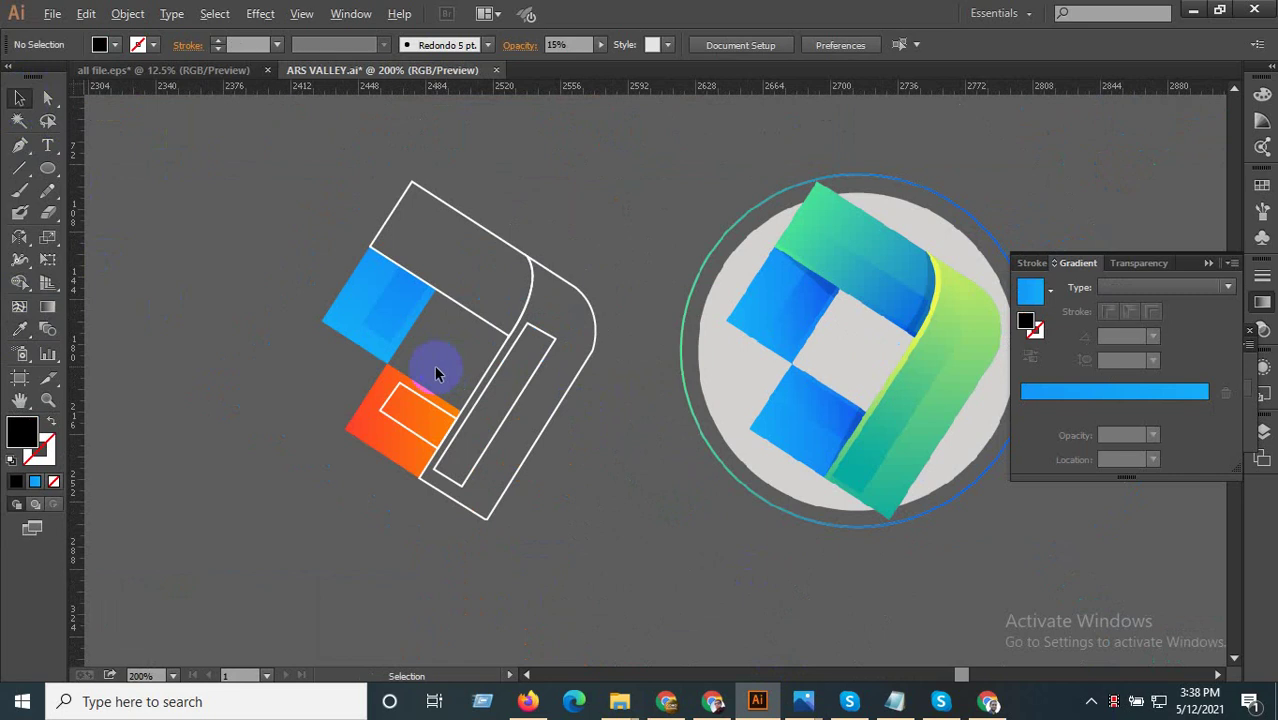
{"action": "left_click", "coordinate": [369, 310]}
{"action": "scroll", "coordinate": [385, 320], "scroll_direction": "up", "scroll_amount": 1}
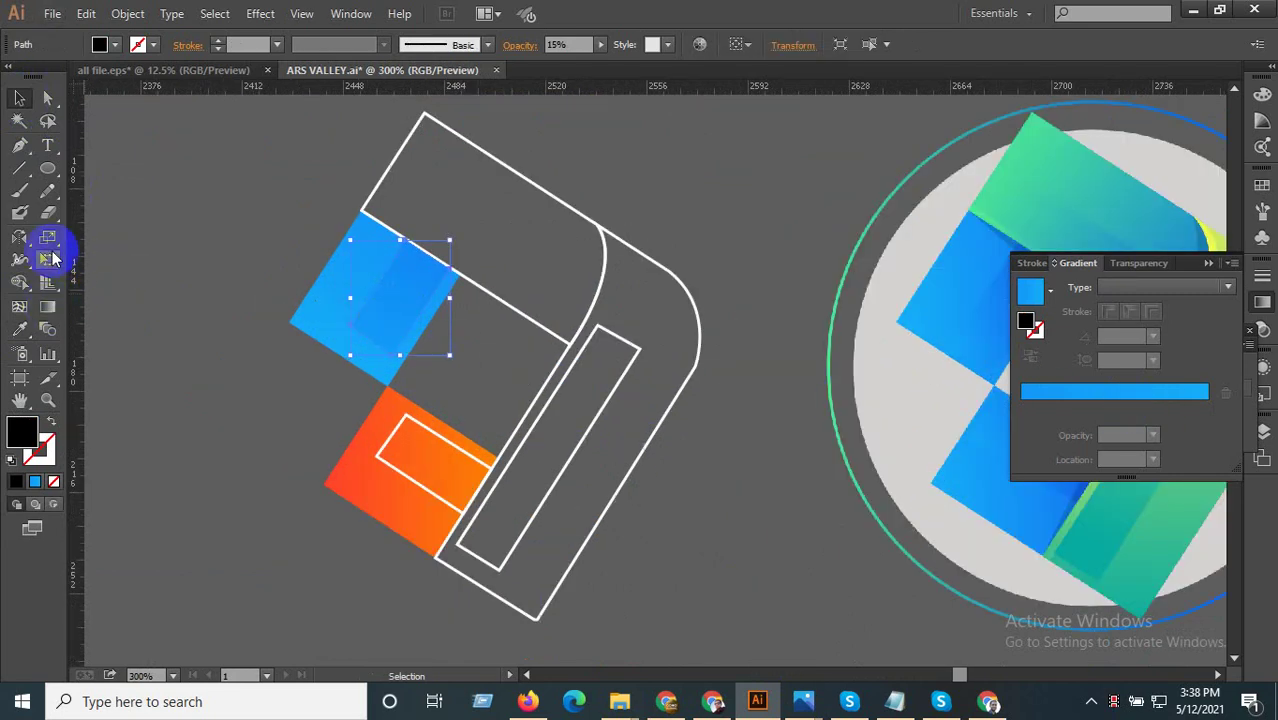
- Redraw the inner shade's gradient twice with the Gradient tool, trying different directions
{"action": "left_click", "coordinate": [48, 306]}
{"action": "mouse_move", "coordinate": [379, 300]}
{"action": "left_mouse_down"}
{"action": "mouse_move", "coordinate": [424, 250]}
{"action": "mouse_move", "coordinate": [337, 351]}
{"action": "left_mouse_up"}
{"action": "mouse_move", "coordinate": [432, 247]}
{"action": "left_mouse_down"}
{"action": "mouse_move", "coordinate": [381, 340]}
{"action": "mouse_move", "coordinate": [380, 324]}
{"action": "left_mouse_up"}
{"action": "left_click", "coordinate": [237, 296]}
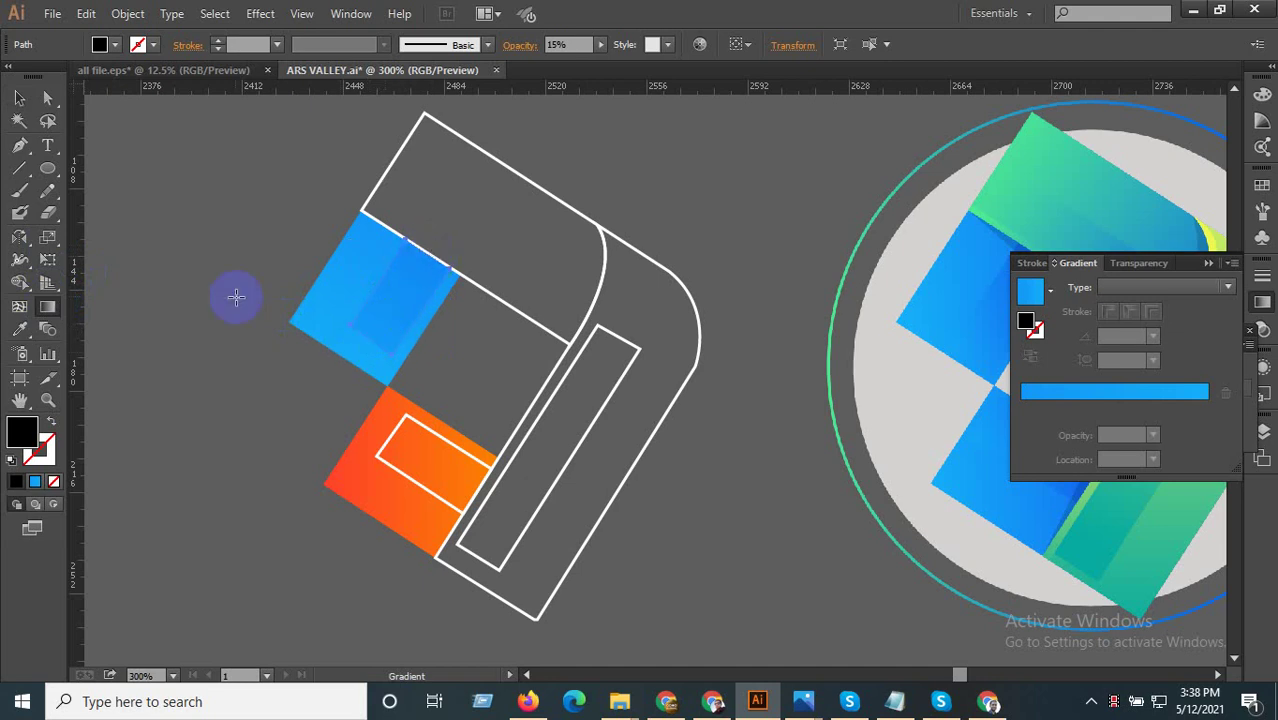
{"action": "left_click", "coordinate": [19, 97]}
{"action": "left_click", "coordinate": [399, 294]}
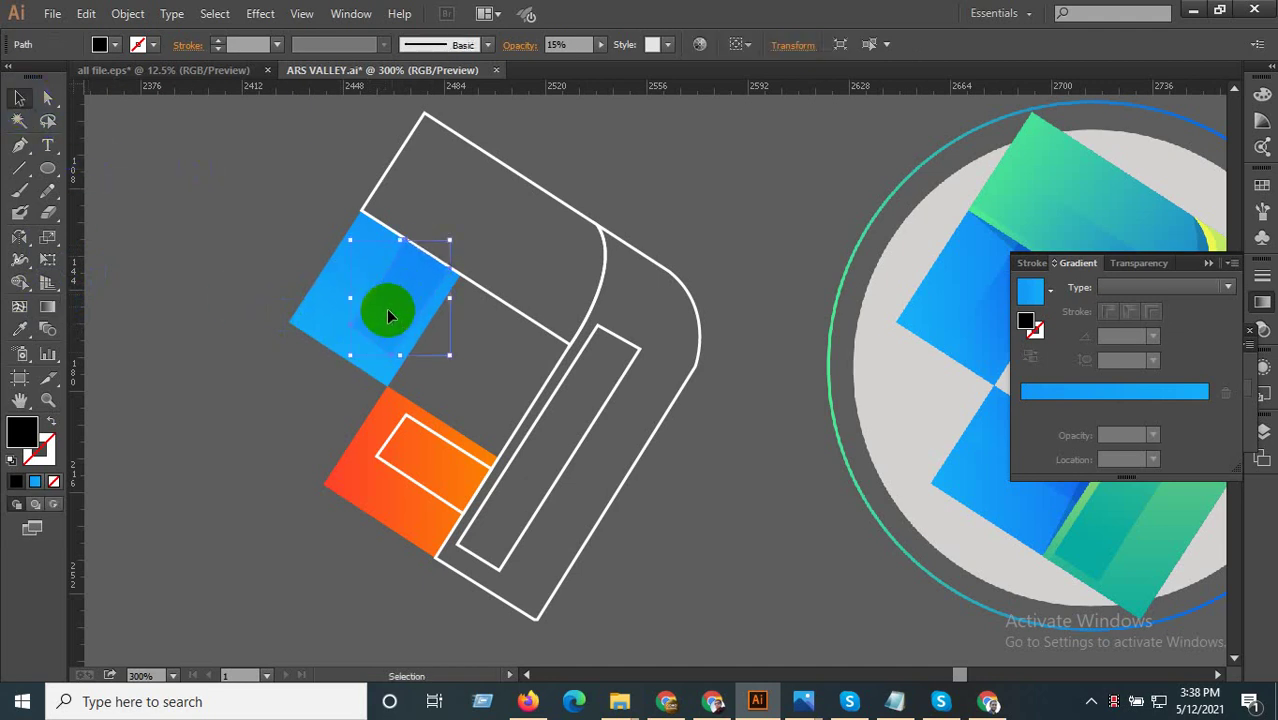
{"action": "left_click", "coordinate": [47, 306]}
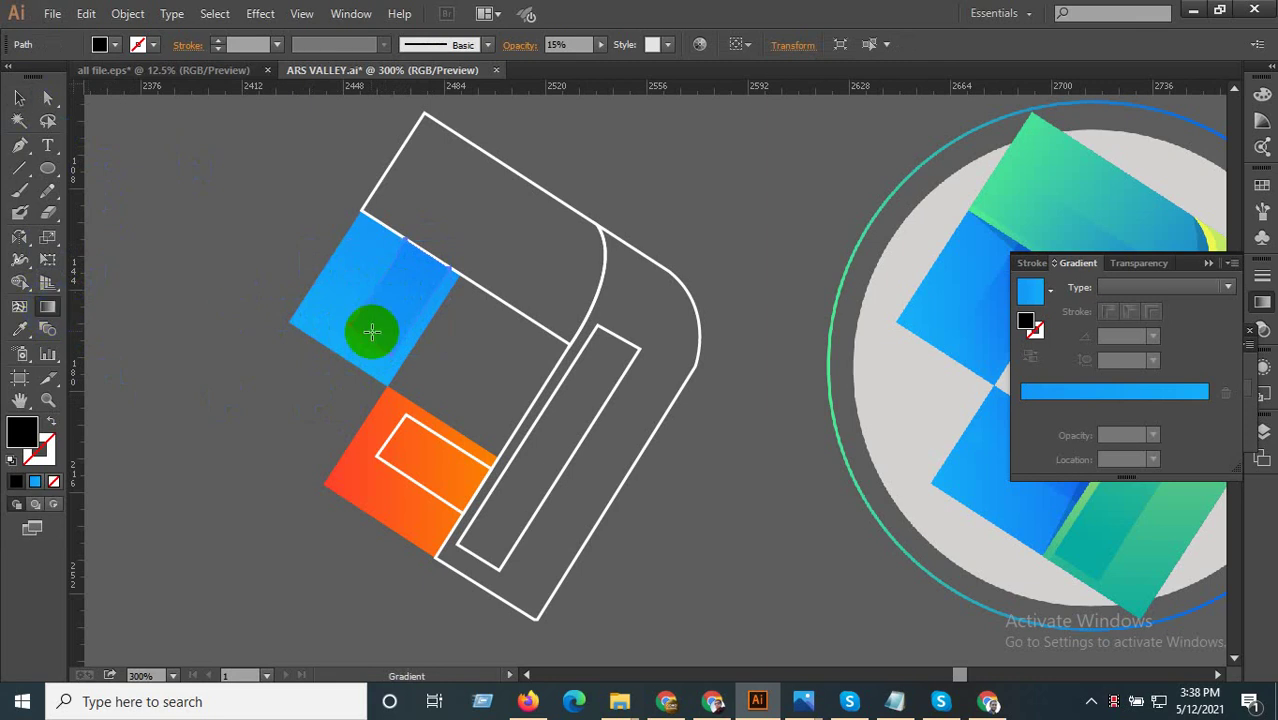
{"action": "left_click_drag", "start_coordinate": [365, 331], "coordinate": [427, 251]}
{"action": "left_click", "coordinate": [342, 322]}
{"action": "left_click", "coordinate": [20, 97]}
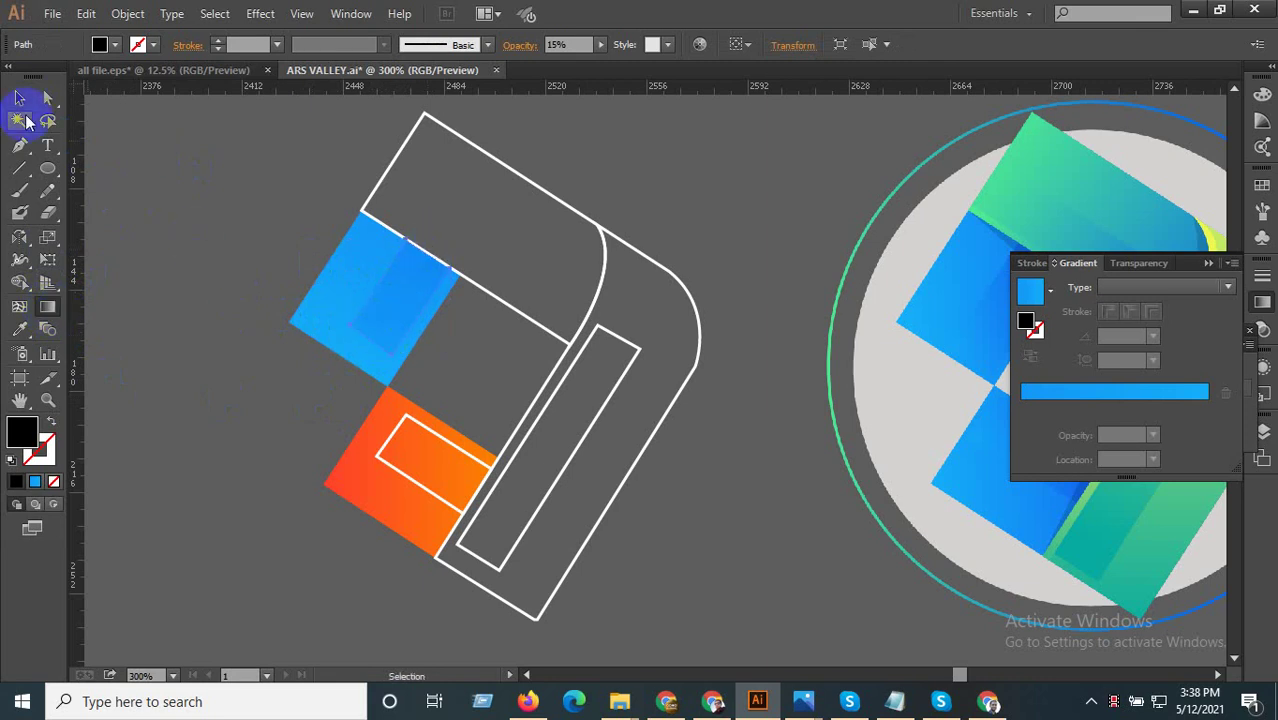
- Run the inner shade's gradient from its top edge downward, then deselect
{"action": "left_click", "coordinate": [294, 180]}
{"action": "left_click", "coordinate": [440, 311]}
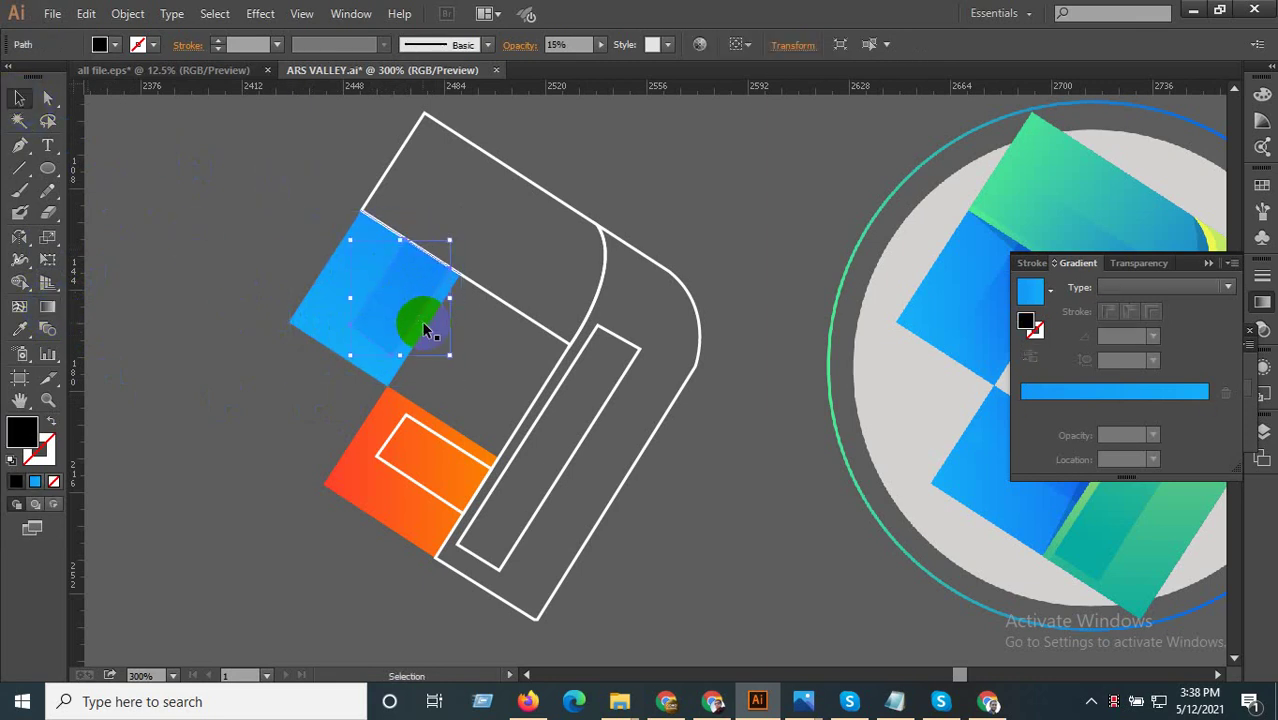
{"action": "left_click", "coordinate": [47, 306]}
{"action": "left_click_drag", "start_coordinate": [422, 265], "coordinate": [374, 342]}
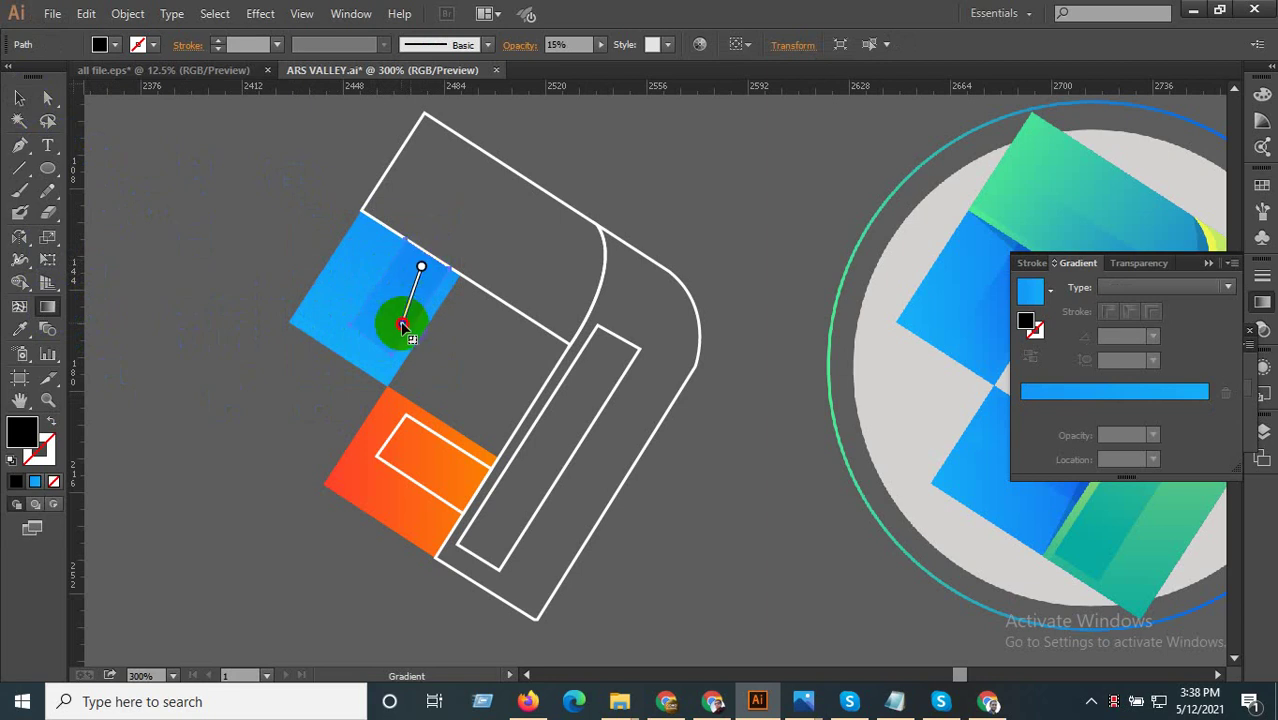
{"action": "left_click", "coordinate": [20, 97]}
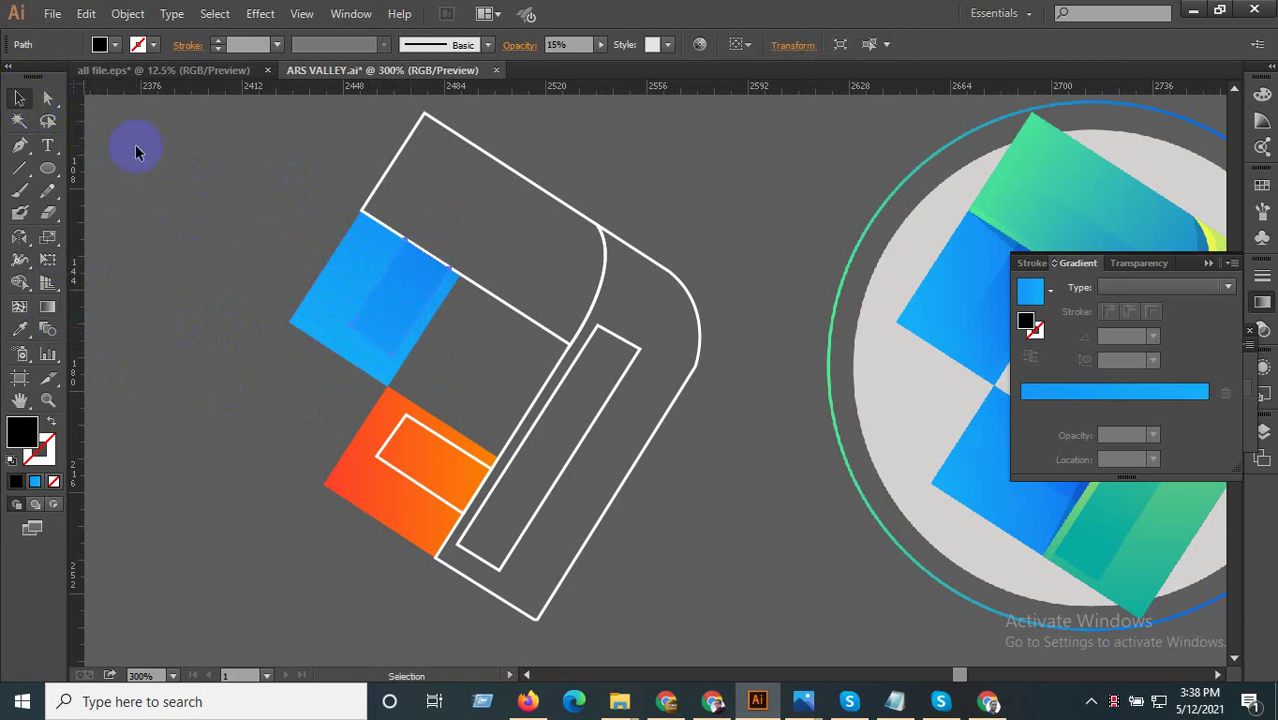
{"action": "left_click", "coordinate": [137, 143]}
- Give the lower orange square the upper square's blue fill with the Eyedropper
{"action": "scroll", "coordinate": [440, 375], "scroll_direction": "down", "scroll_amount": 2}
{"action": "left_click", "coordinate": [440, 375]}
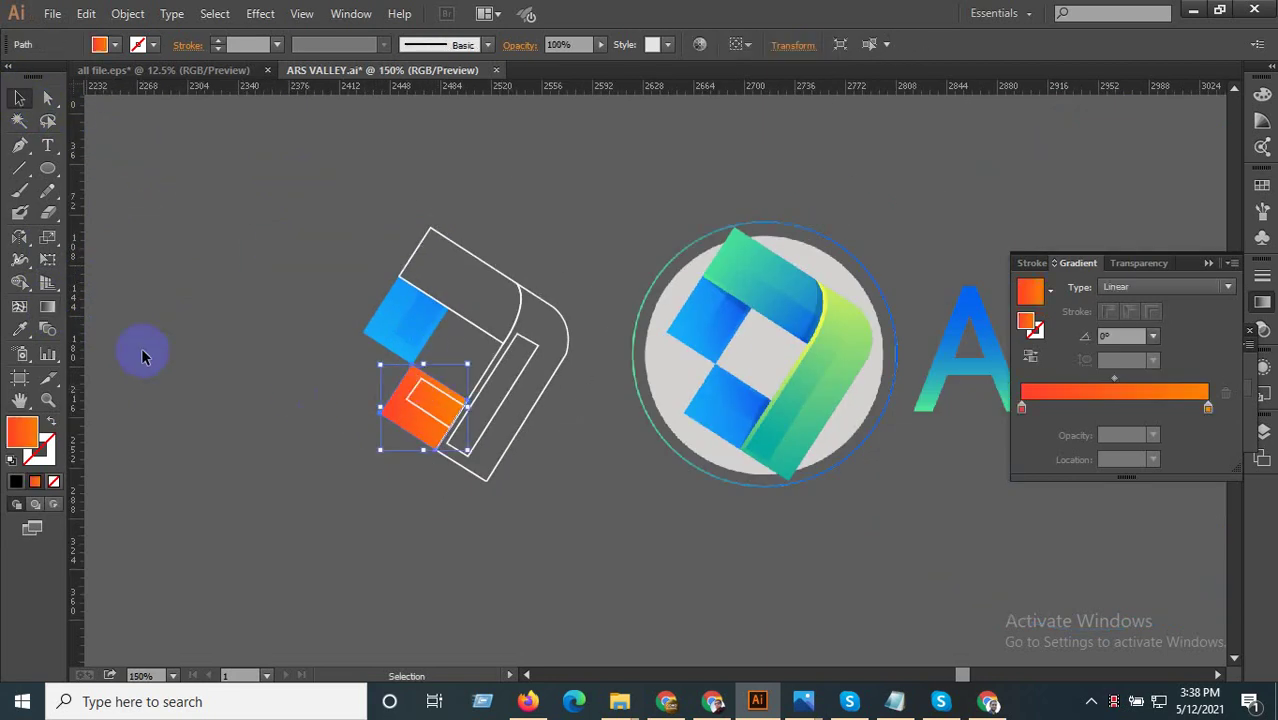
{"action": "left_click", "coordinate": [20, 329]}
{"action": "left_click", "coordinate": [410, 333]}
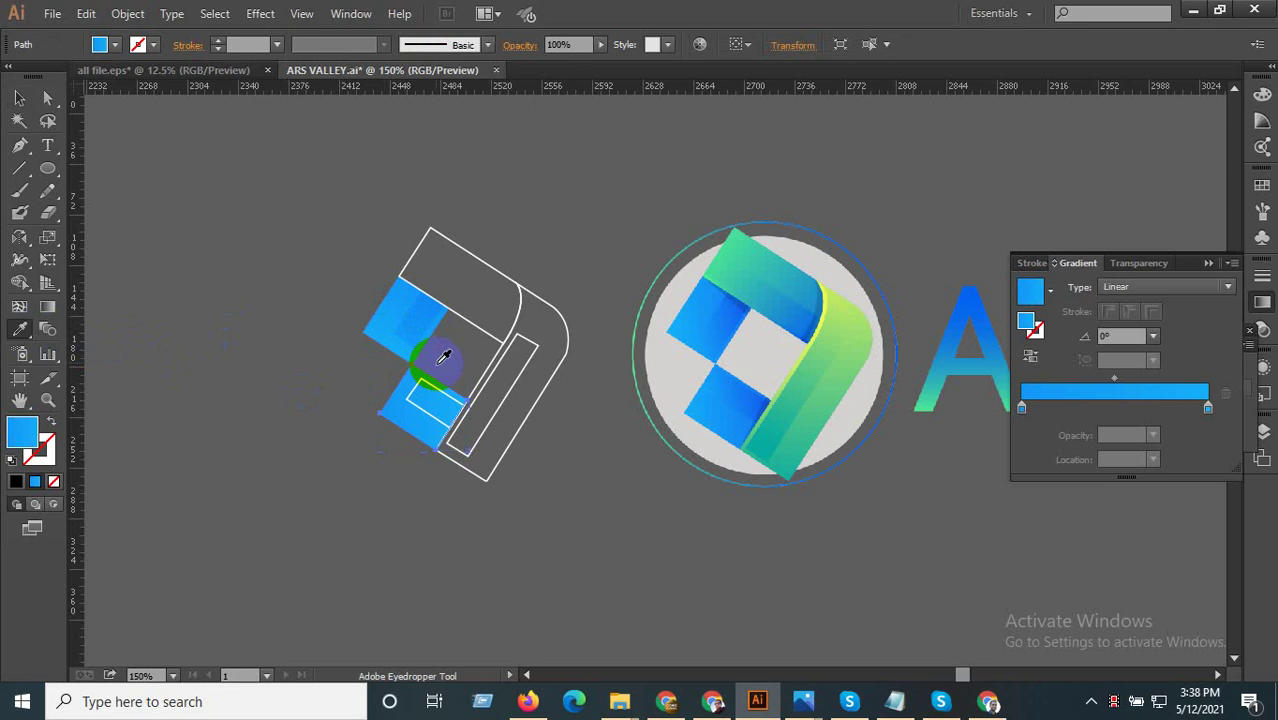
{"action": "left_click", "coordinate": [20, 97]}
{"action": "left_click", "coordinate": [398, 446]}
- Copy the upper square's faint inner shade onto the lower square's inner rectangle
{"action": "scroll", "coordinate": [428, 376], "scroll_direction": "up", "scroll_amount": 2}
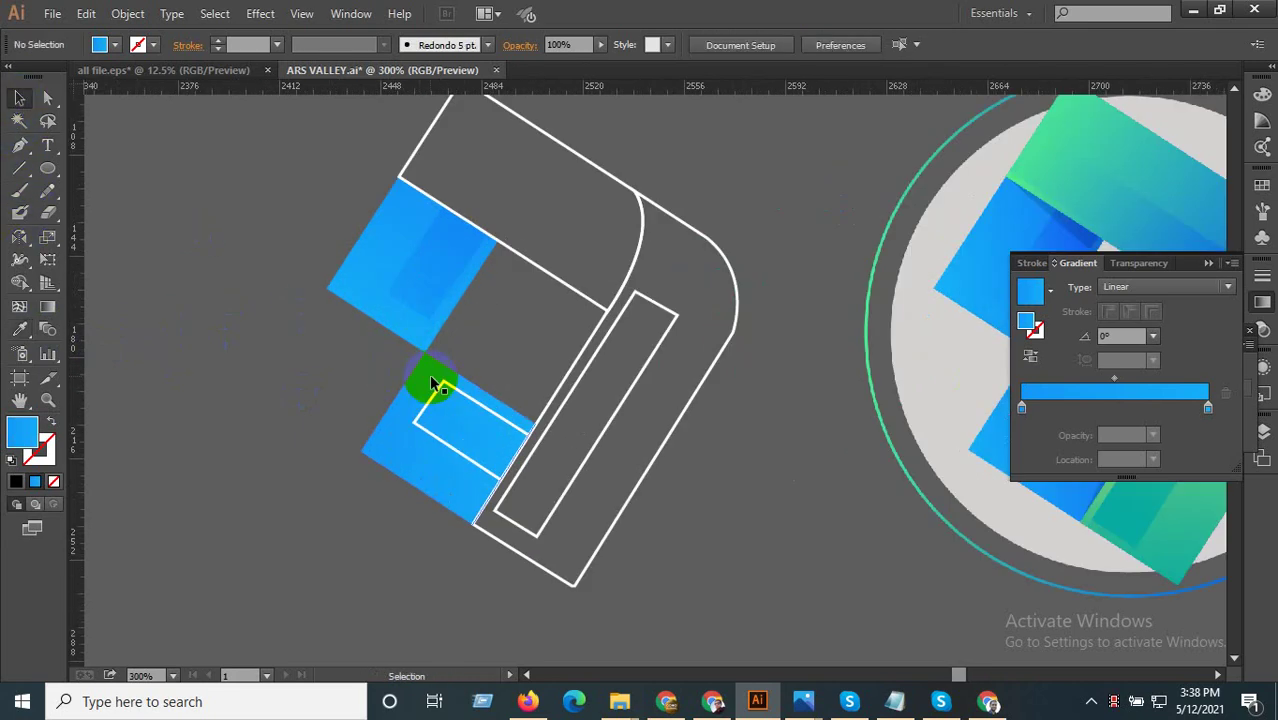
{"action": "left_click", "coordinate": [443, 390]}
{"action": "left_click", "coordinate": [20, 329]}
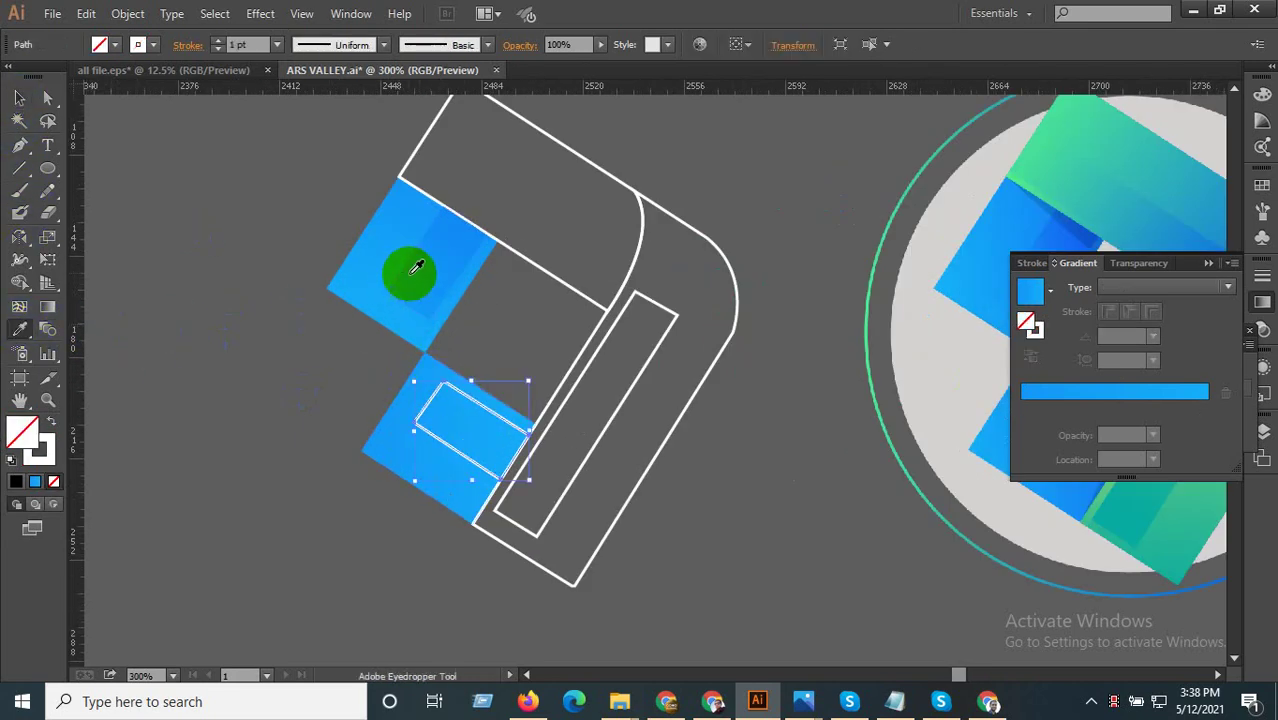
{"action": "left_click", "coordinate": [441, 293]}
{"action": "left_click", "coordinate": [20, 97]}
{"action": "left_click", "coordinate": [331, 419]}
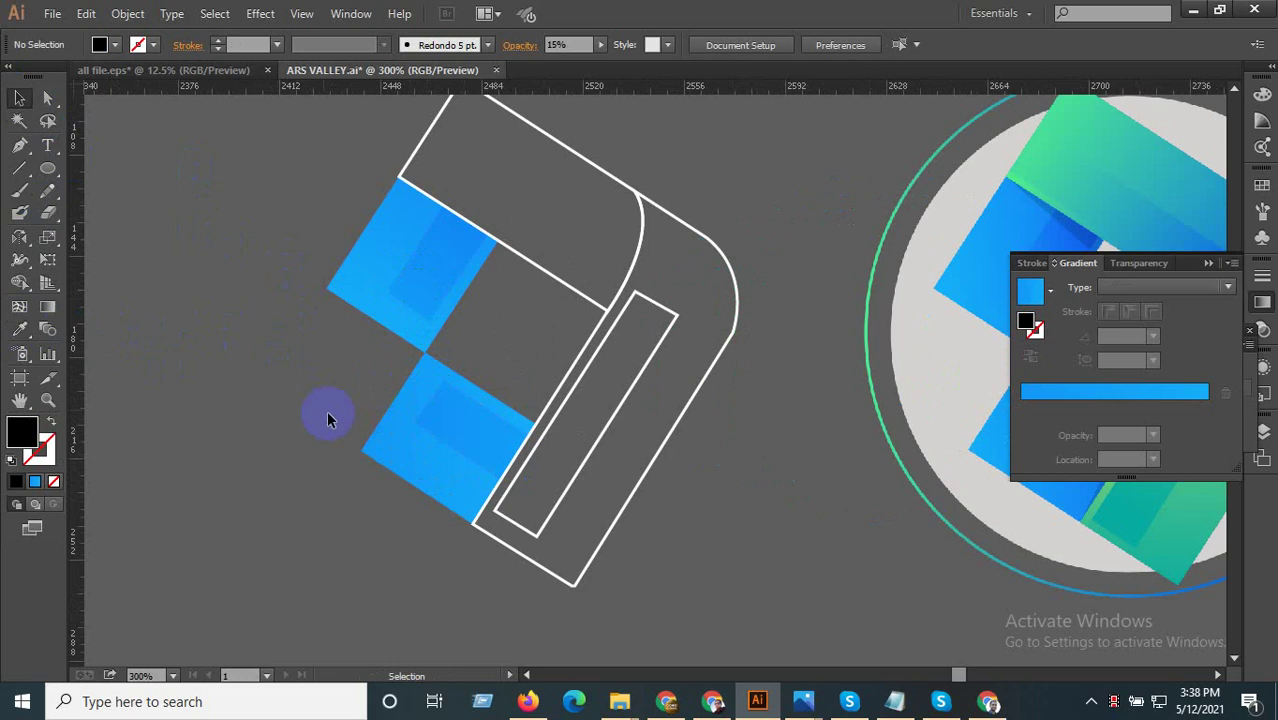
{"action": "scroll", "coordinate": [347, 435], "scroll_direction": "down", "scroll_amount": 1}
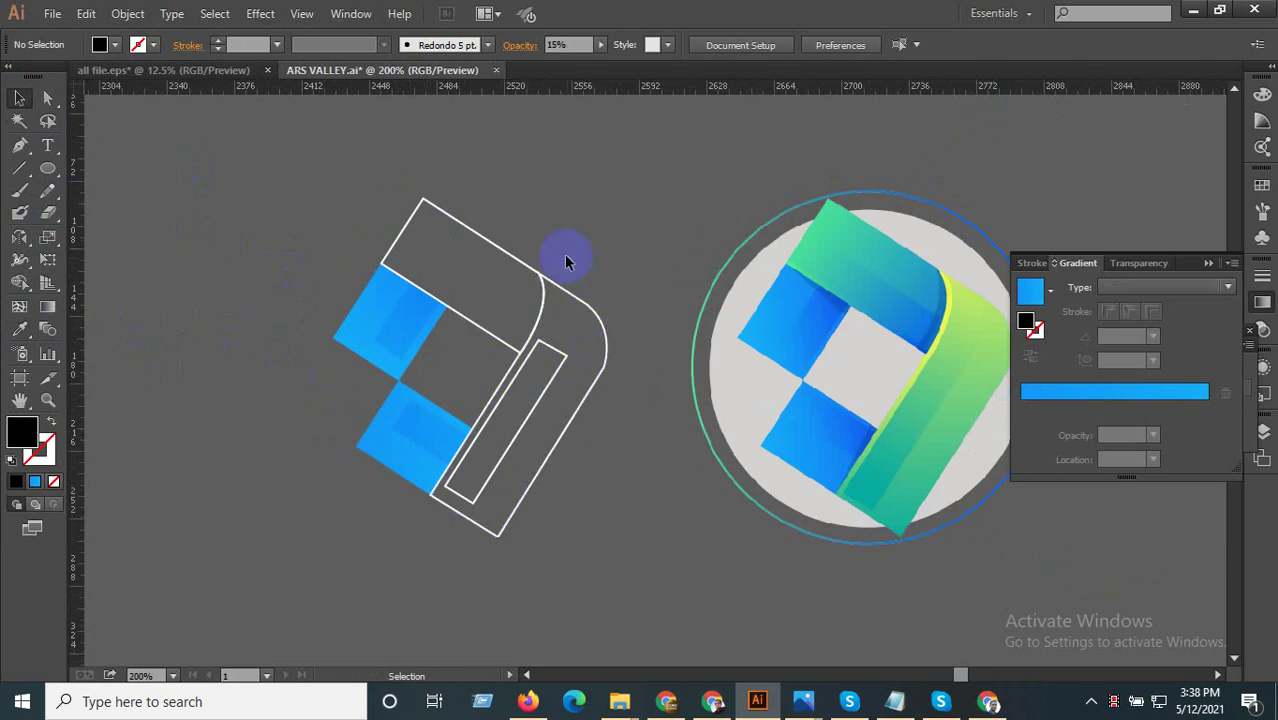
- Try filling the upper outline band with the blue gradient, then undo it
{"action": "left_click", "coordinate": [455, 258]}
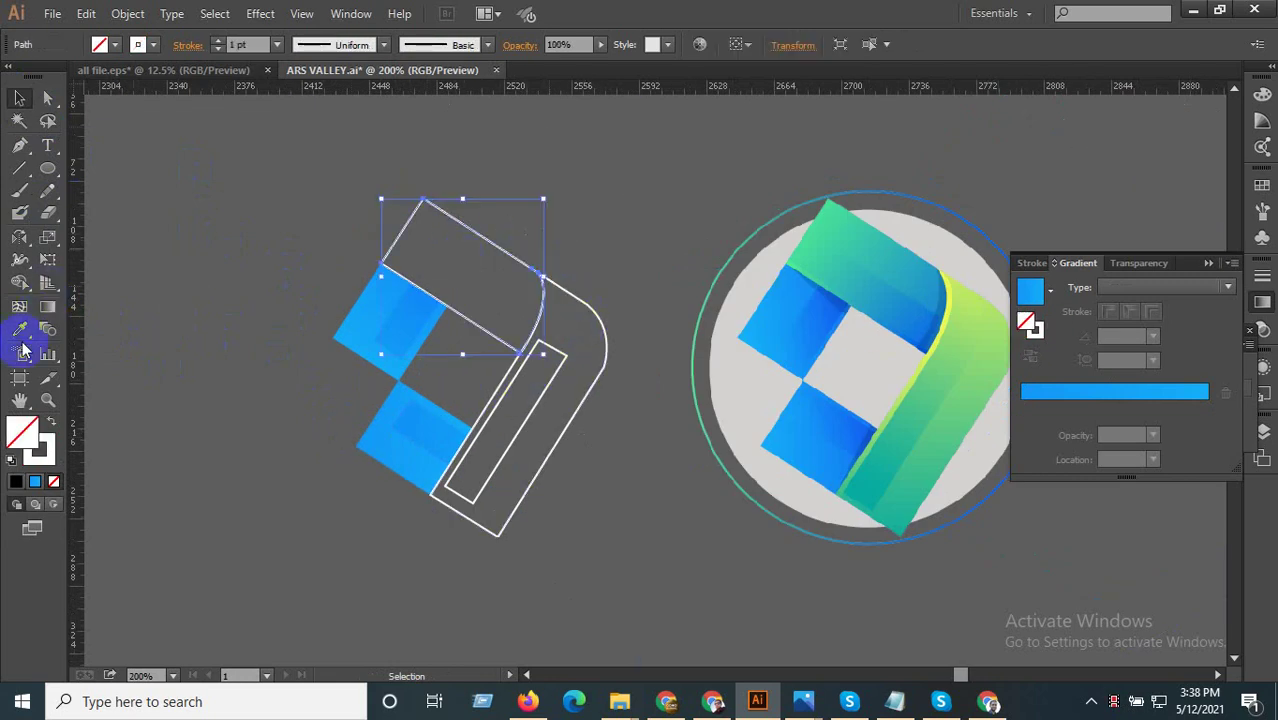
{"action": "left_click", "coordinate": [20, 329]}
{"action": "left_click", "coordinate": [371, 314]}
{"action": "left_click", "coordinate": [20, 97]}
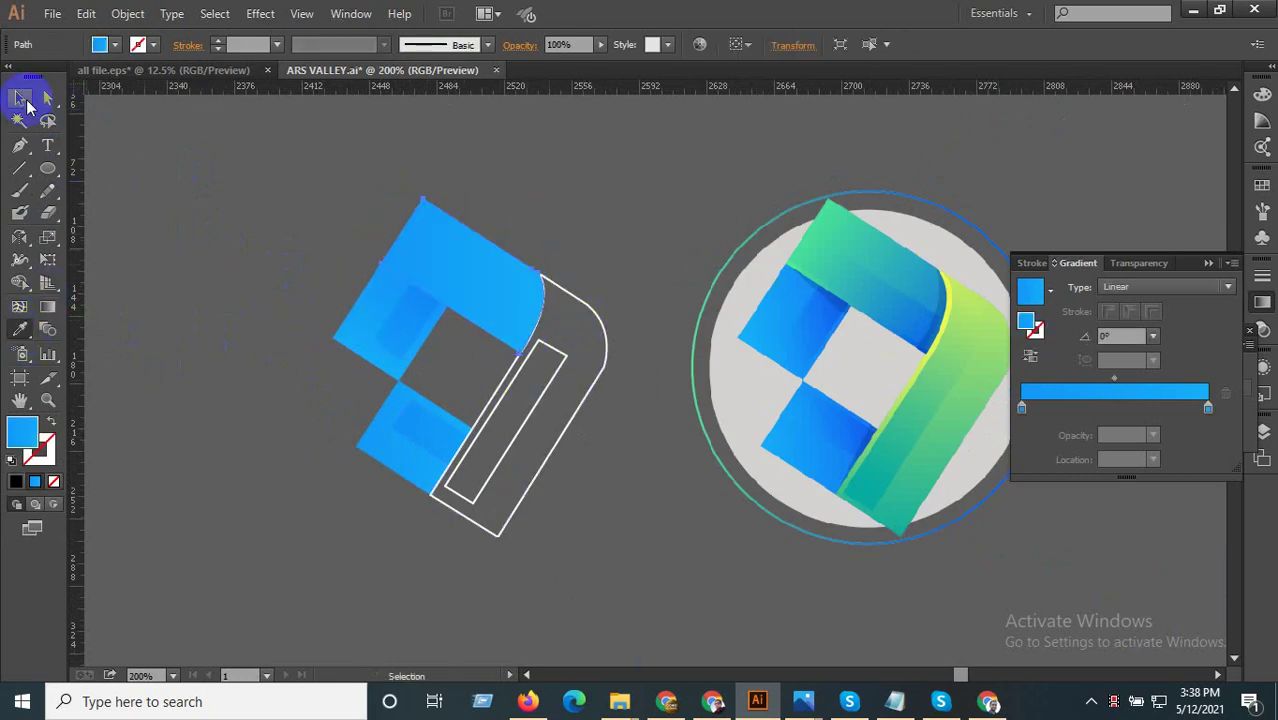
{"action": "left_click", "coordinate": [470, 256]}
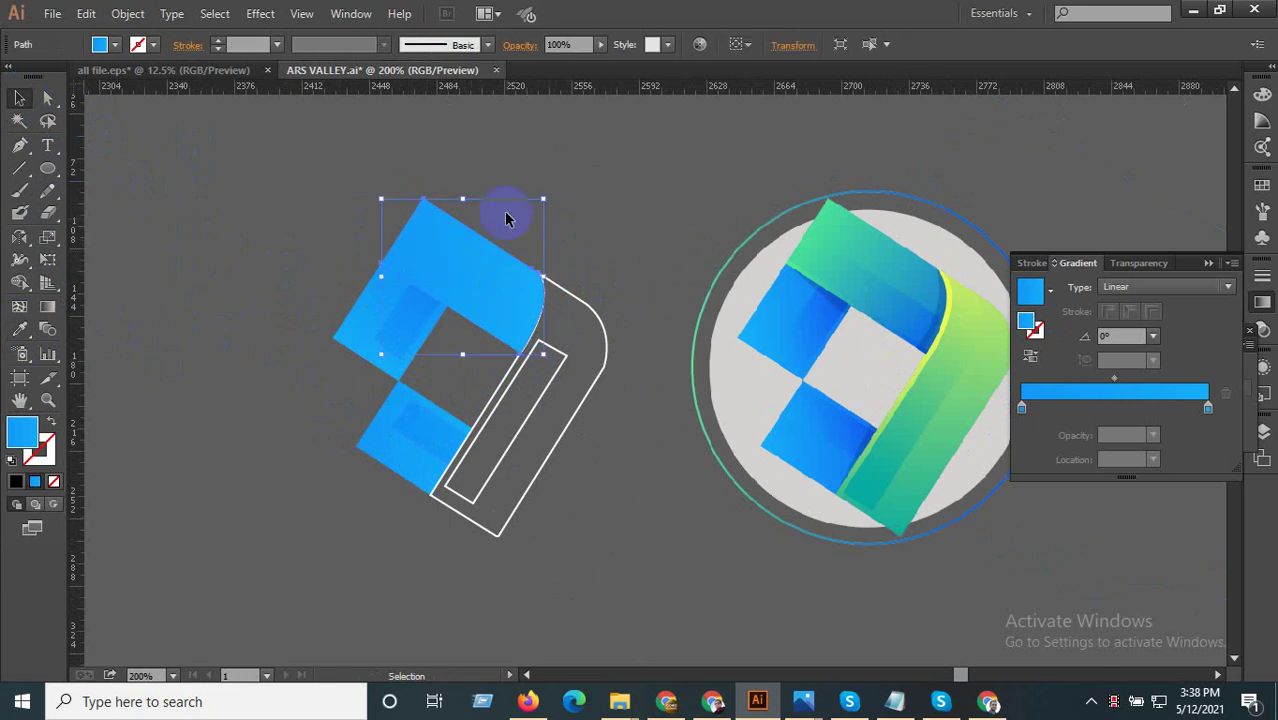
{"action": "key", "text": "ctrl+z"}
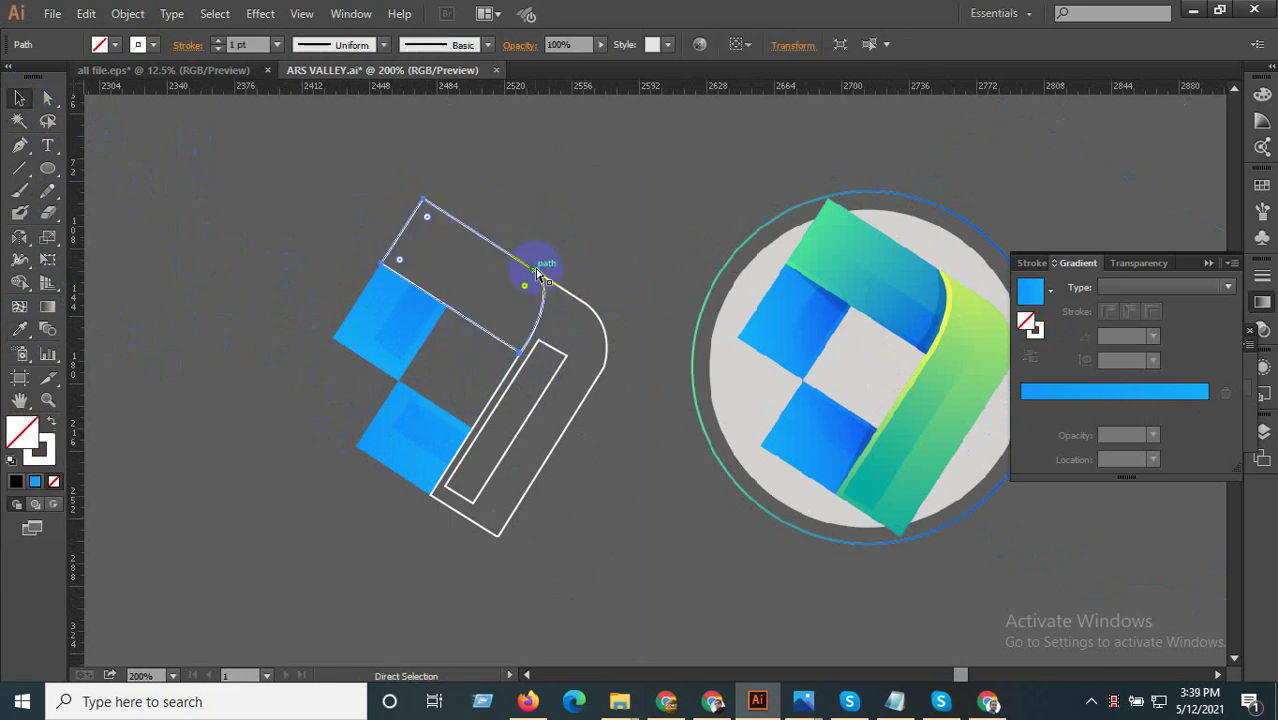
{"action": "left_click", "coordinate": [560, 230]}
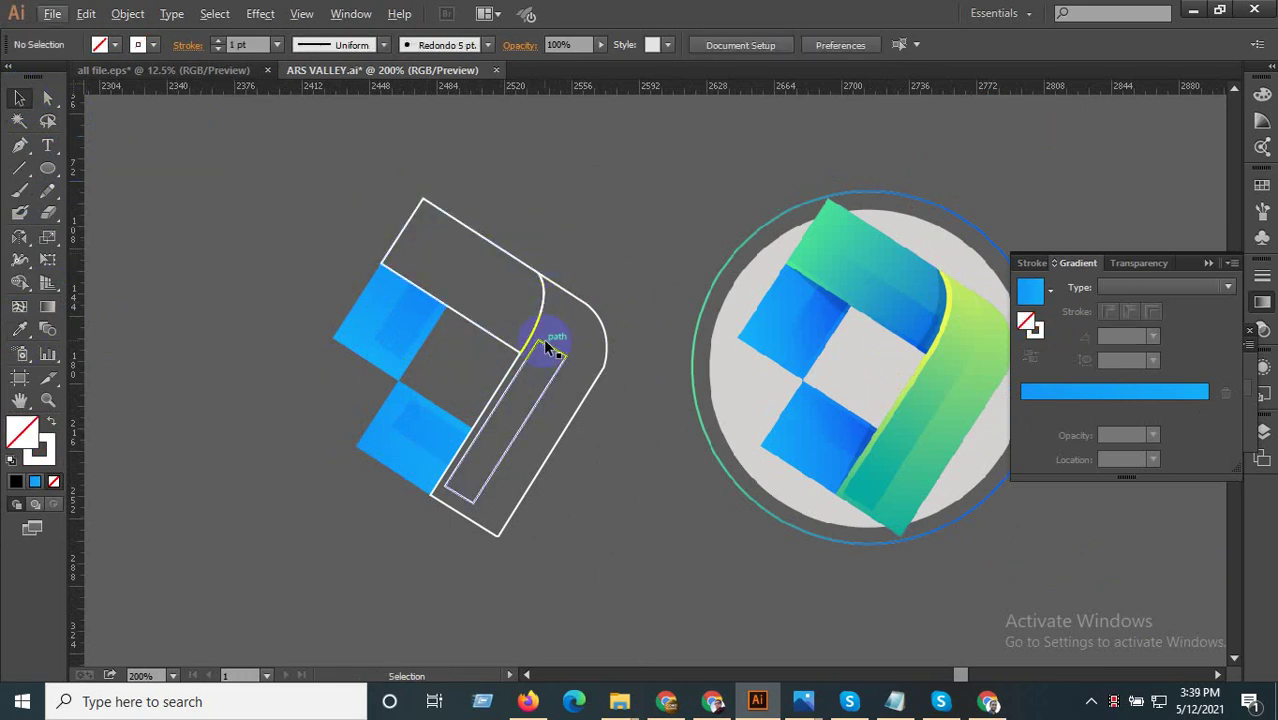
- Start a Pen path at the top arm's rounded corner, placing points down its curve
{"action": "left_click", "coordinate": [19, 145]}
{"action": "scroll", "coordinate": [437, 263], "scroll_direction": "up", "scroll_amount": 2}
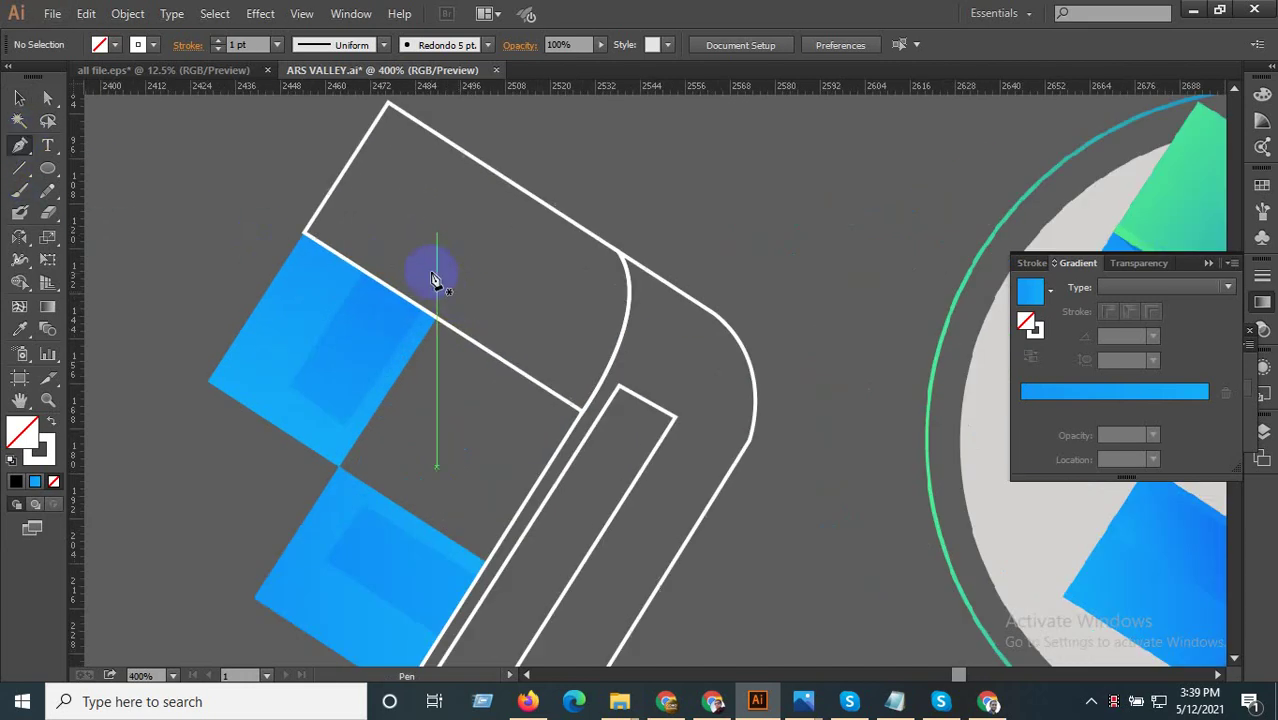
{"action": "left_click", "coordinate": [386, 190]}
{"action": "scroll", "coordinate": [425, 320], "scroll_direction": "down", "scroll_amount": 2}
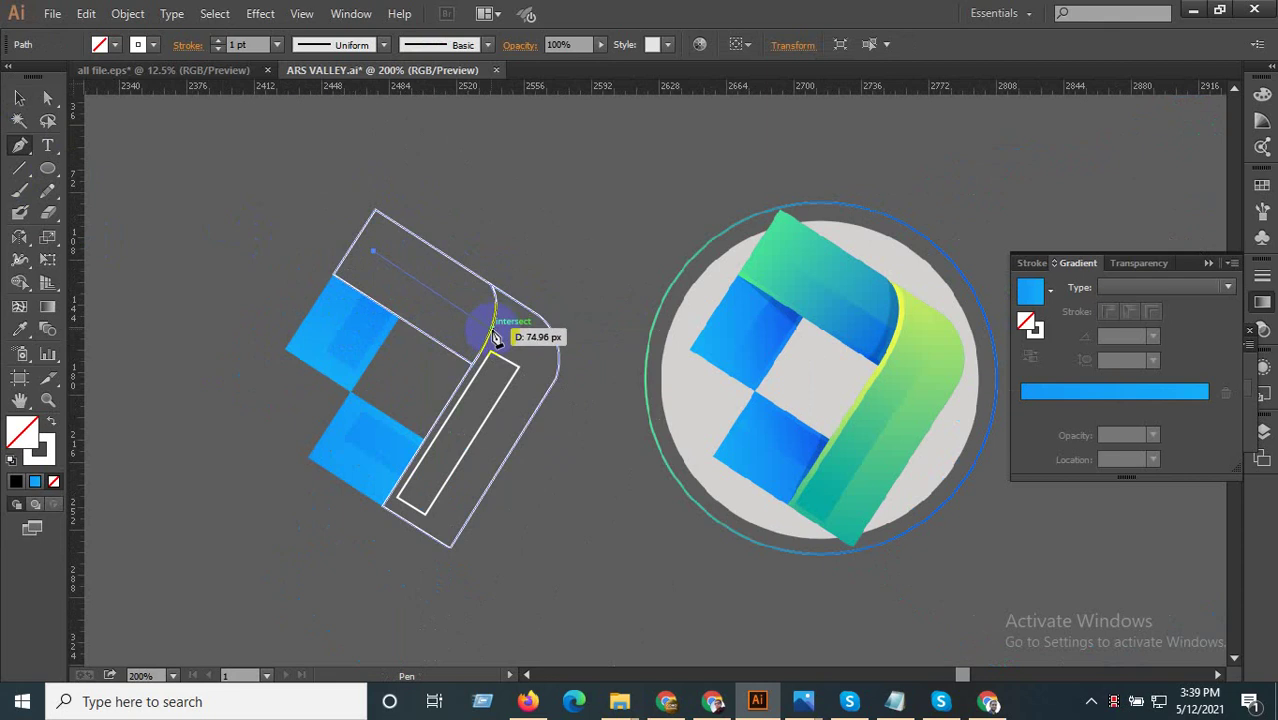
{"action": "left_click", "coordinate": [492, 338]}
{"action": "scroll", "coordinate": [490, 338], "scroll_direction": "up", "scroll_amount": 2}
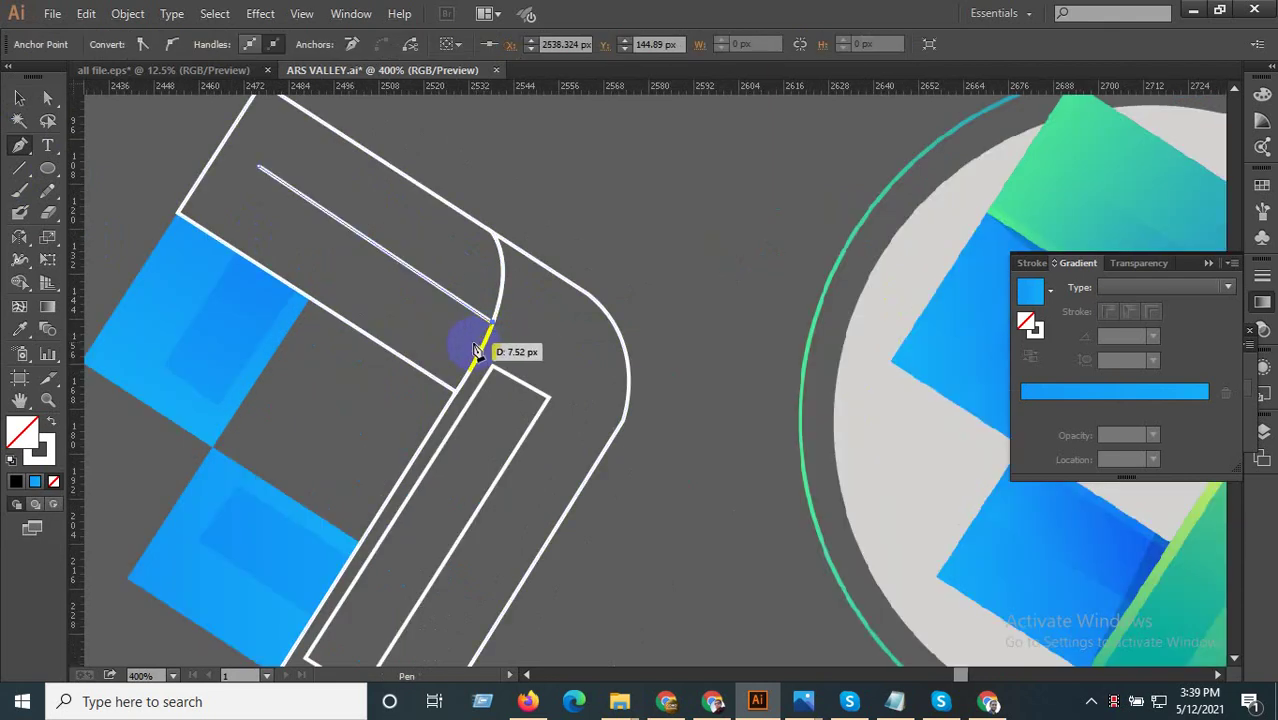
{"action": "left_click", "coordinate": [484, 358]}
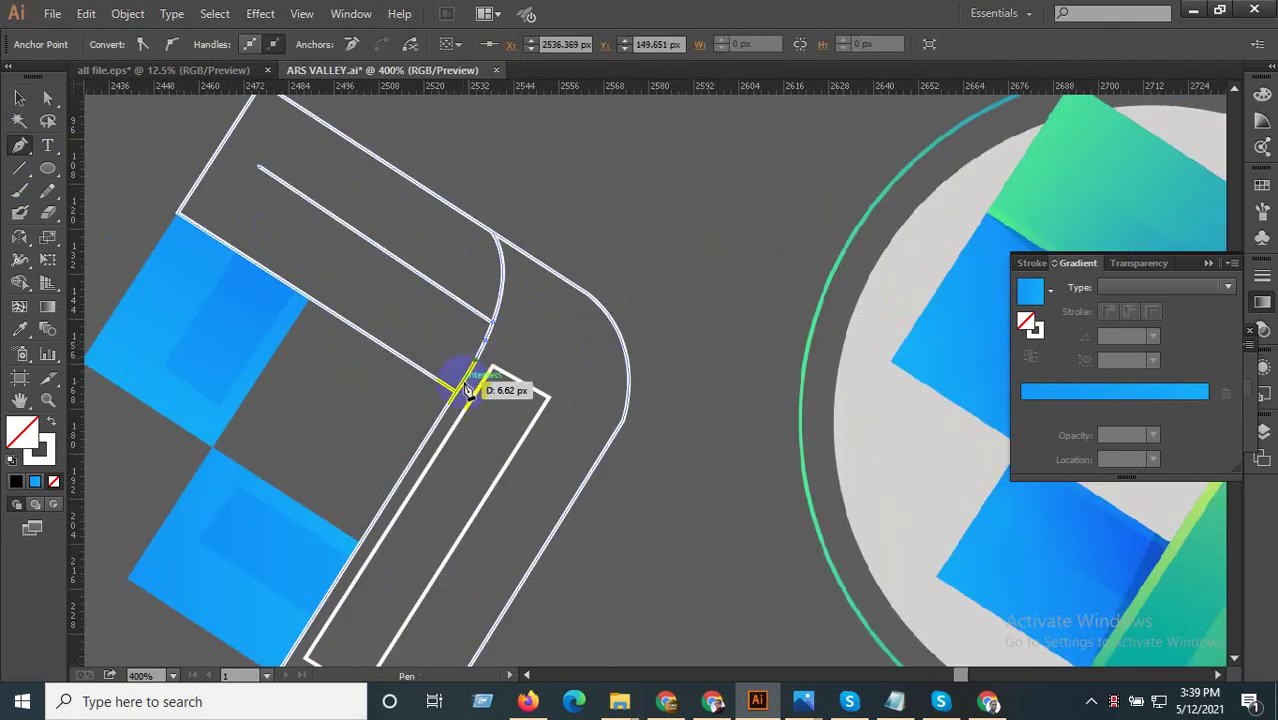
{"action": "left_click", "coordinate": [466, 390]}
- Extend the strip path to the arm's top-left end, zooming in to place the closing point
{"action": "scroll", "coordinate": [365, 428], "scroll_direction": "down", "scroll_amount": 2}
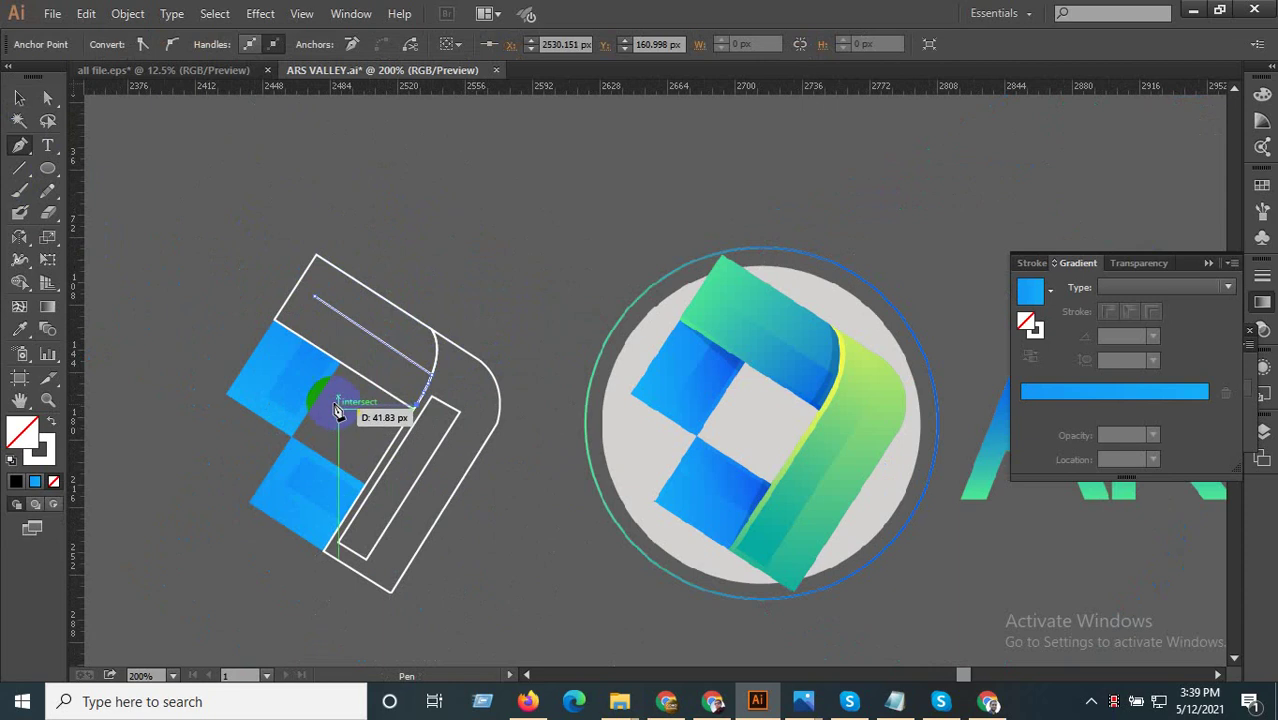
{"action": "left_click", "coordinate": [297, 330]}
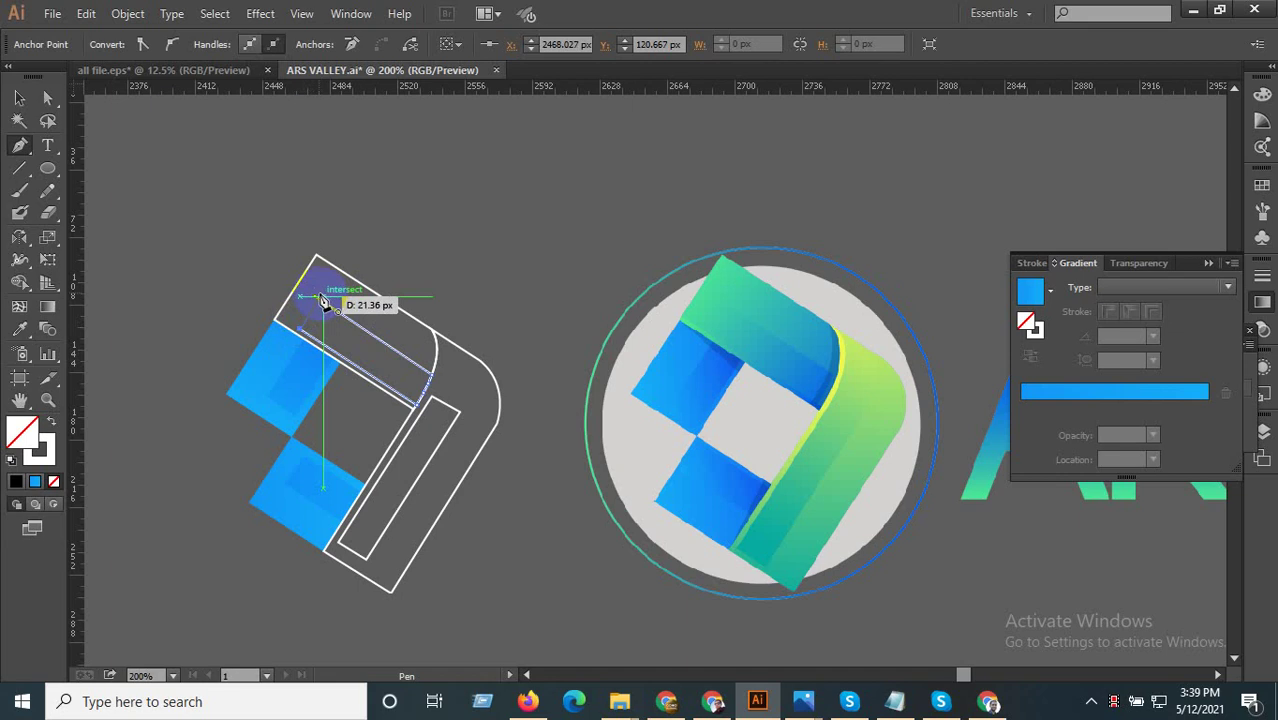
{"action": "key", "text": "ctrl+equal"}
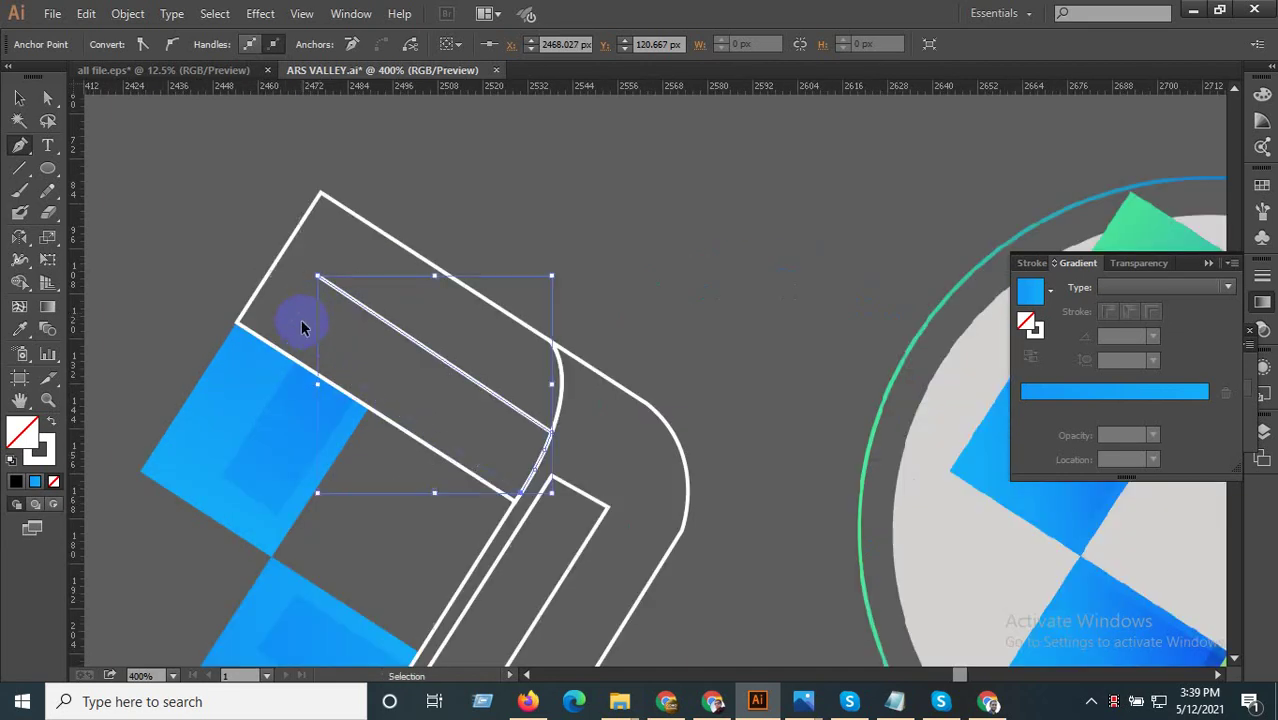
{"action": "left_click", "coordinate": [283, 345]}
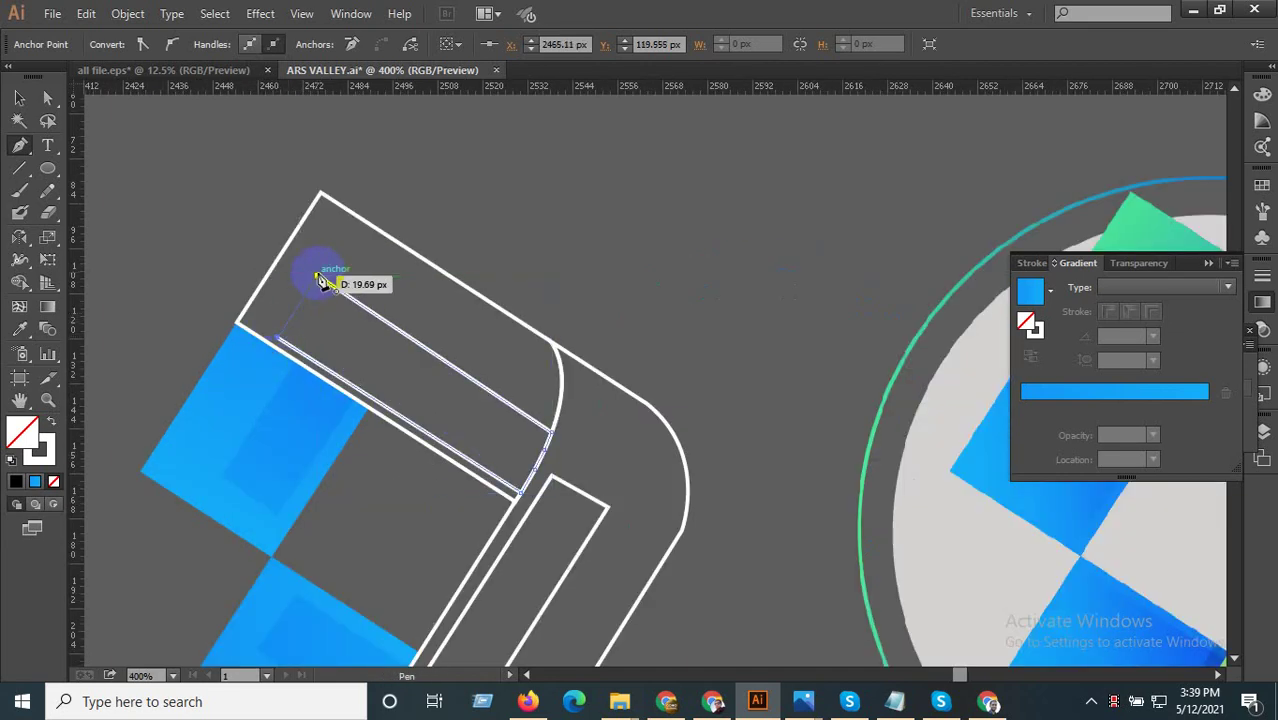
{"action": "scroll", "coordinate": [358, 312], "scroll_direction": "down", "scroll_amount": 3}
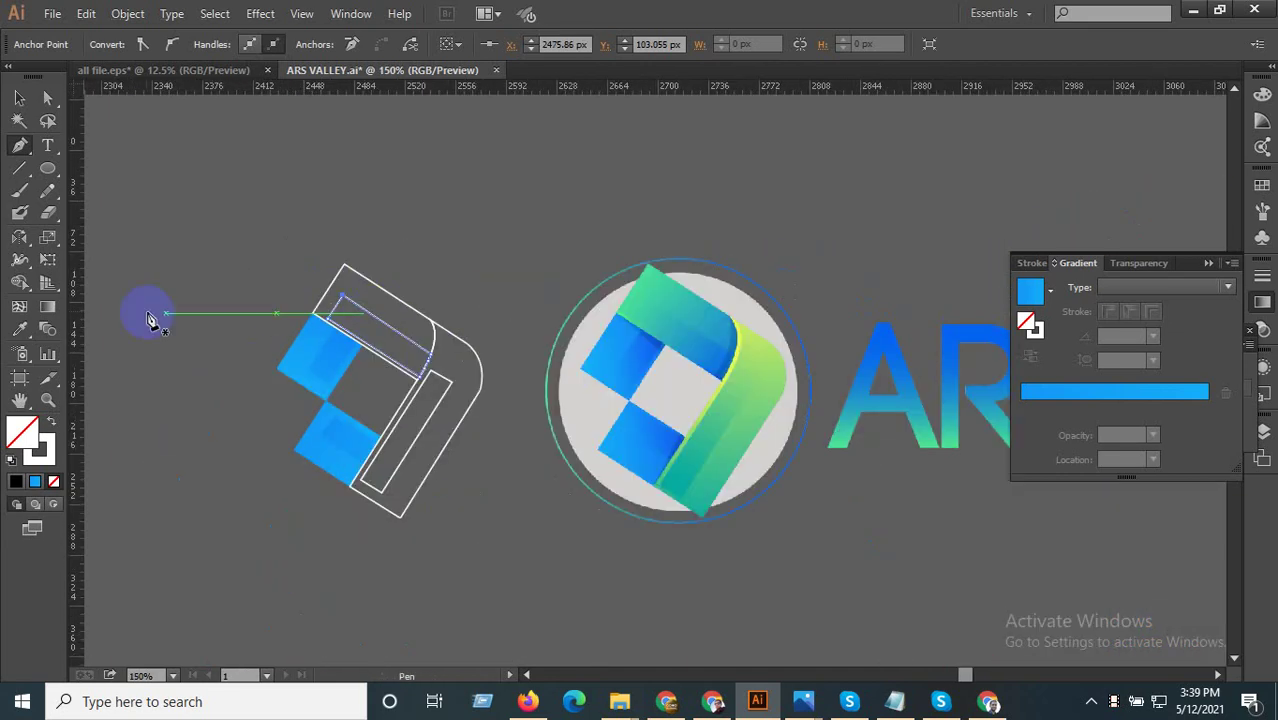
- Eyedrop a sampled fill onto the new strip and the blue gradient onto the top shape
{"action": "left_click", "coordinate": [19, 328]}
{"action": "left_click", "coordinate": [329, 343]}
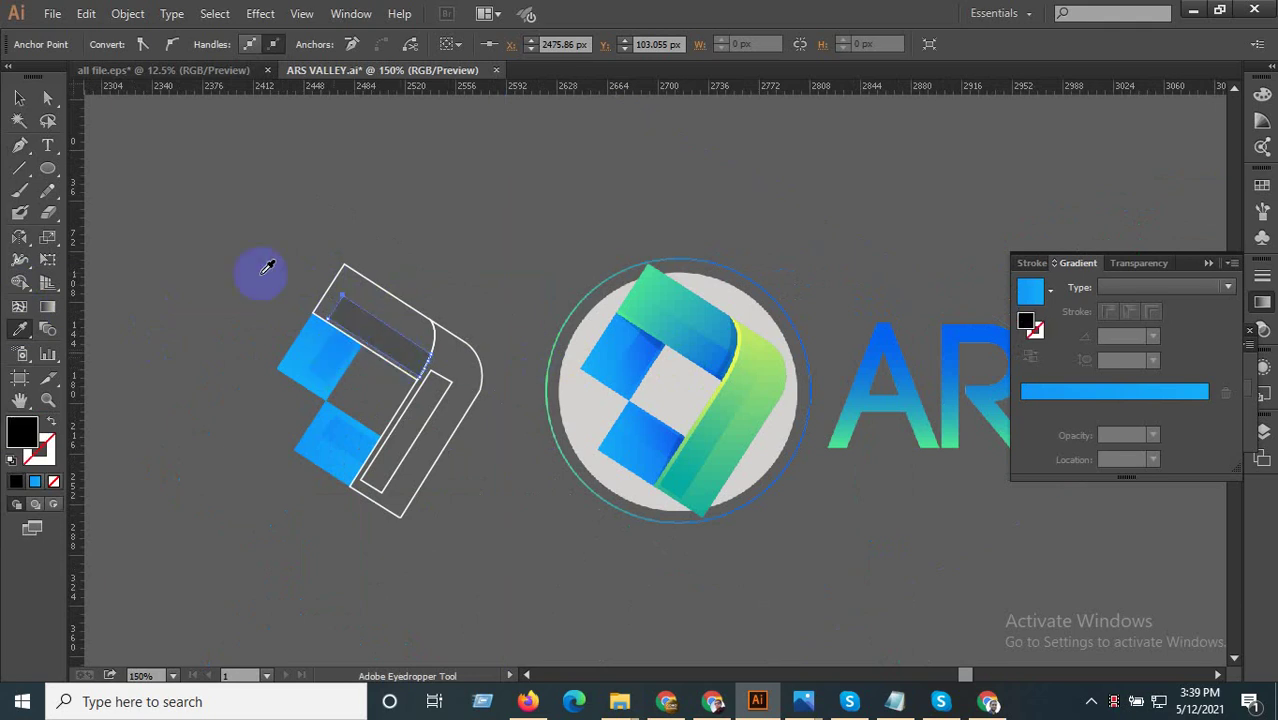
{"action": "left_click", "coordinate": [19, 97]}
{"action": "left_click", "coordinate": [188, 157]}
{"action": "left_click", "coordinate": [342, 268]}
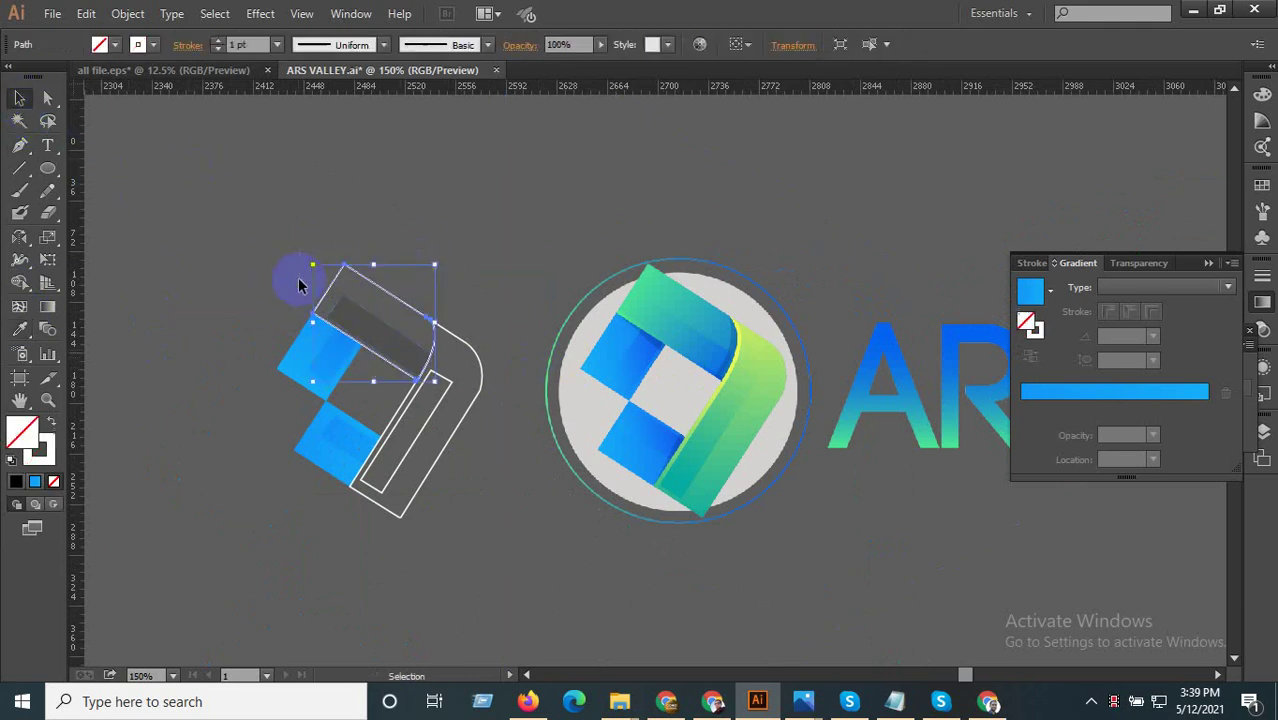
{"action": "left_click", "coordinate": [19, 328]}
{"action": "left_click", "coordinate": [300, 351]}
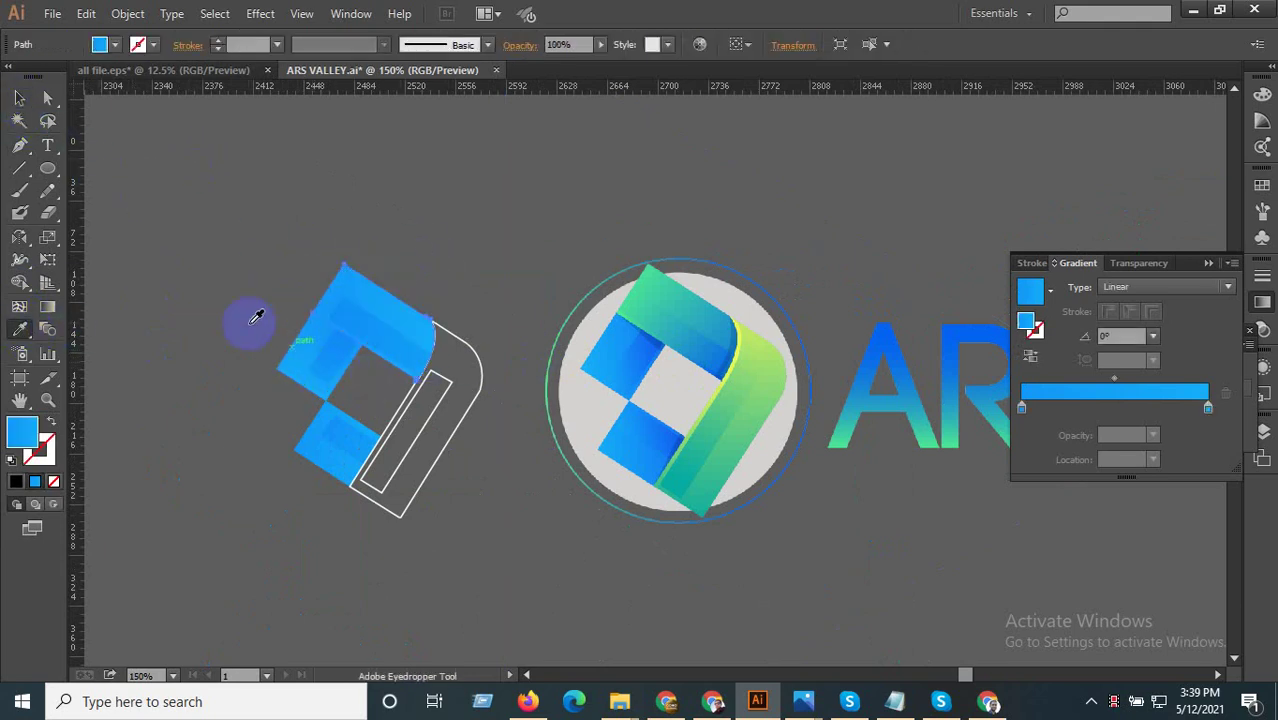
{"action": "left_click", "coordinate": [19, 97]}
{"action": "left_click", "coordinate": [230, 240]}
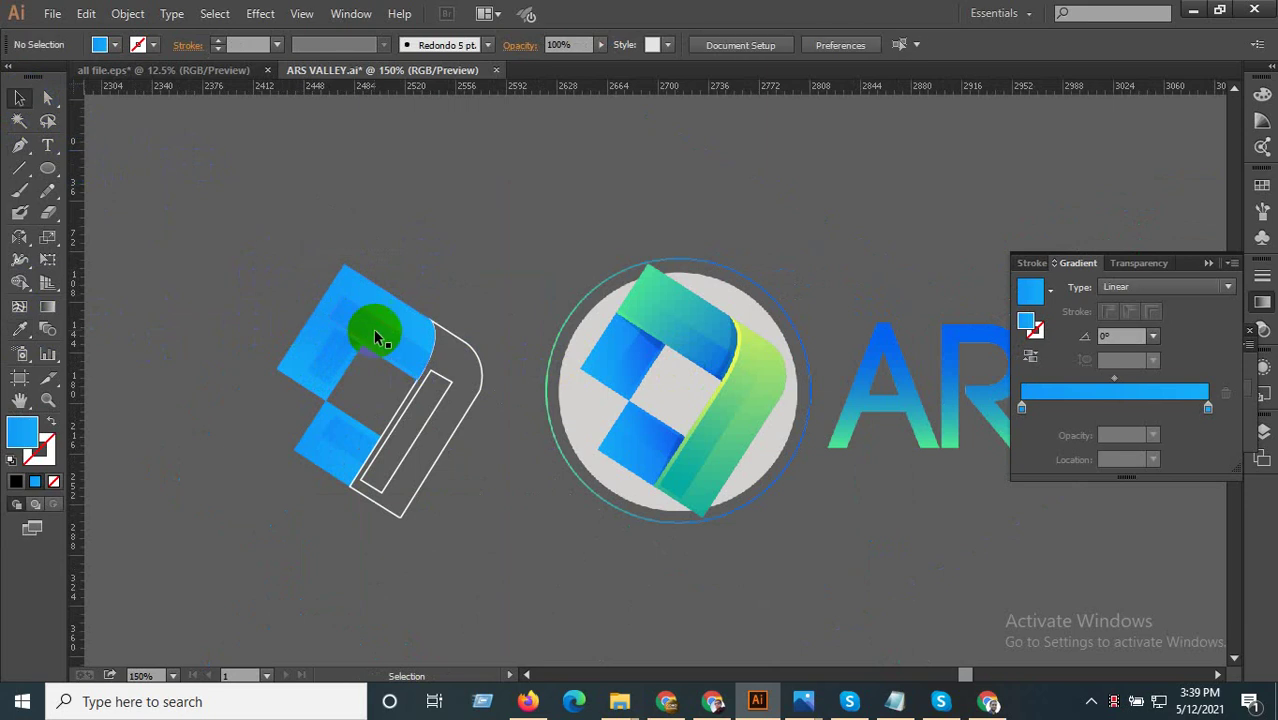
- Apply the reference logo's teal-blue gradient to the top shape
{"action": "left_click", "coordinate": [375, 338]}
{"action": "left_click", "coordinate": [382, 220]}
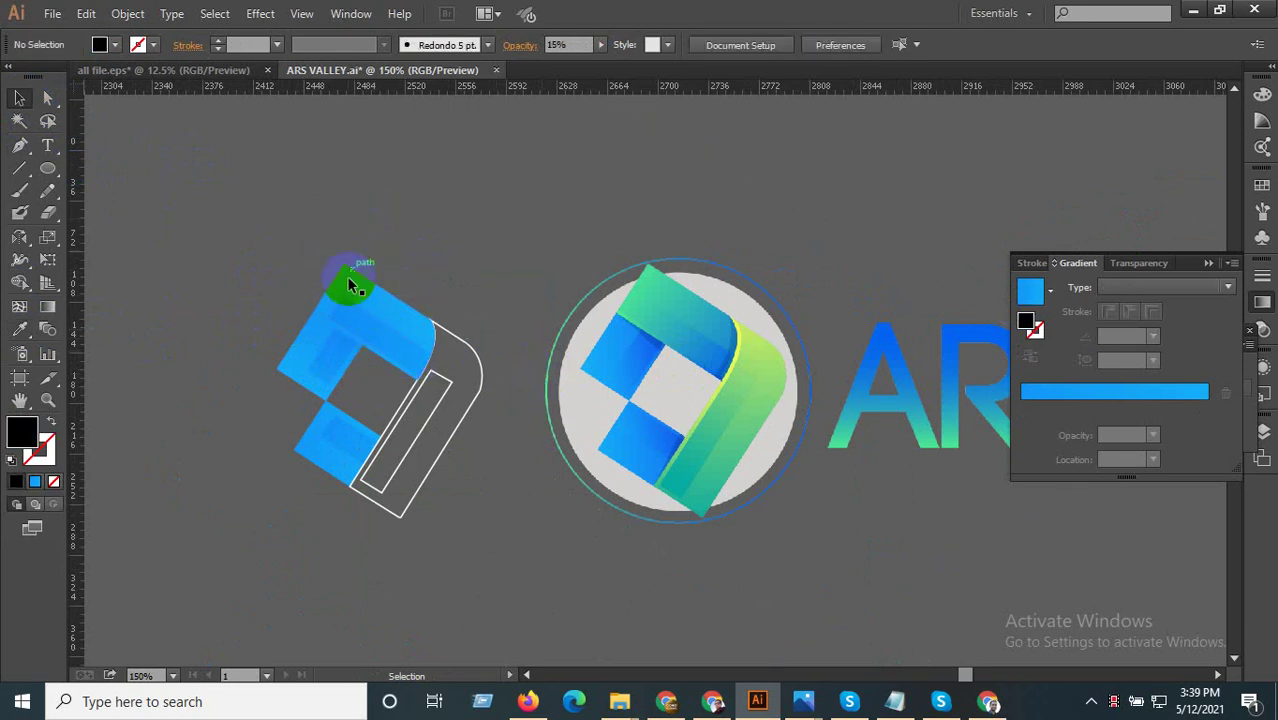
{"action": "left_click", "coordinate": [350, 285]}
{"action": "left_click", "coordinate": [1022, 410]}
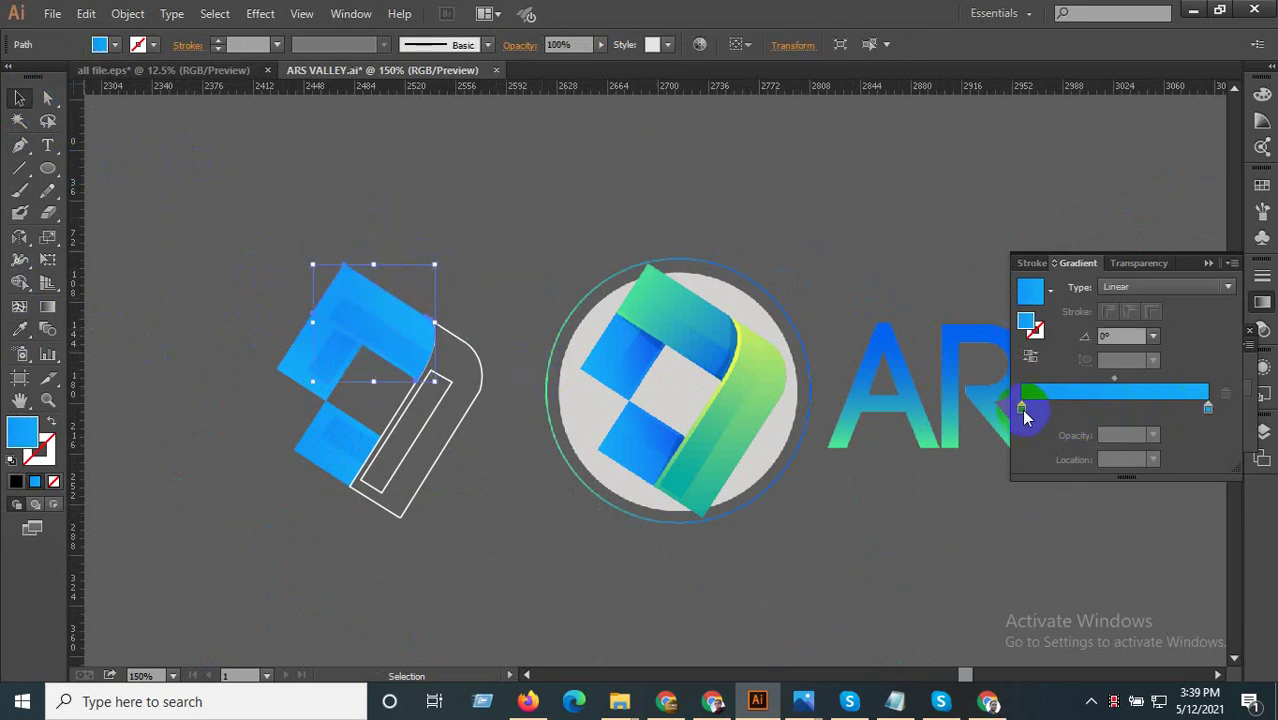
{"action": "left_click", "coordinate": [280, 380]}
{"action": "left_click", "coordinate": [19, 328]}
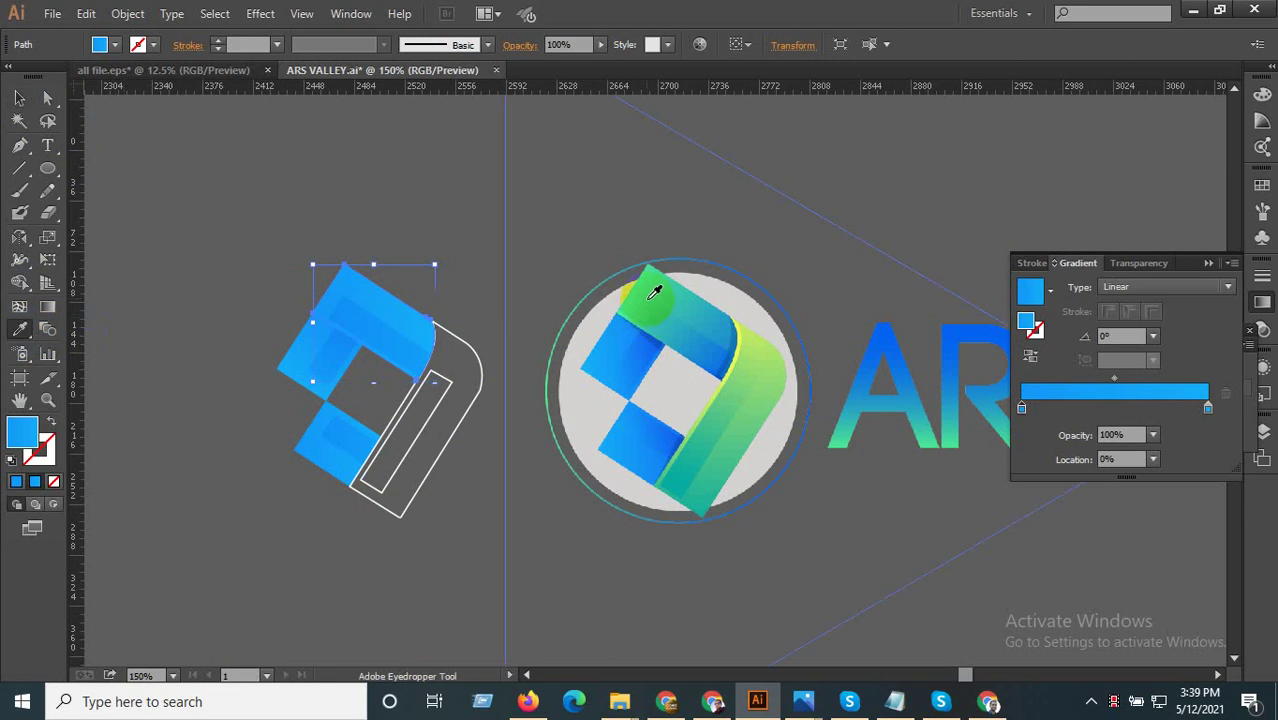
{"action": "left_click", "coordinate": [632, 296]}
{"action": "left_click", "coordinate": [20, 103]}
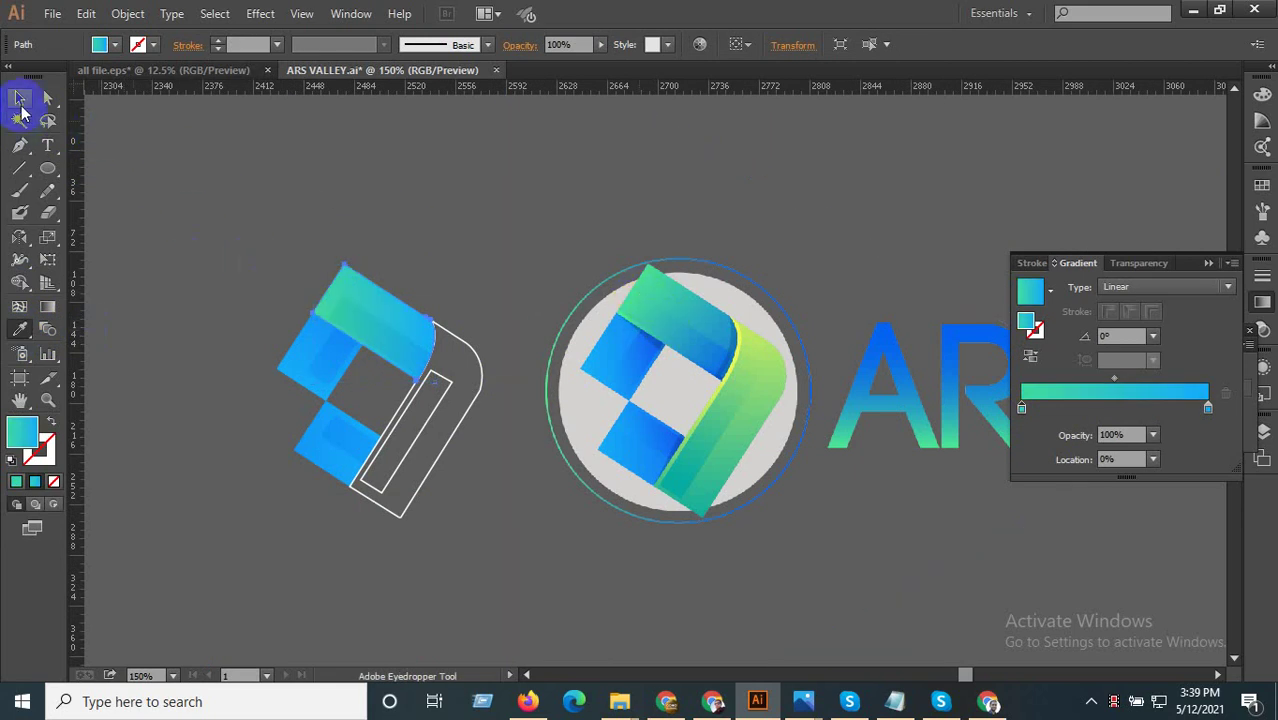
{"action": "left_click", "coordinate": [267, 198]}
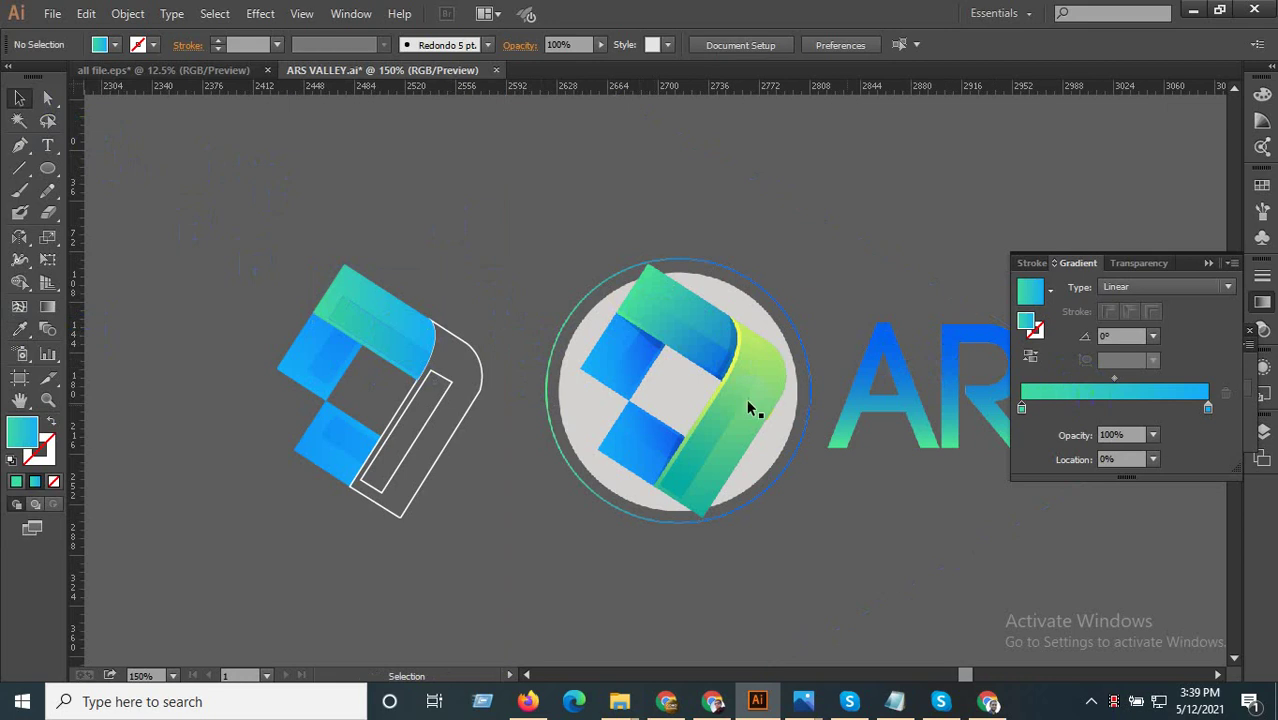
- Set the top shape's right gradient stop to a colour sampled from the reference's top band
{"action": "left_click", "coordinate": [348, 285]}
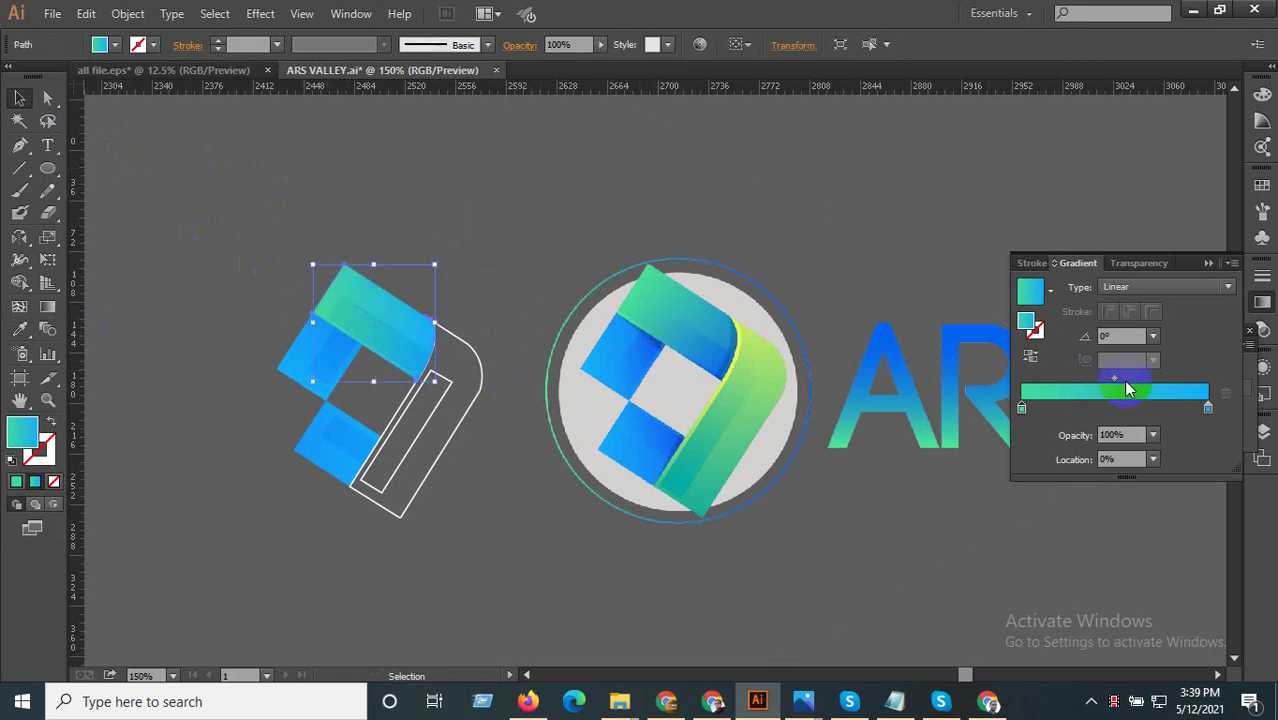
{"action": "left_click_drag", "start_coordinate": [1207, 410], "coordinate": [598, 428]}
{"action": "left_click", "coordinate": [30, 338]}
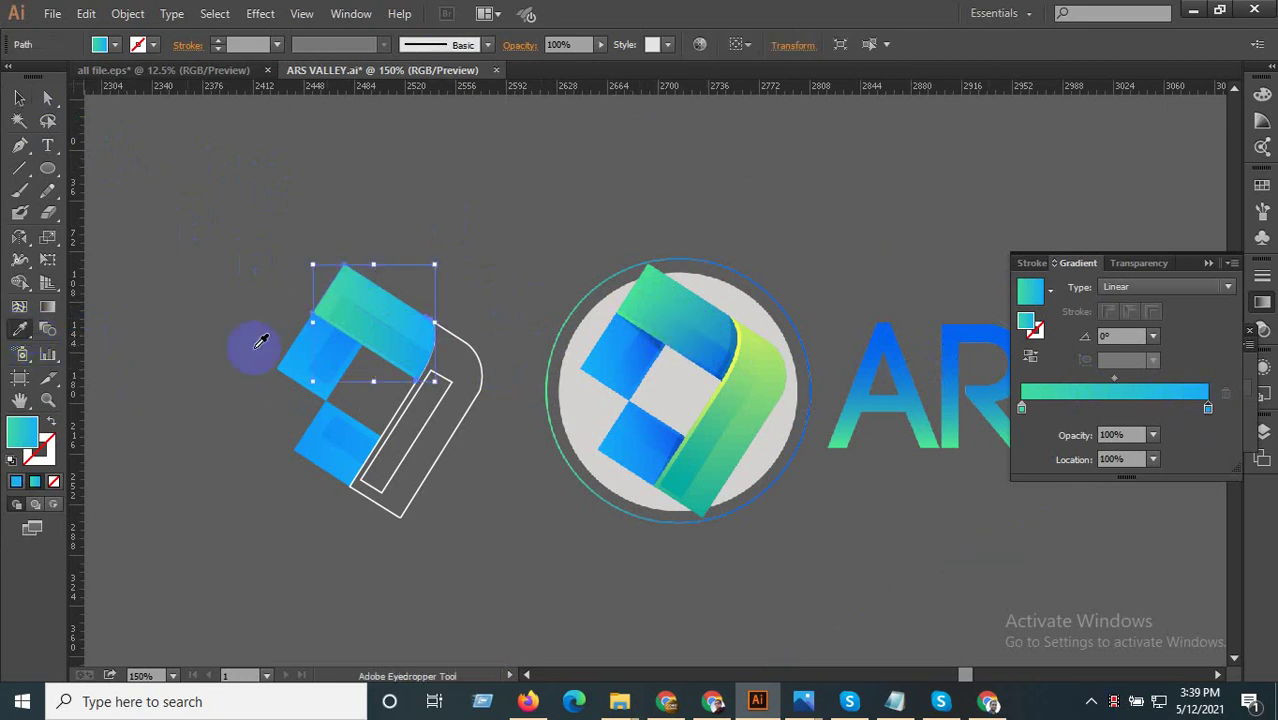
{"action": "left_click", "coordinate": [731, 330]}
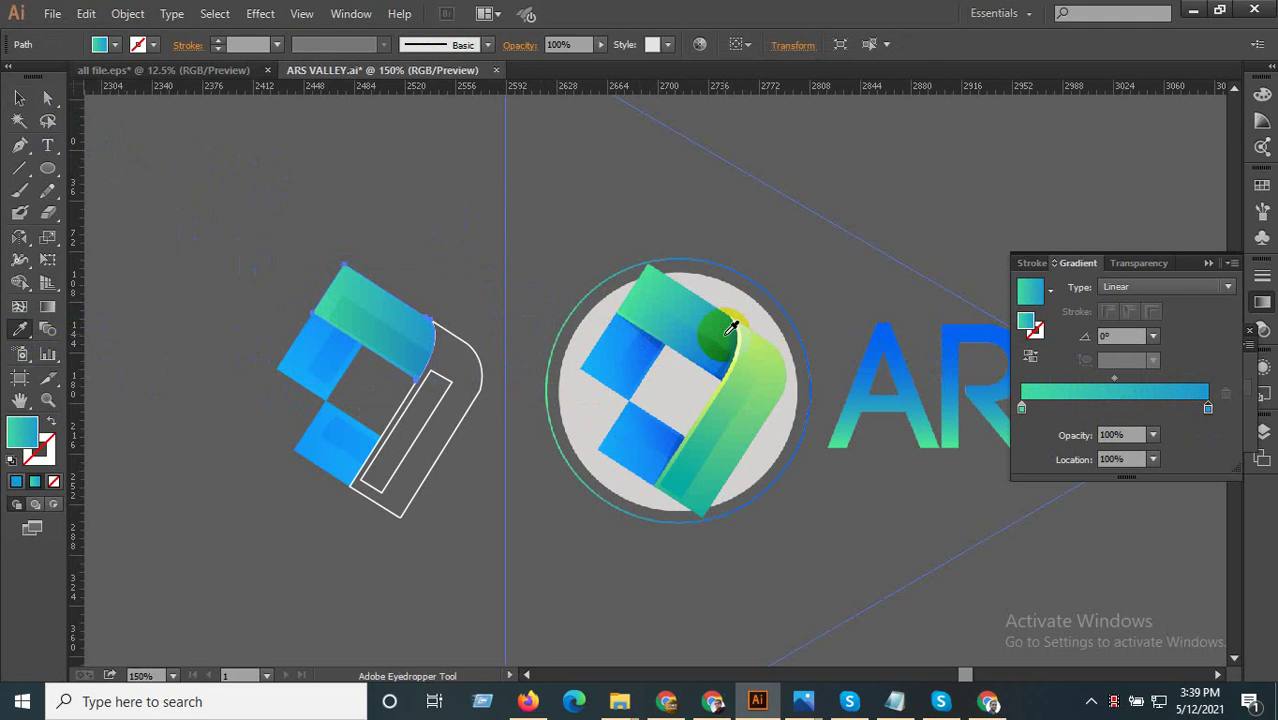
- Copy the teal gradient onto the curved band's outline
{"action": "left_click", "coordinate": [19, 97]}
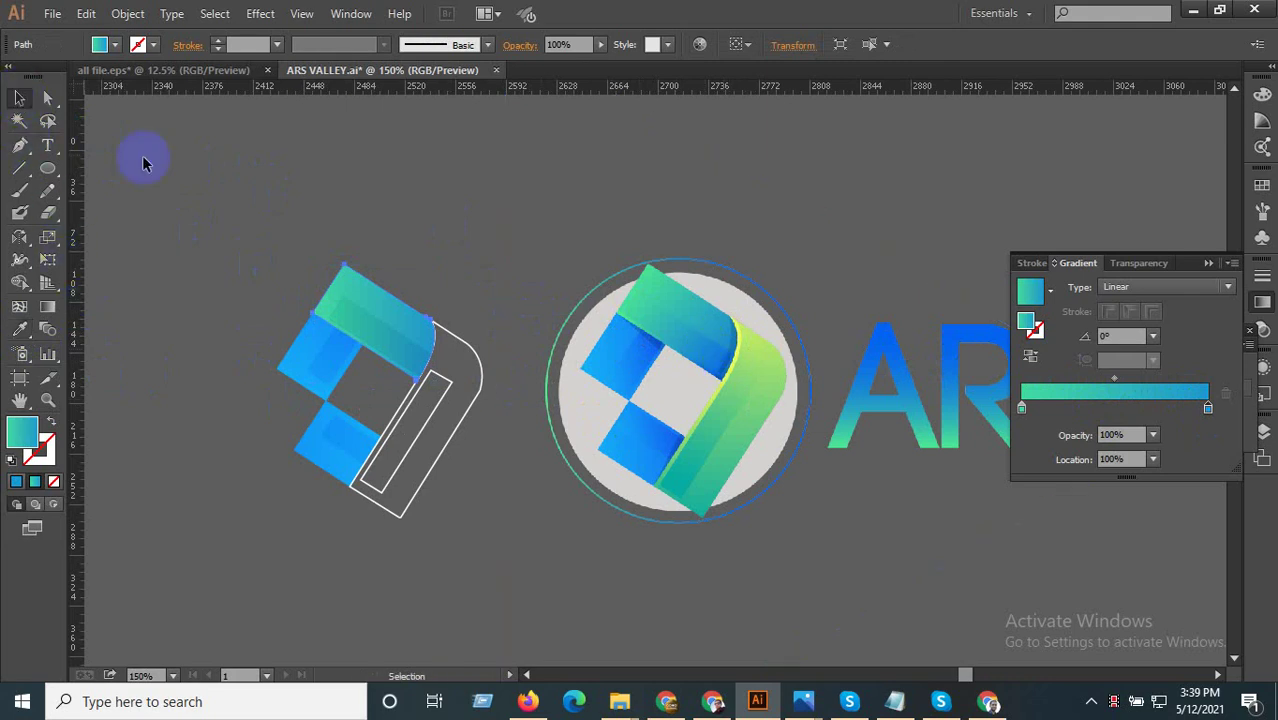
{"action": "left_click", "coordinate": [200, 170]}
{"action": "left_click", "coordinate": [476, 335]}
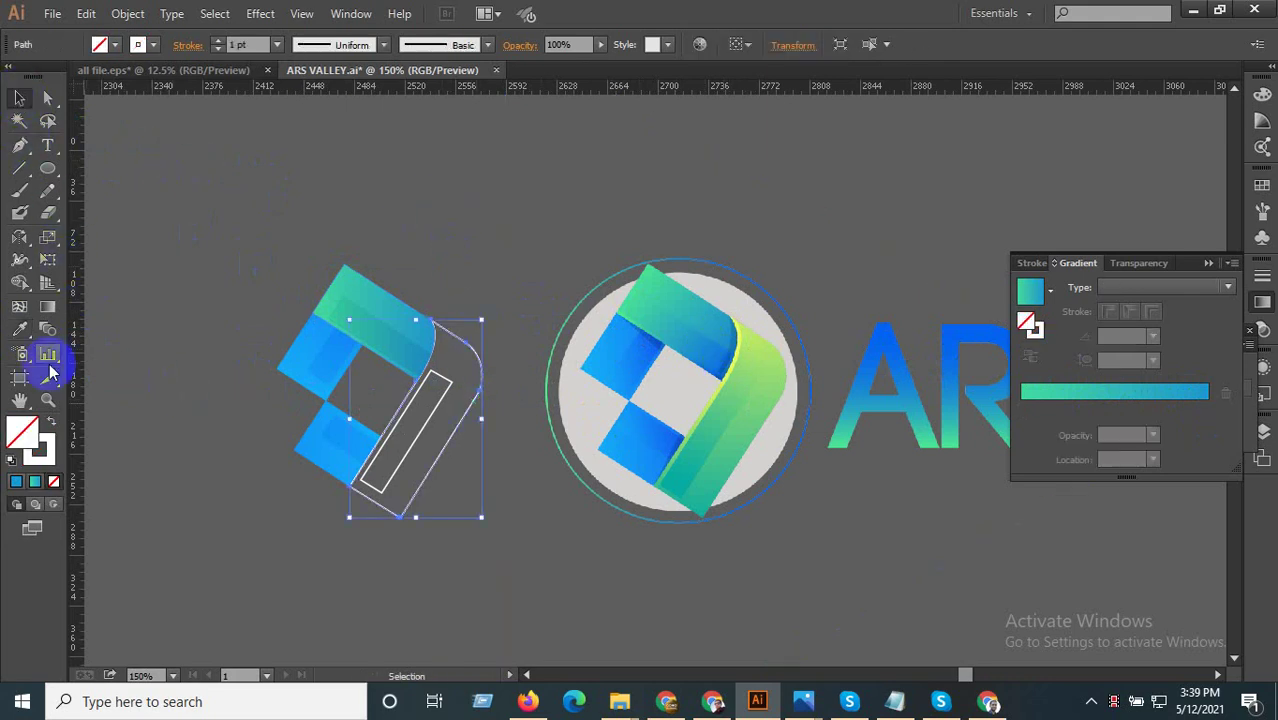
{"action": "left_click", "coordinate": [19, 329]}
{"action": "left_click", "coordinate": [340, 300]}
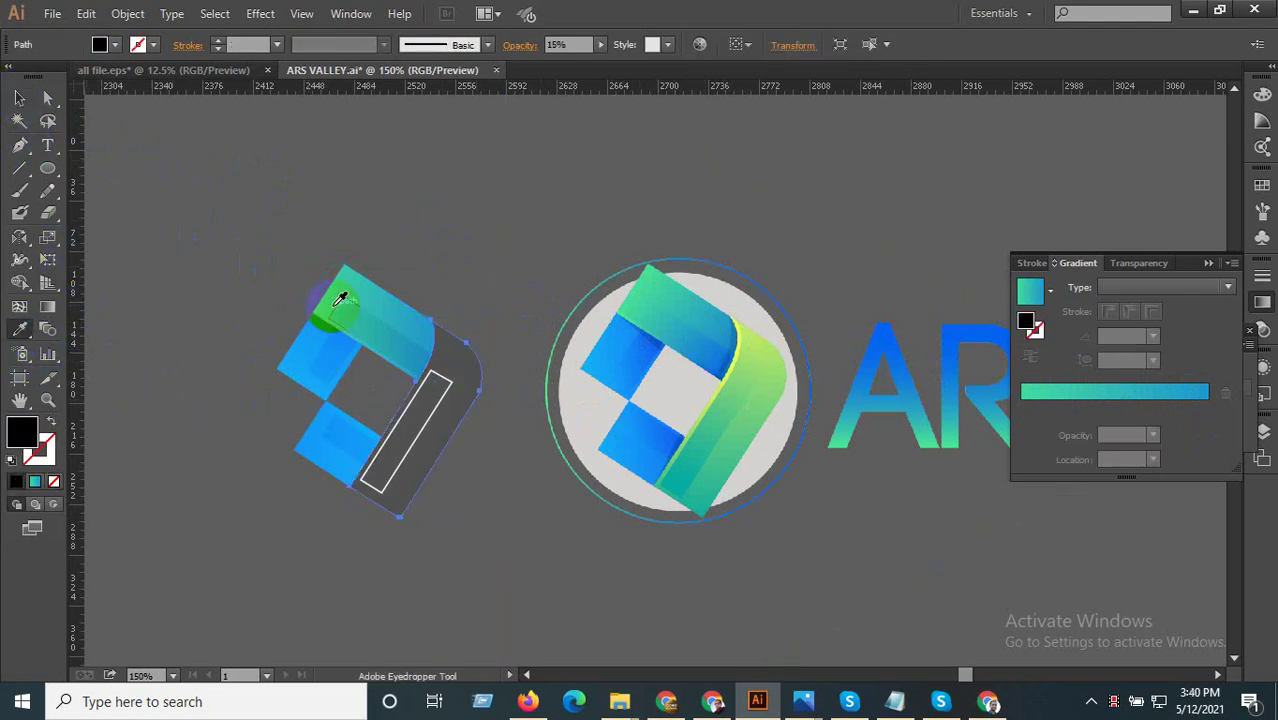
{"action": "left_click", "coordinate": [357, 281]}
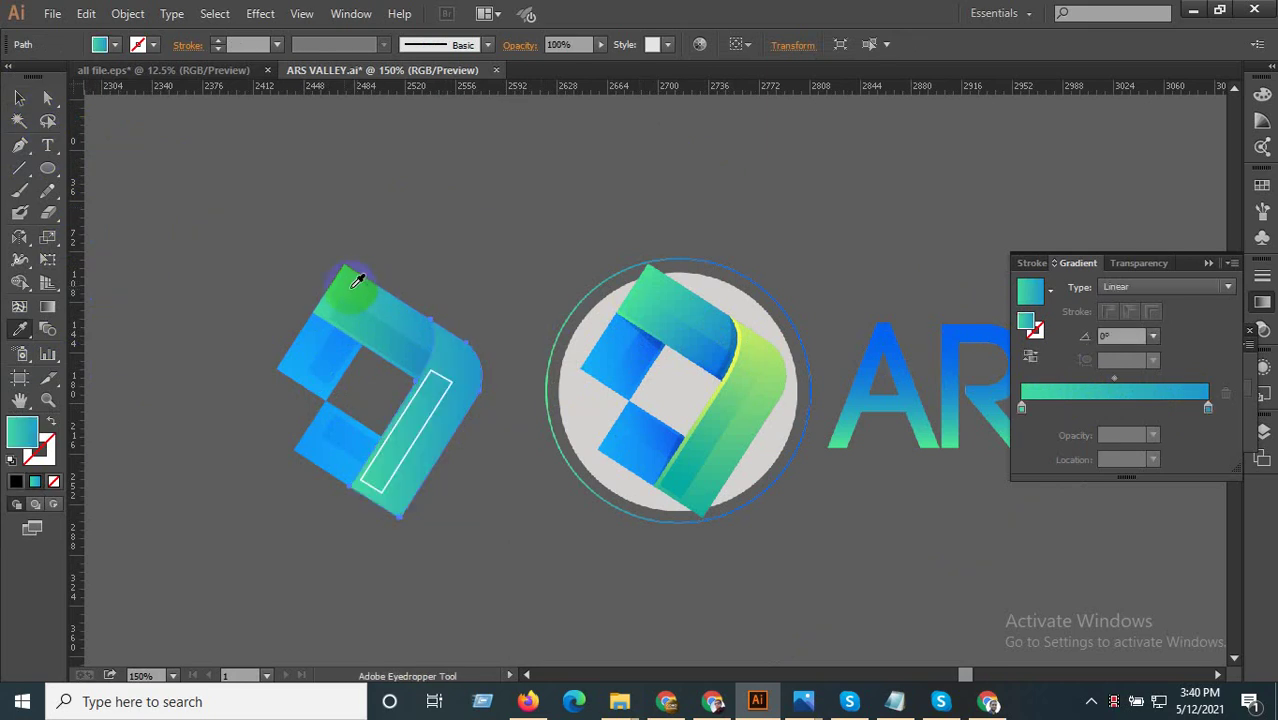
- Resample the curved band's gradient stops from the reference's green band and teal lower end
{"action": "left_click", "coordinate": [19, 97]}
{"action": "left_click", "coordinate": [1090, 402]}
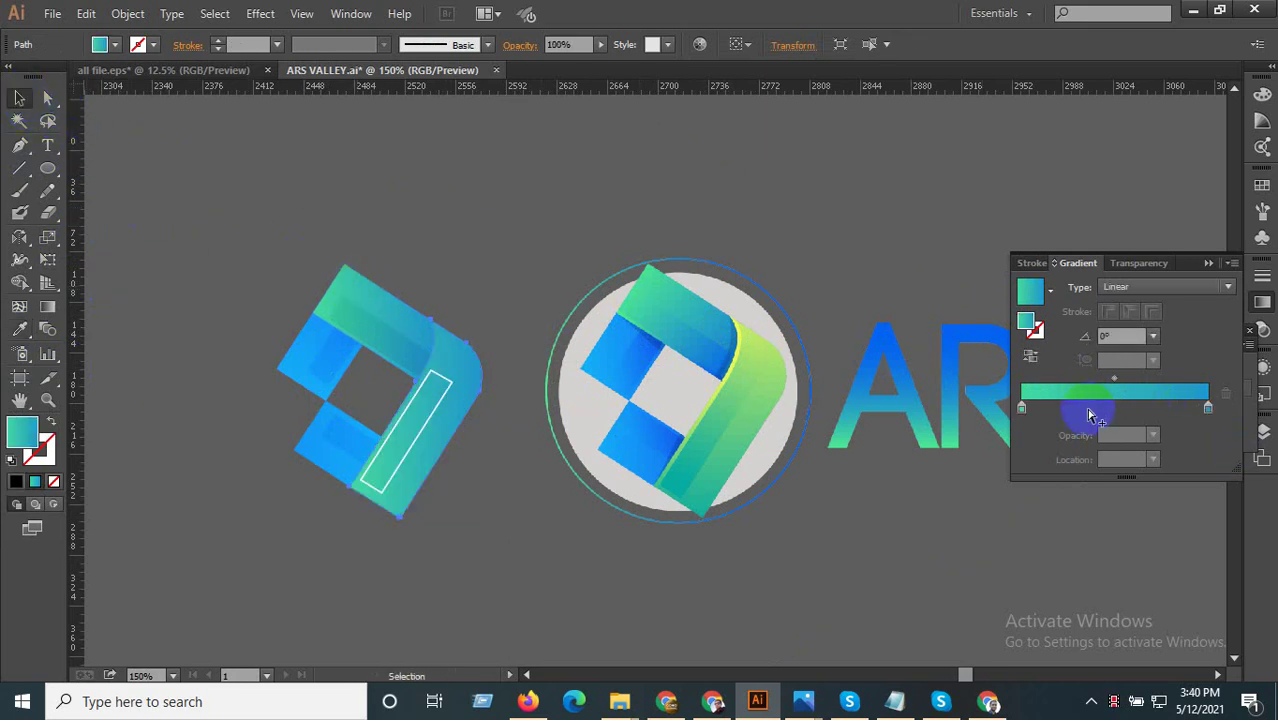
{"action": "left_click", "coordinate": [1021, 407]}
{"action": "left_click", "coordinate": [19, 329]}
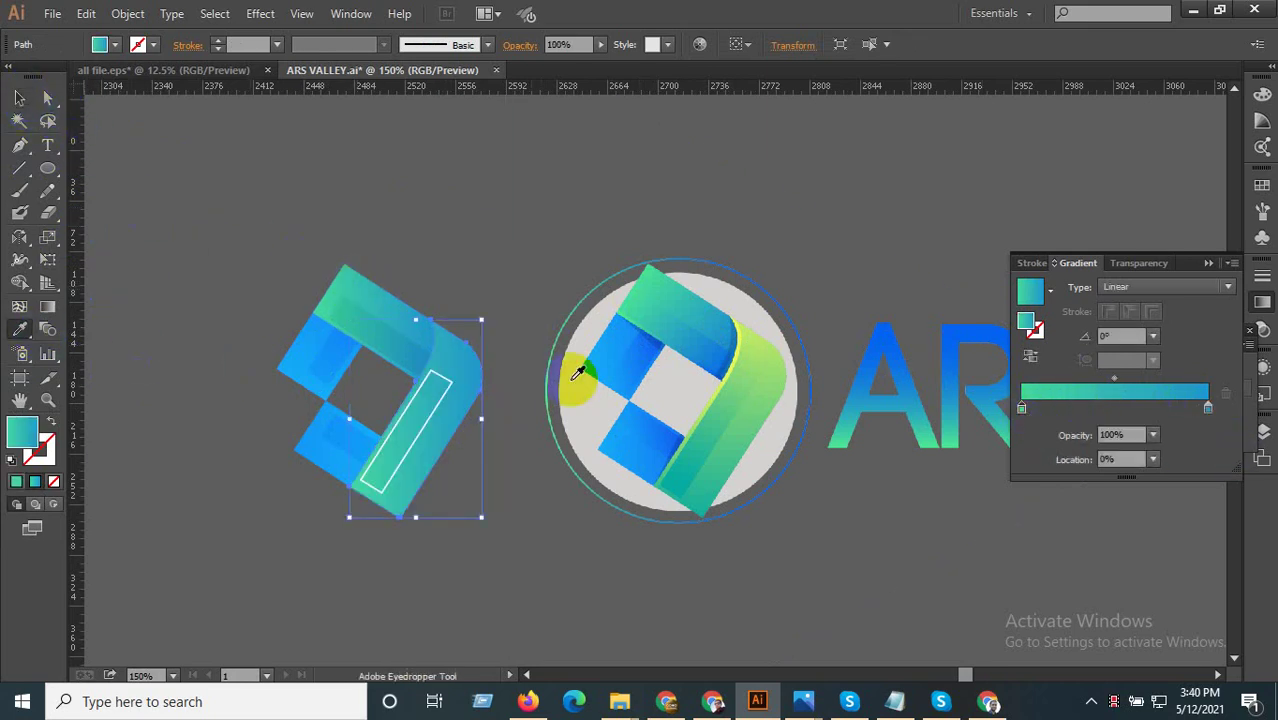
{"action": "left_click", "coordinate": [746, 336]}
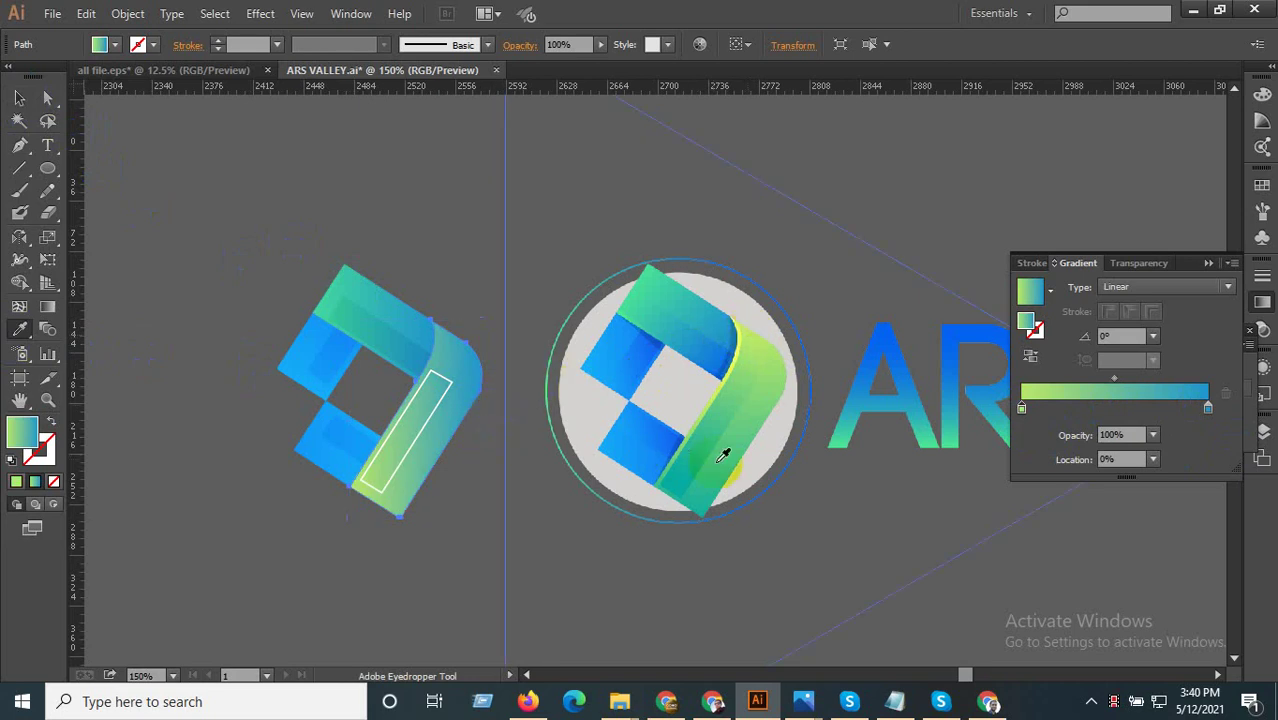
{"action": "left_click", "coordinate": [764, 478]}
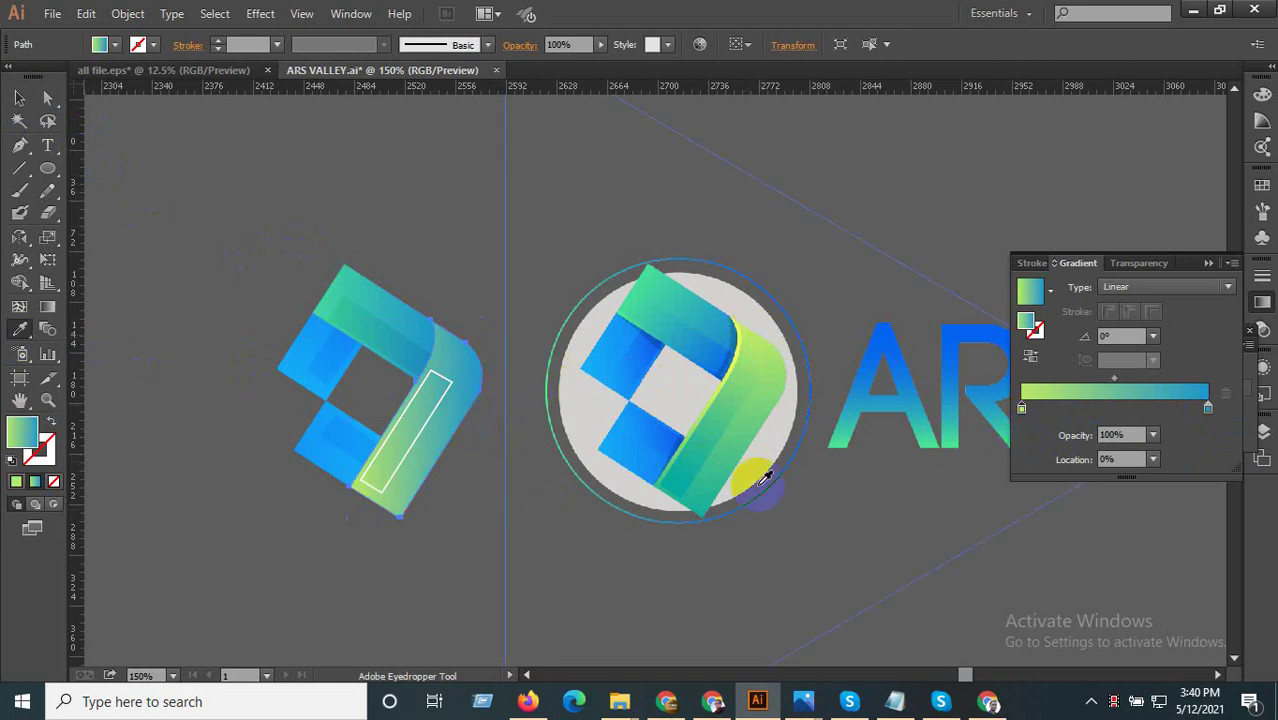
{"action": "left_click", "coordinate": [702, 494]}
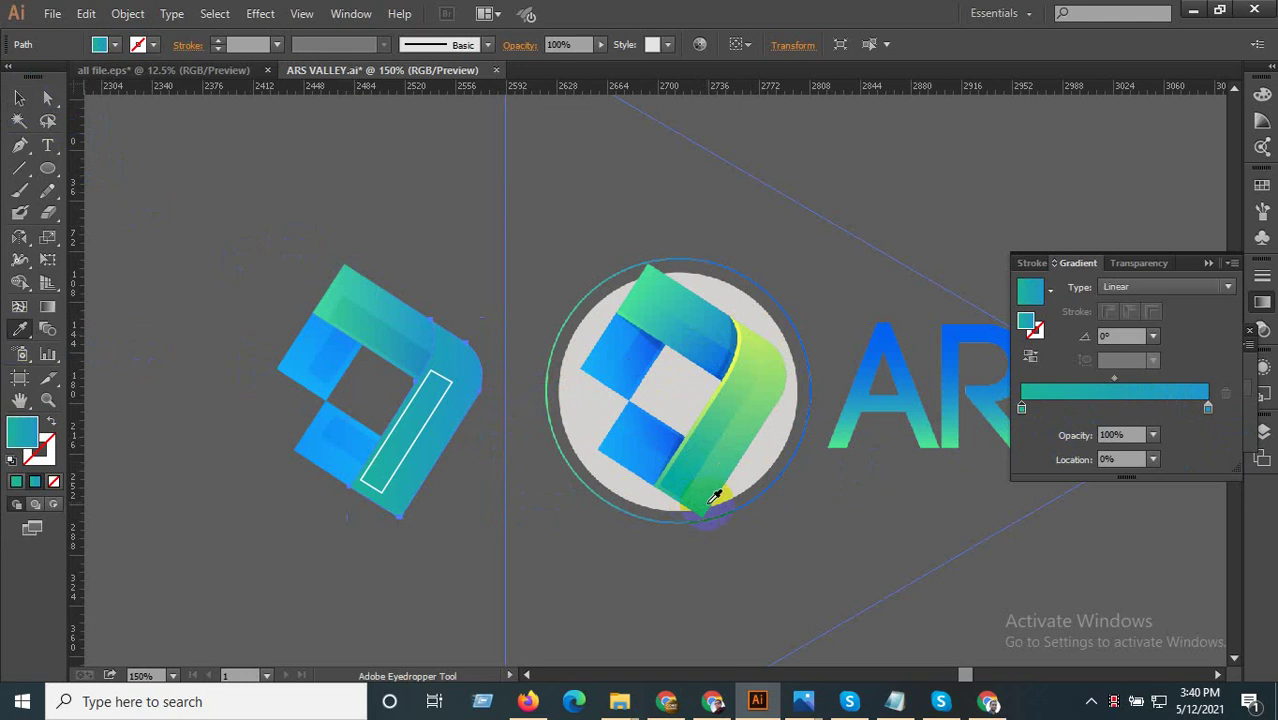
{"action": "left_click", "coordinate": [709, 496]}
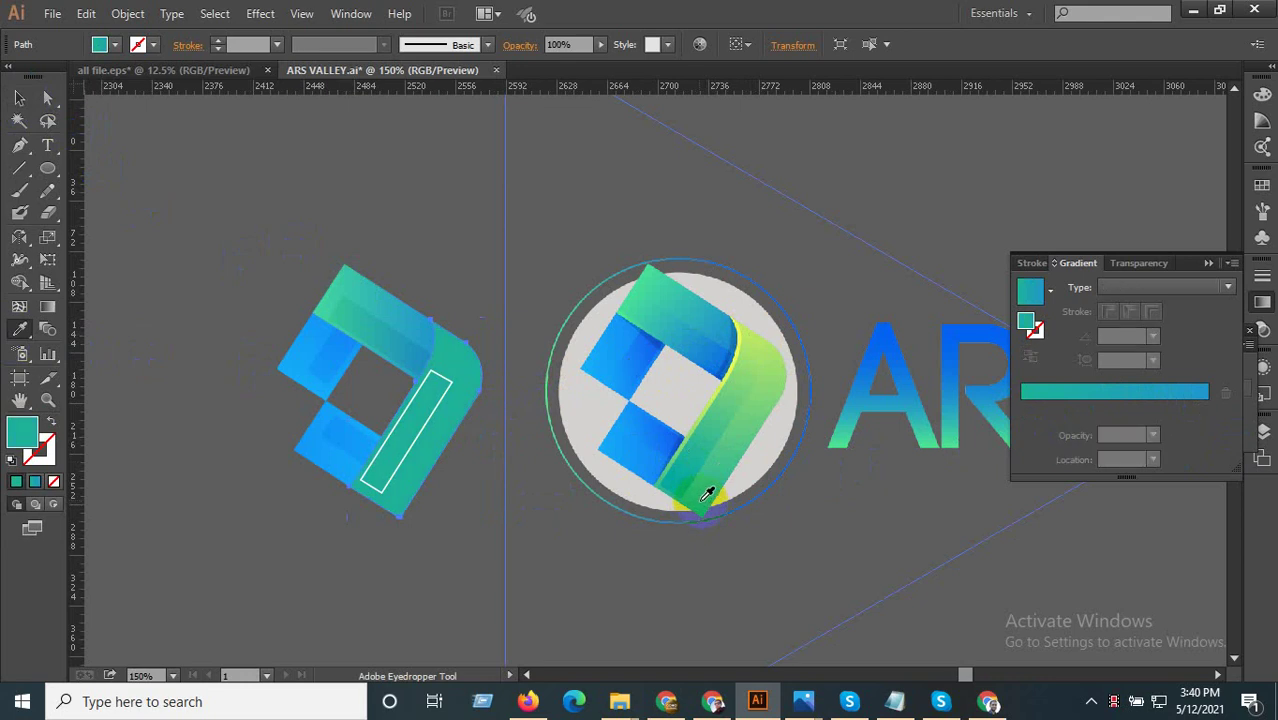
{"action": "left_click", "coordinate": [19, 97]}
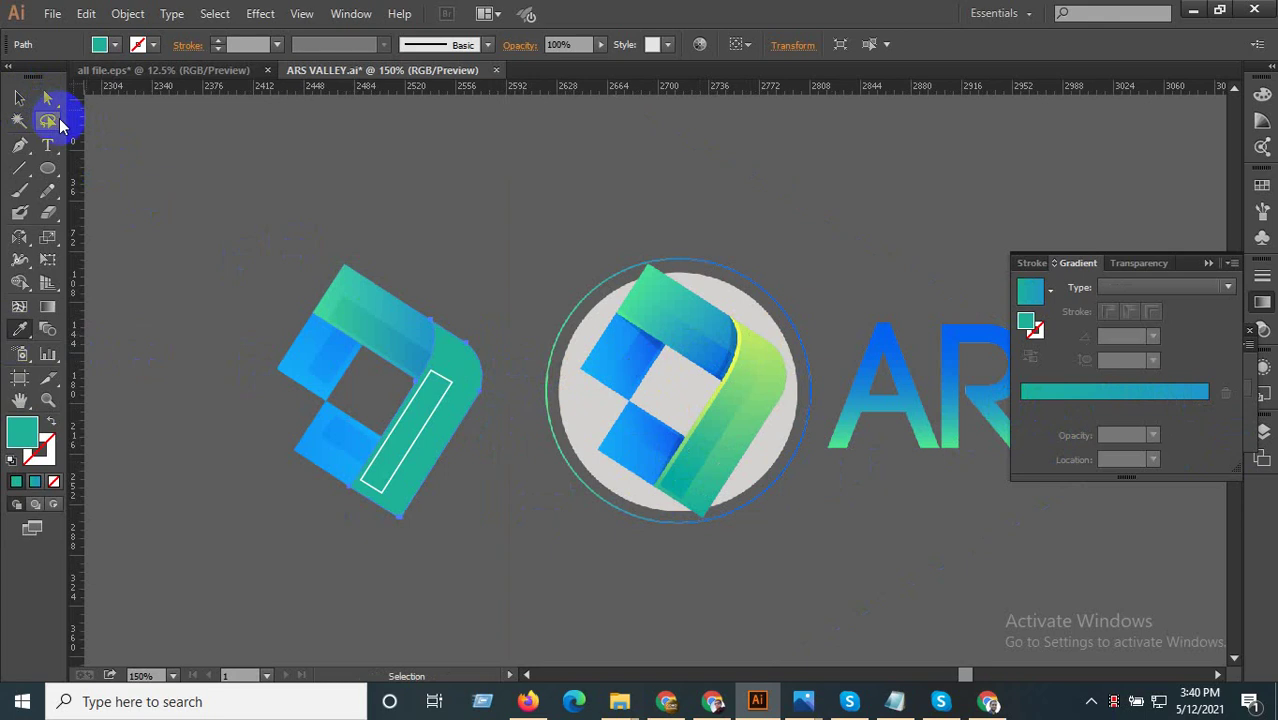
- Eyedrop the reference band's teal gradient onto the bent band, resampling several spots
{"action": "key", "text": "i"}
{"action": "left_click", "coordinate": [662, 366]}
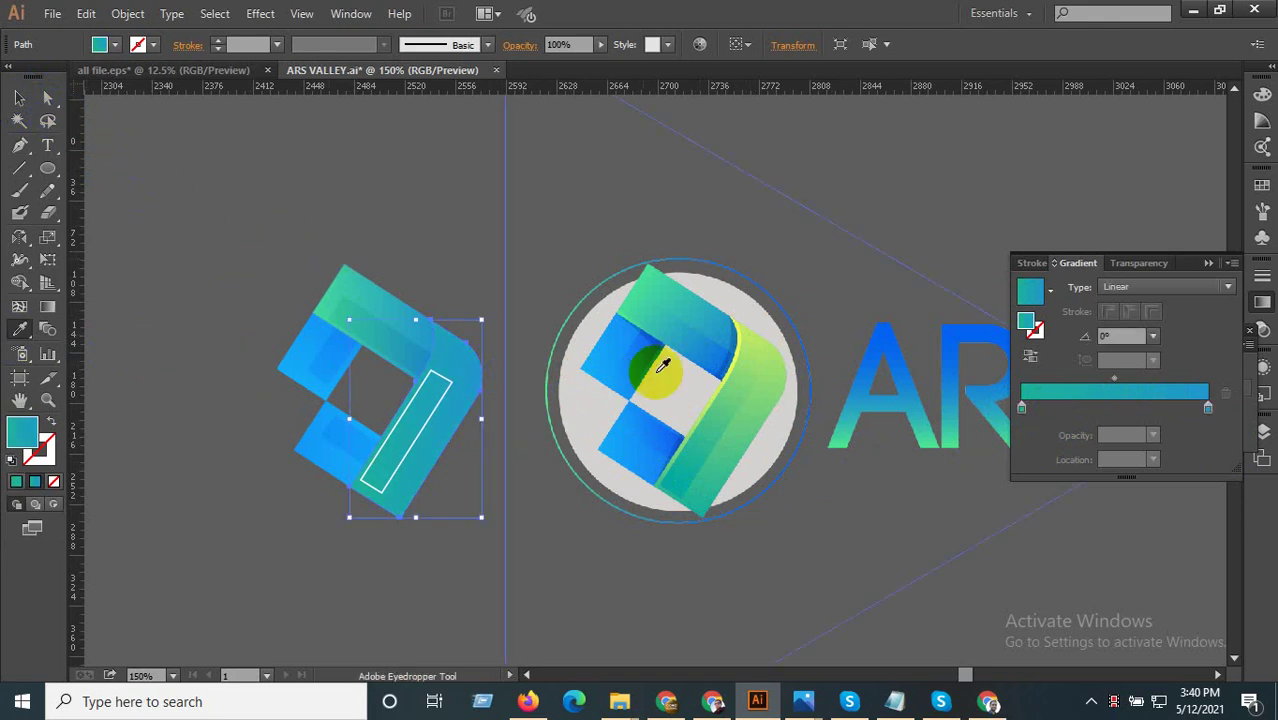
{"action": "left_click", "coordinate": [705, 490]}
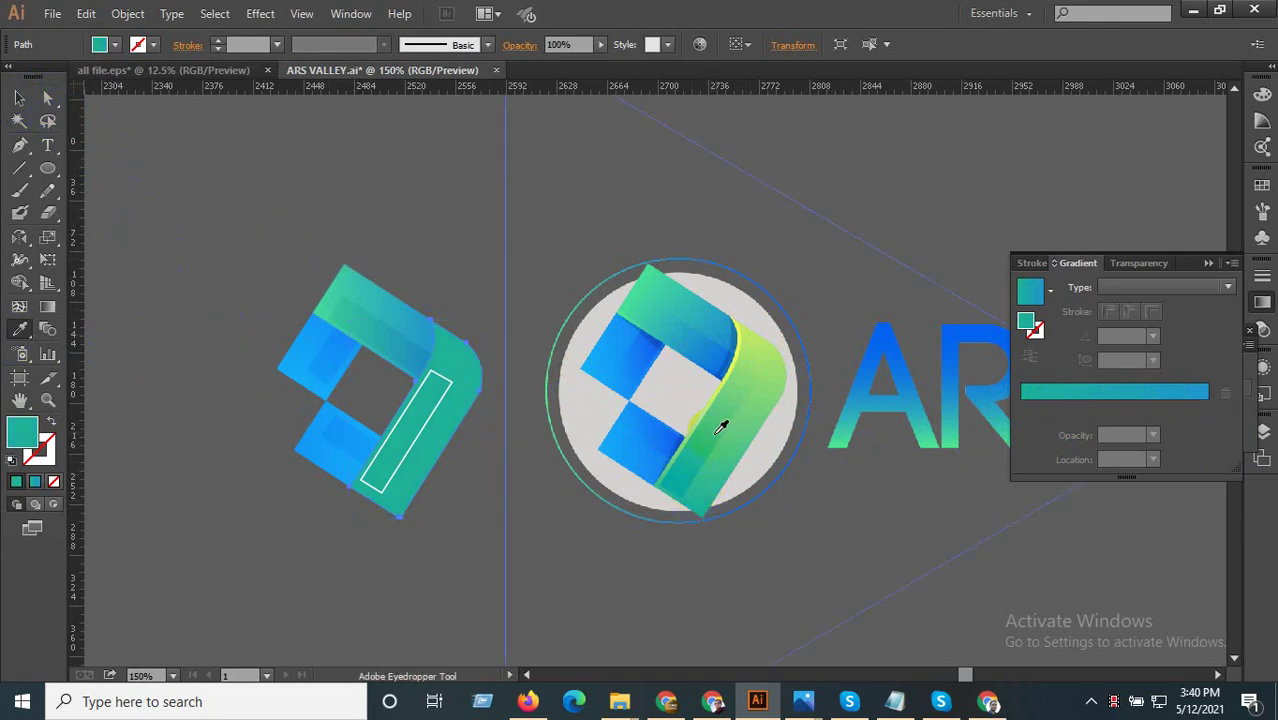
{"action": "left_click", "coordinate": [690, 474]}
{"action": "left_click", "coordinate": [717, 496]}
{"action": "left_click", "coordinate": [759, 346]}
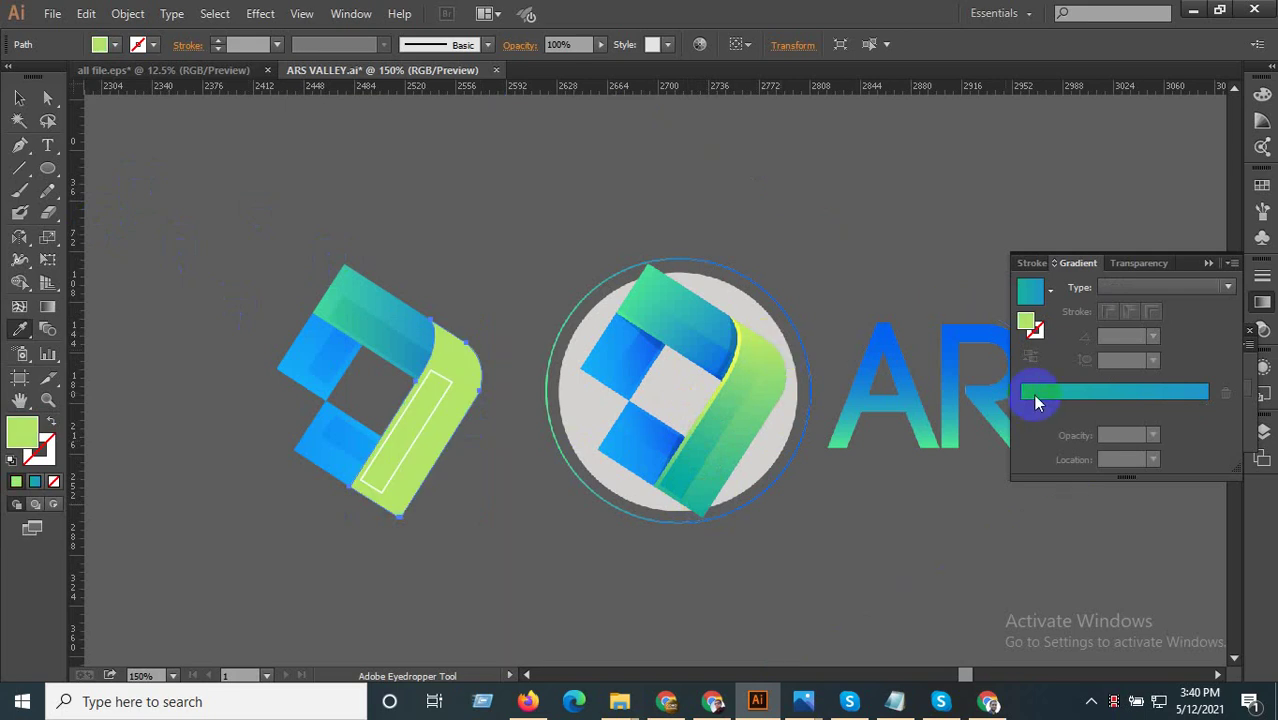
{"action": "left_click", "coordinate": [1072, 394]}
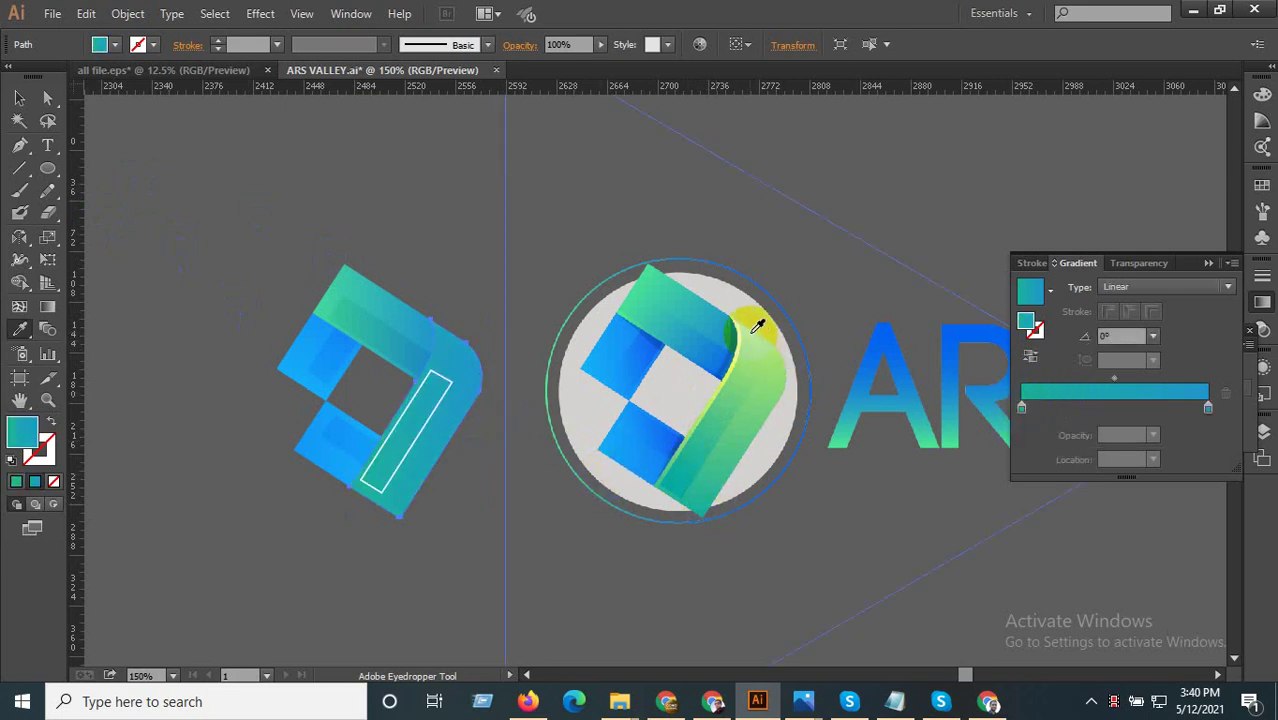
{"action": "left_click", "coordinate": [753, 333]}
{"action": "left_click", "coordinate": [1108, 392]}
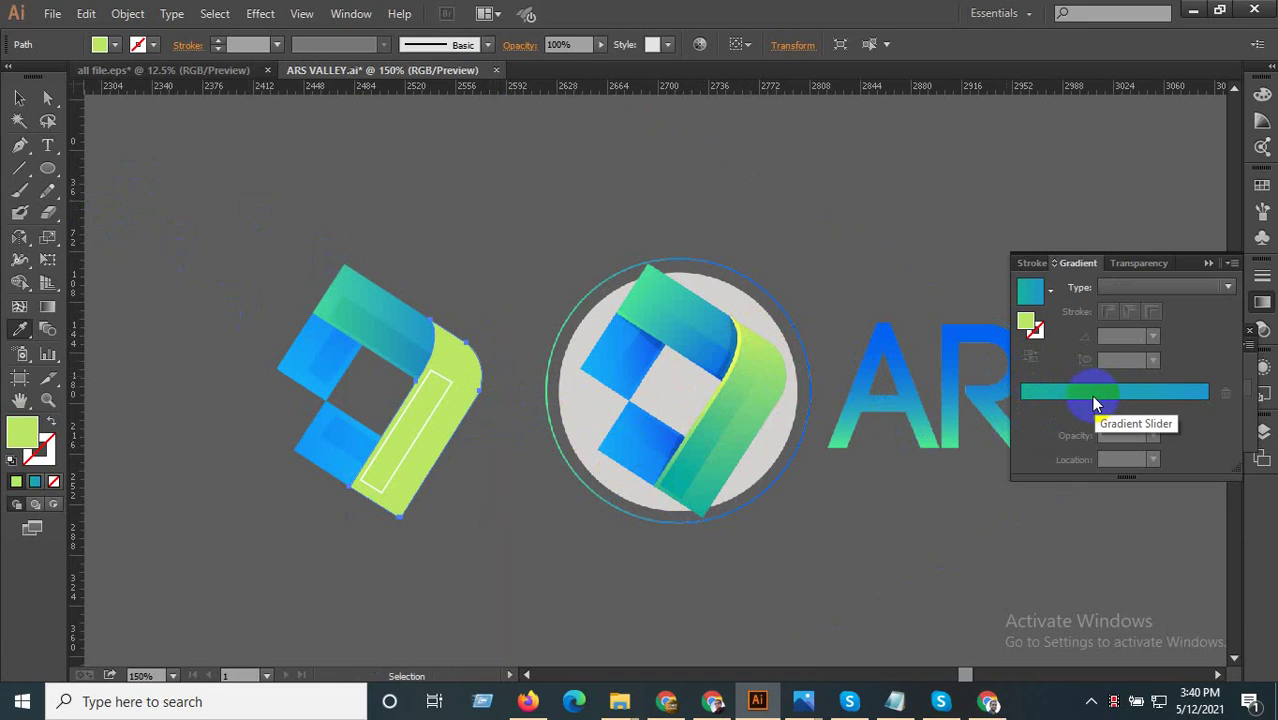
{"action": "left_click", "coordinate": [748, 337]}
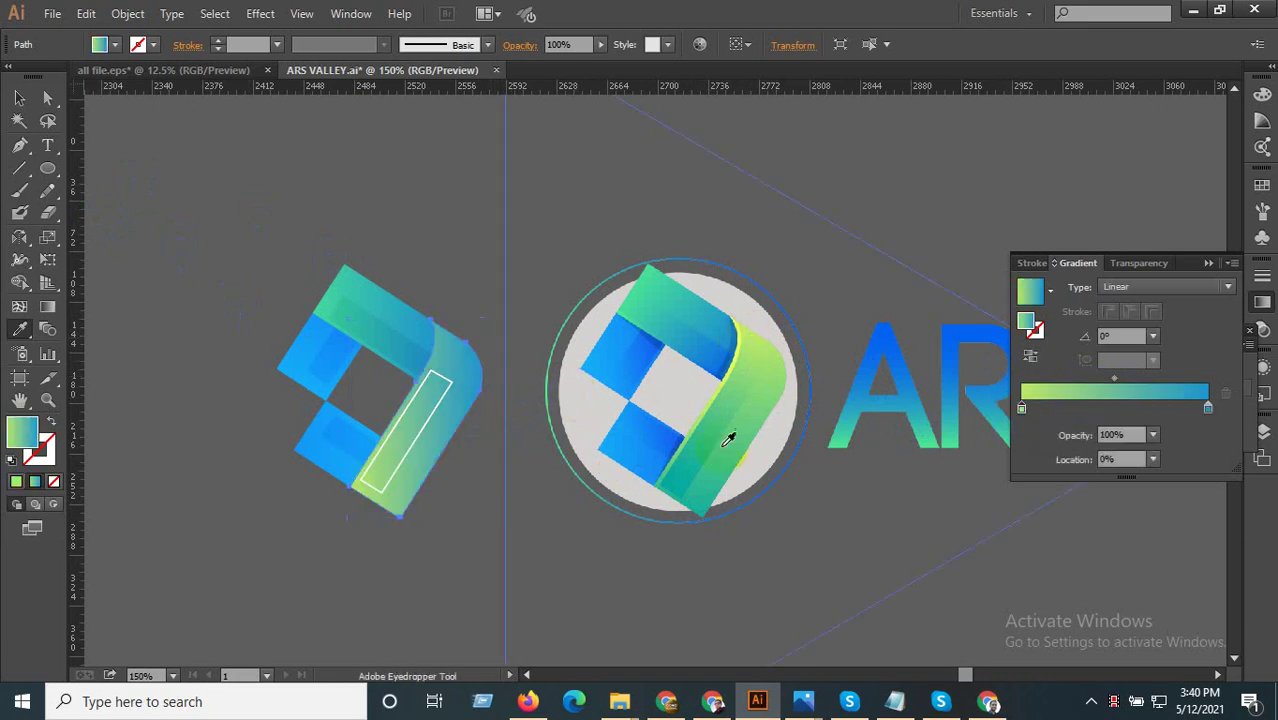
{"action": "left_click", "coordinate": [706, 509]}
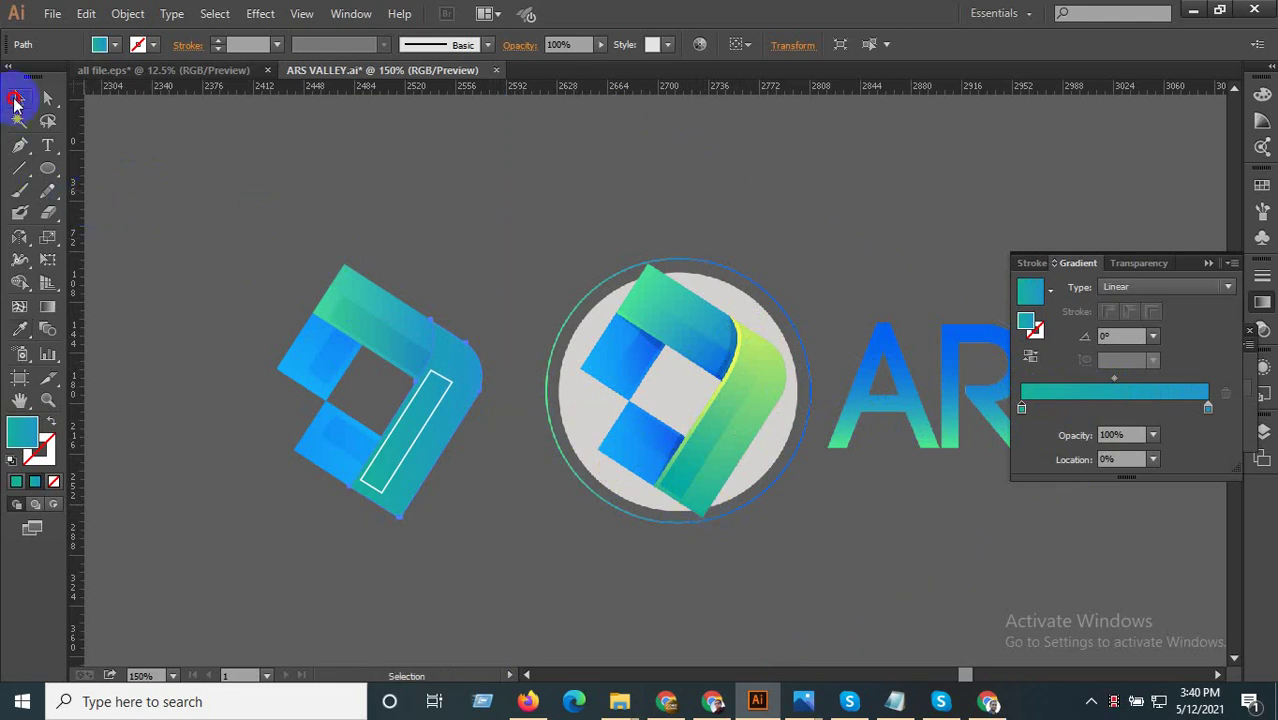
- Set the bent band's right gradient stop to yellow-green sampled from the reference
{"action": "left_click", "coordinate": [16, 98]}
{"action": "left_click", "coordinate": [1208, 407]}
{"action": "left_click", "coordinate": [690, 424]}
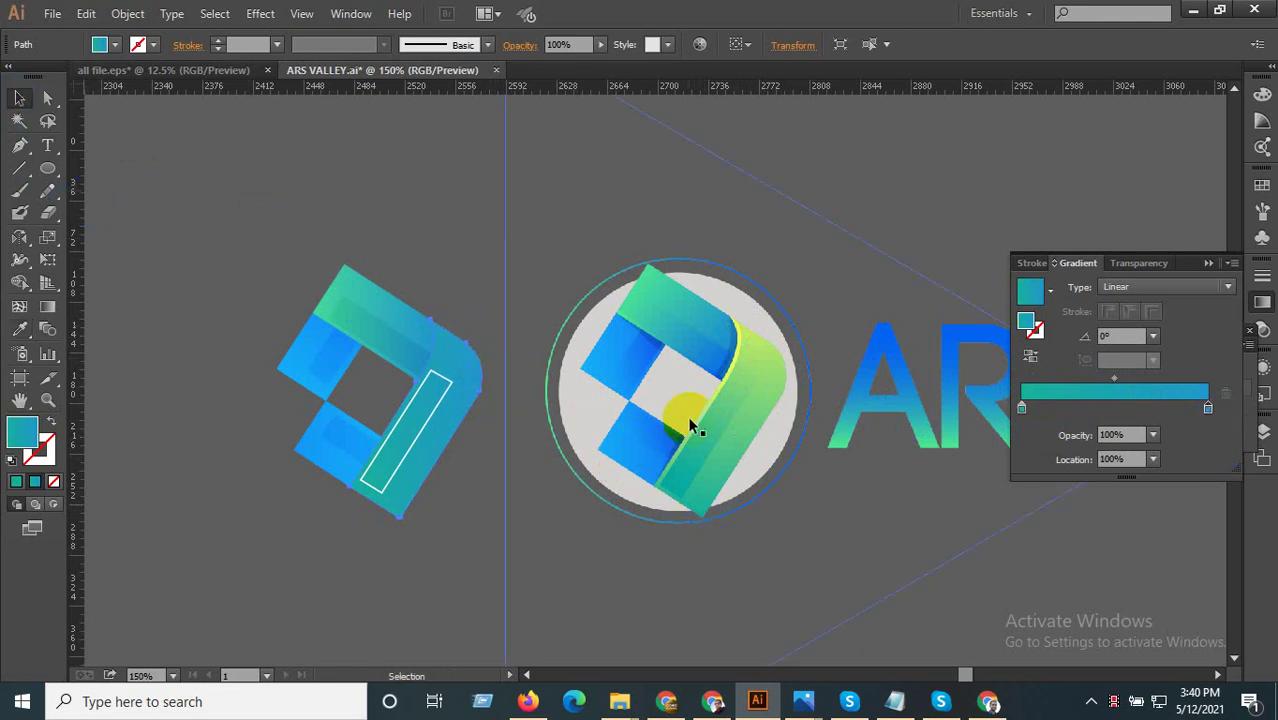
{"action": "left_click", "coordinate": [19, 329]}
{"action": "left_click", "coordinate": [752, 334]}
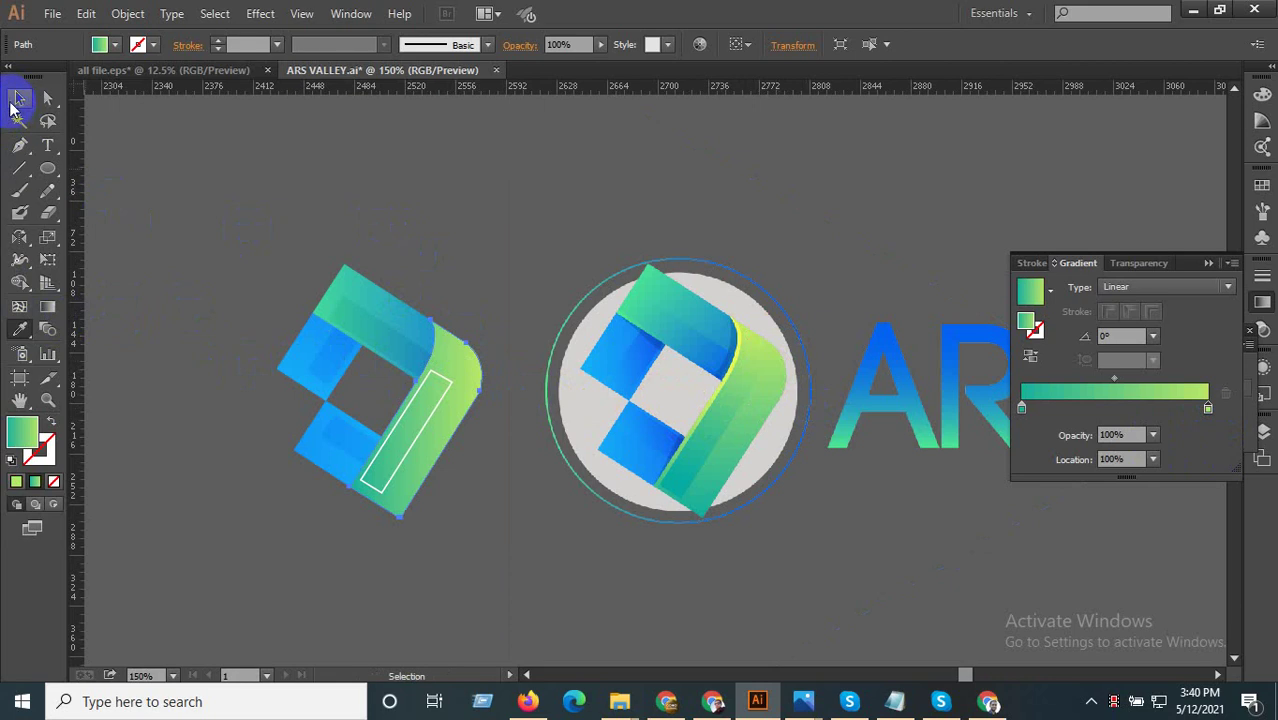
{"action": "left_click", "coordinate": [19, 98]}
- Copy the translucent dark shading onto the thin stripe on the band
{"action": "left_click", "coordinate": [432, 414]}
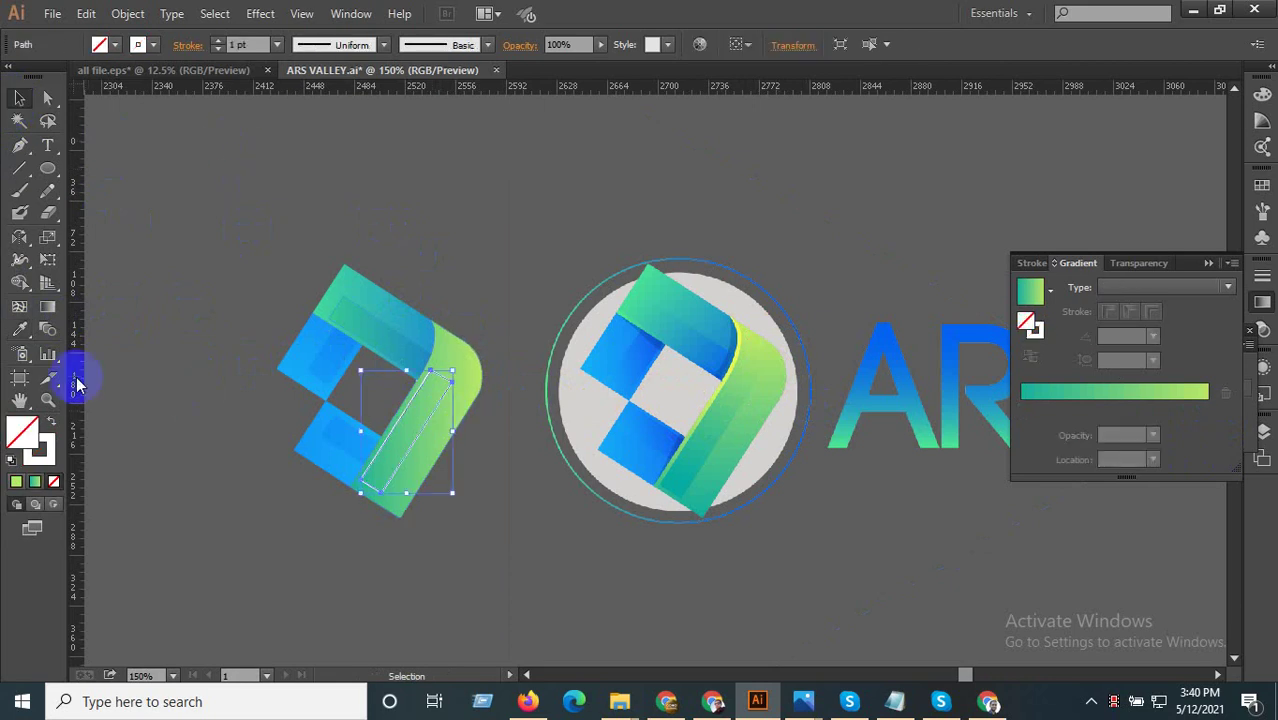
{"action": "left_click", "coordinate": [19, 329]}
{"action": "left_click", "coordinate": [392, 333]}
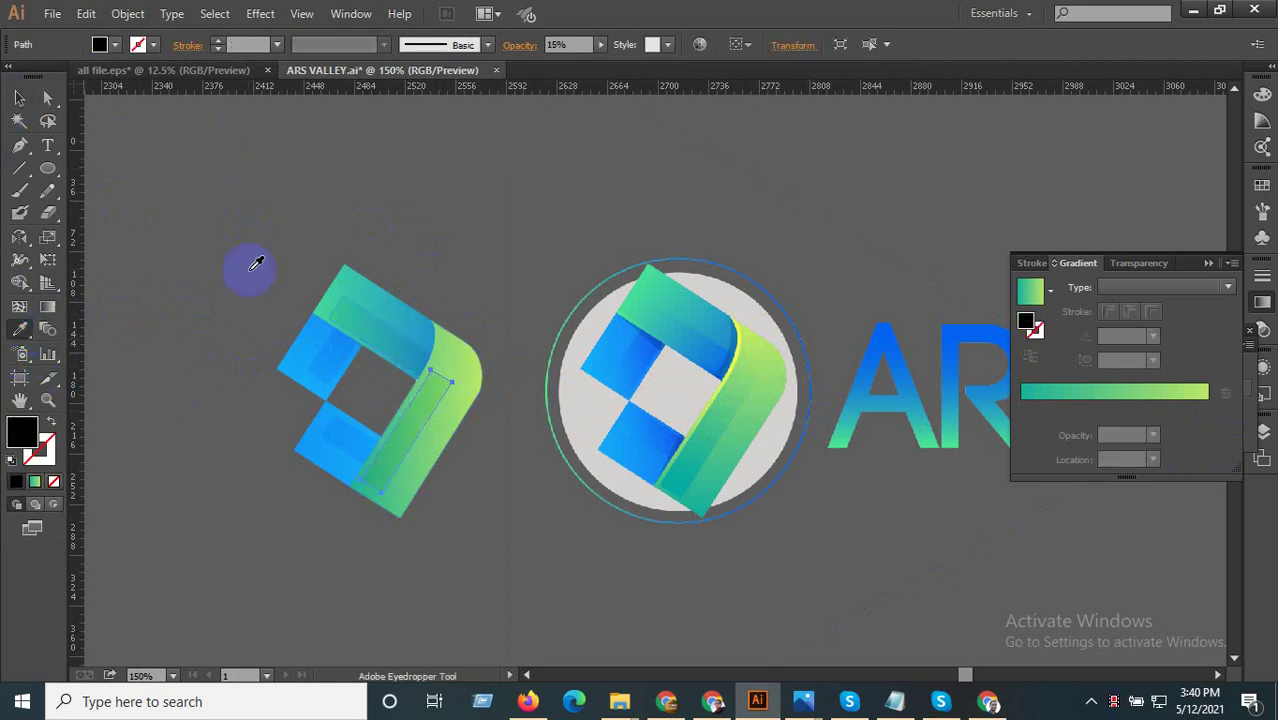
{"action": "left_click", "coordinate": [19, 98]}
{"action": "left_click", "coordinate": [262, 160]}
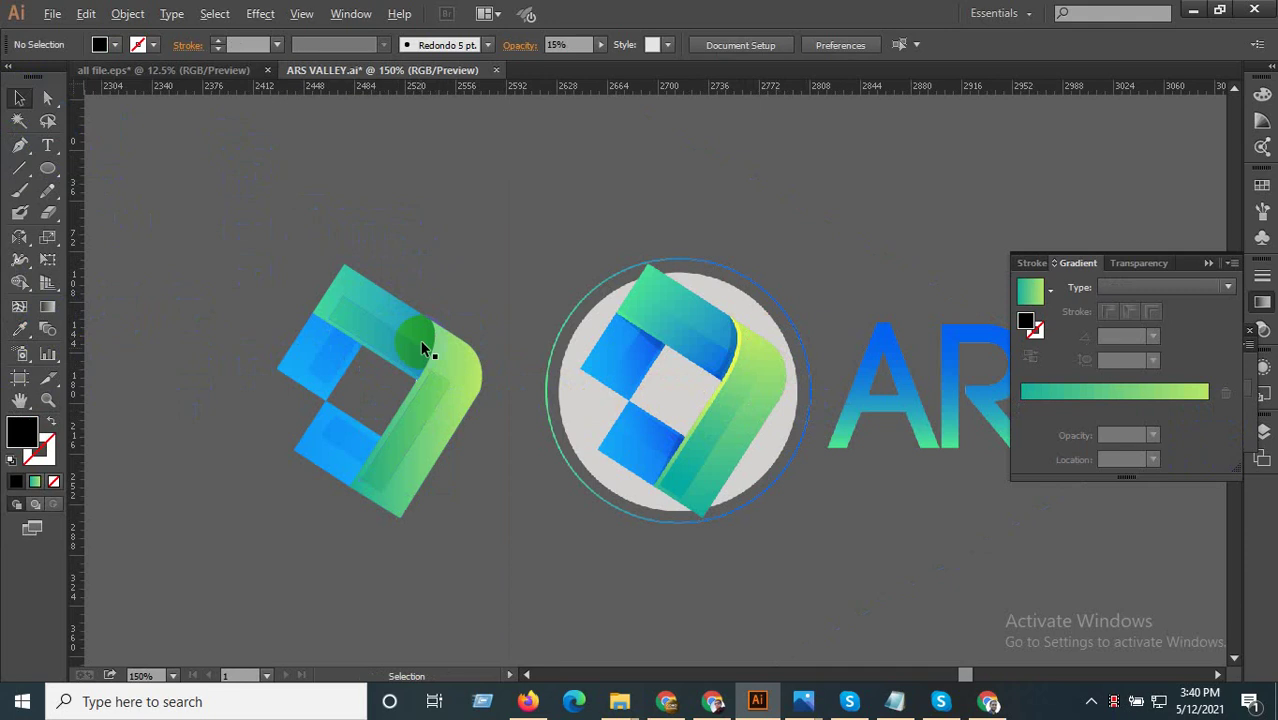
- Zoom in and nudge the translucent stripe slightly down-left along the band
{"action": "key", "text": "alt"}
{"action": "scroll", "coordinate": [452, 601], "scroll_direction": "up", "scroll_amount": 1}
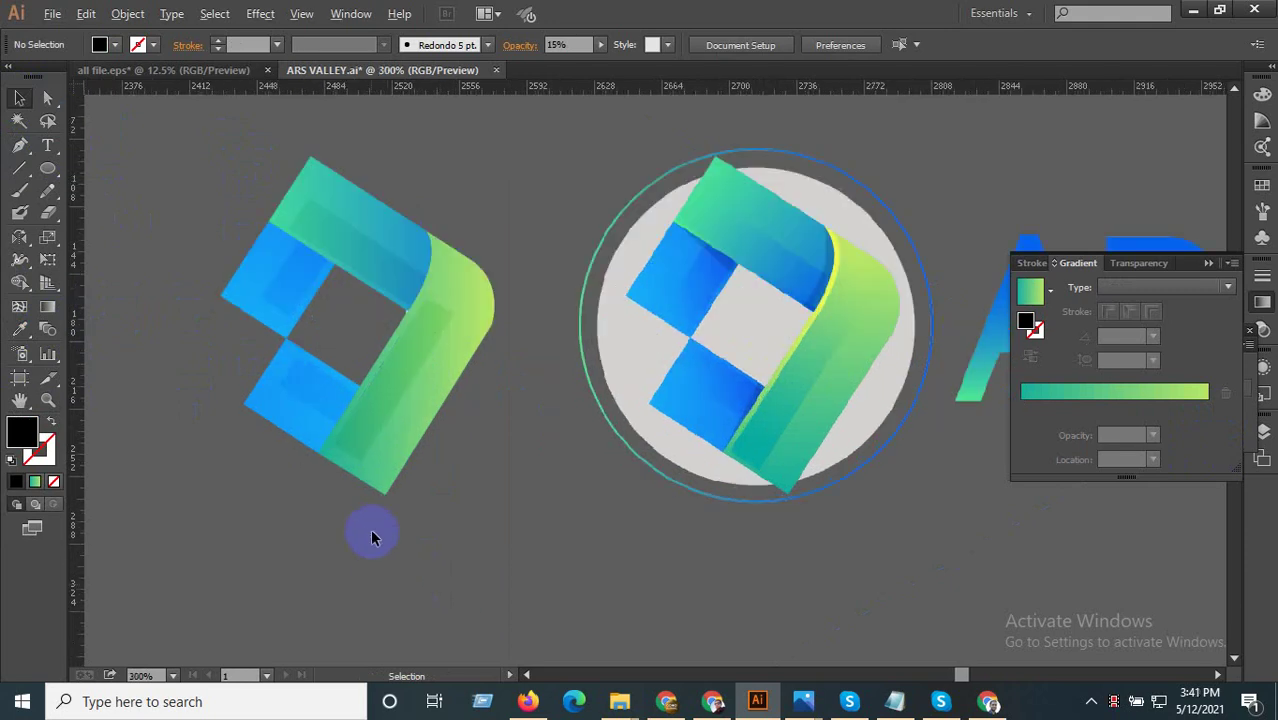
{"action": "scroll", "coordinate": [371, 538], "scroll_direction": "up", "scroll_amount": 2}
{"action": "left_click", "coordinate": [268, 358]}
{"action": "scroll", "coordinate": [335, 372], "scroll_direction": "up", "scroll_amount": 2}
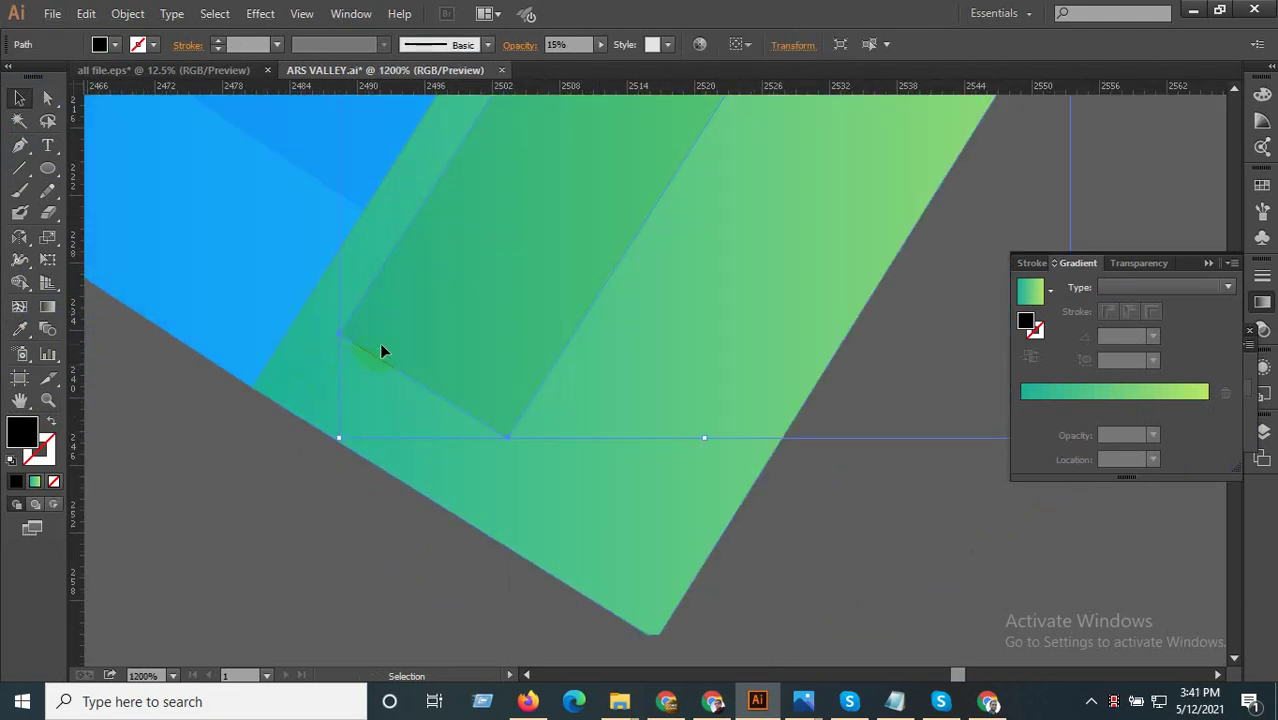
{"action": "left_click_drag", "start_coordinate": [380, 378], "coordinate": [354, 428]}
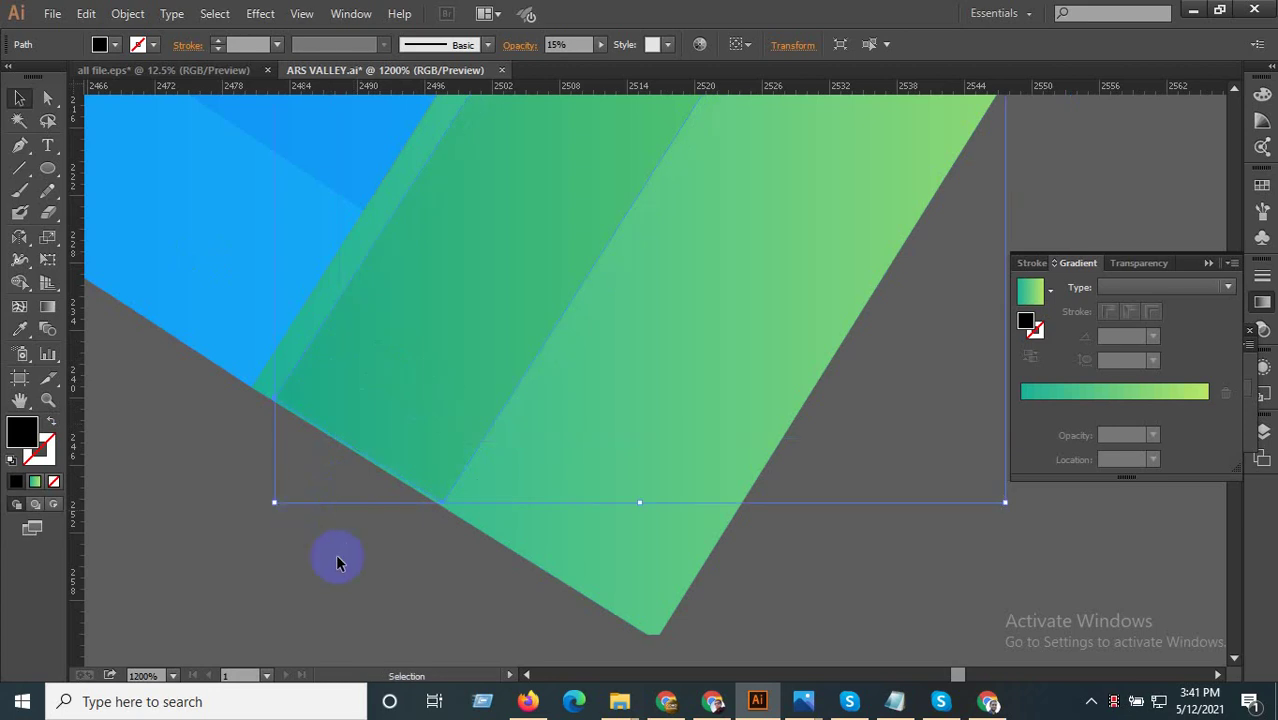
{"action": "left_click", "coordinate": [339, 560]}
{"action": "scroll", "coordinate": [447, 620], "scroll_direction": "down", "scroll_amount": 3}
{"action": "scroll", "coordinate": [612, 588], "scroll_direction": "down", "scroll_amount": 1}
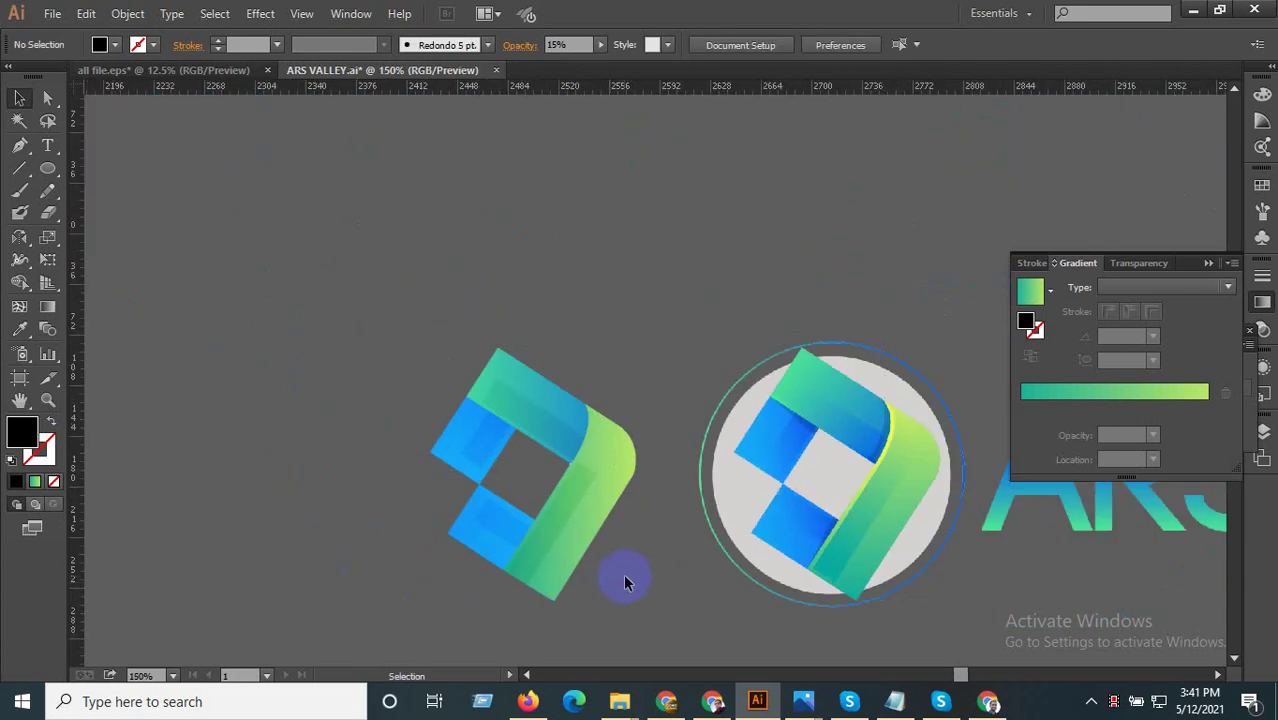
{"action": "scroll", "coordinate": [646, 572], "scroll_direction": "up", "scroll_amount": 1}
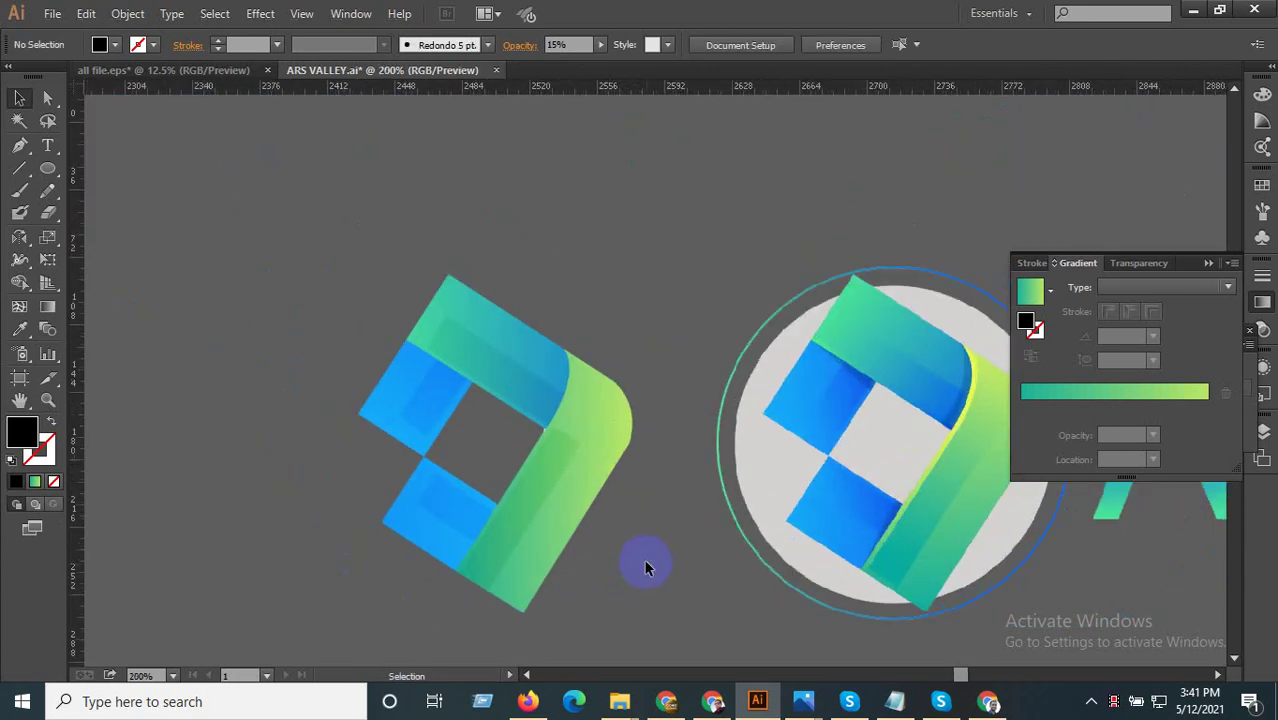
{"action": "left_click", "coordinate": [570, 463]}
{"action": "scroll", "coordinate": [585, 465], "scroll_direction": "up", "scroll_amount": 3}
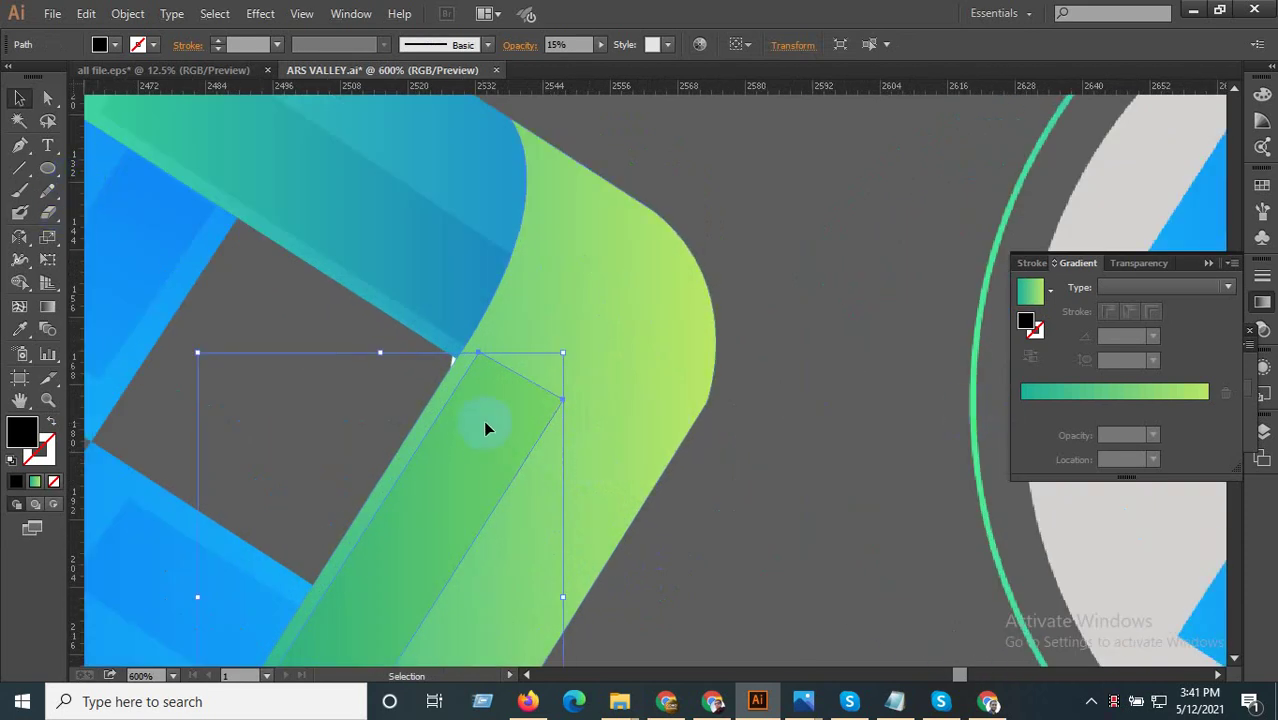
- Isolate the stripe, then exit isolation and reselect the top band's shading strip
{"action": "left_click", "coordinate": [47, 306]}
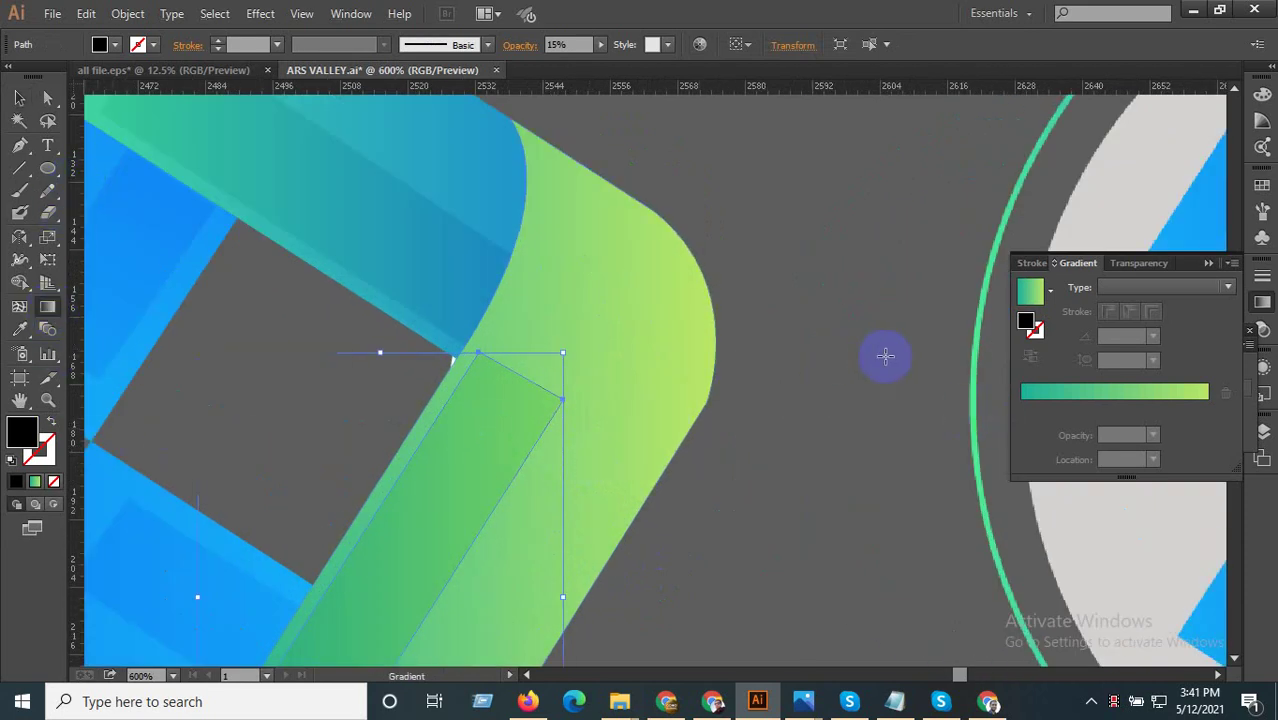
{"action": "left_click", "coordinate": [20, 99]}
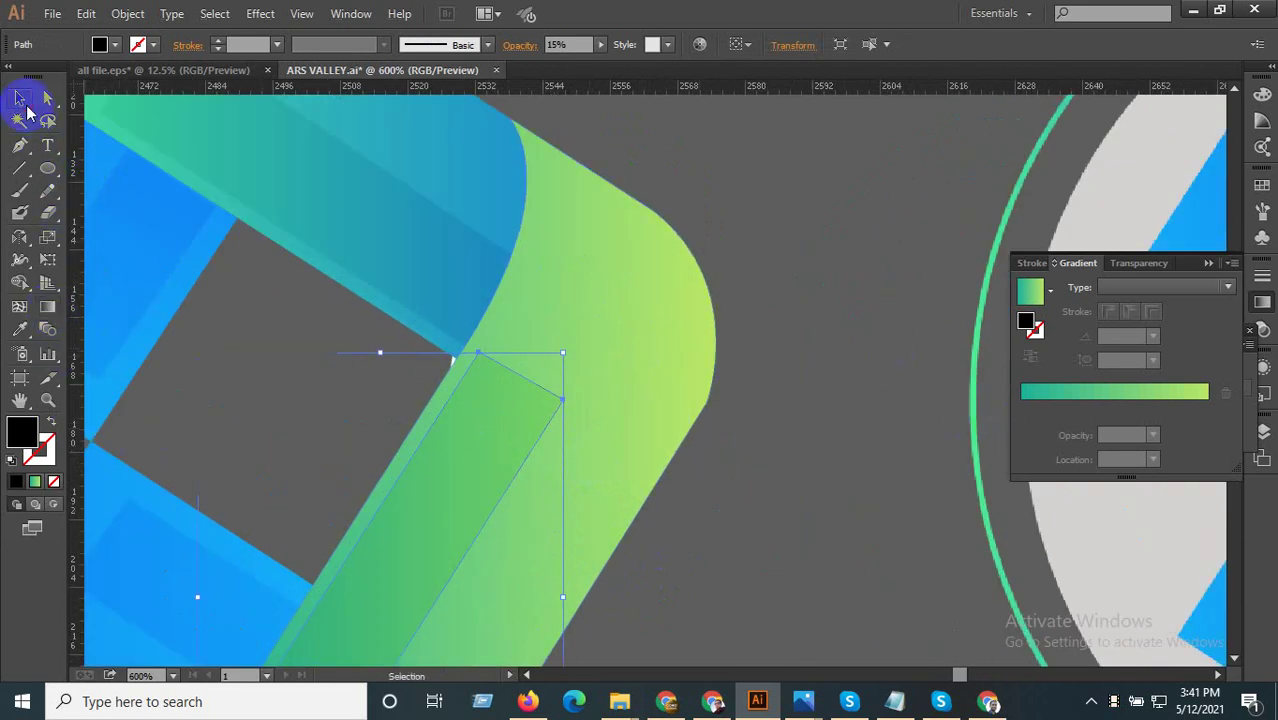
{"action": "double_click", "coordinate": [471, 455]}
{"action": "key", "text": "ctrl+minus"}
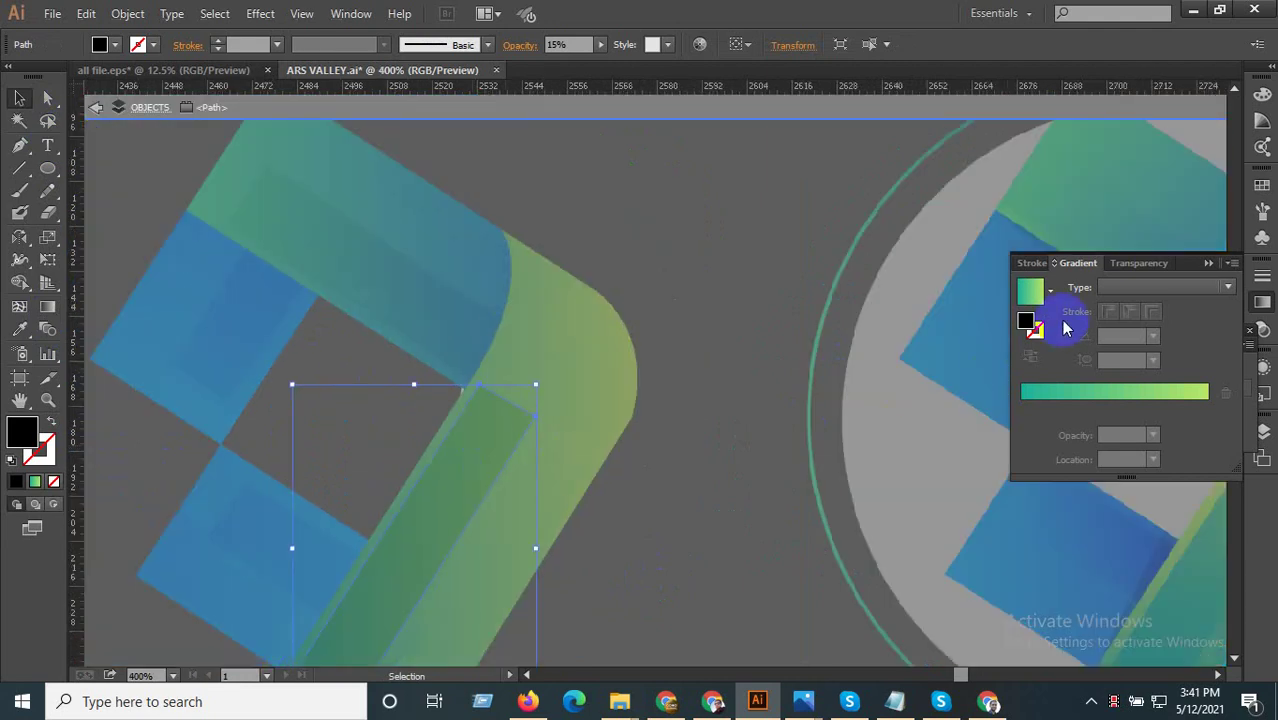
{"action": "left_click", "coordinate": [200, 337]}
{"action": "double_click", "coordinate": [377, 347]}
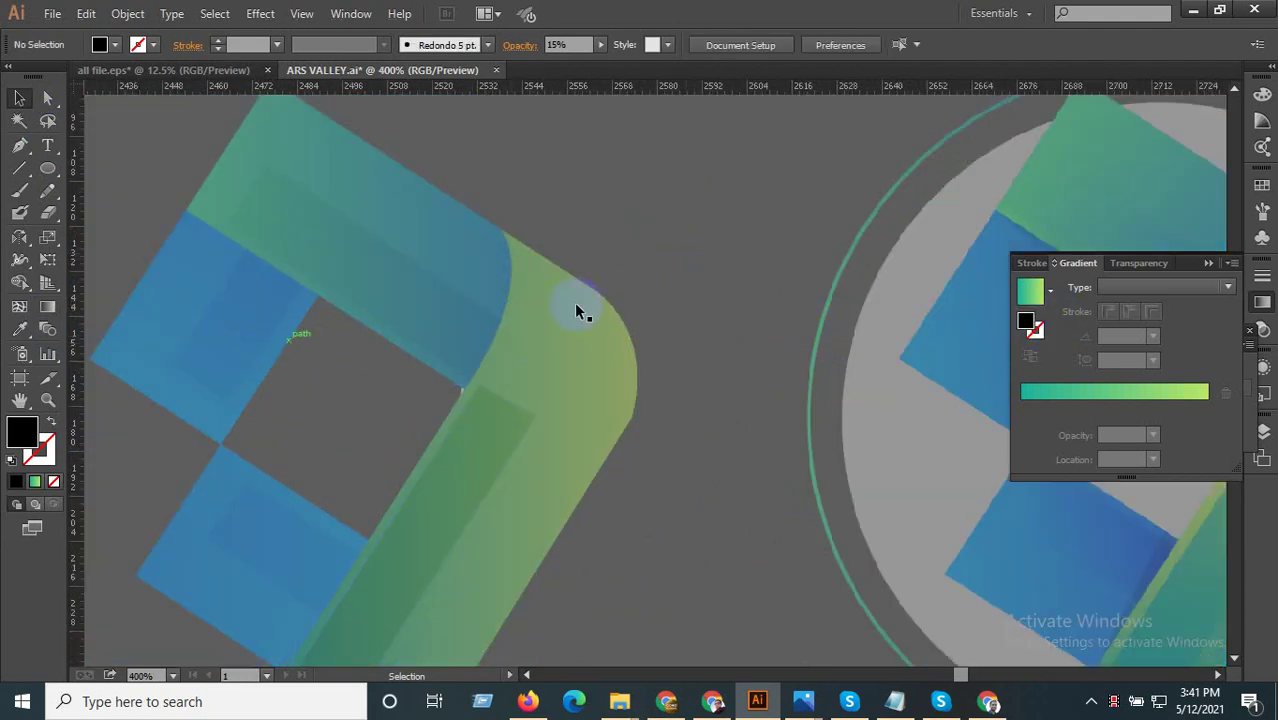
{"action": "left_click", "coordinate": [403, 320]}
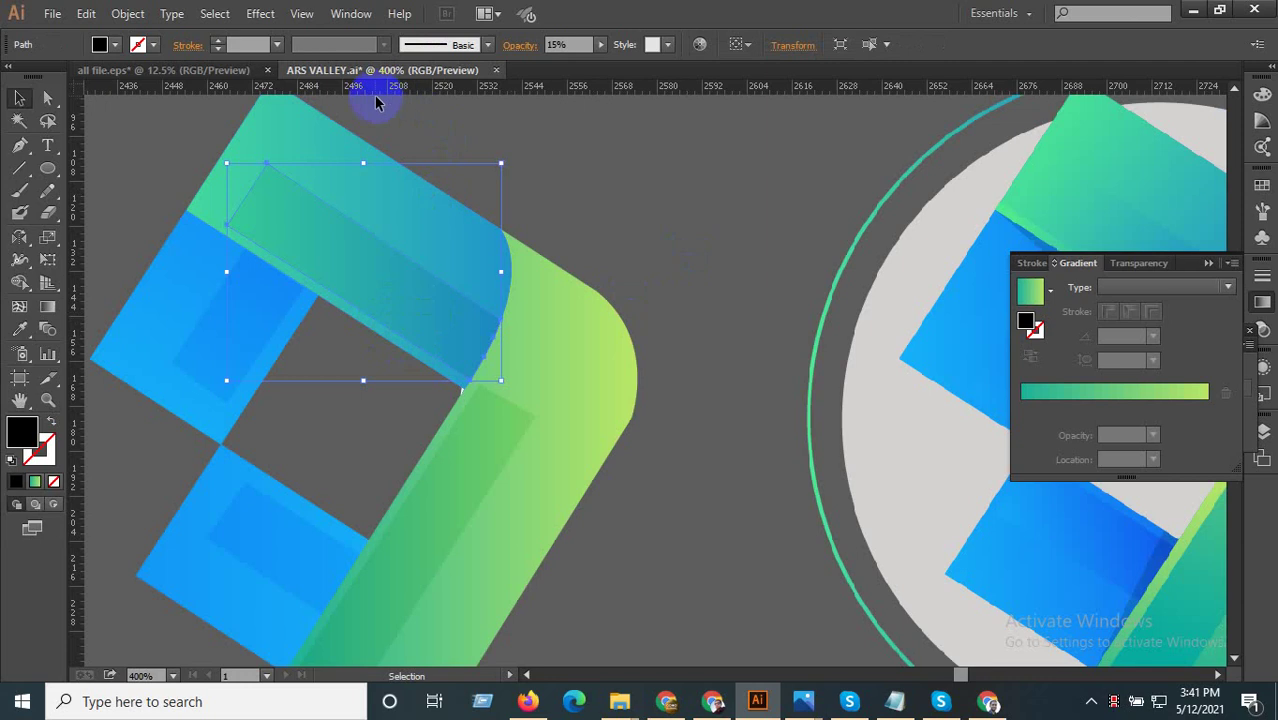
- Draw a small ellipse above the band's corner filled with the translucent shading
{"action": "left_click", "coordinate": [47, 169]}
{"action": "left_click_drag", "start_coordinate": [583, 143], "coordinate": [649, 216]}
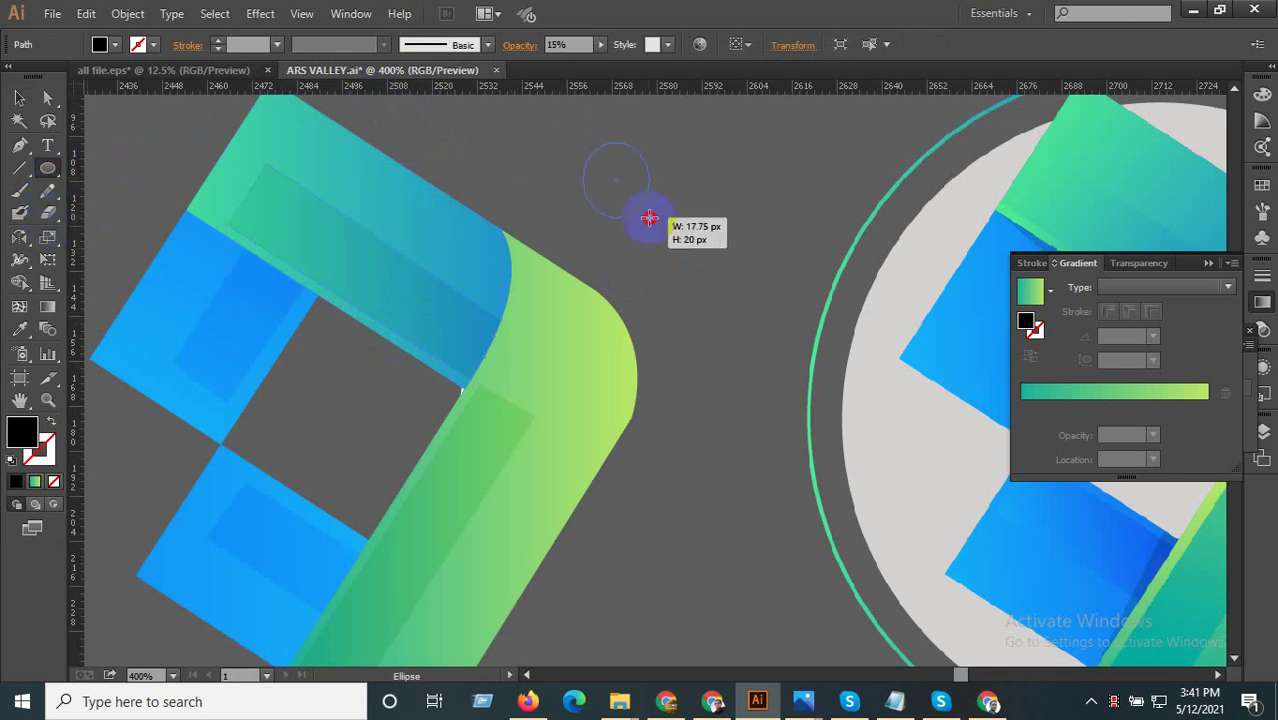
{"action": "left_click", "coordinate": [20, 329]}
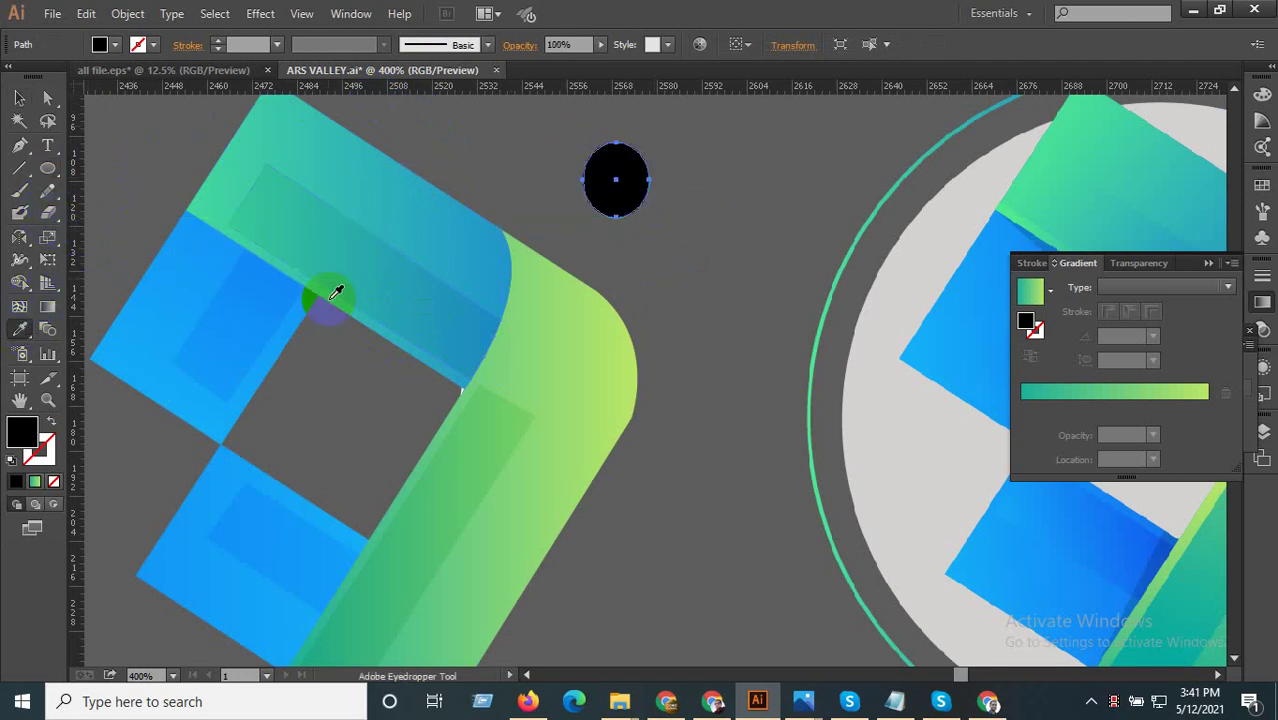
{"action": "left_click", "coordinate": [392, 264]}
{"action": "left_click", "coordinate": [20, 99]}
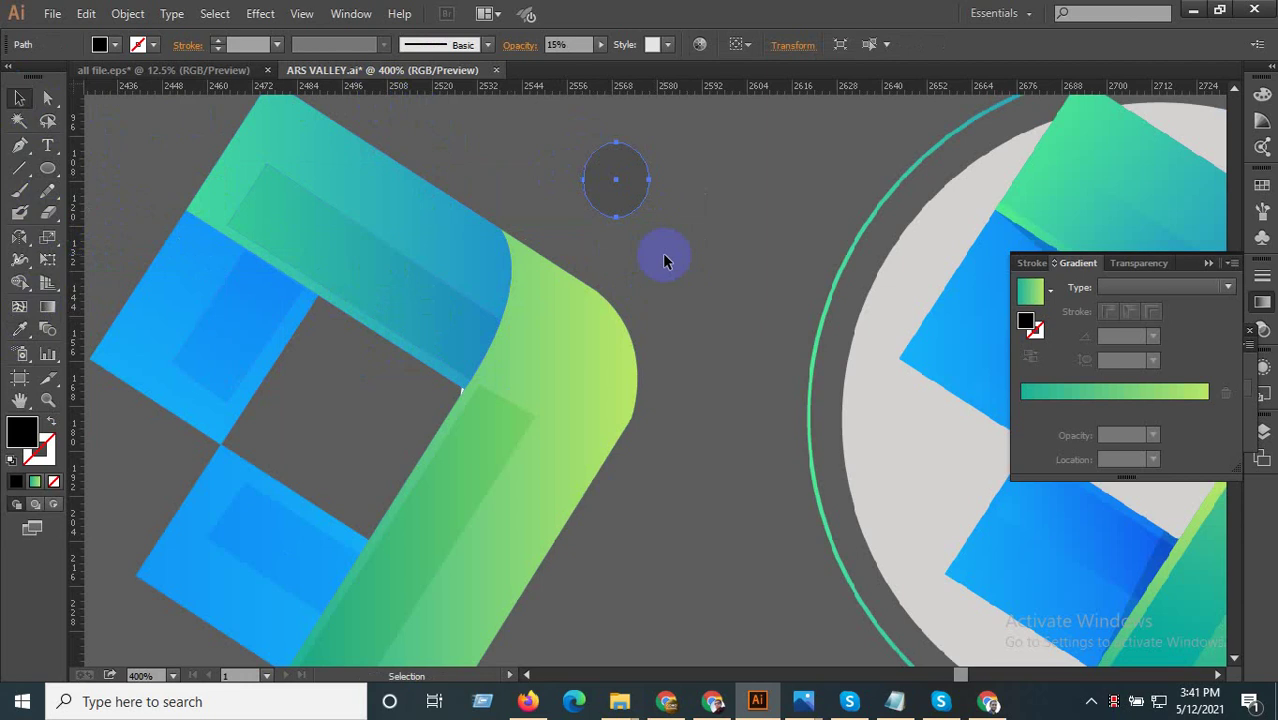
{"action": "left_click", "coordinate": [616, 178]}
{"action": "scroll", "coordinate": [621, 172], "scroll_direction": "up", "scroll_amount": 3}
- Replace the circle's black fill with the green linear gradient
{"action": "left_click", "coordinate": [48, 306]}
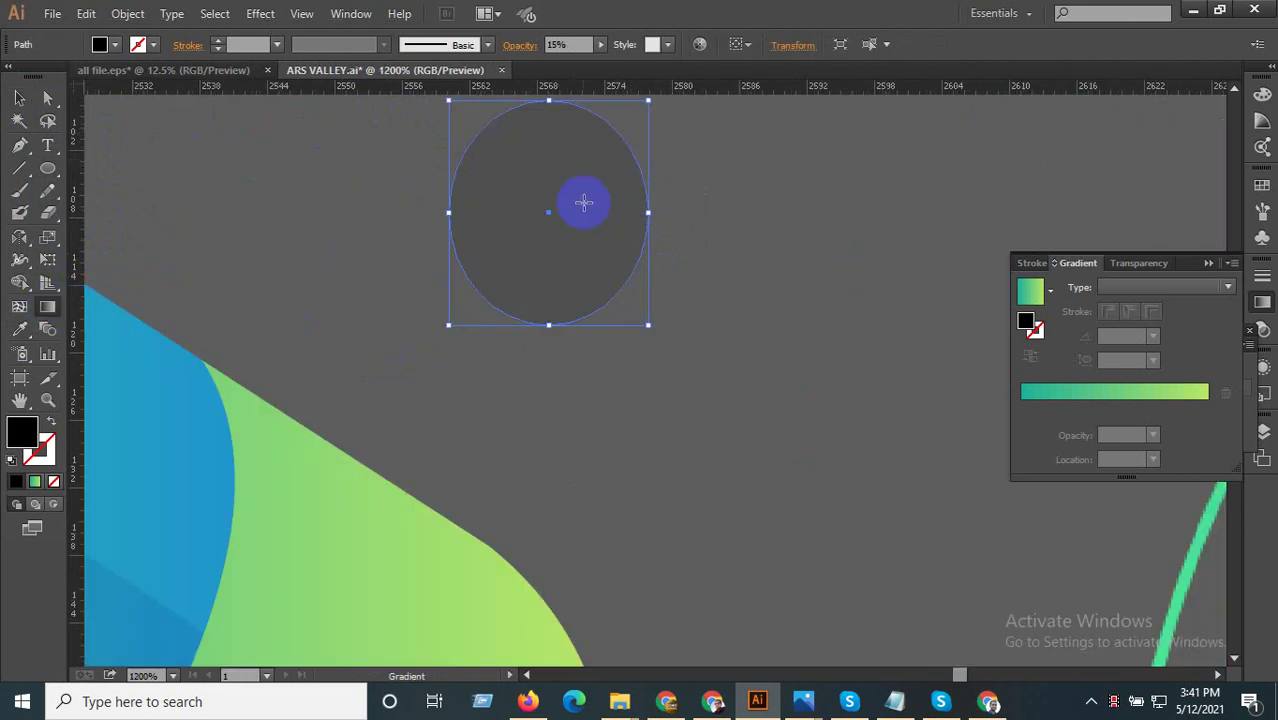
{"action": "left_click_drag", "start_coordinate": [548, 102], "coordinate": [551, 333]}
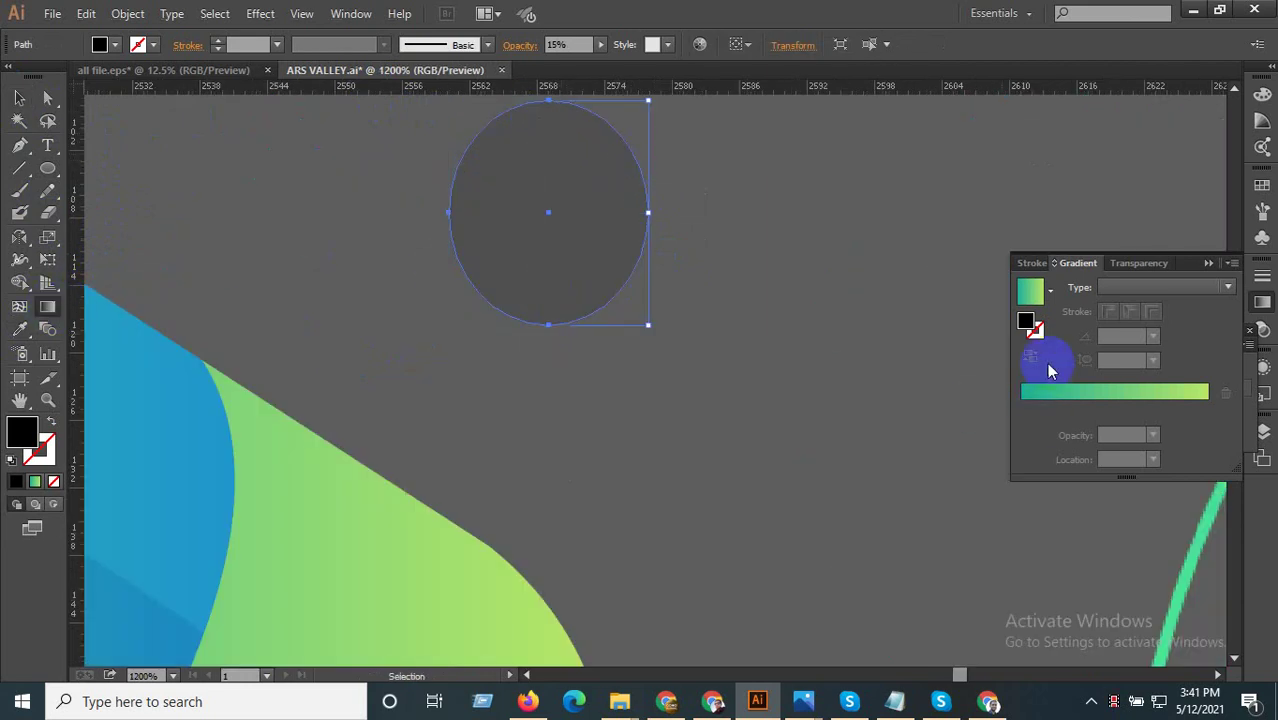
{"action": "double_click", "coordinate": [1041, 262]}
{"action": "left_click", "coordinate": [1069, 262]}
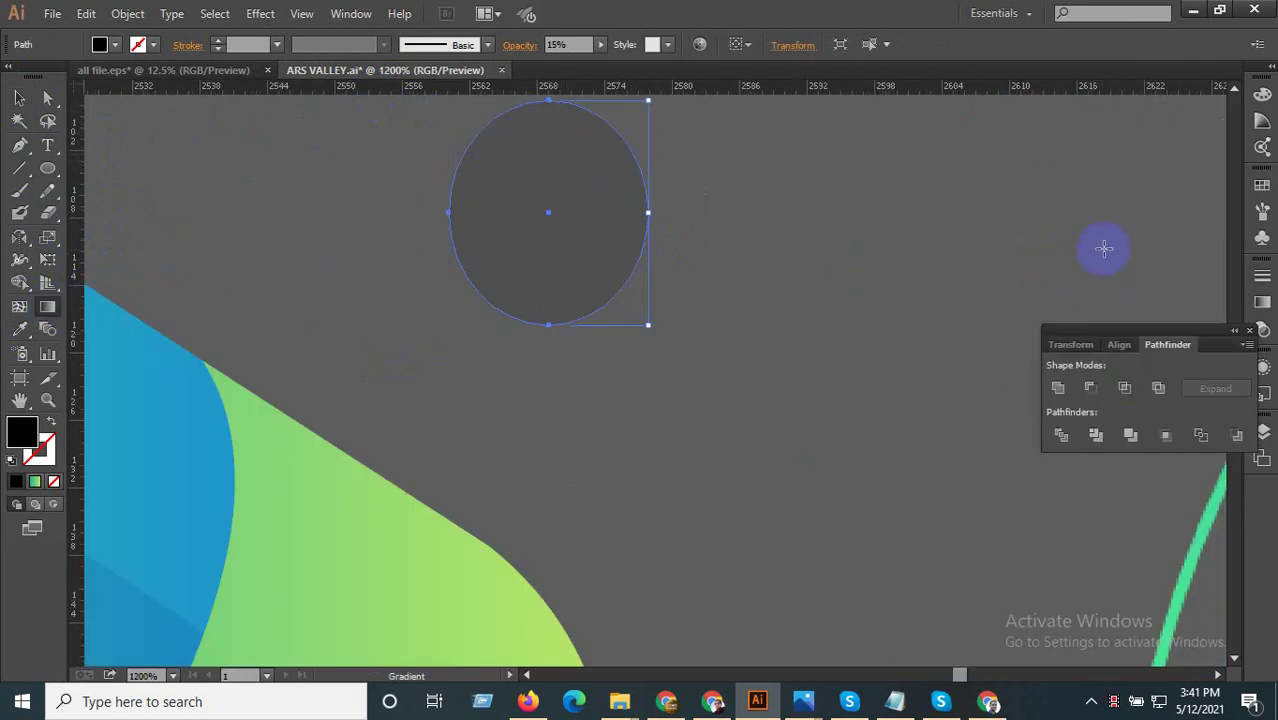
{"action": "double_click", "coordinate": [30, 430]}
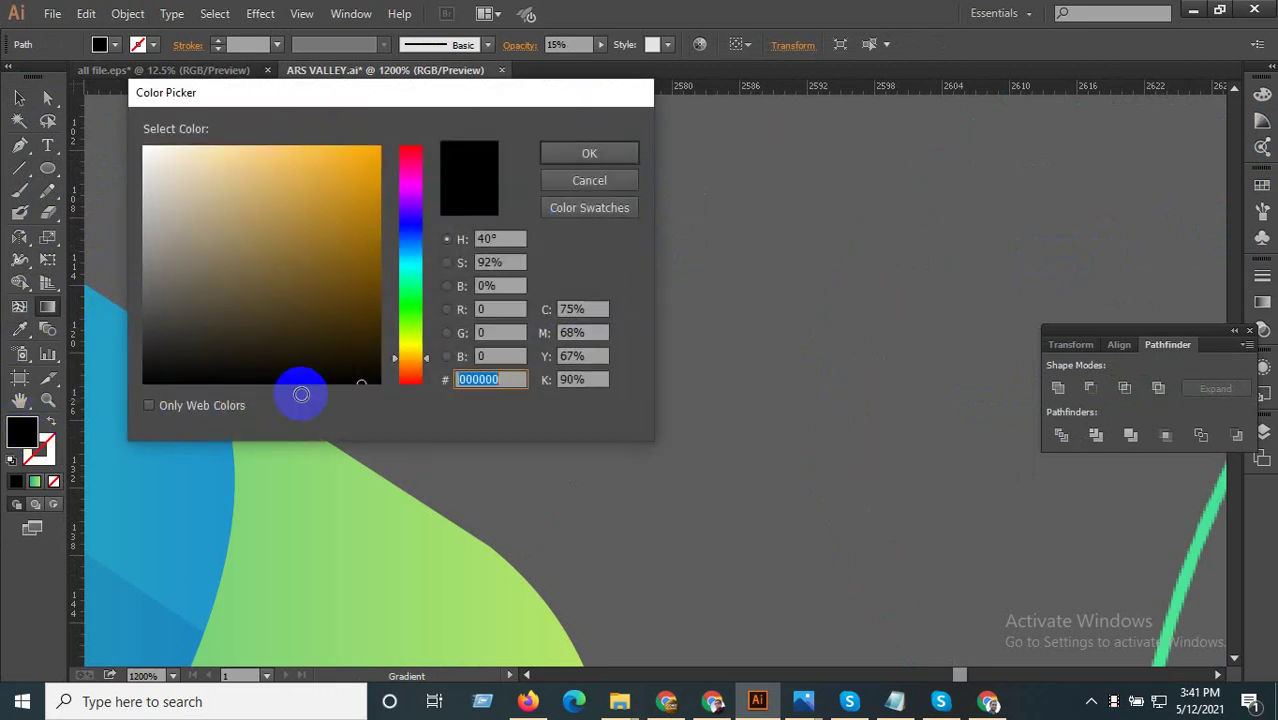
{"action": "left_click", "coordinate": [590, 153]}
{"action": "left_click", "coordinate": [1262, 300]}
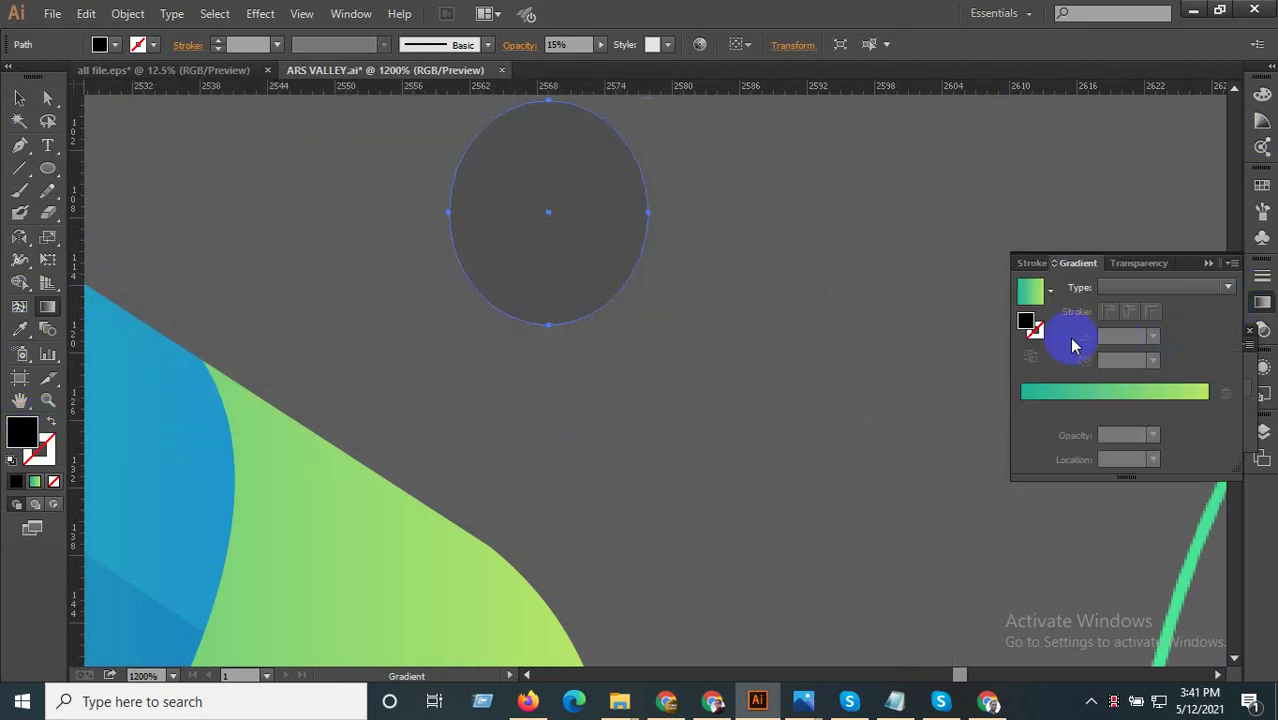
{"action": "double_click", "coordinate": [1028, 322]}
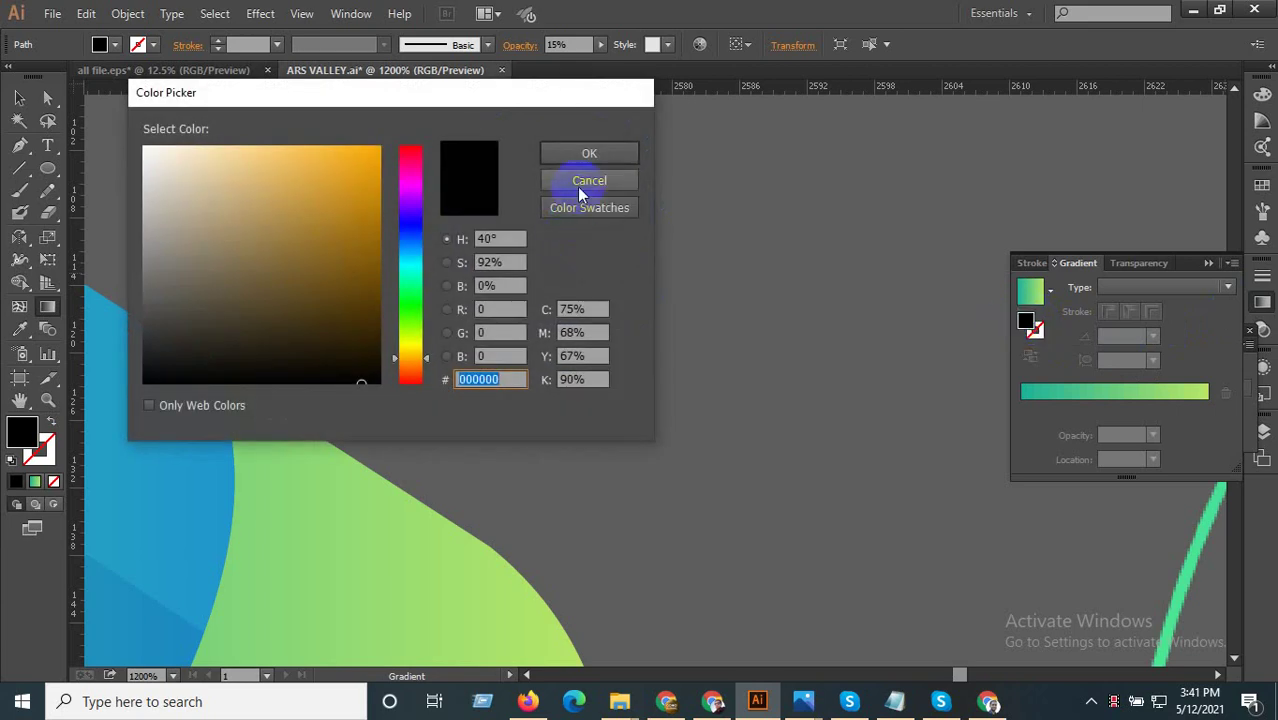
{"action": "left_click", "coordinate": [588, 181]}
{"action": "left_click", "coordinate": [1151, 393]}
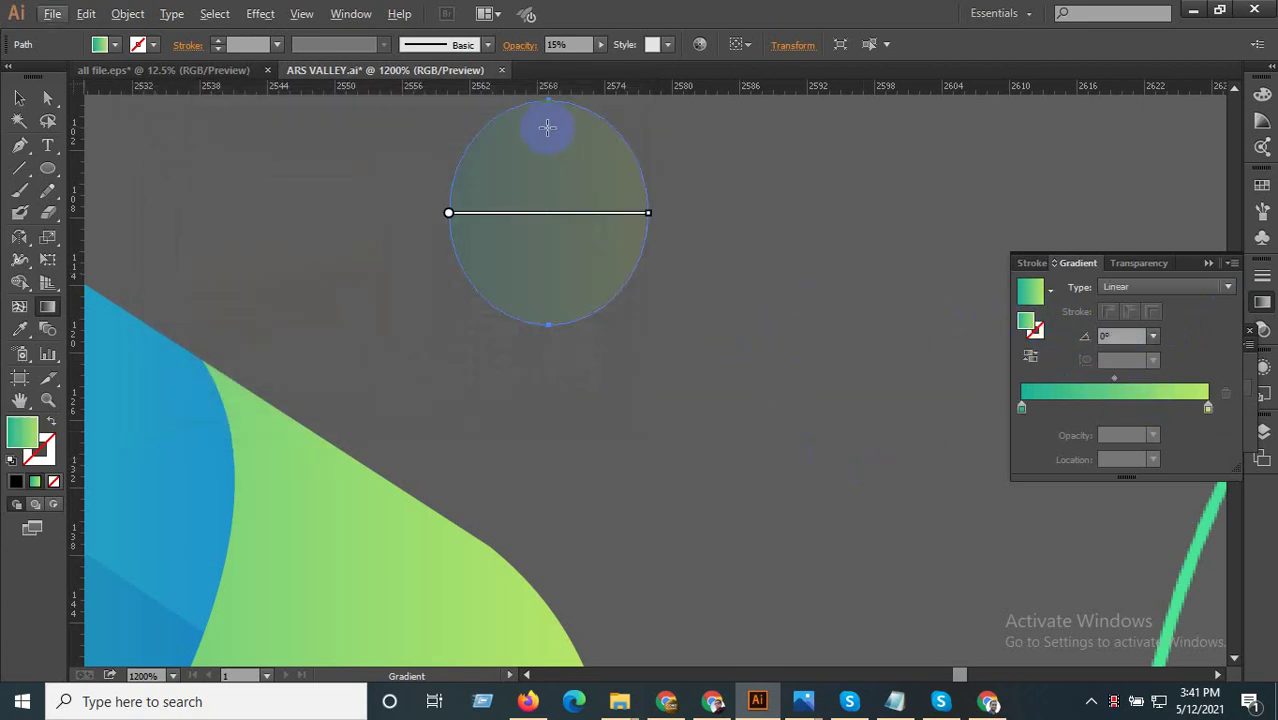
- Run the circle's teal-to-yellow-green gradient top to bottom at a 90° angle
{"action": "left_click_drag", "start_coordinate": [540, 104], "coordinate": [545, 330]}
{"action": "scroll", "coordinate": [670, 460], "scroll_direction": "down", "scroll_amount": 2, "text": "alt"}
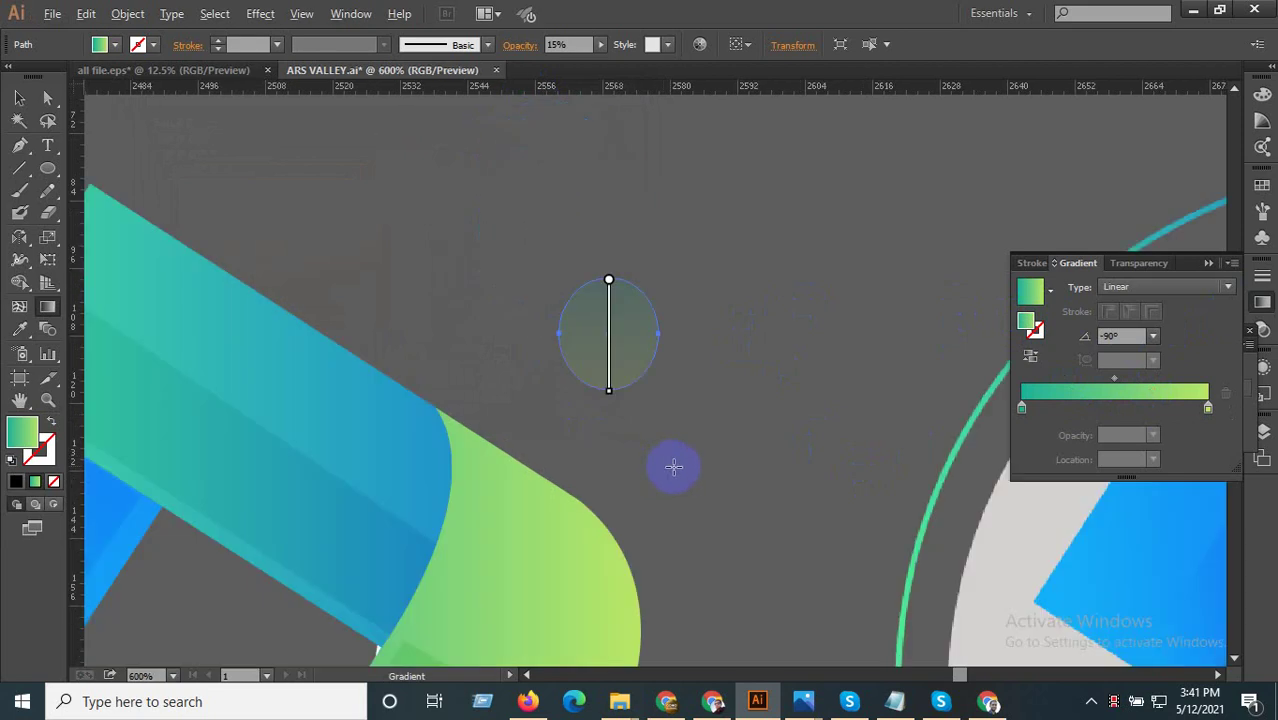
{"action": "scroll", "coordinate": [644, 461], "scroll_direction": "down", "scroll_amount": 2, "text": "alt"}
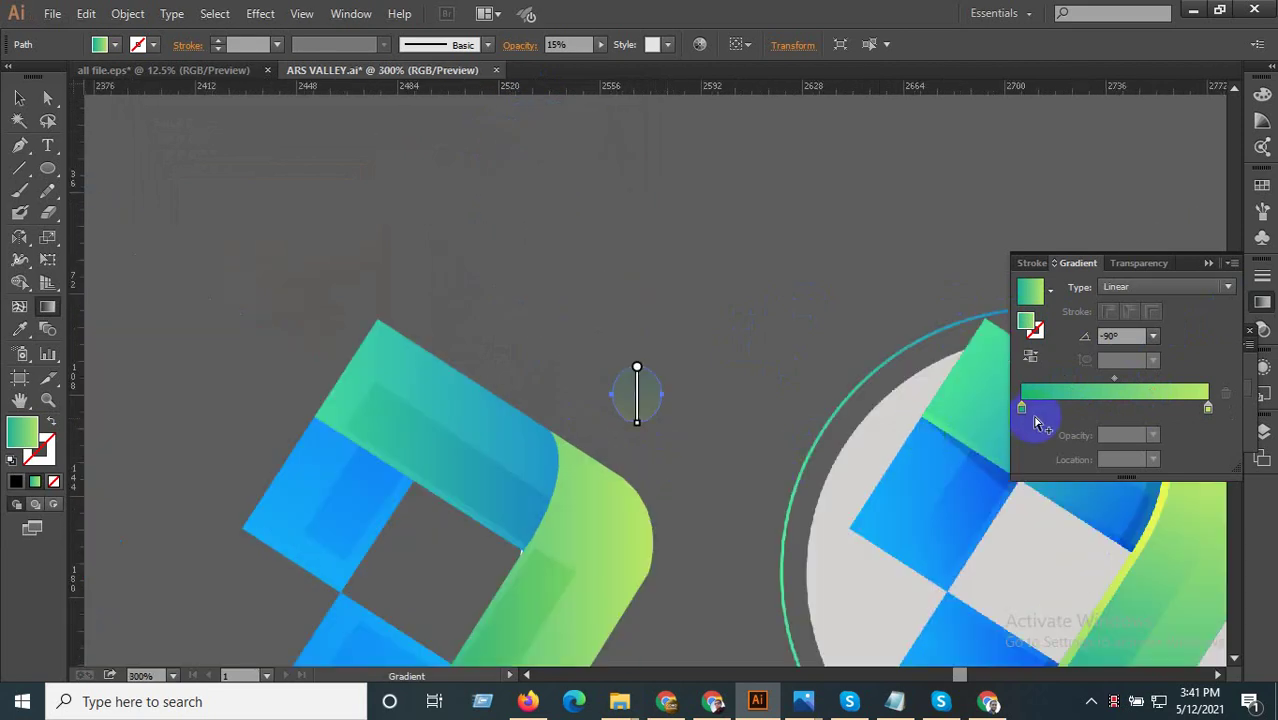
{"action": "left_click", "coordinate": [1021, 408]}
{"action": "double_click", "coordinate": [1022, 410]}
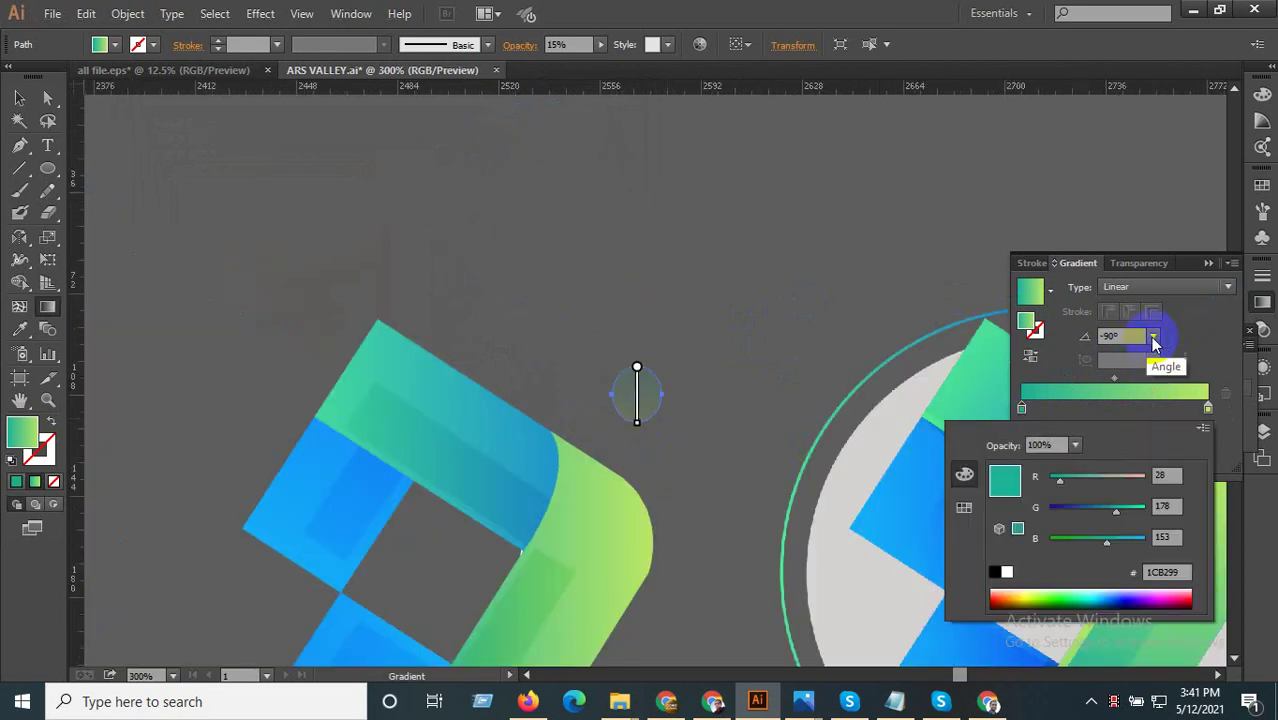
{"action": "left_click", "coordinate": [1153, 336]}
{"action": "left_click", "coordinate": [1178, 445]}
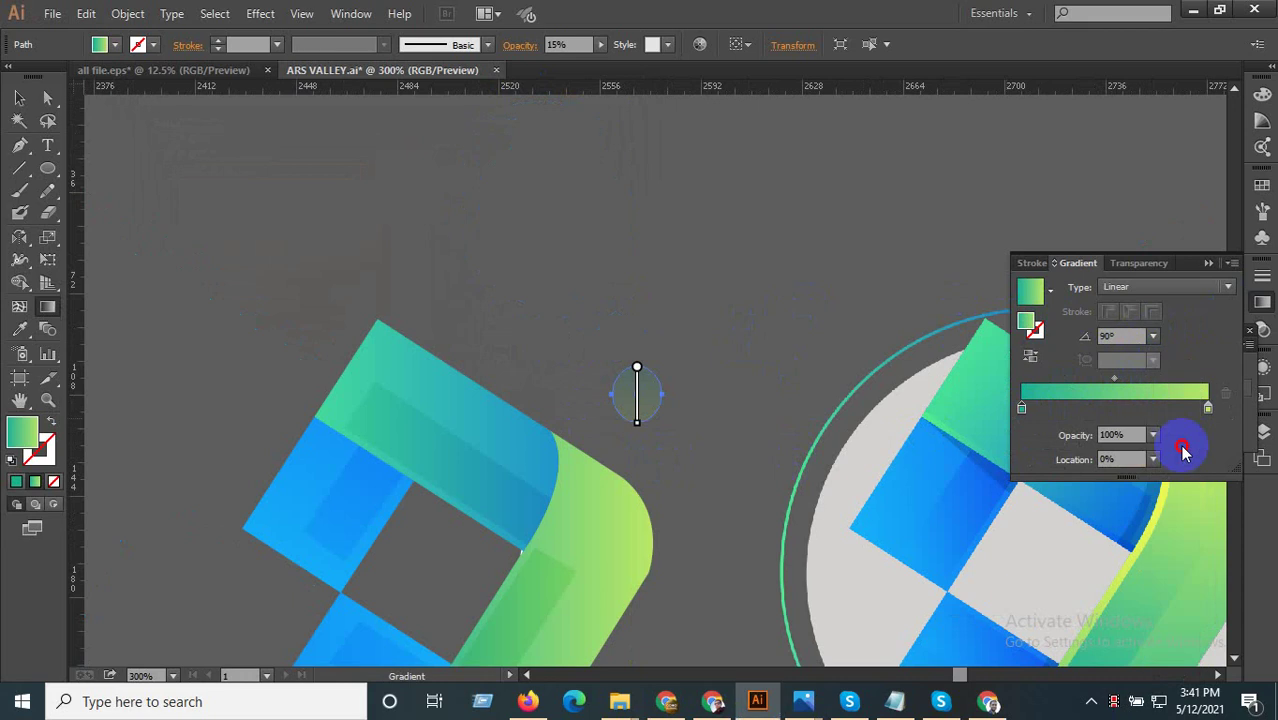
{"action": "left_click", "coordinate": [19, 98]}
{"action": "left_click", "coordinate": [327, 278]}
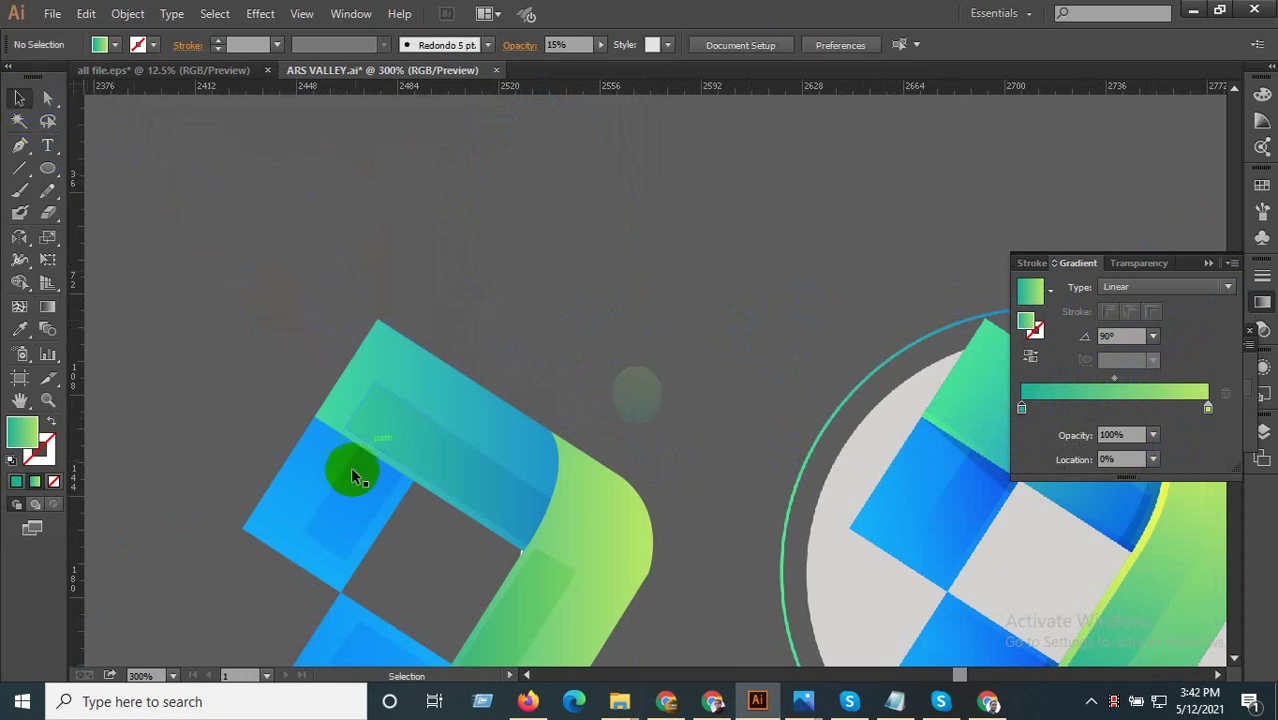
{"action": "left_click", "coordinate": [350, 532]}
{"action": "scroll", "coordinate": [350, 540], "scroll_direction": "up", "scroll_amount": 3}
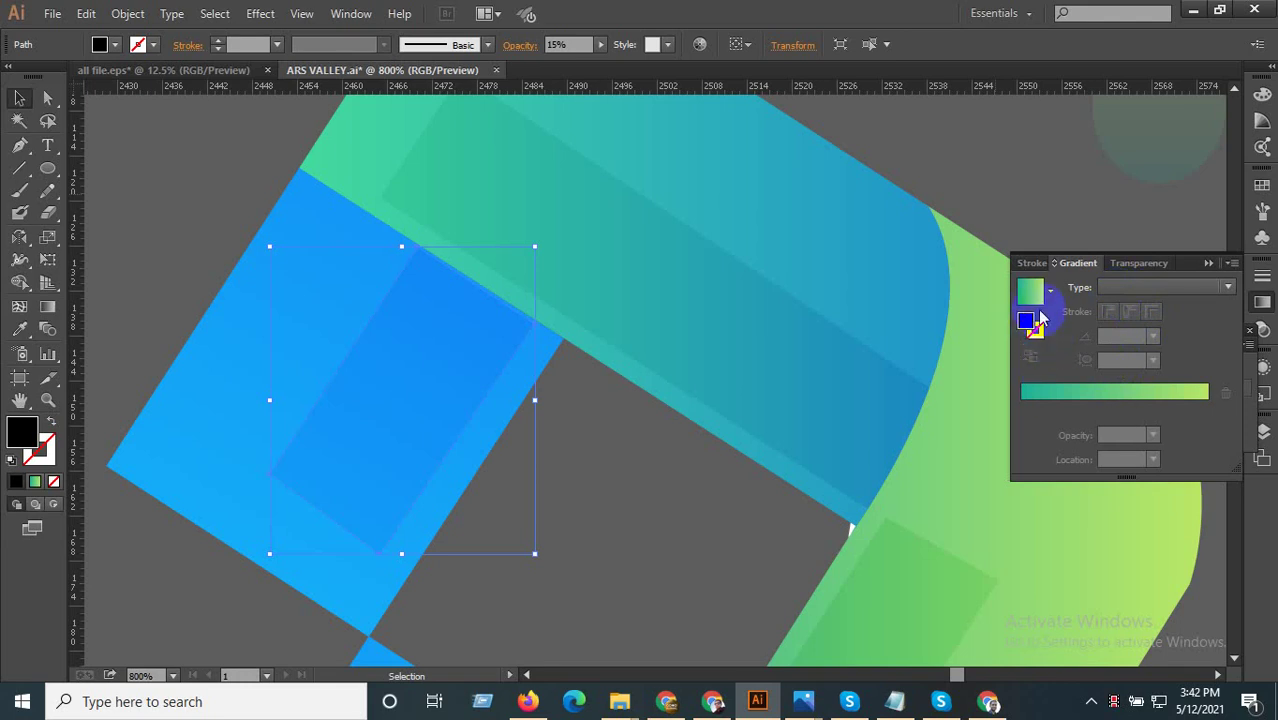
- Give the blue square a linear gradient without the teal stop, angled along its length
{"action": "left_click", "coordinate": [1052, 395]}
{"action": "left_click", "coordinate": [1022, 408]}
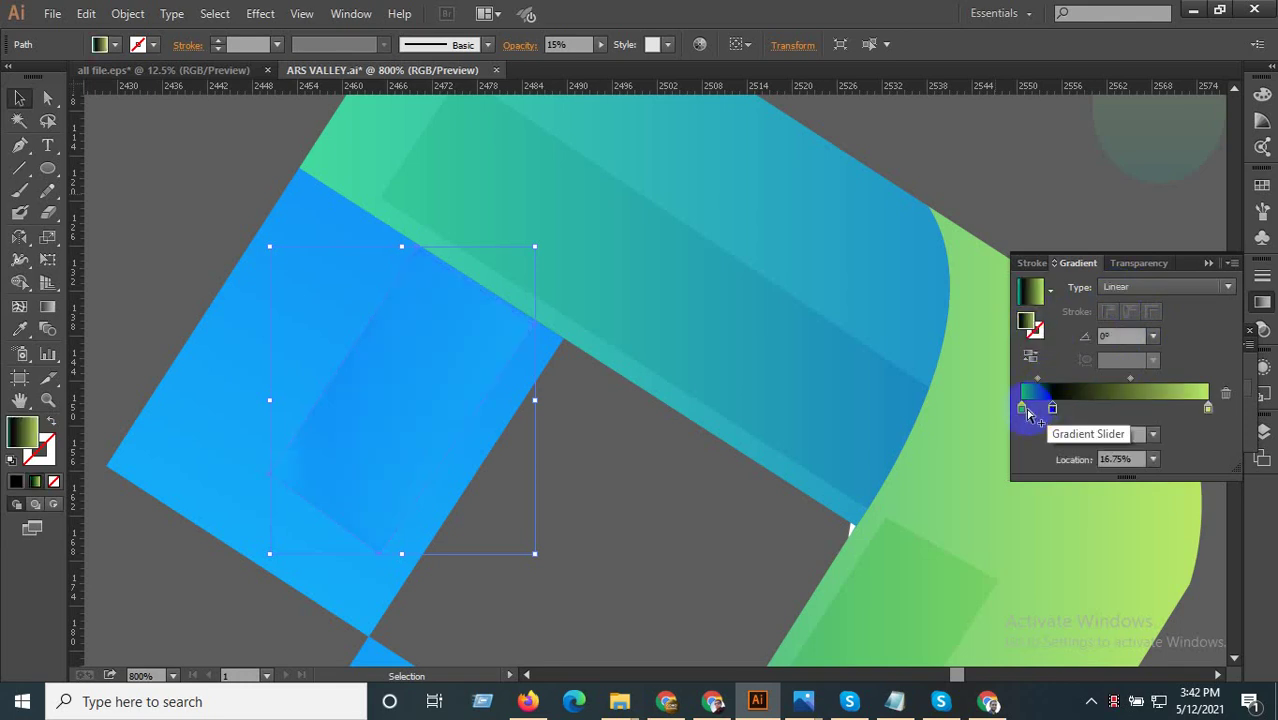
{"action": "left_click_drag", "start_coordinate": [1022, 410], "coordinate": [1032, 452]}
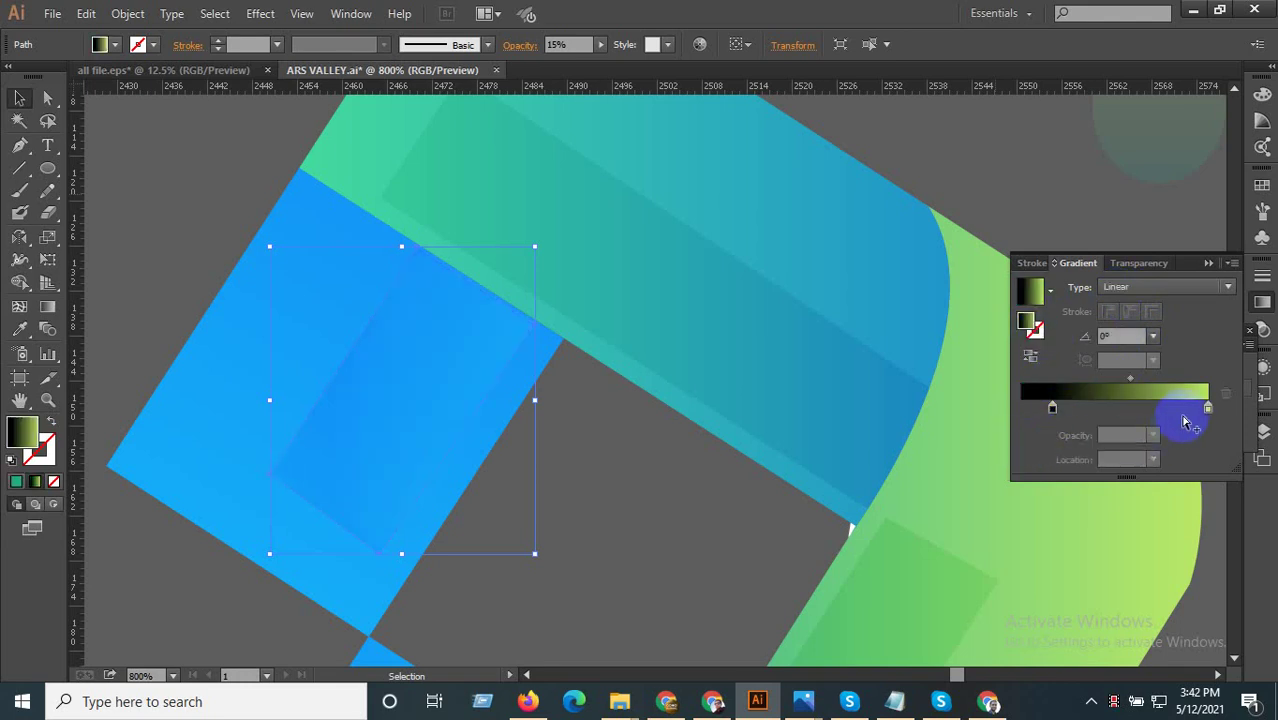
{"action": "left_click", "coordinate": [1211, 409]}
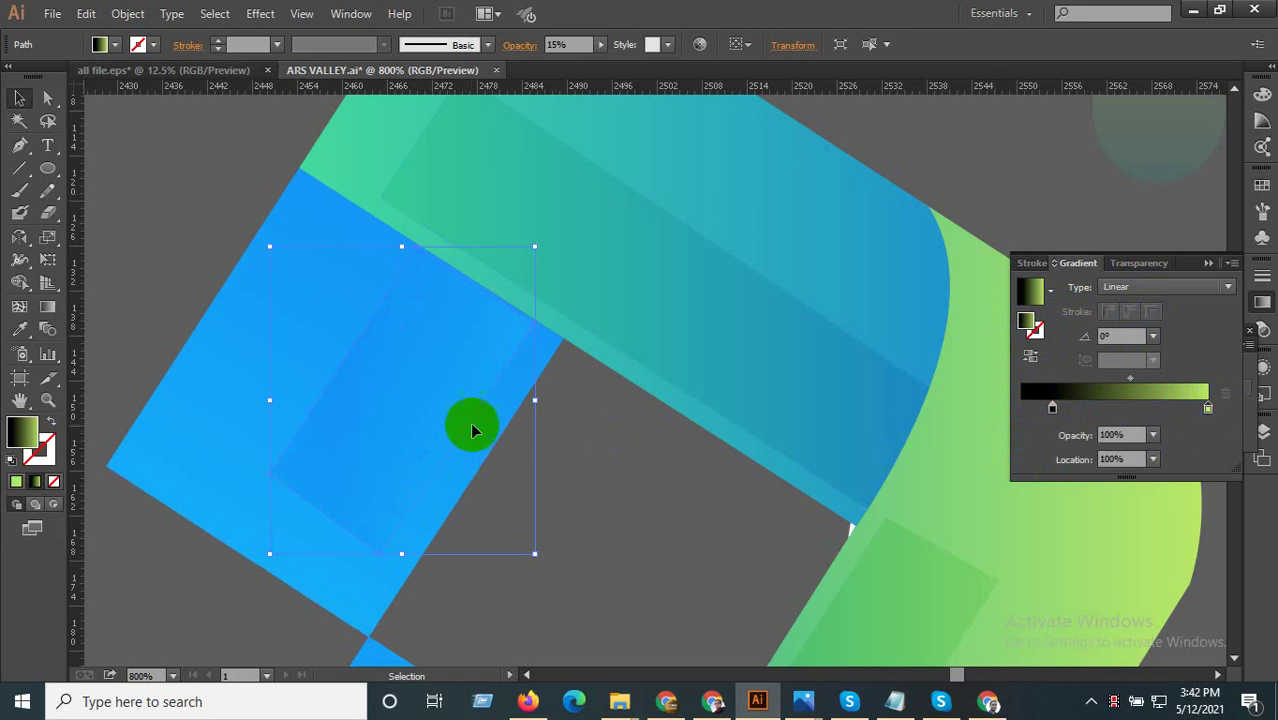
{"action": "key", "text": "ctrl+minus"}
{"action": "left_click", "coordinate": [47, 306]}
{"action": "key", "text": "ctrl+plus"}
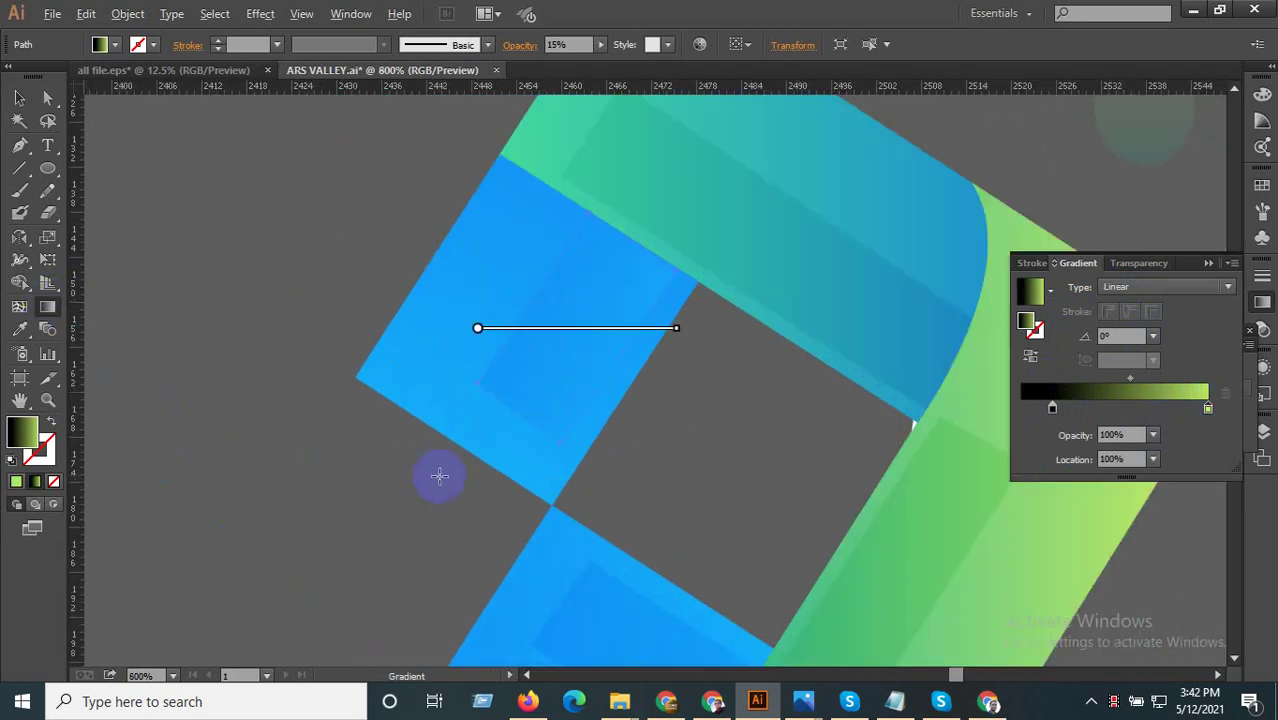
{"action": "key", "text": "ctrl+plus"}
{"action": "left_click_drag", "start_coordinate": [696, 162], "coordinate": [558, 397]}
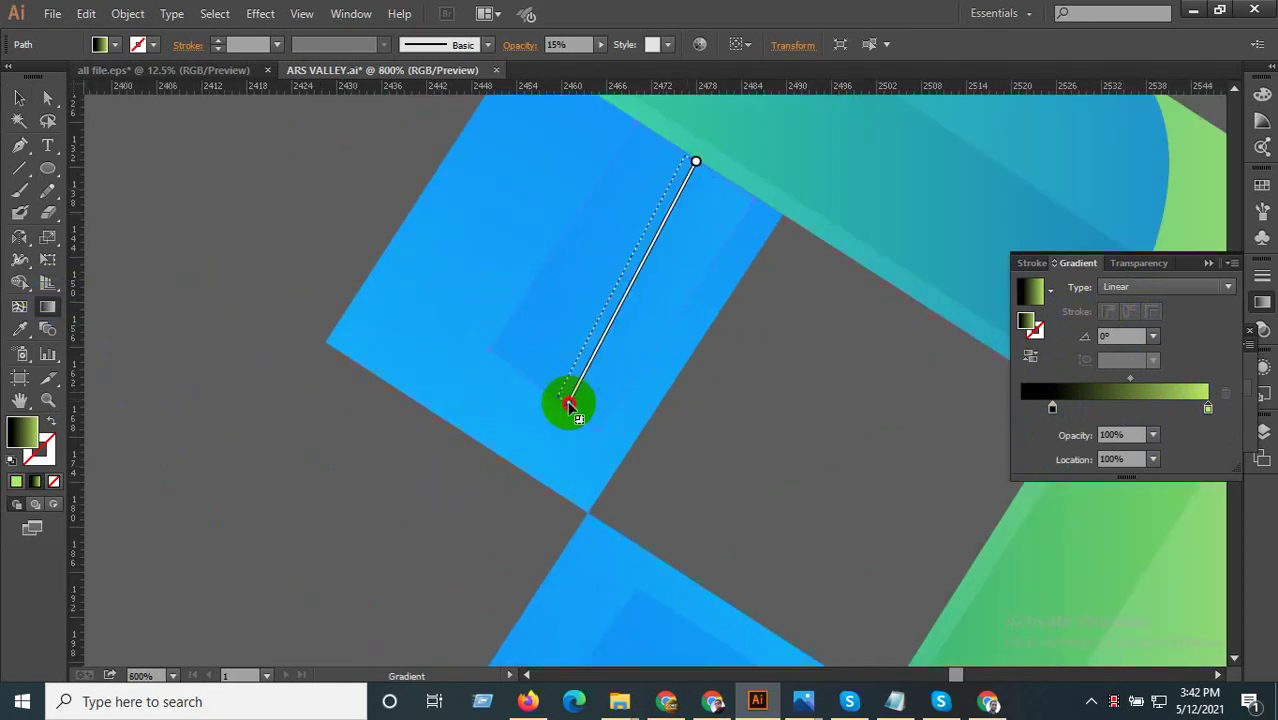
{"action": "left_click", "coordinate": [19, 97]}
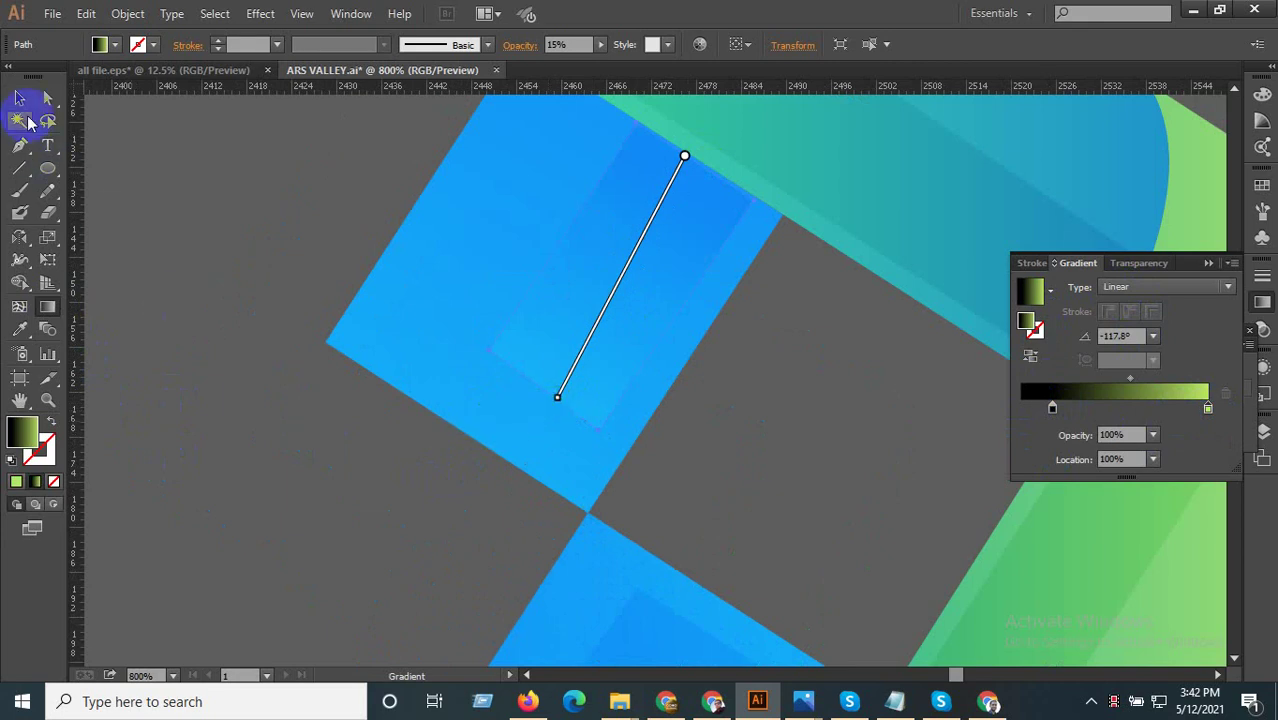
- Set the right gradient stop of the upper square's inner rectangle to 40% opacity
{"action": "left_click", "coordinate": [137, 177]}
{"action": "key", "text": "ctrl+minus"}
{"action": "scroll", "coordinate": [318, 467], "scroll_direction": "down", "scroll_amount": 1}
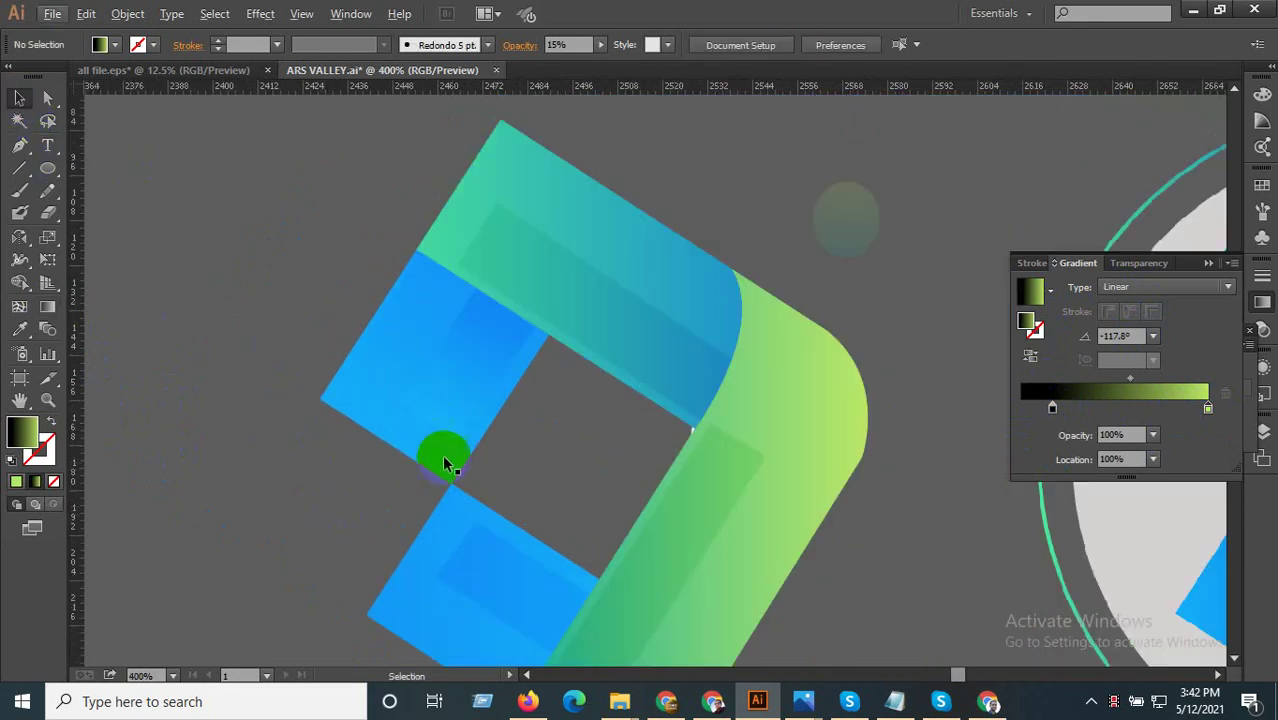
{"action": "left_click", "coordinate": [460, 406]}
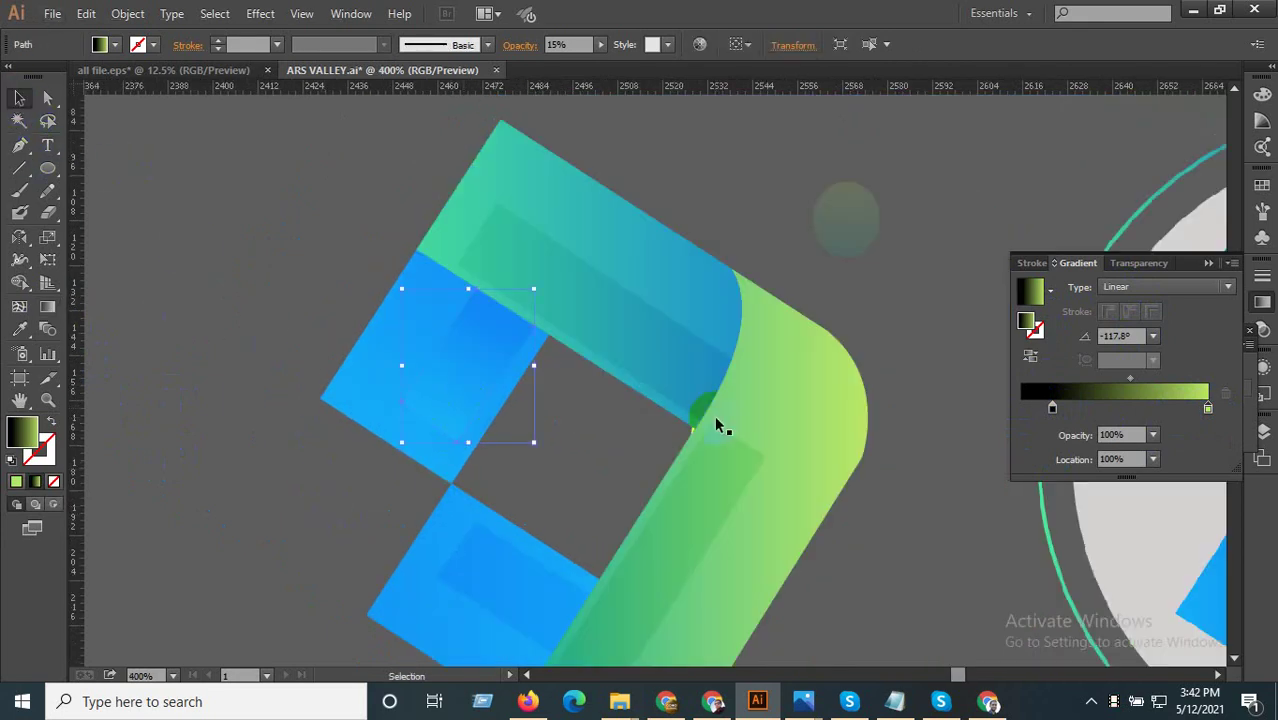
{"action": "double_click", "coordinate": [1208, 408]}
{"action": "left_click", "coordinate": [1141, 416]}
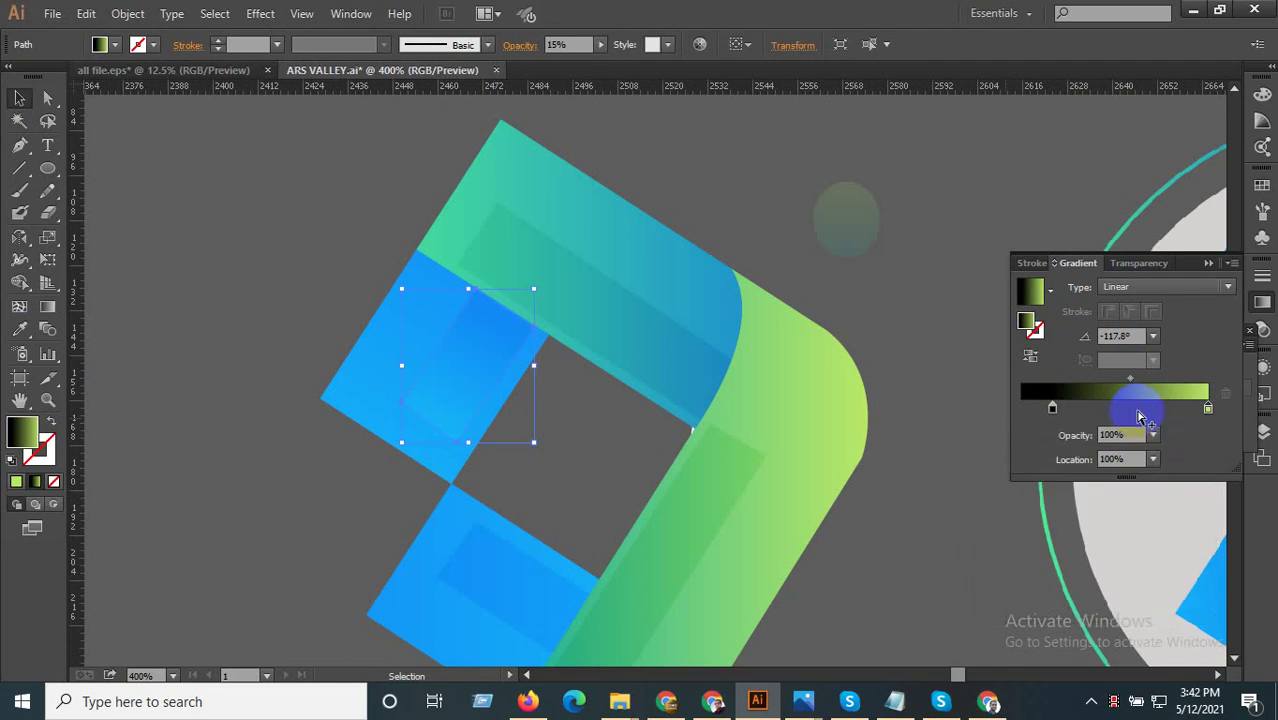
{"action": "left_click", "coordinate": [1153, 435]}
{"action": "left_click", "coordinate": [1170, 530]}
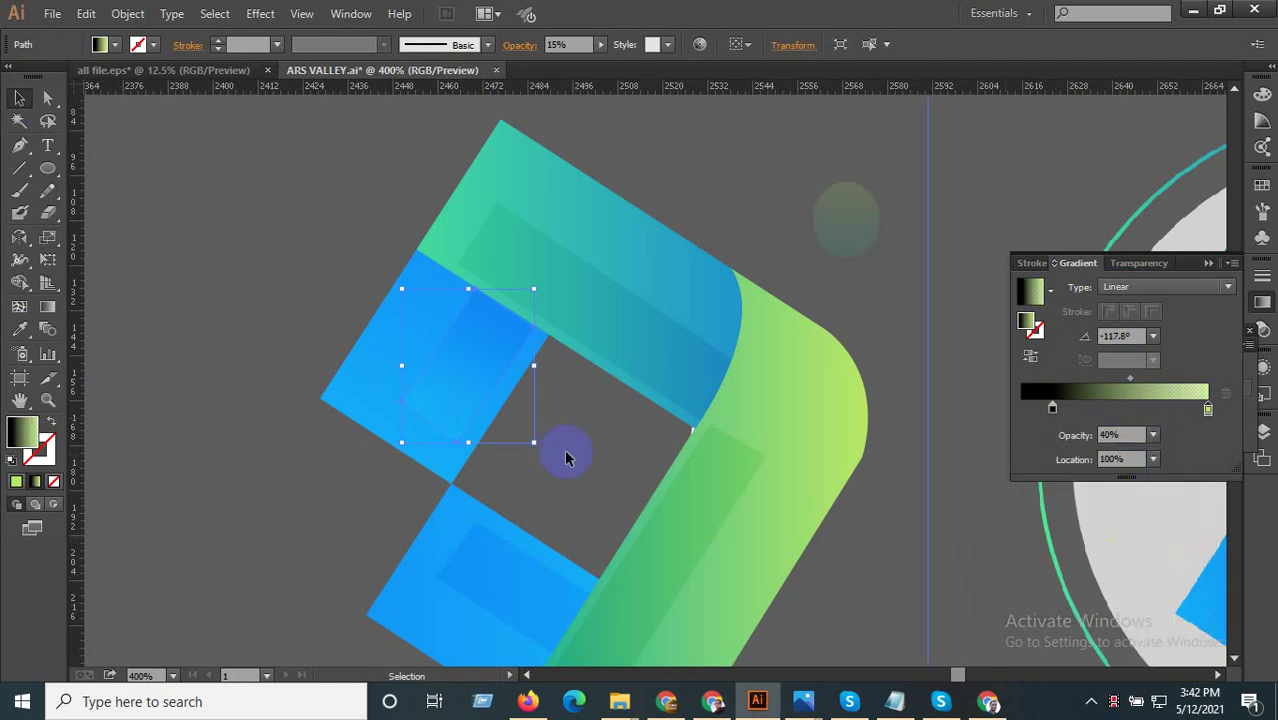
- Copy the translucent gradient onto the lower square's small rectangle, angled toward the lower right
{"action": "left_click", "coordinate": [290, 310]}
{"action": "scroll", "coordinate": [706, 392], "scroll_direction": "down", "scroll_amount": 3}
{"action": "scroll", "coordinate": [712, 468], "scroll_direction": "up", "scroll_amount": 2}
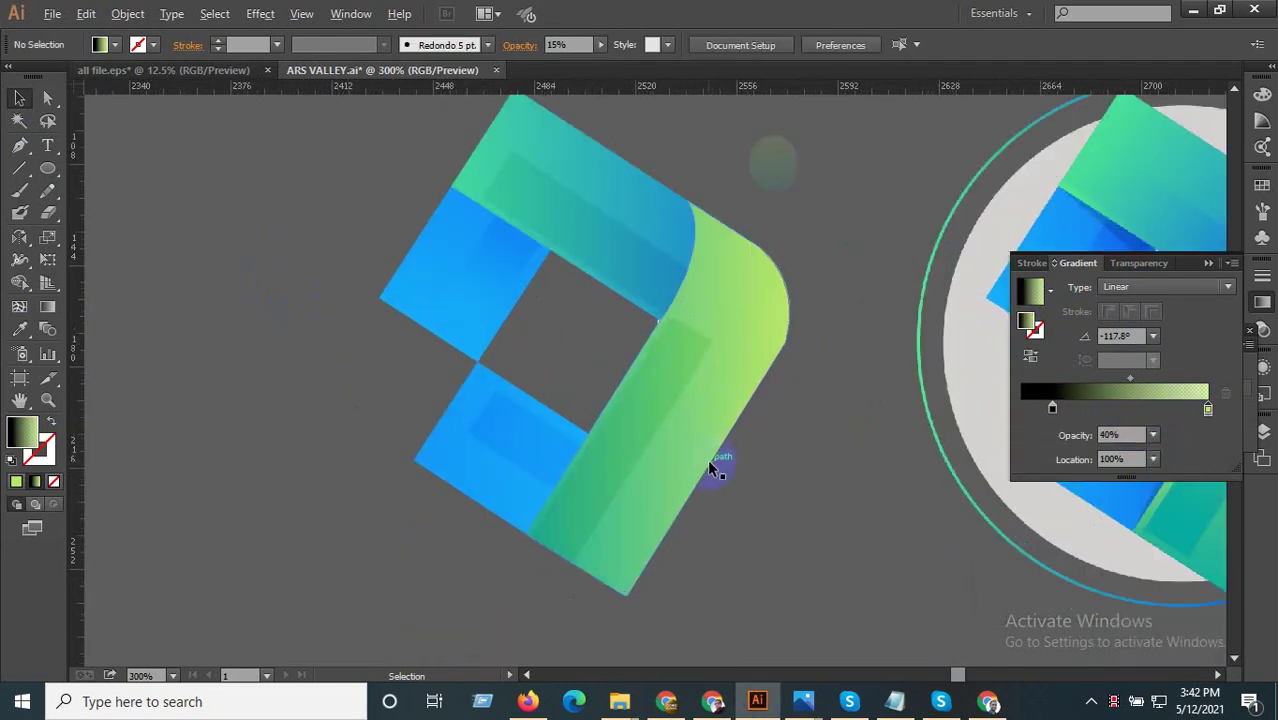
{"action": "left_click", "coordinate": [500, 289]}
{"action": "left_click", "coordinate": [513, 434]}
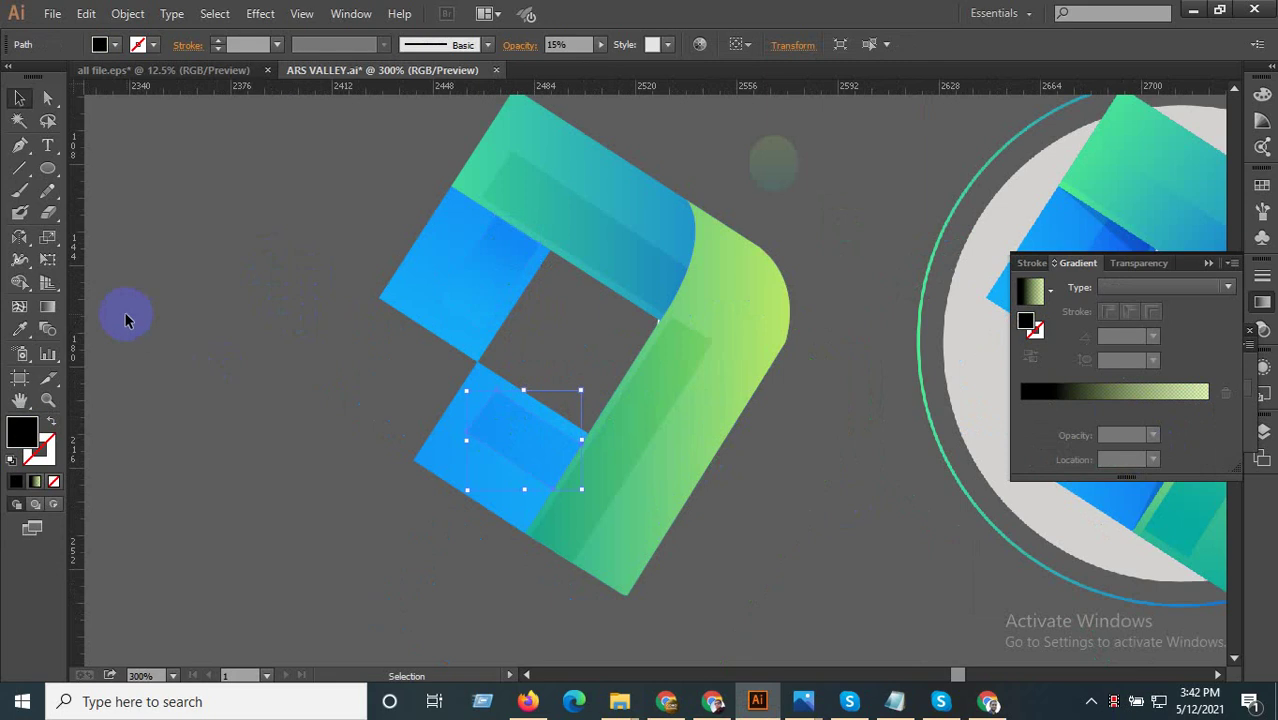
{"action": "left_click", "coordinate": [19, 329]}
{"action": "left_click", "coordinate": [517, 256]}
{"action": "left_click", "coordinate": [426, 315]}
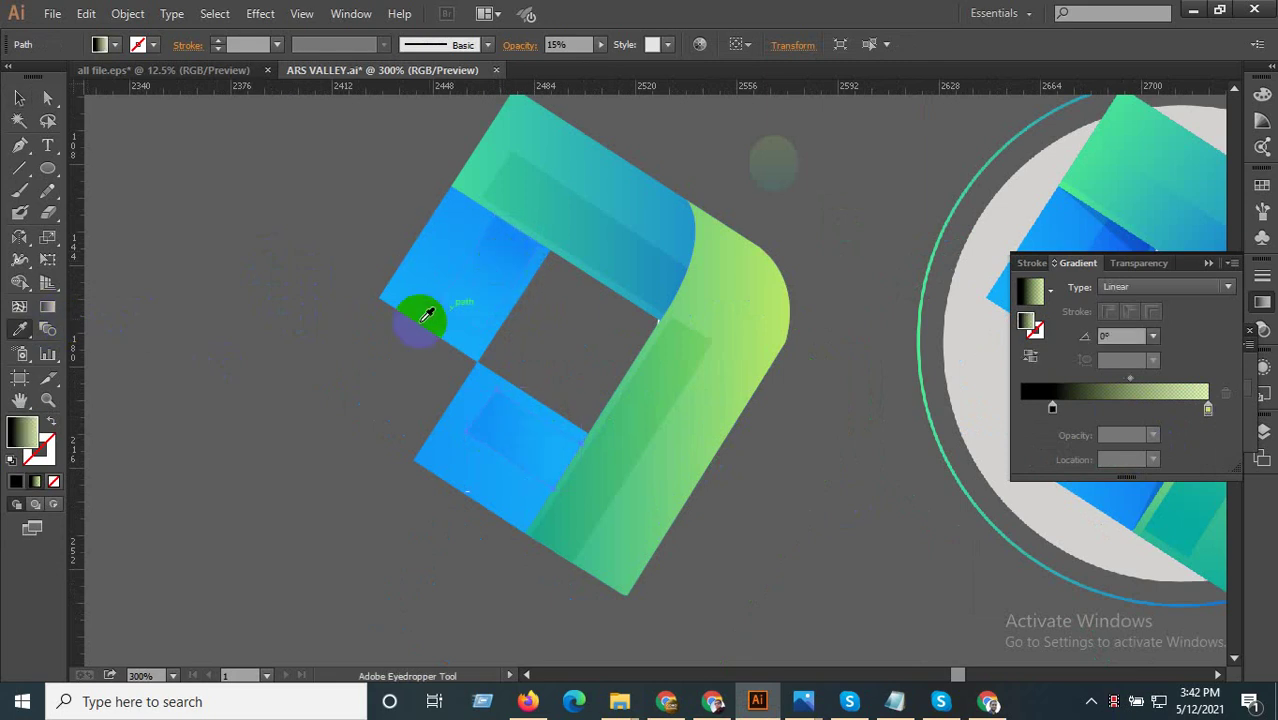
{"action": "left_click", "coordinate": [47, 306]}
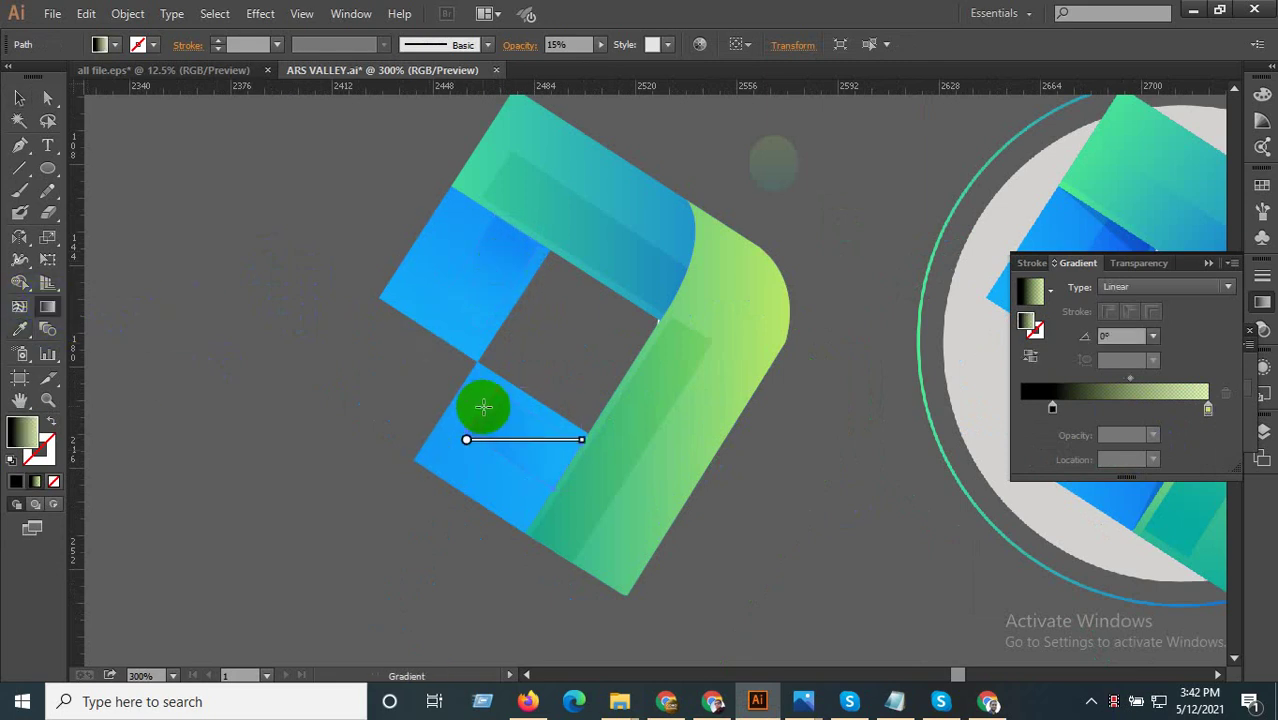
{"action": "mouse_move", "coordinate": [483, 406]}
{"action": "left_mouse_down"}
{"action": "mouse_move", "coordinate": [575, 471]}
{"action": "mouse_move", "coordinate": [470, 413]}
{"action": "left_mouse_up"}
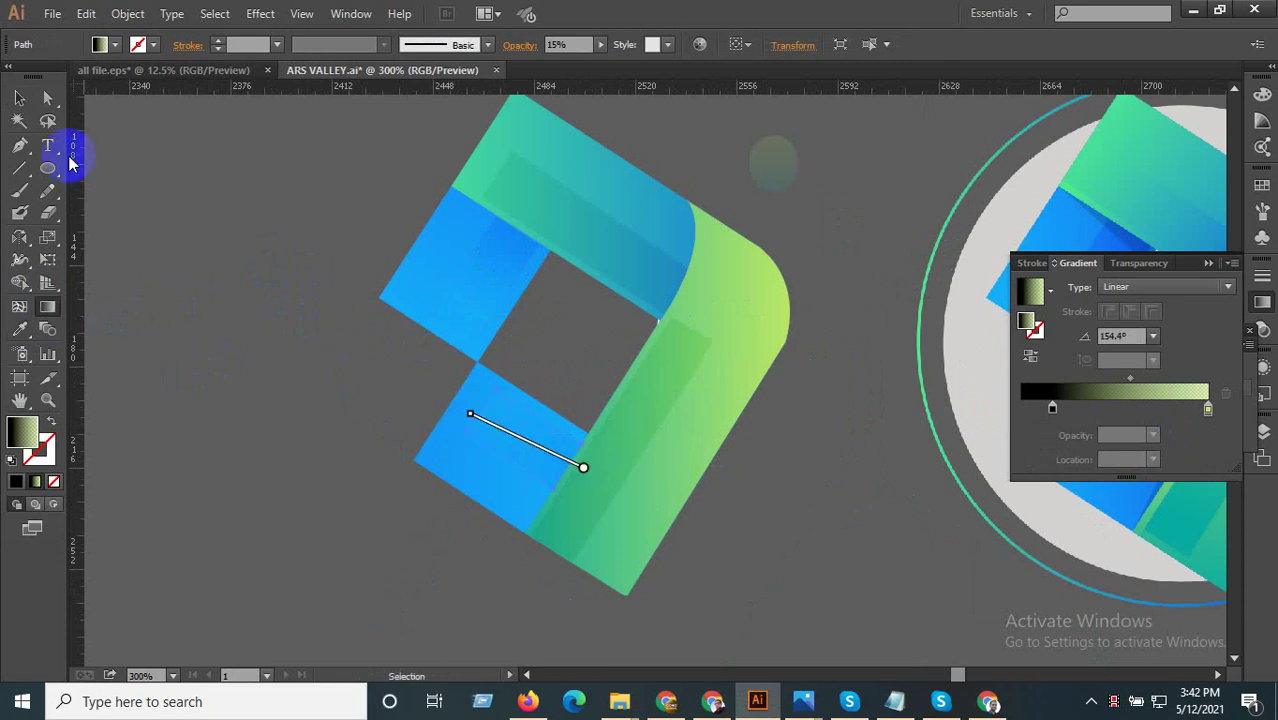
{"action": "left_click", "coordinate": [19, 100]}
- Move the highlight gradient midpoints to 74.85% on the lower square and 87% on the upper
{"action": "left_click", "coordinate": [546, 500]}
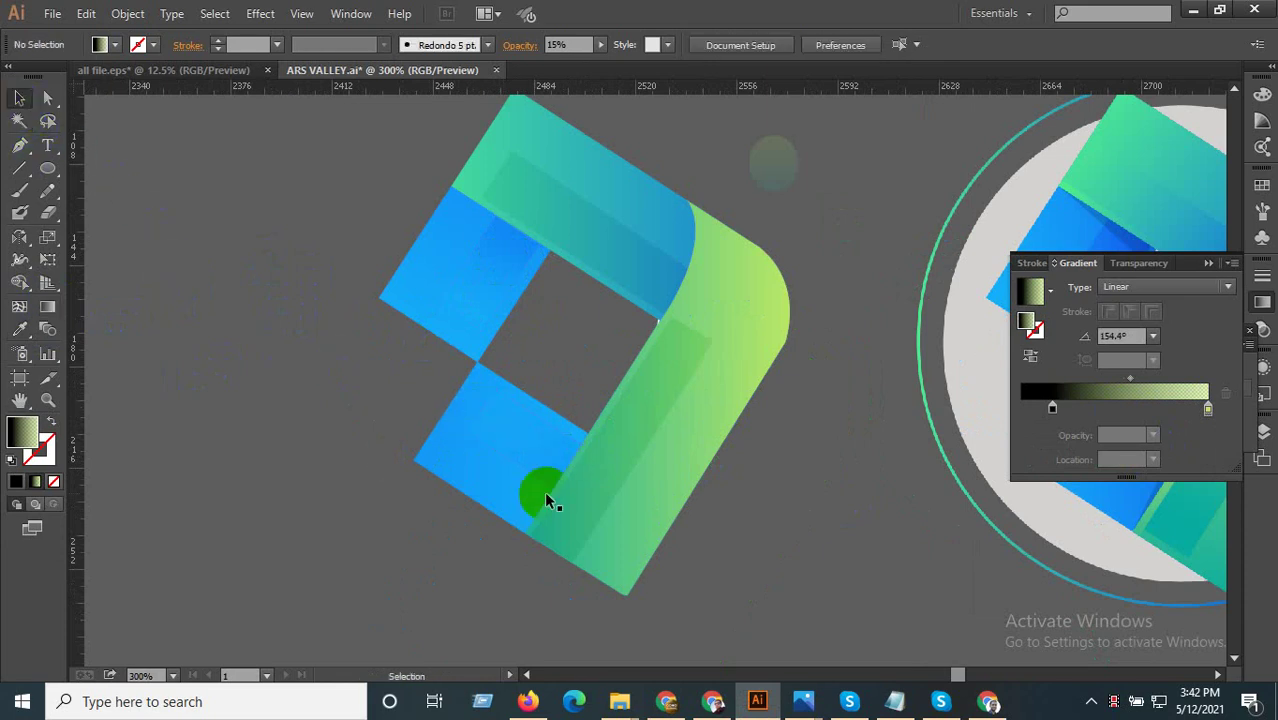
{"action": "left_click", "coordinate": [618, 454]}
{"action": "left_click", "coordinate": [267, 457]}
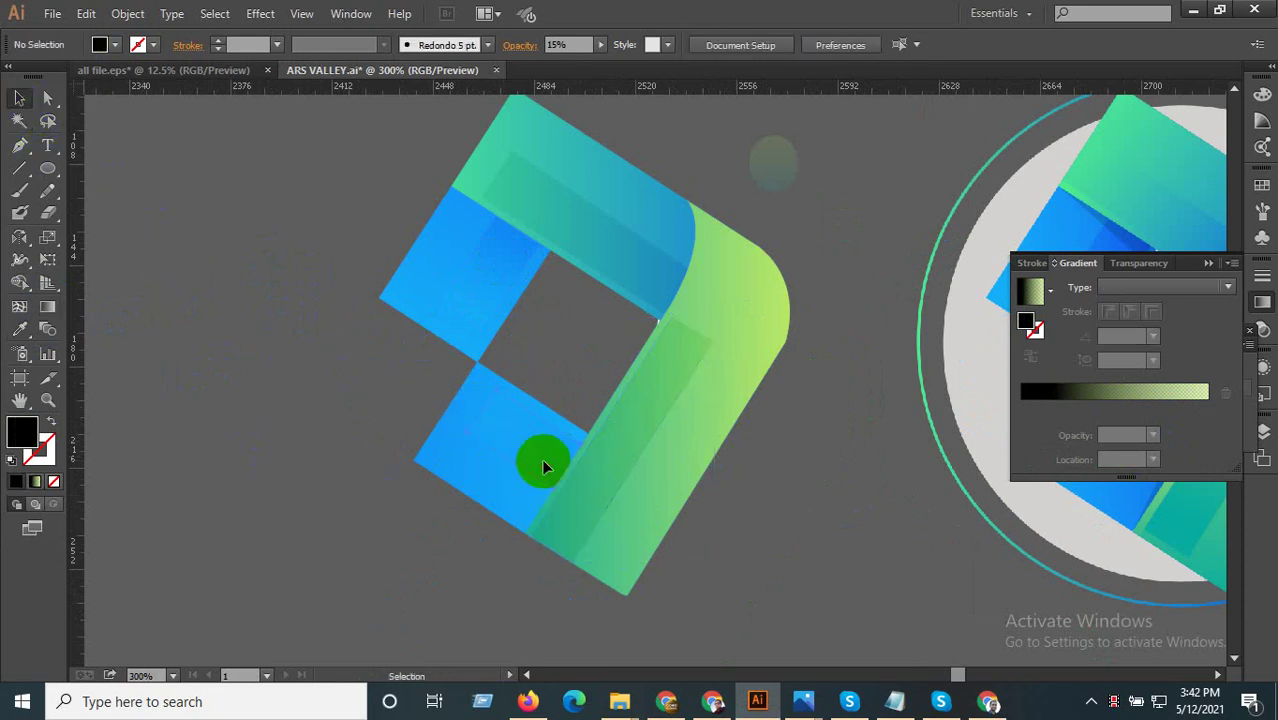
{"action": "left_click", "coordinate": [544, 467]}
{"action": "left_click", "coordinate": [1155, 380]}
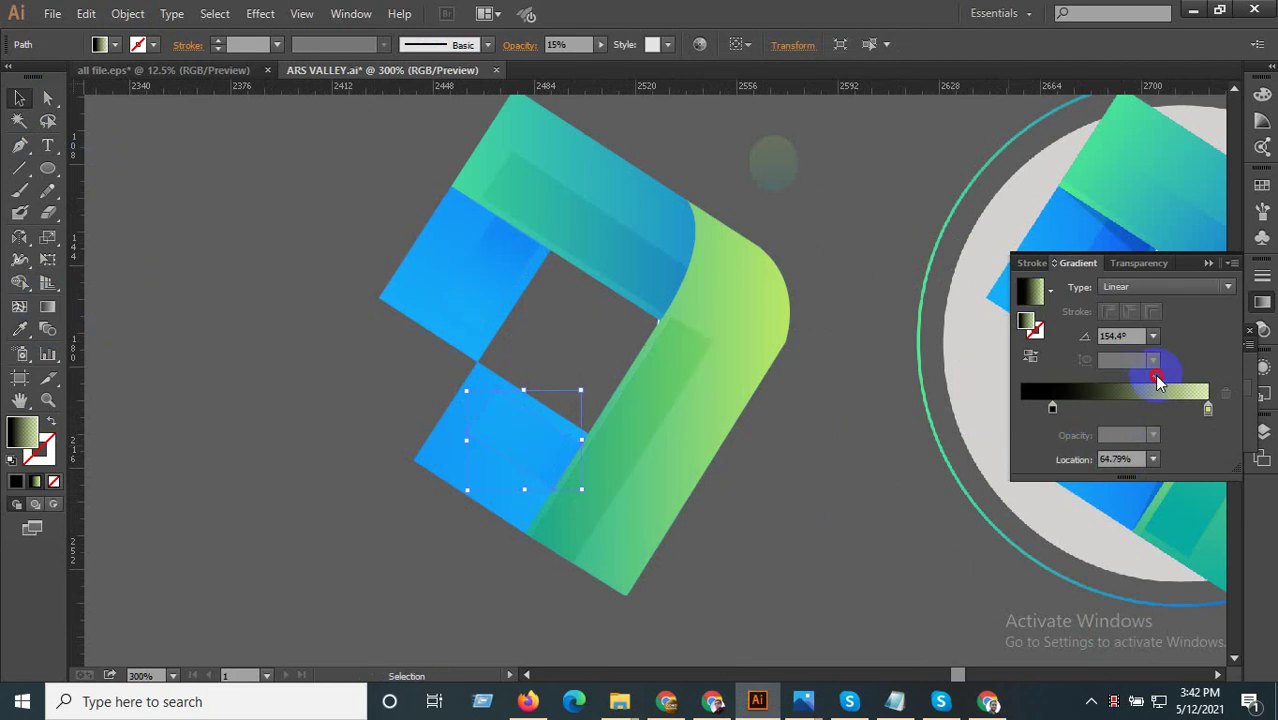
{"action": "left_click_drag", "start_coordinate": [1157, 380], "coordinate": [1188, 379]}
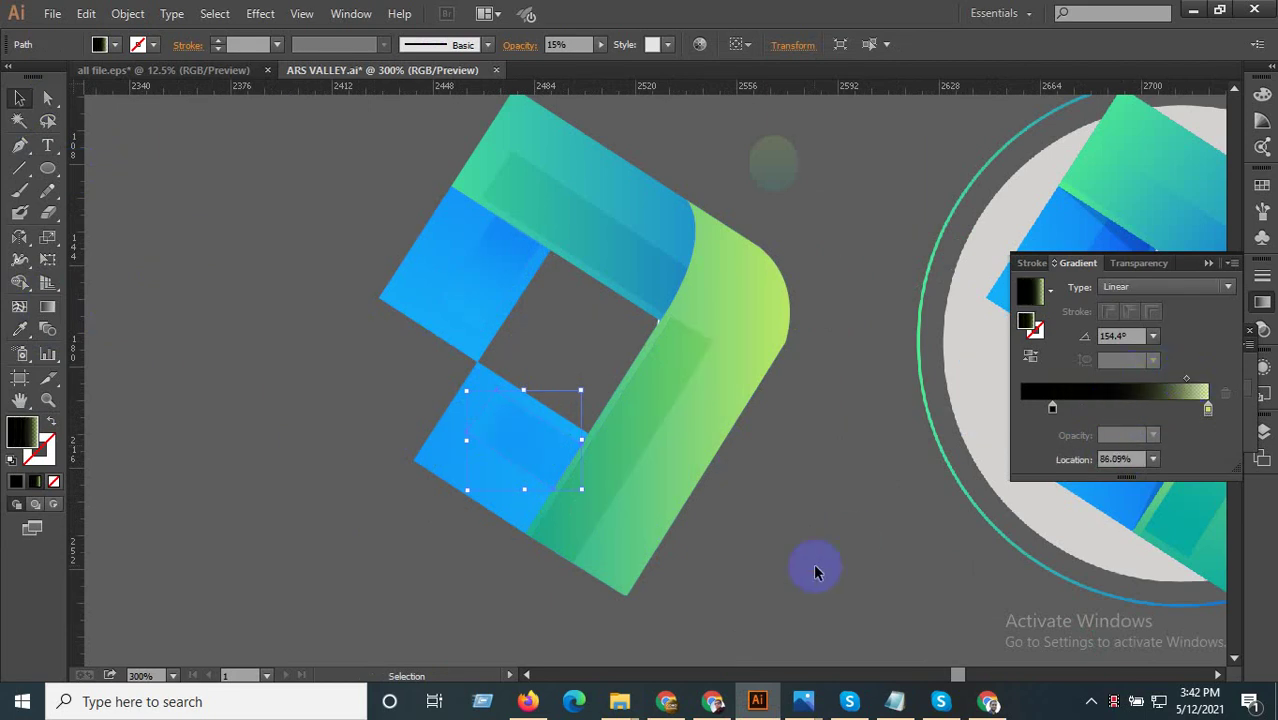
{"action": "left_click", "coordinate": [815, 566]}
{"action": "left_click", "coordinate": [499, 275]}
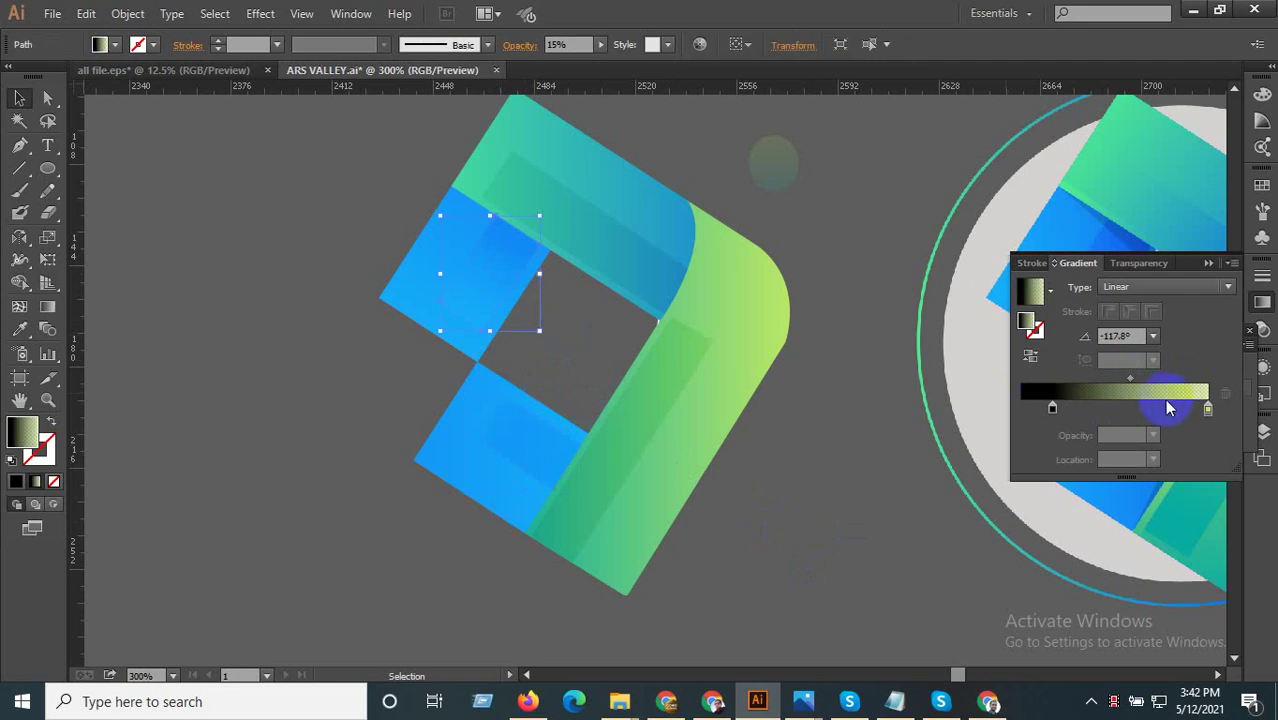
{"action": "left_click_drag", "start_coordinate": [1131, 378], "coordinate": [1188, 378]}
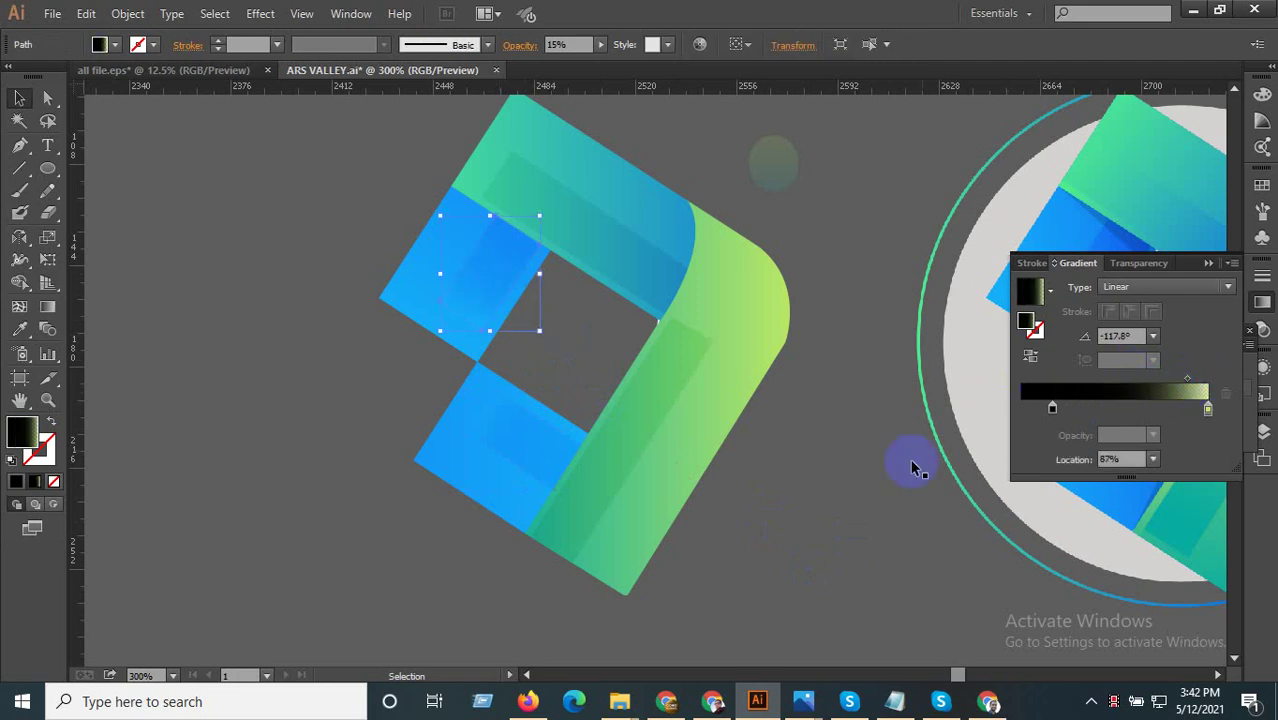
{"action": "left_click", "coordinate": [880, 549]}
- Apply a 0° linear gradient to the top band's highlight path
{"action": "key", "text": "ctrl+minus"}
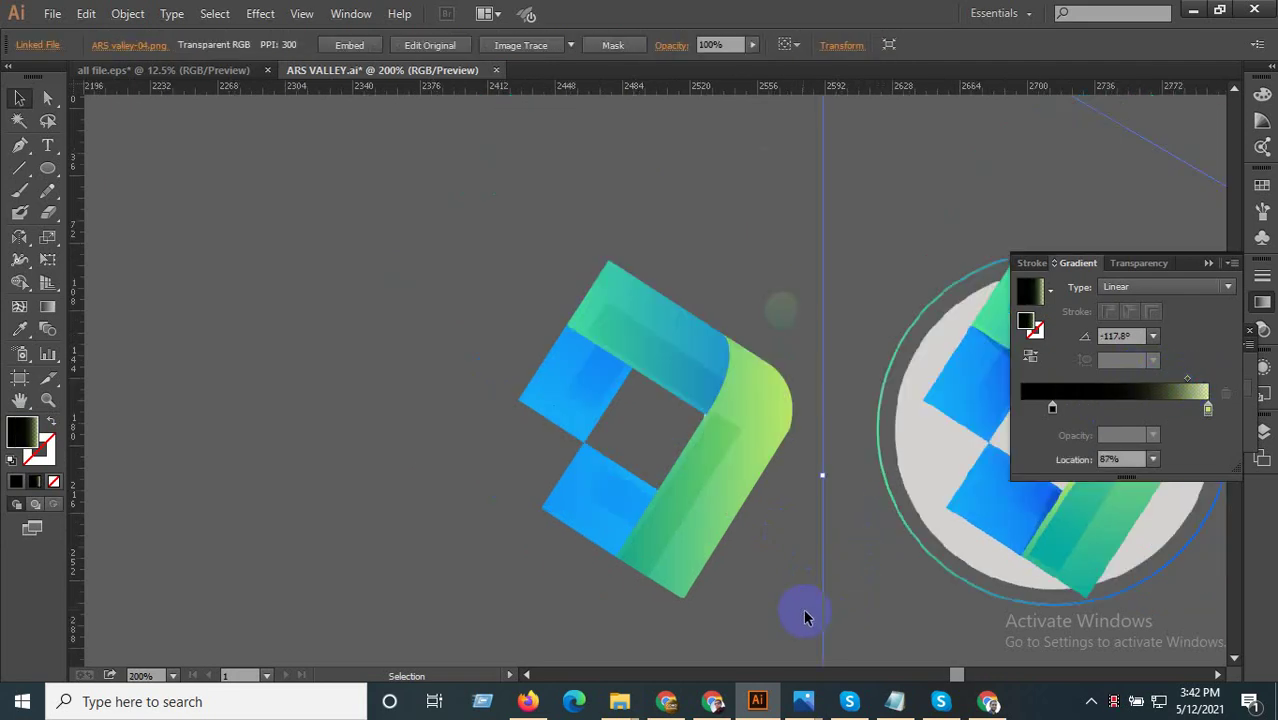
{"action": "scroll", "coordinate": [576, 622], "scroll_direction": "down", "scroll_amount": 2}
{"action": "scroll", "coordinate": [636, 613], "scroll_direction": "down", "scroll_amount": 1}
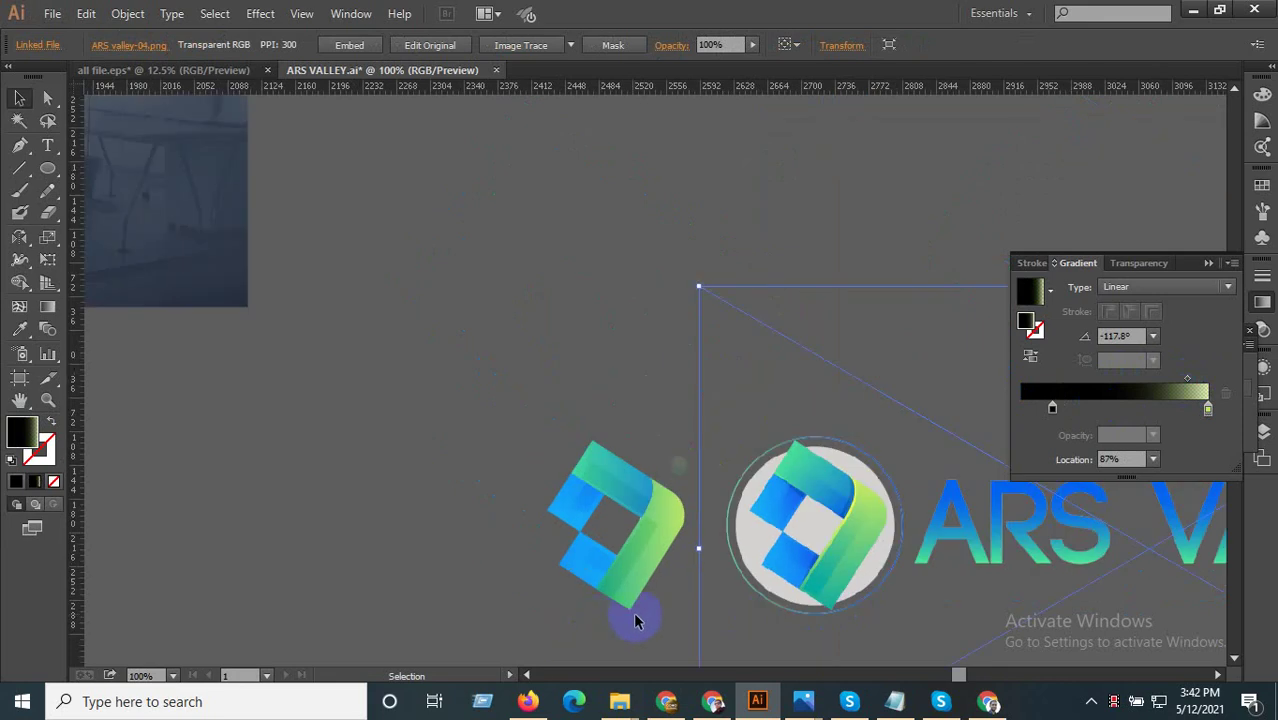
{"action": "scroll", "coordinate": [650, 620], "scroll_direction": "up", "scroll_amount": 3}
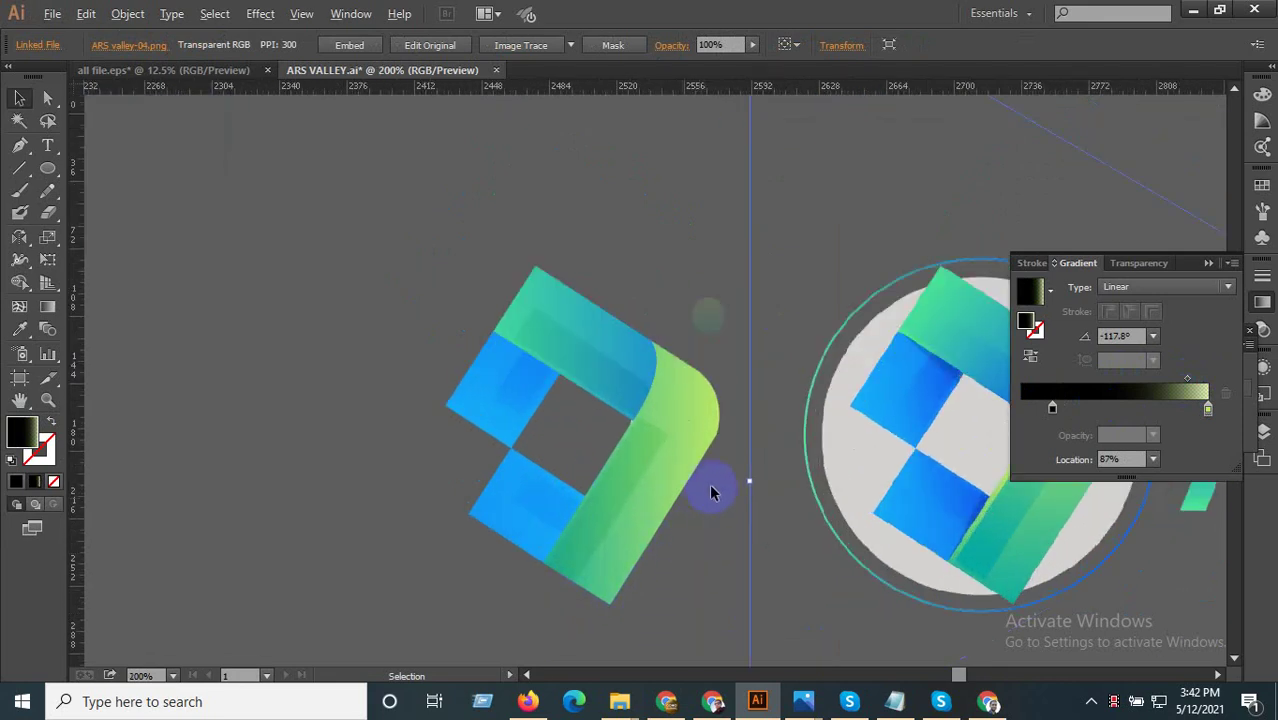
{"action": "left_click", "coordinate": [641, 451]}
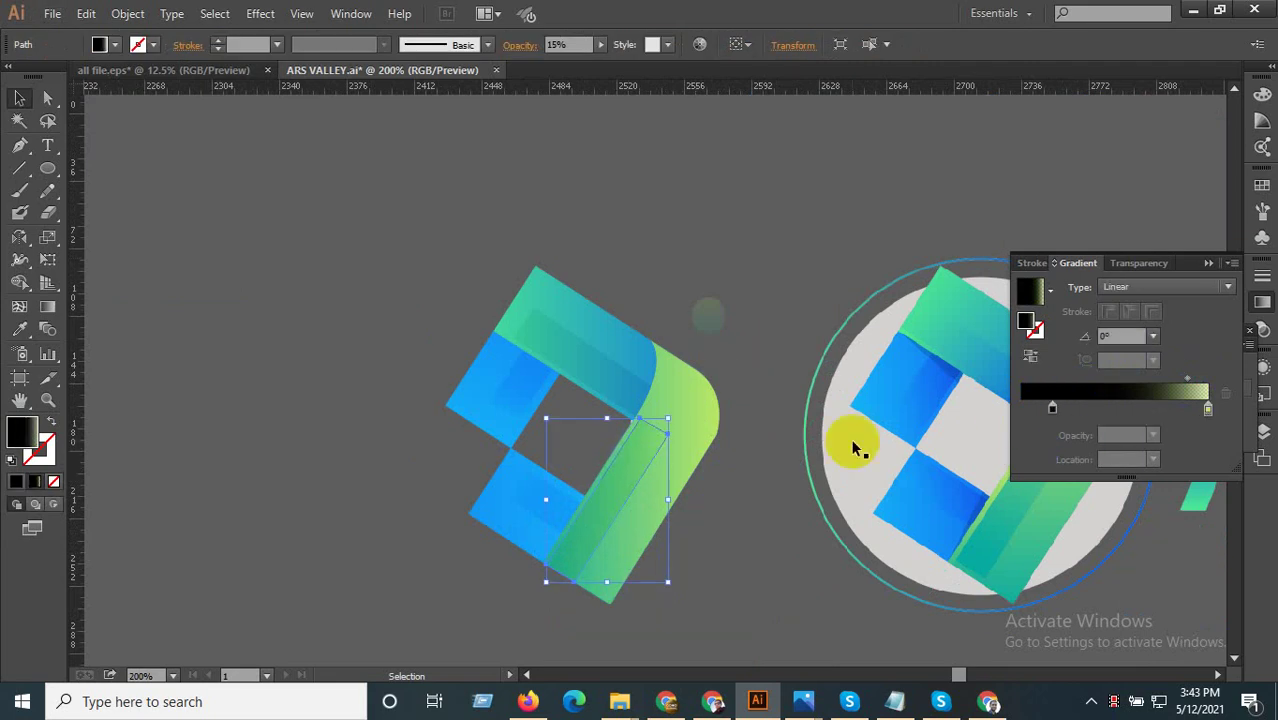
{"action": "left_click", "coordinate": [397, 401]}
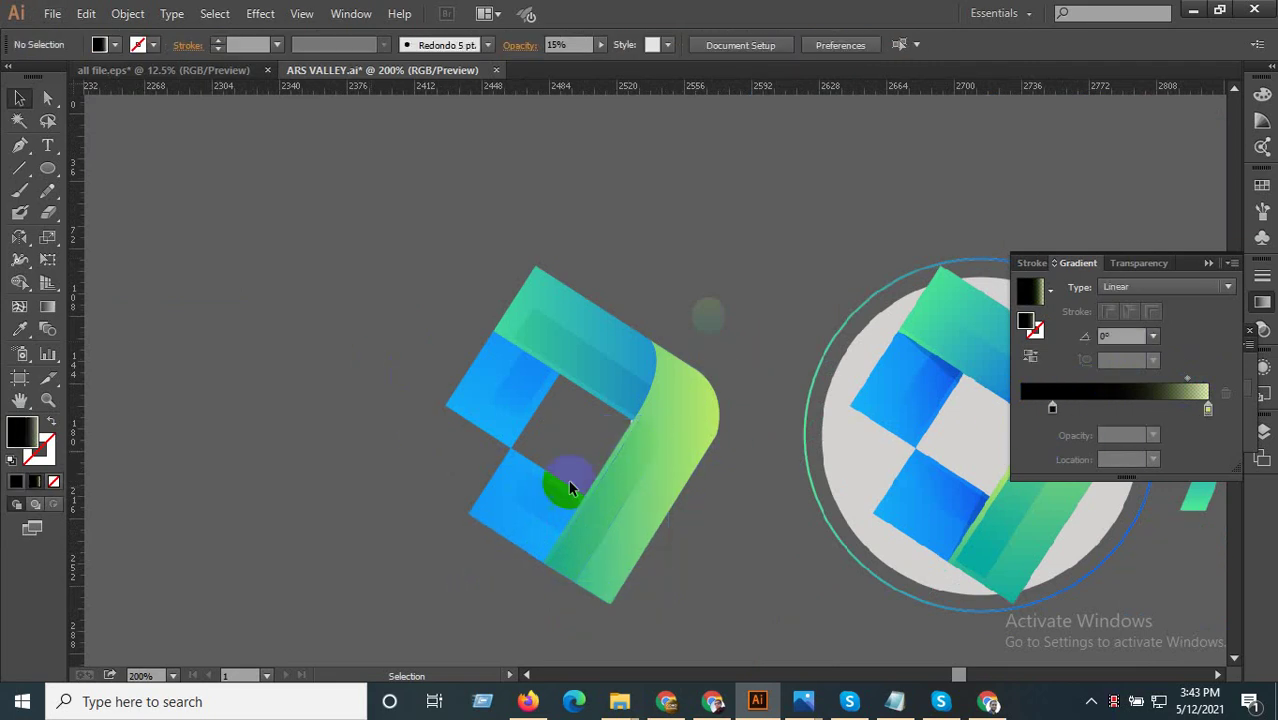
{"action": "left_click", "coordinate": [605, 366]}
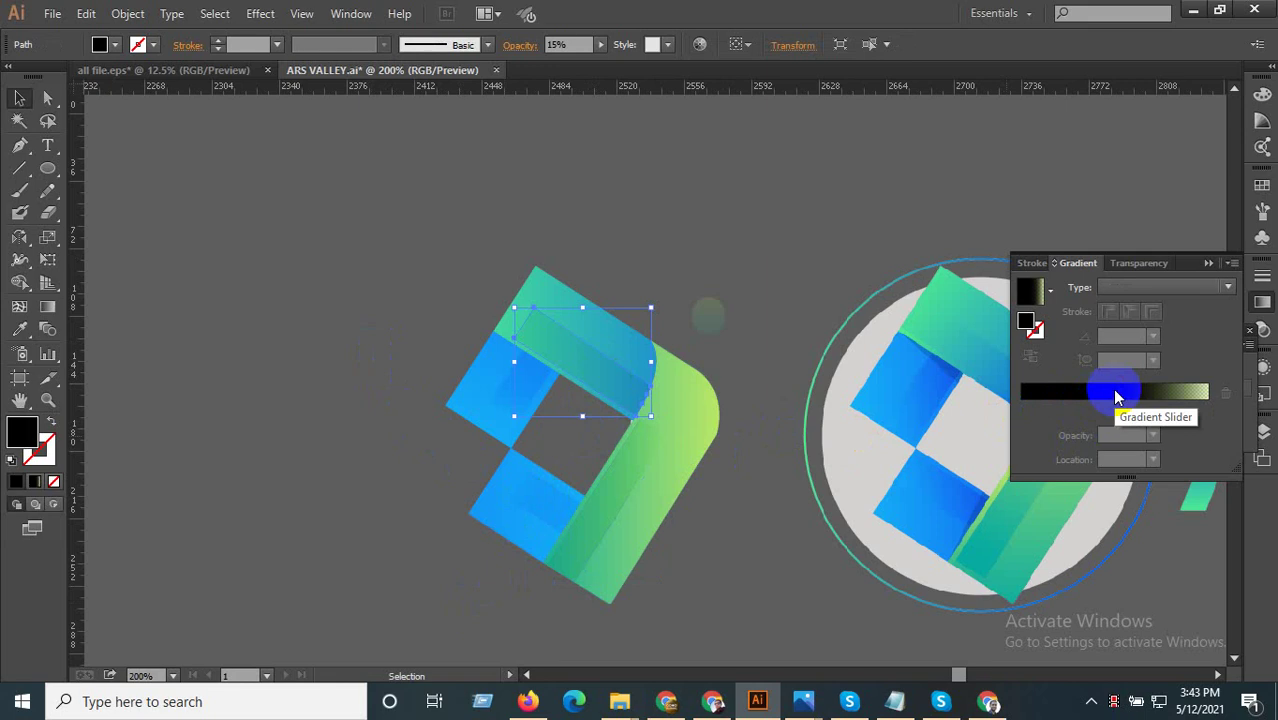
{"action": "left_click", "coordinate": [1117, 394]}
{"action": "left_click", "coordinate": [678, 262]}
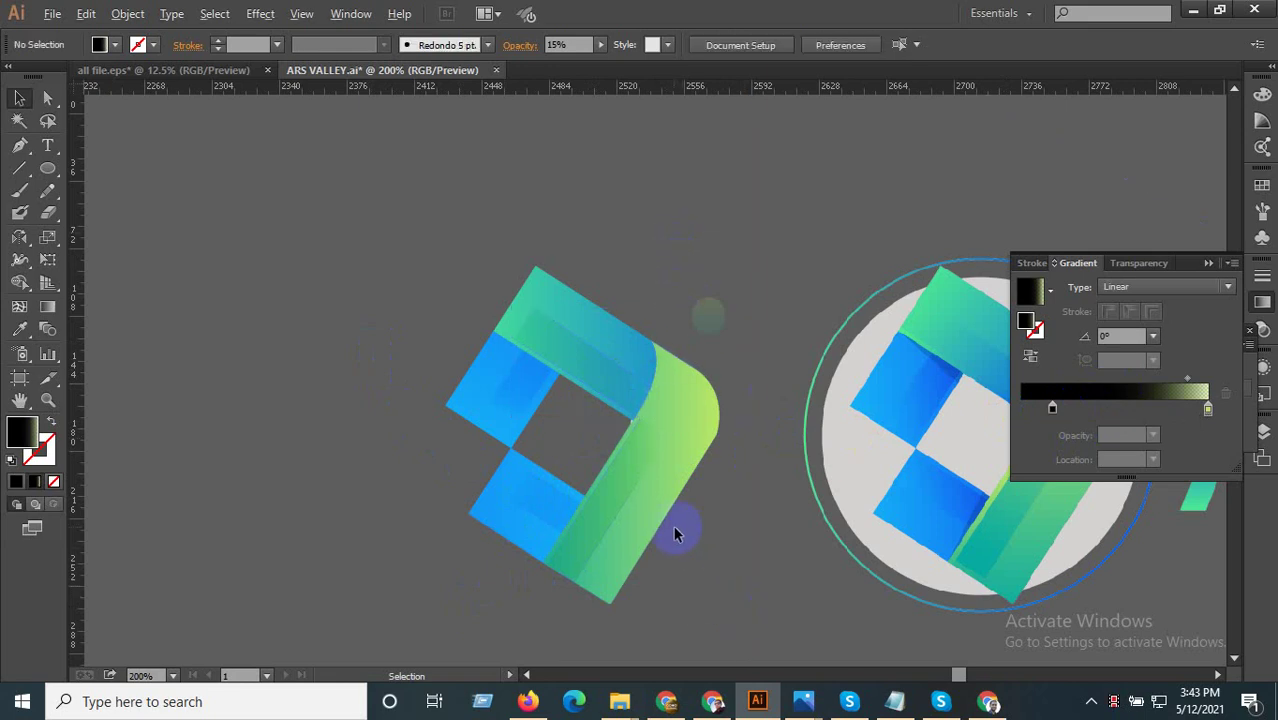
- Scroll through the drawing to compare the redrawn emblem with the reference logo
{"action": "scroll", "coordinate": [674, 534], "scroll_direction": "down", "scroll_amount": 2}
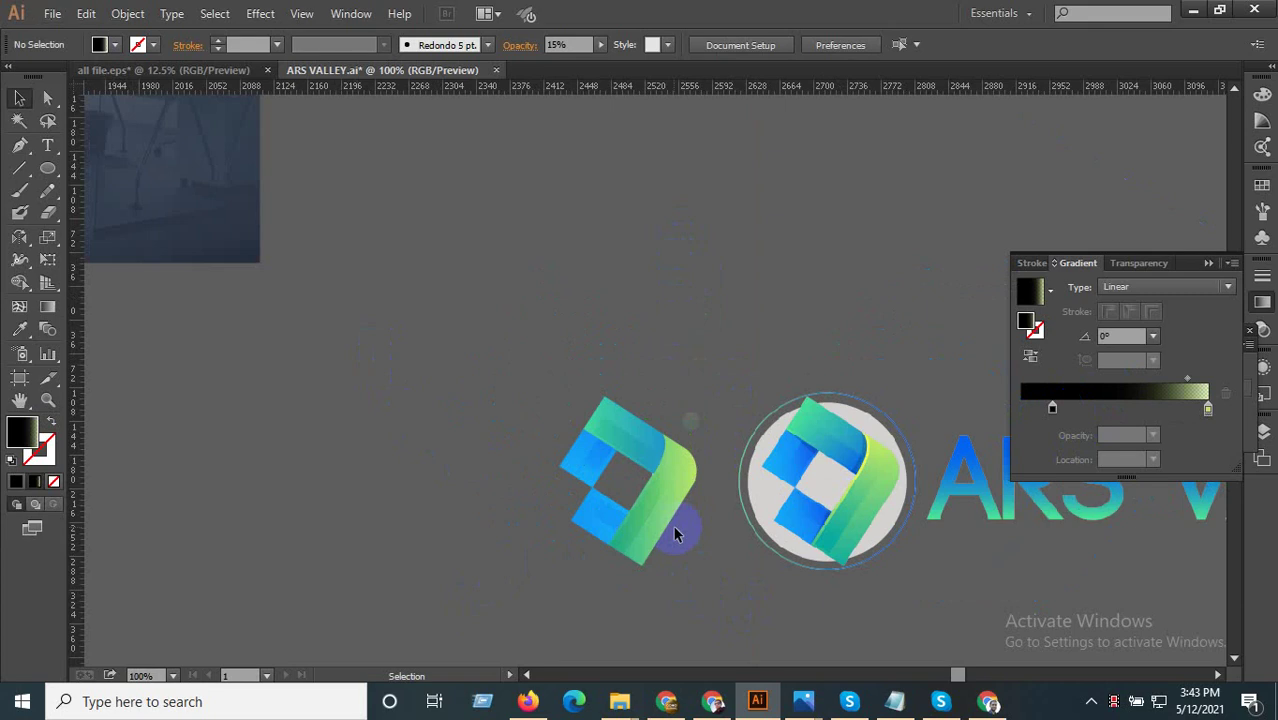
{"action": "scroll", "coordinate": [674, 540], "scroll_direction": "up", "scroll_amount": 2}
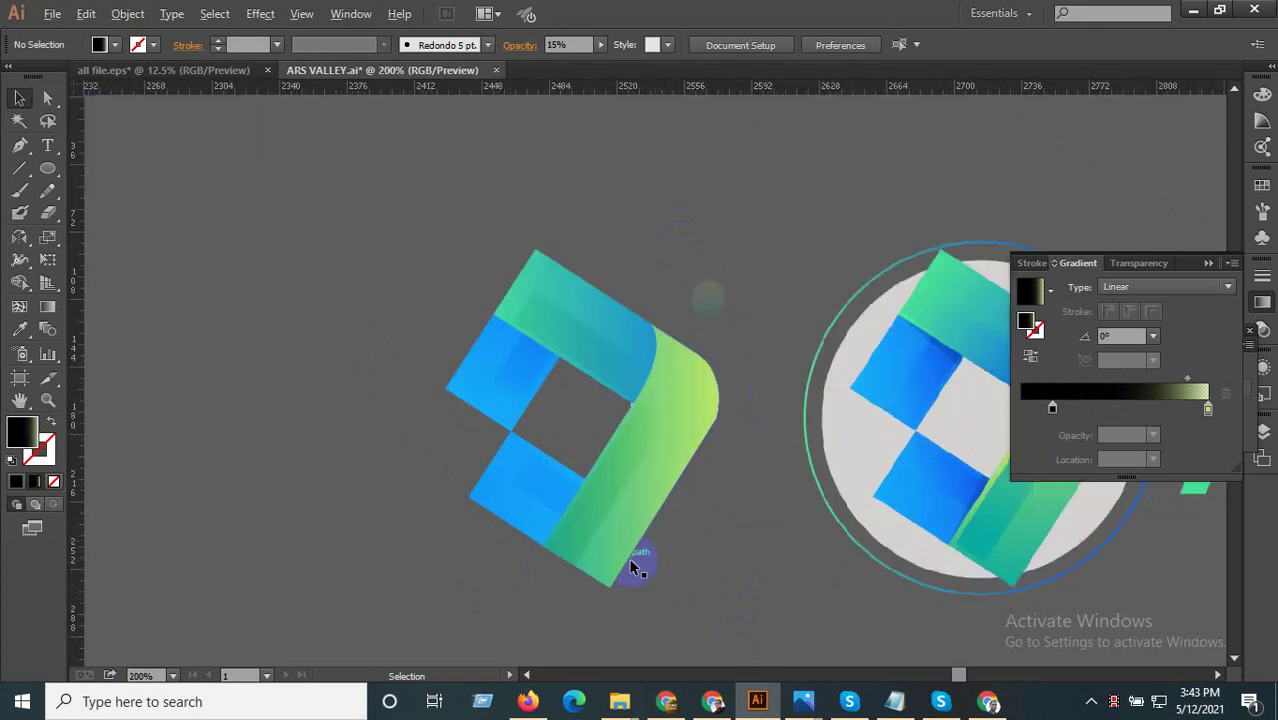
{"action": "scroll", "coordinate": [640, 568], "scroll_direction": "down", "scroll_amount": 1}
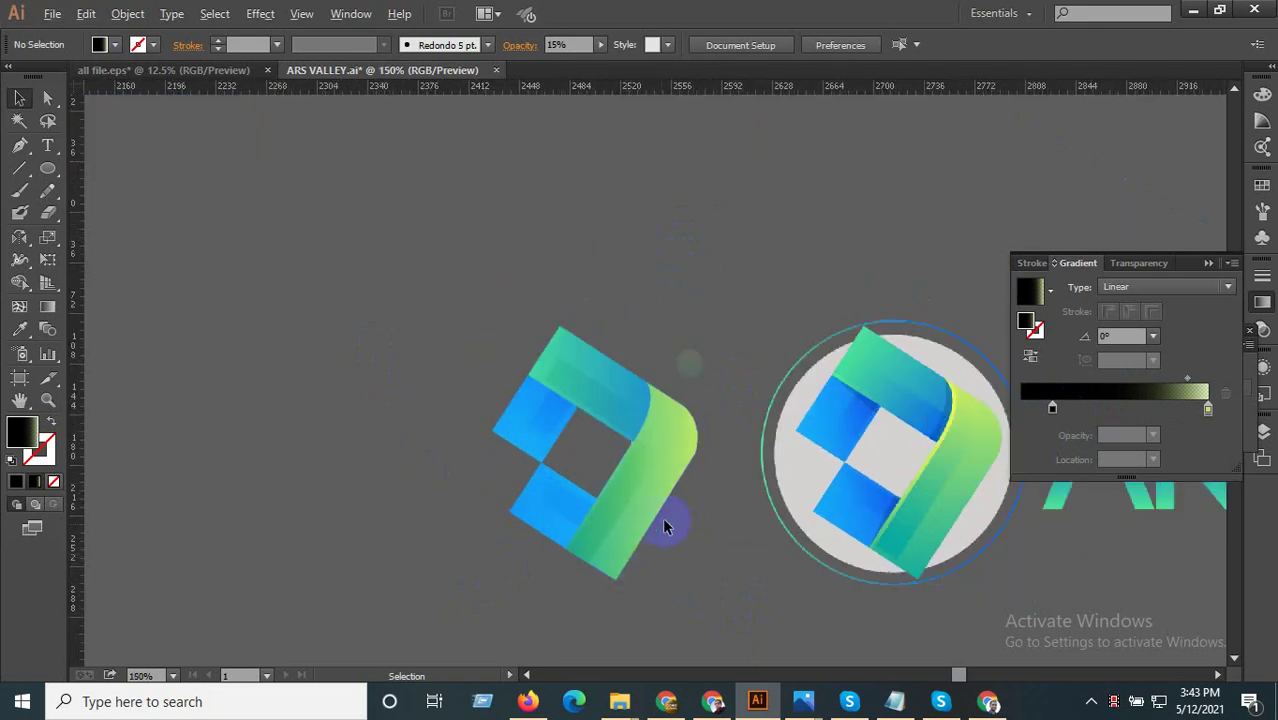
{"action": "scroll", "coordinate": [670, 497], "scroll_direction": "up", "scroll_amount": 1}
{"action": "scroll", "coordinate": [672, 492], "scroll_direction": "up", "scroll_amount": 1}
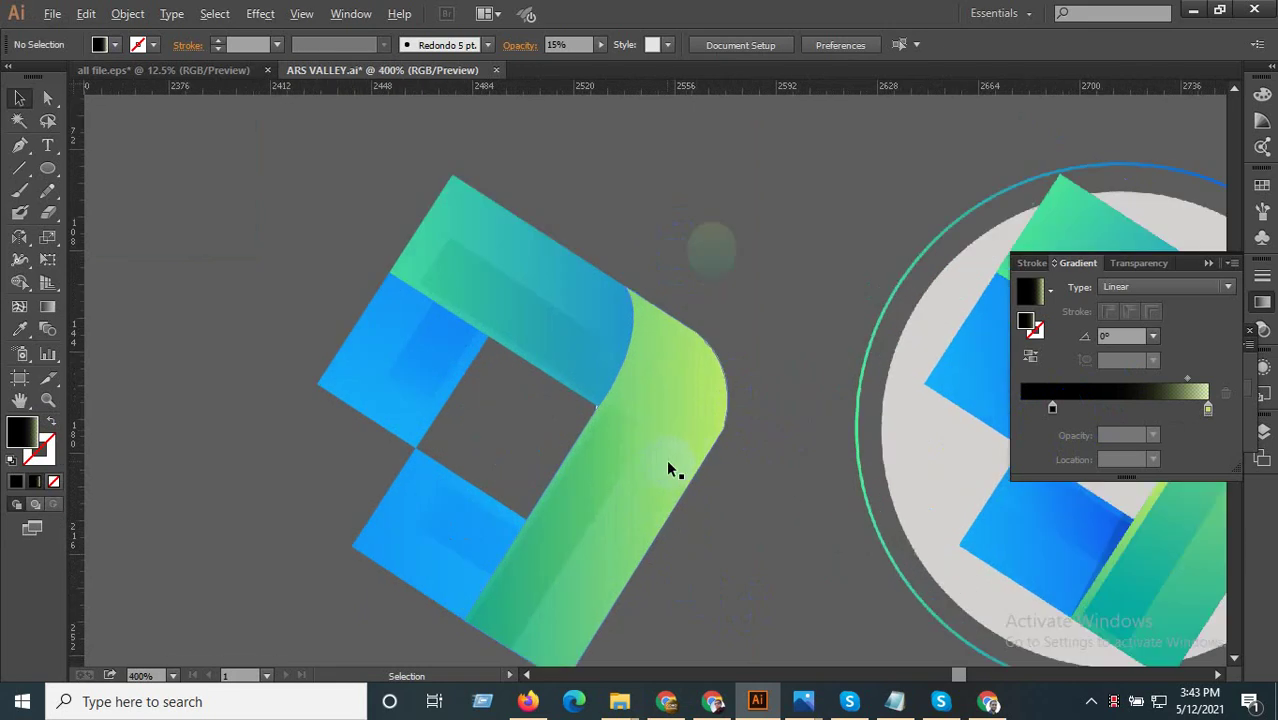
{"action": "scroll", "coordinate": [668, 468], "scroll_direction": "up", "scroll_amount": 1}
{"action": "scroll", "coordinate": [651, 443], "scroll_direction": "down", "scroll_amount": 2}
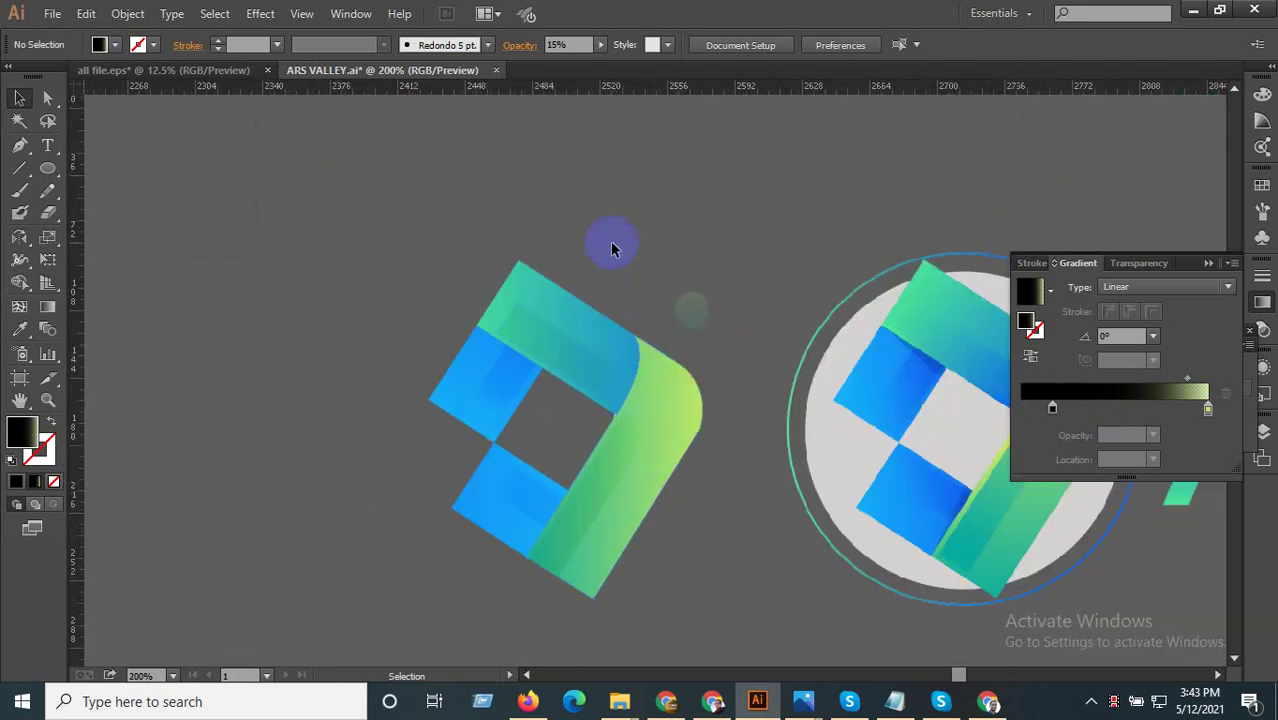
{"action": "scroll", "coordinate": [619, 572], "scroll_direction": "down", "scroll_amount": 2}
{"action": "scroll", "coordinate": [640, 558], "scroll_direction": "up", "scroll_amount": 1}
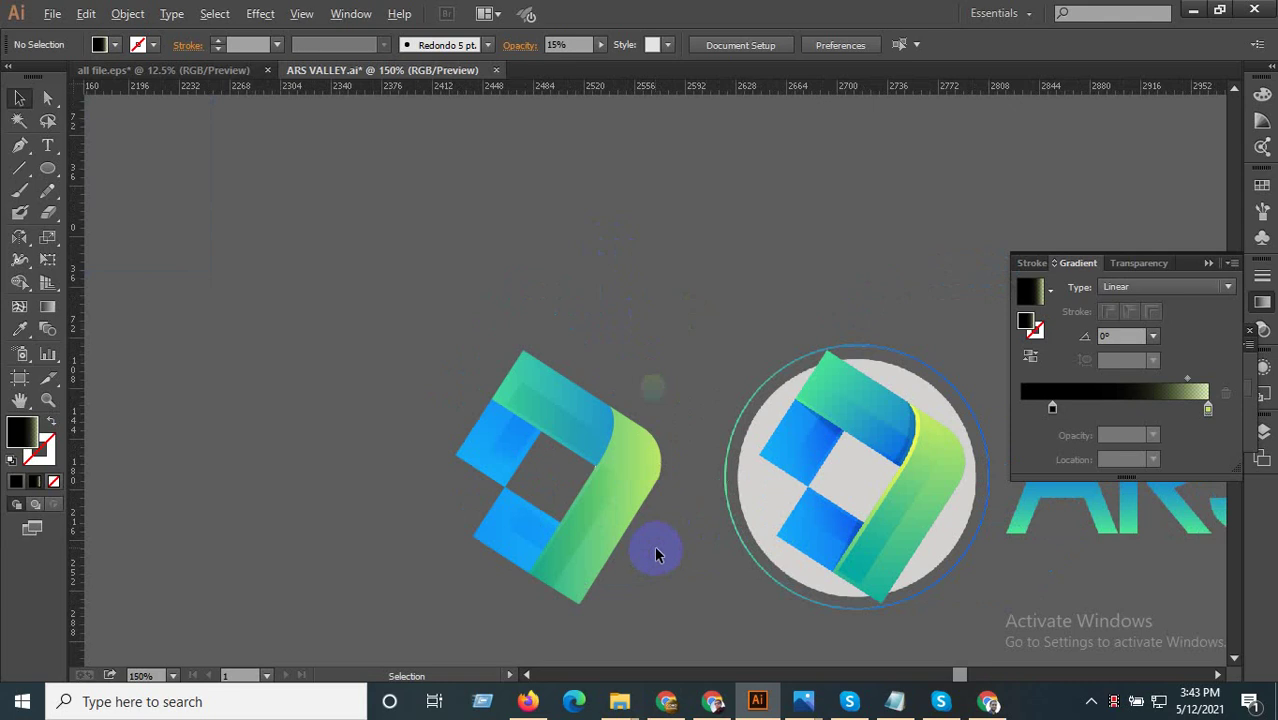
- Move the reference logo aside, then group all the redrawn icon's paths
{"action": "left_click_drag", "start_coordinate": [697, 424], "coordinate": [790, 350]}
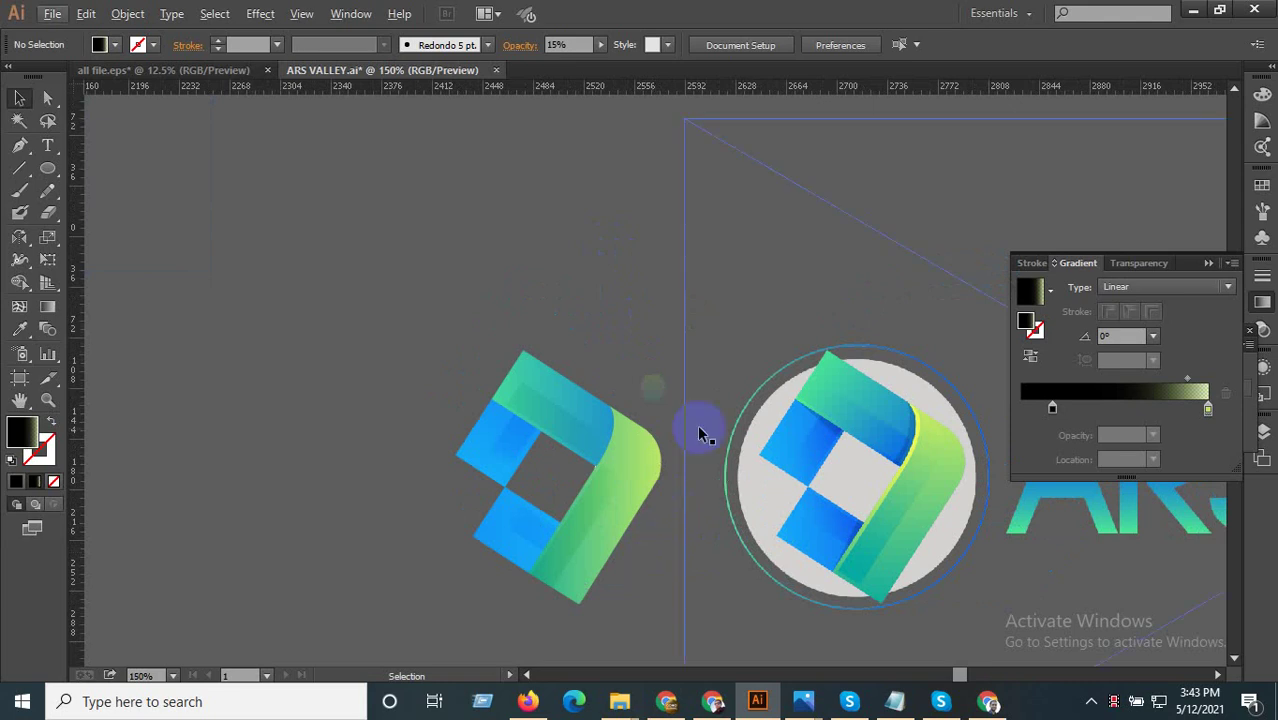
{"action": "left_click_drag", "start_coordinate": [651, 384], "coordinate": [708, 229]}
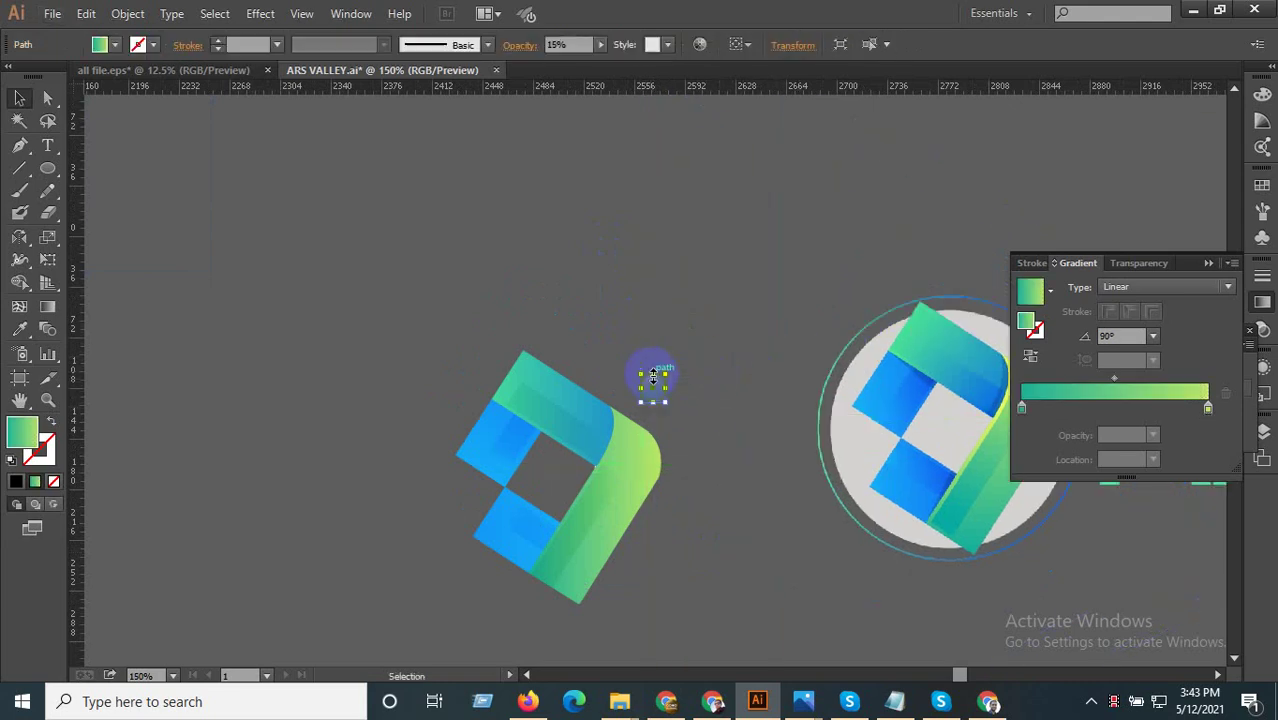
{"action": "scroll", "coordinate": [655, 540], "scroll_direction": "down", "scroll_amount": 1}
{"action": "left_click_drag", "start_coordinate": [662, 602], "coordinate": [478, 413]}
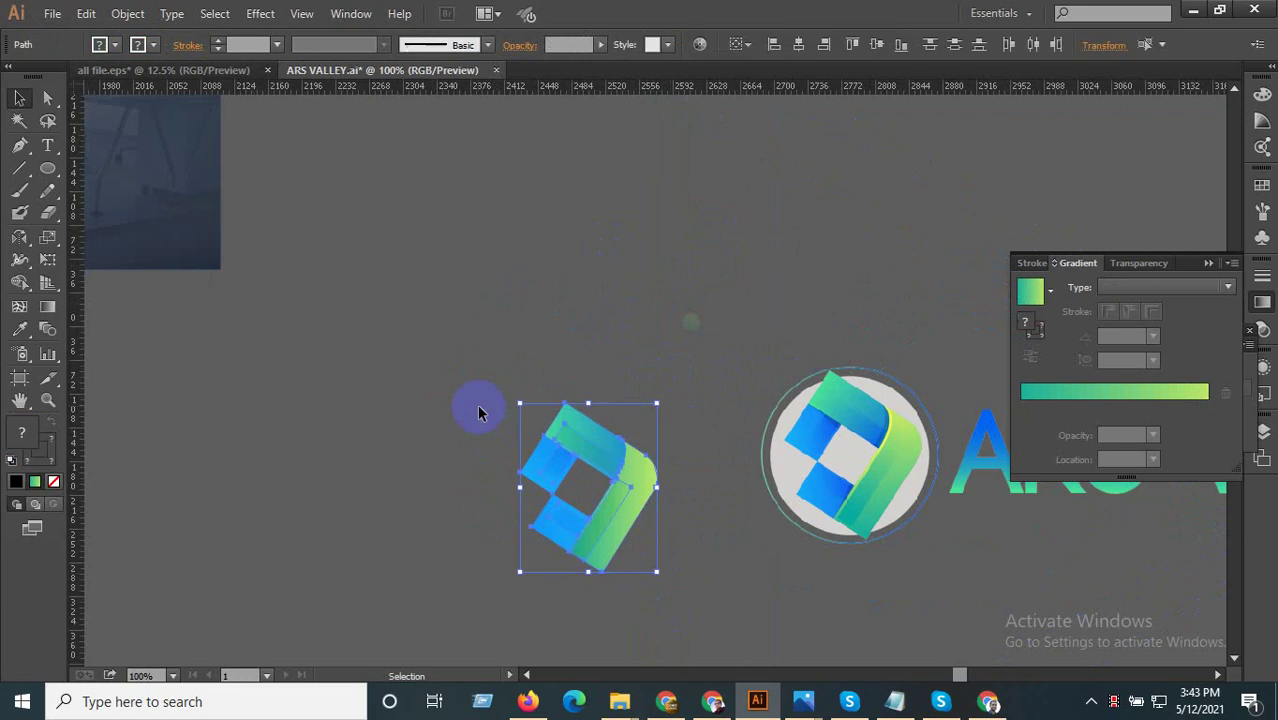
{"action": "right_click", "coordinate": [588, 432]}
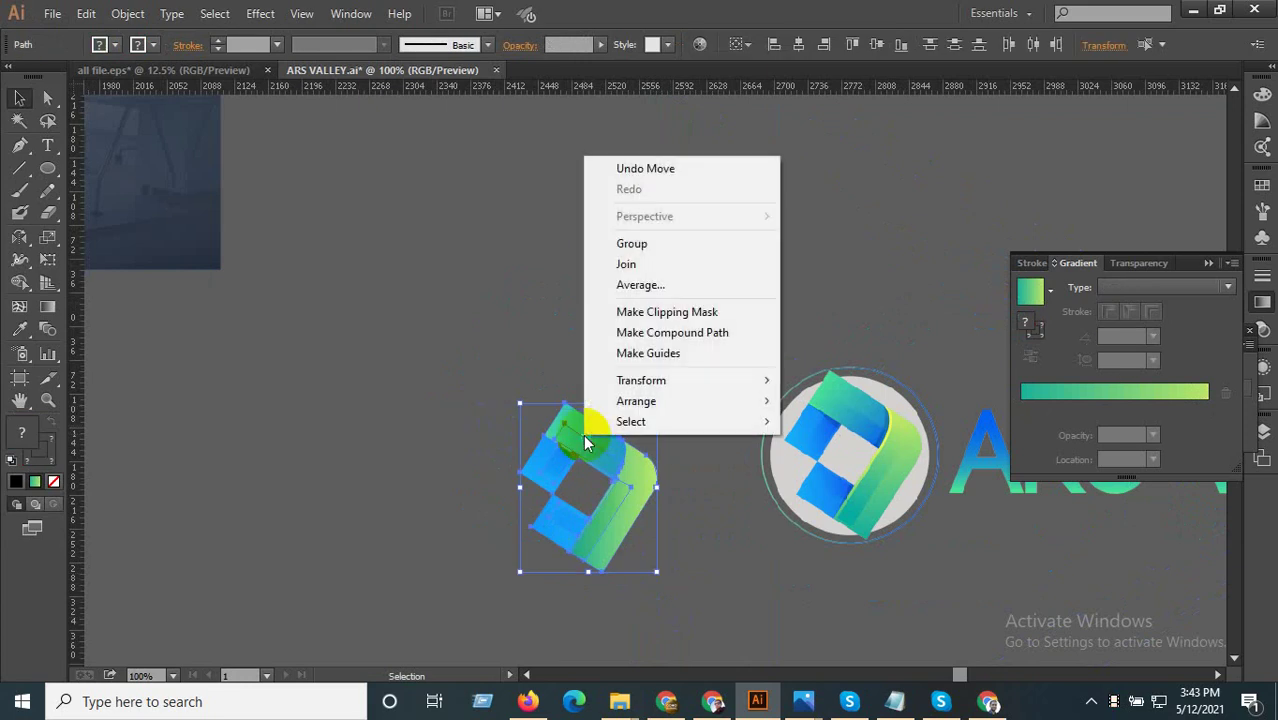
{"action": "left_click", "coordinate": [645, 246]}
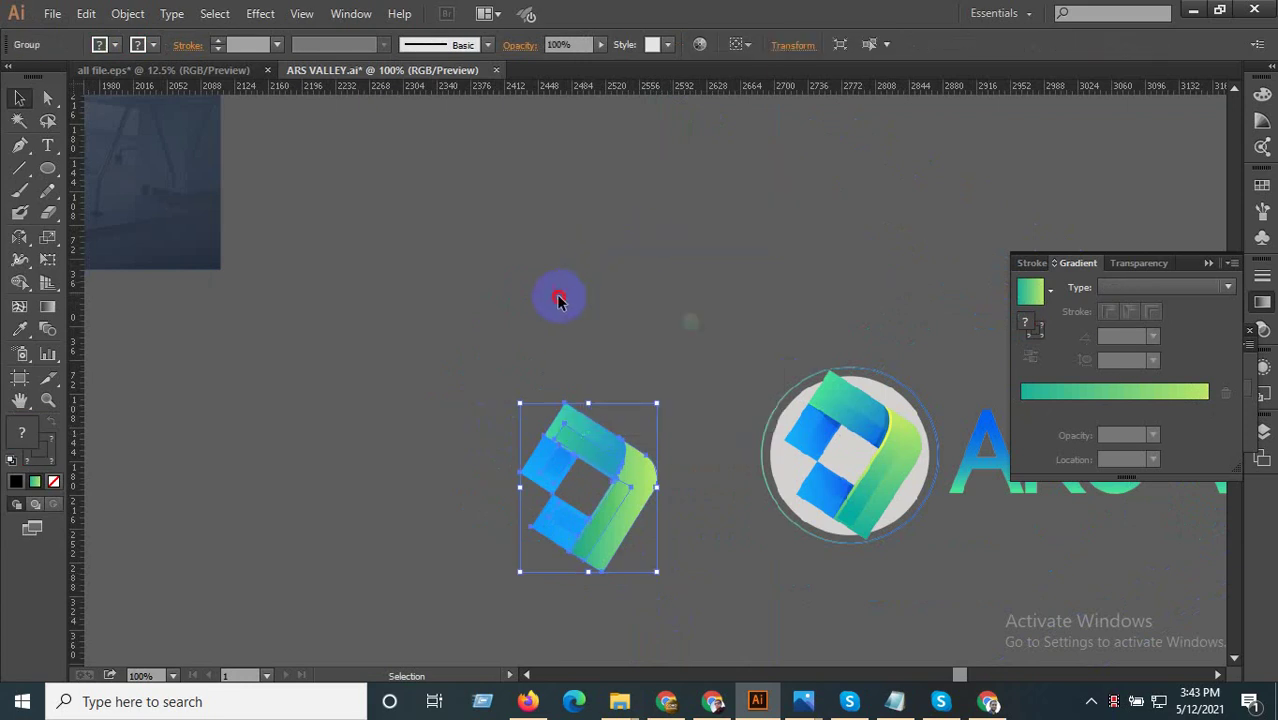
{"action": "left_click", "coordinate": [558, 300]}
- Alt-drag a duplicate of the icon group further to the left
{"action": "scroll", "coordinate": [652, 503], "scroll_direction": "up", "scroll_amount": 1}
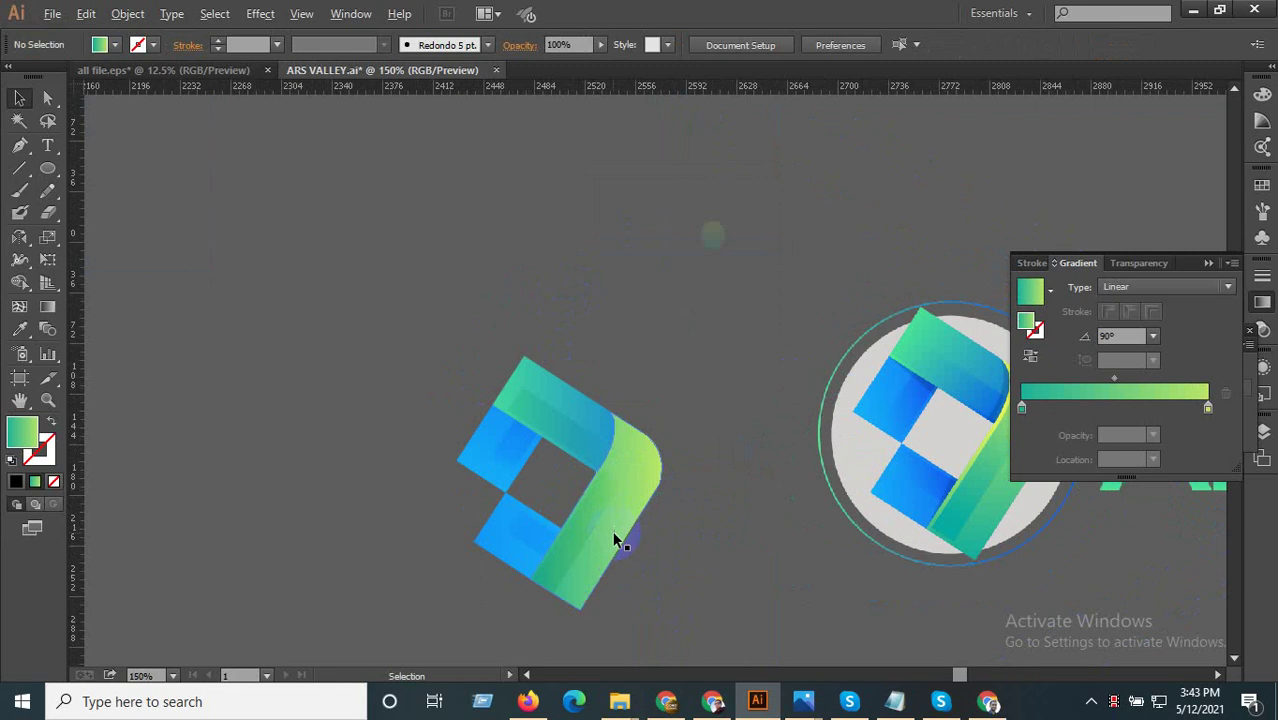
{"action": "mouse_move", "coordinate": [634, 577]}
{"action": "left_mouse_down"}
{"action": "mouse_move", "coordinate": [395, 345]}
{"action": "mouse_move", "coordinate": [573, 522]}
{"action": "left_mouse_up"}
{"action": "left_click", "coordinate": [380, 336]}
{"action": "scroll", "coordinate": [390, 341], "scroll_direction": "down", "scroll_amount": 1}
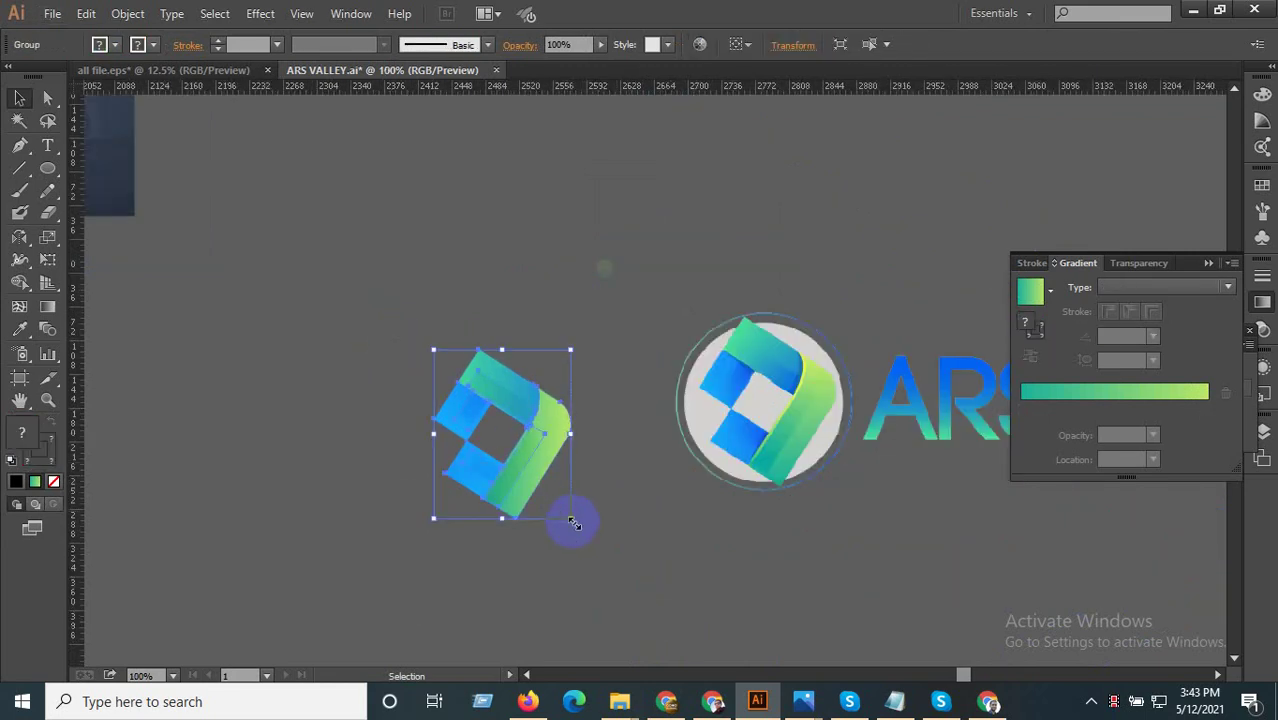
{"action": "scroll", "coordinate": [573, 522], "scroll_direction": "up", "scroll_amount": 1}
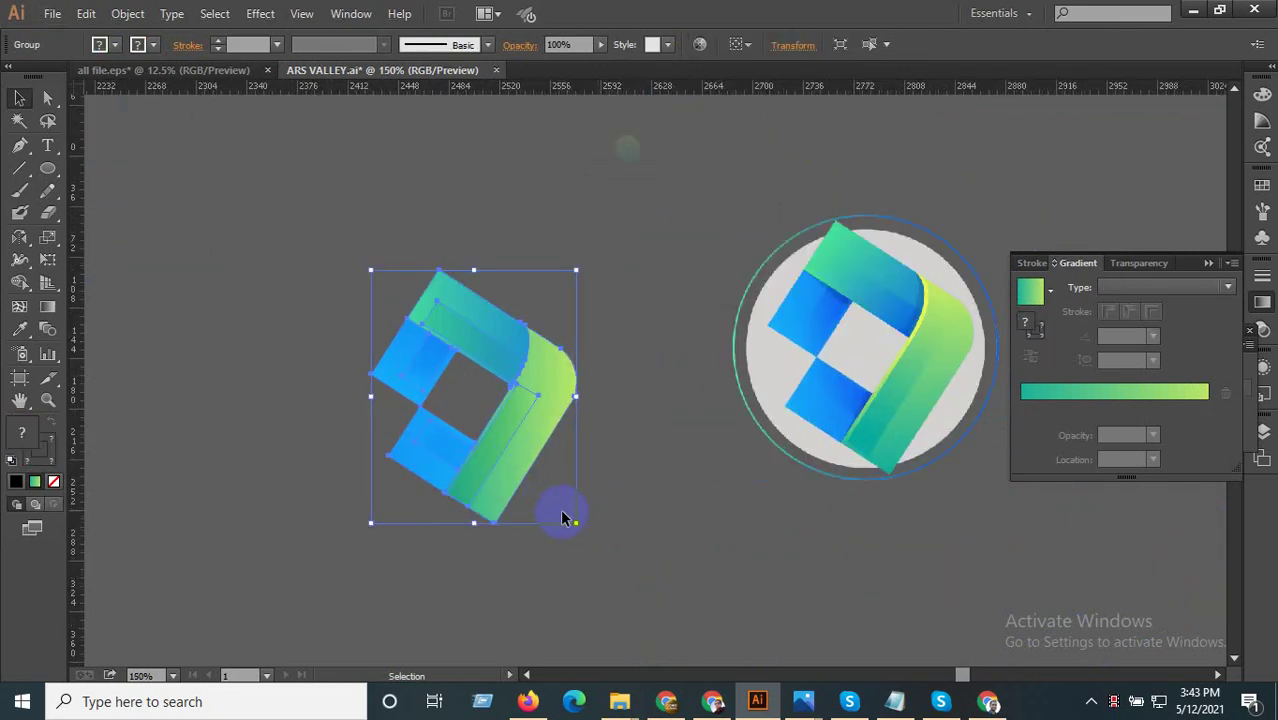
{"action": "scroll", "coordinate": [615, 530], "scroll_direction": "down", "scroll_amount": 2}
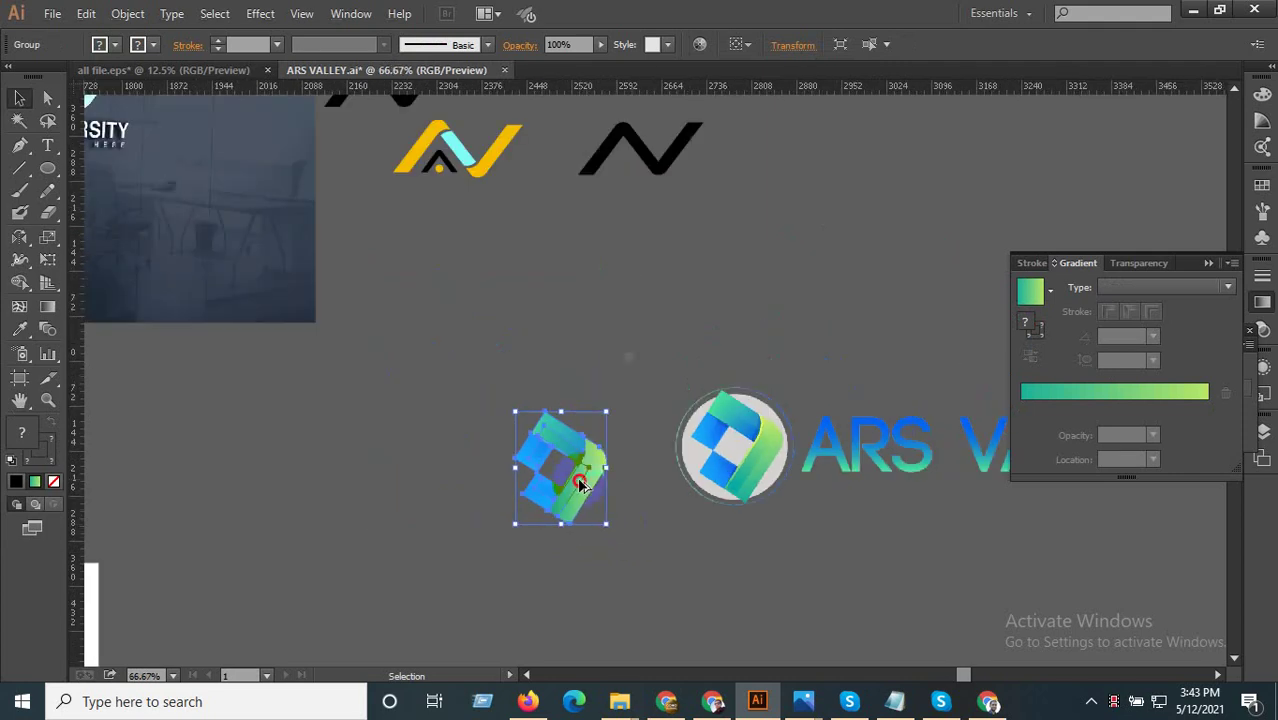
{"action": "left_click_drag", "start_coordinate": [580, 484], "coordinate": [379, 486]}
{"action": "scroll", "coordinate": [601, 551], "scroll_direction": "up", "scroll_amount": 1}
{"action": "scroll", "coordinate": [601, 551], "scroll_direction": "up", "scroll_amount": 1}
{"action": "left_click", "coordinate": [415, 248]}
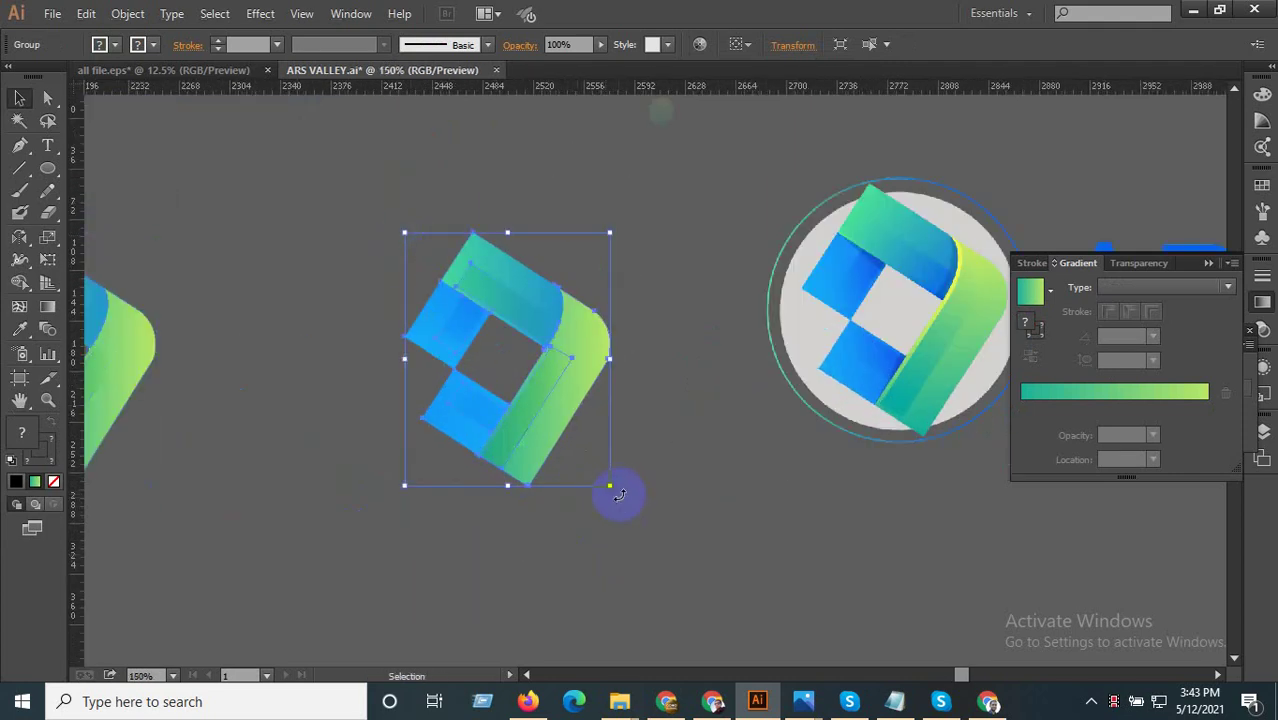
- Rotate the gradient logo -90° into a diamond and add a horizontal guide through its side tips
{"action": "mouse_move", "coordinate": [619, 494]}
{"action": "left_mouse_down"}
{"action": "mouse_move", "coordinate": [314, 432]}
{"action": "mouse_move", "coordinate": [317, 450]}
{"action": "mouse_move", "coordinate": [346, 457]}
{"action": "left_mouse_up"}
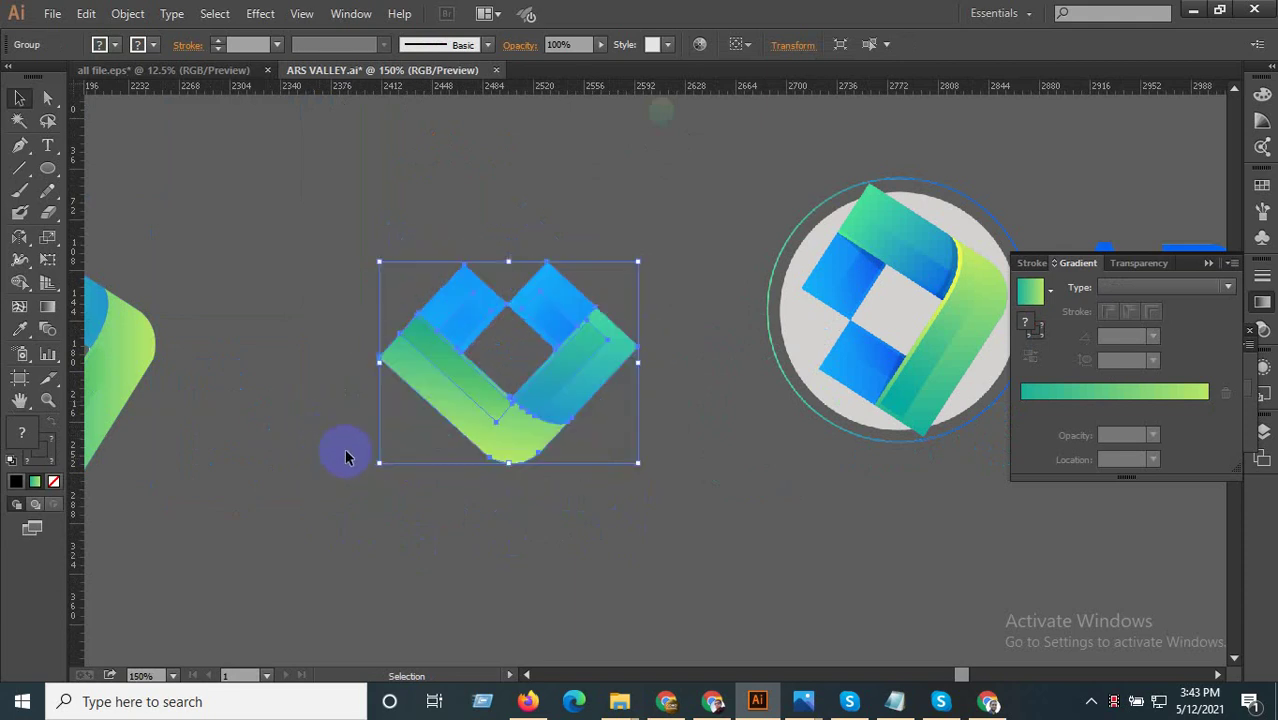
{"action": "left_click", "coordinate": [341, 487]}
{"action": "scroll", "coordinate": [563, 543], "scroll_direction": "down", "scroll_amount": 2, "text": "alt"}
{"action": "scroll", "coordinate": [568, 545], "scroll_direction": "up", "scroll_amount": 1}
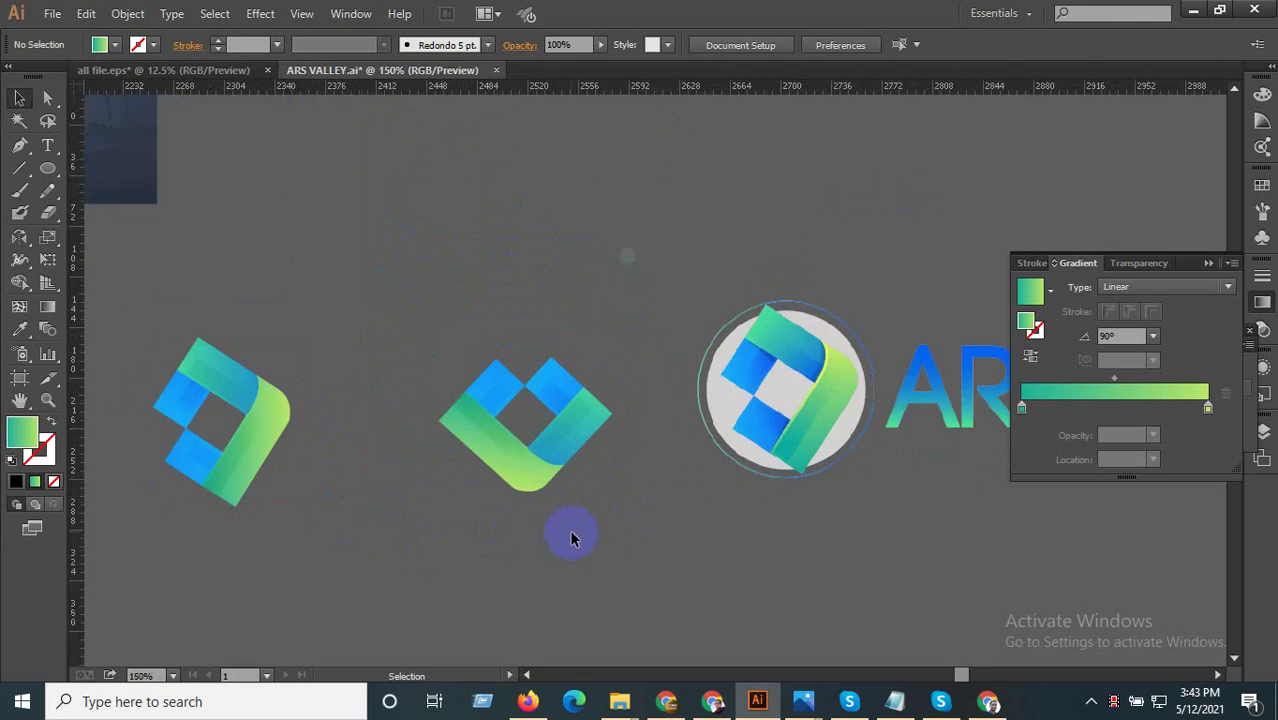
{"action": "scroll", "coordinate": [570, 527], "scroll_direction": "up", "scroll_amount": 1}
{"action": "mouse_move", "coordinate": [520, 87]}
{"action": "left_mouse_down"}
{"action": "mouse_move", "coordinate": [399, 371]}
{"action": "mouse_move", "coordinate": [374, 363]}
{"action": "mouse_move", "coordinate": [662, 511]}
{"action": "left_mouse_up"}
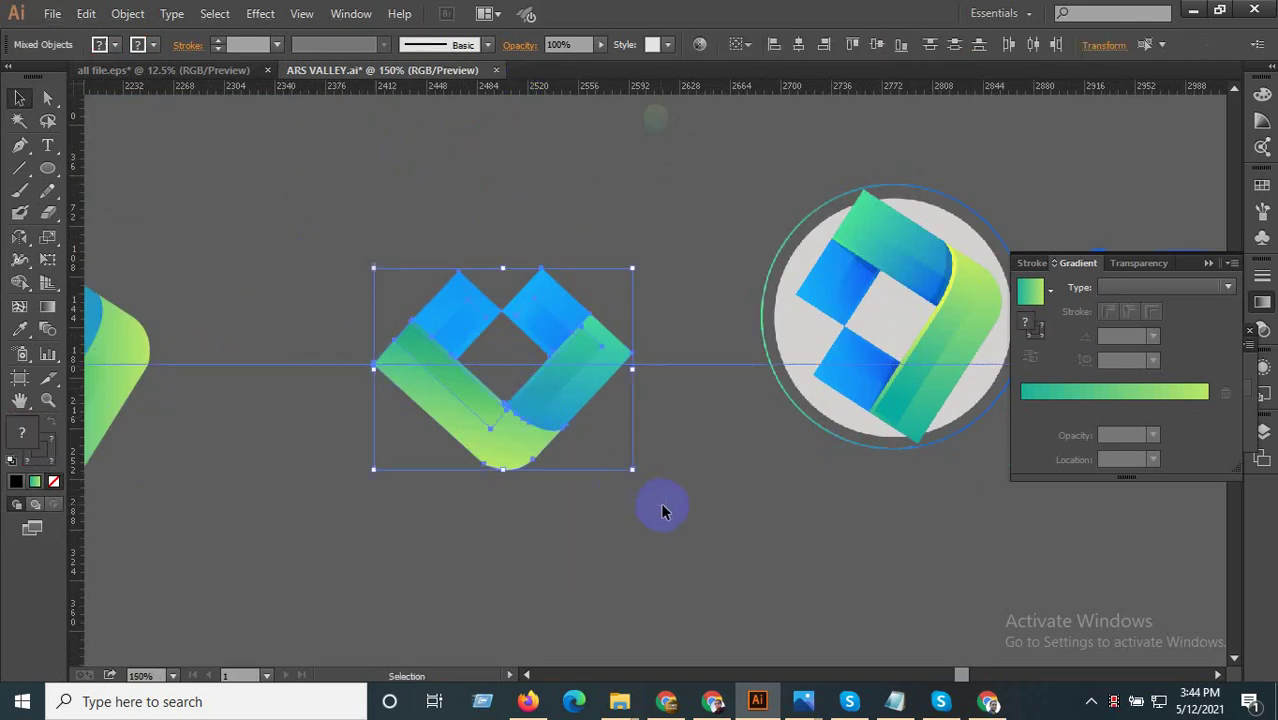
{"action": "left_click", "coordinate": [695, 366], "text": "shift"}
- Tilt the diamond logo about -3.42° and move it down 4 px toward the guide
{"action": "scroll", "coordinate": [650, 335], "scroll_direction": "up", "scroll_amount": 2}
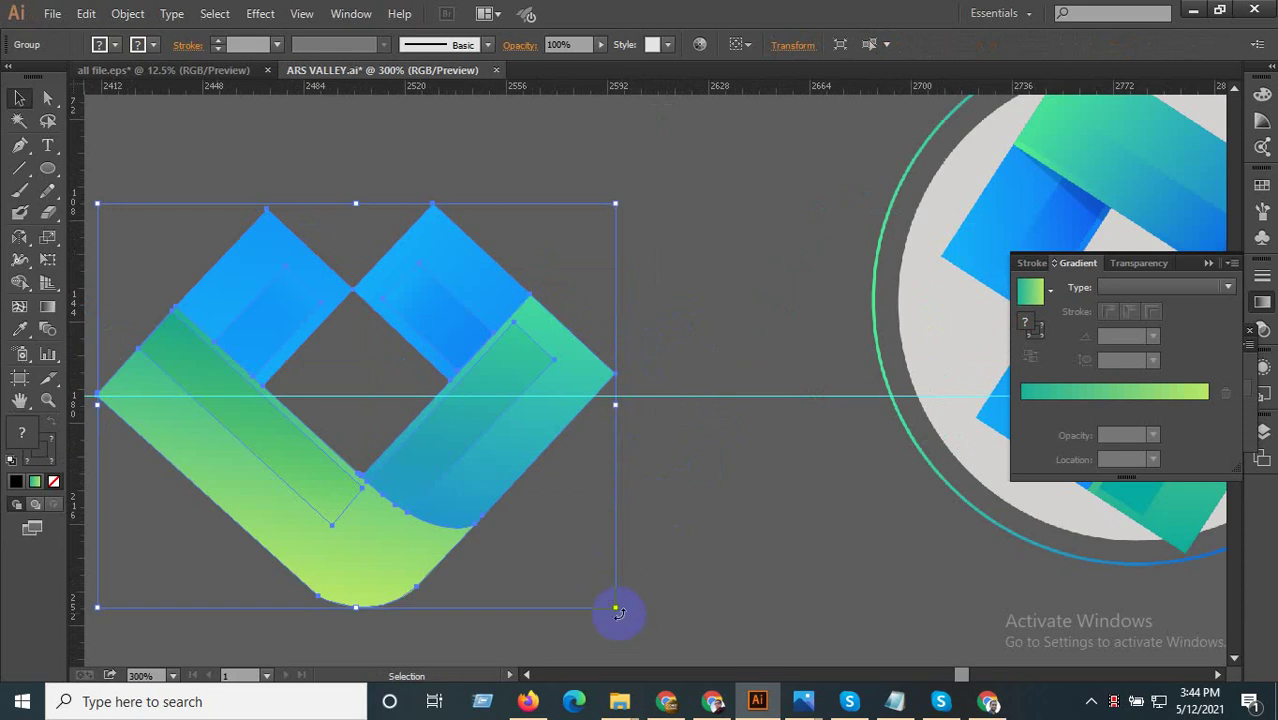
{"action": "mouse_move", "coordinate": [619, 612]}
{"action": "left_mouse_down"}
{"action": "mouse_move", "coordinate": [616, 638]}
{"action": "mouse_move", "coordinate": [627, 634]}
{"action": "mouse_move", "coordinate": [613, 543]}
{"action": "left_mouse_up"}
{"action": "scroll", "coordinate": [570, 386], "scroll_direction": "up", "scroll_amount": 3}
{"action": "left_click_drag", "start_coordinate": [645, 362], "coordinate": [642, 397]}
- Zoom in and nudge the logo up 0.31 px so its right tip sits on the guide
{"action": "scroll", "coordinate": [836, 393], "scroll_direction": "down", "scroll_amount": 3}
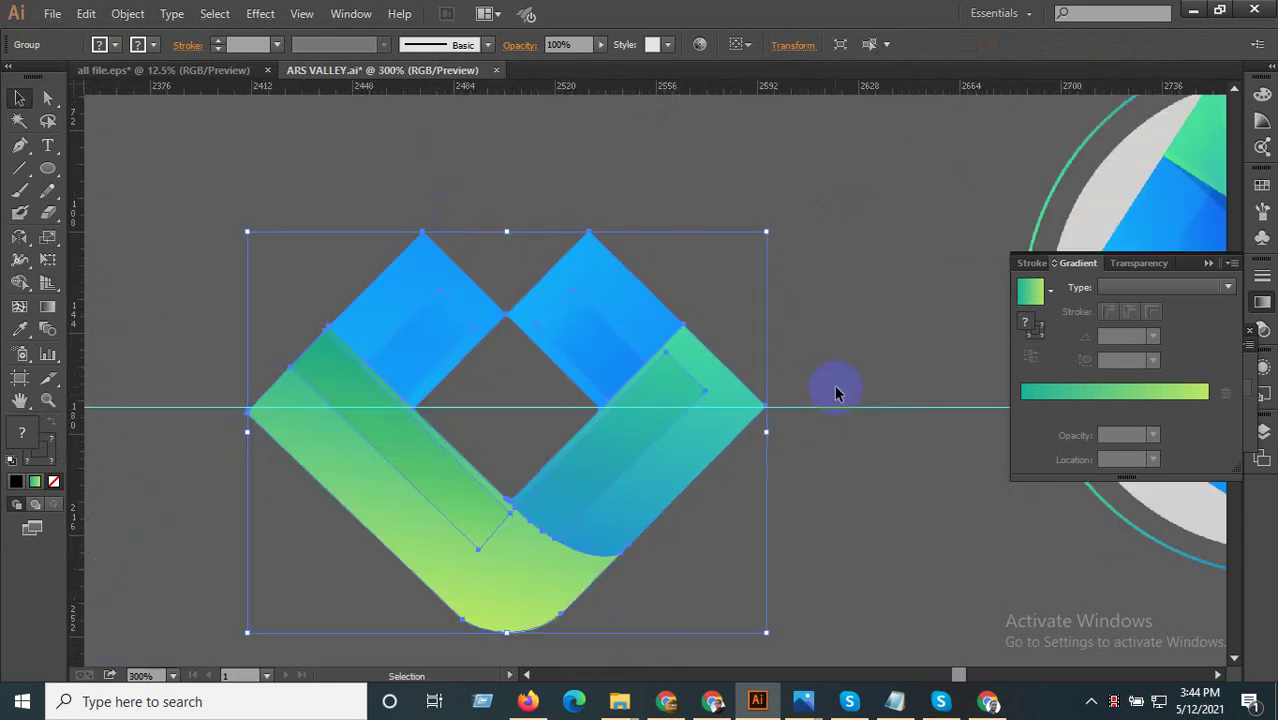
{"action": "scroll", "coordinate": [250, 425], "scroll_direction": "up", "scroll_amount": 2}
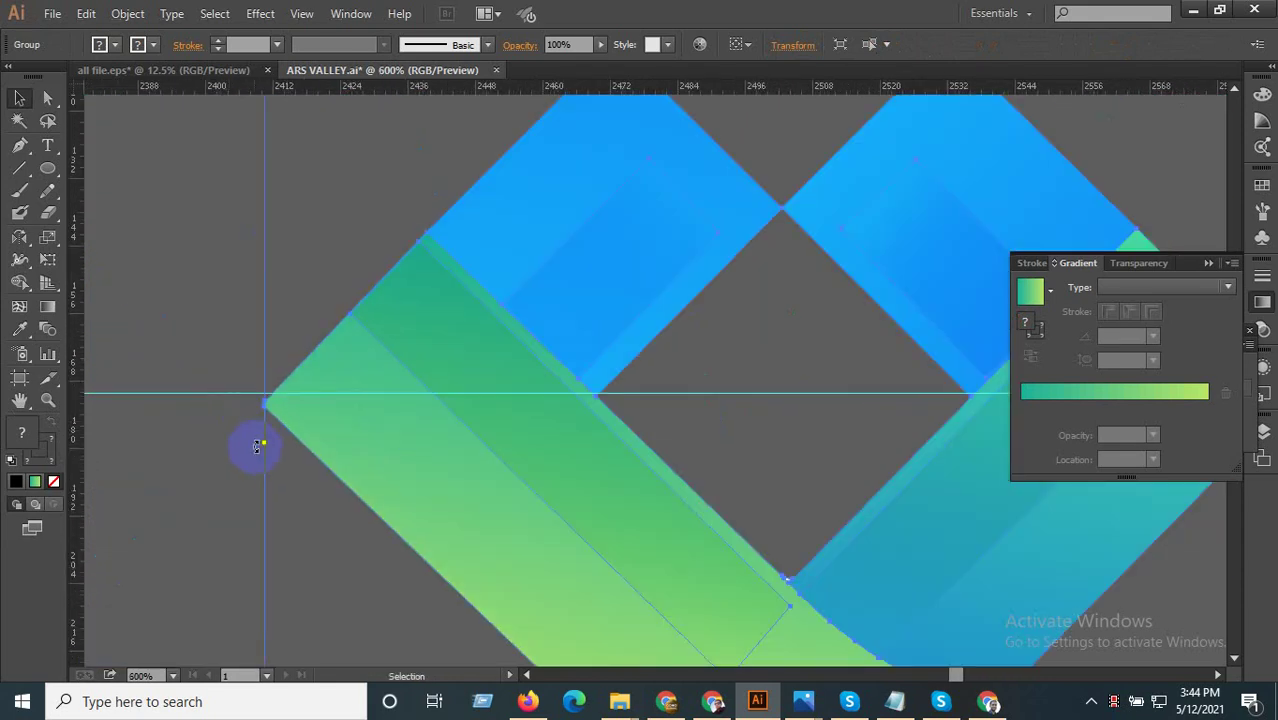
{"action": "scroll", "coordinate": [256, 441], "scroll_direction": "down", "scroll_amount": 2}
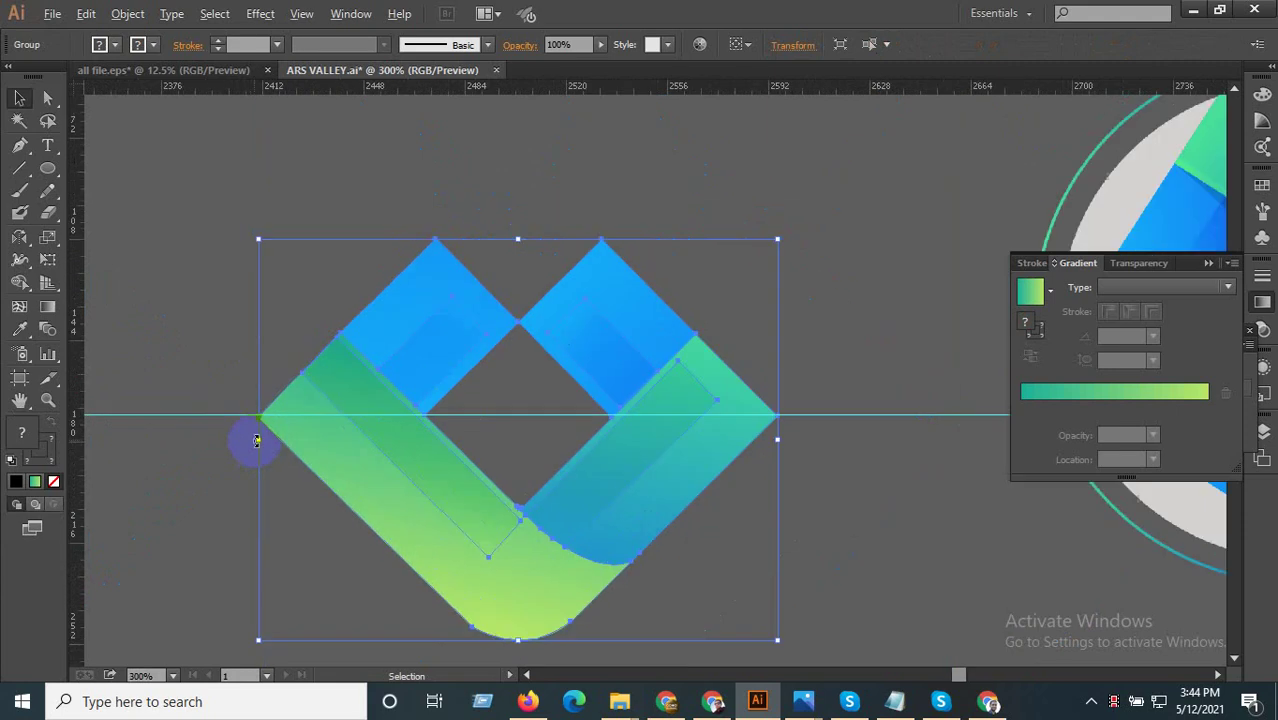
{"action": "scroll", "coordinate": [882, 404], "scroll_direction": "up", "scroll_amount": 2}
{"action": "scroll", "coordinate": [713, 443], "scroll_direction": "up", "scroll_amount": 5}
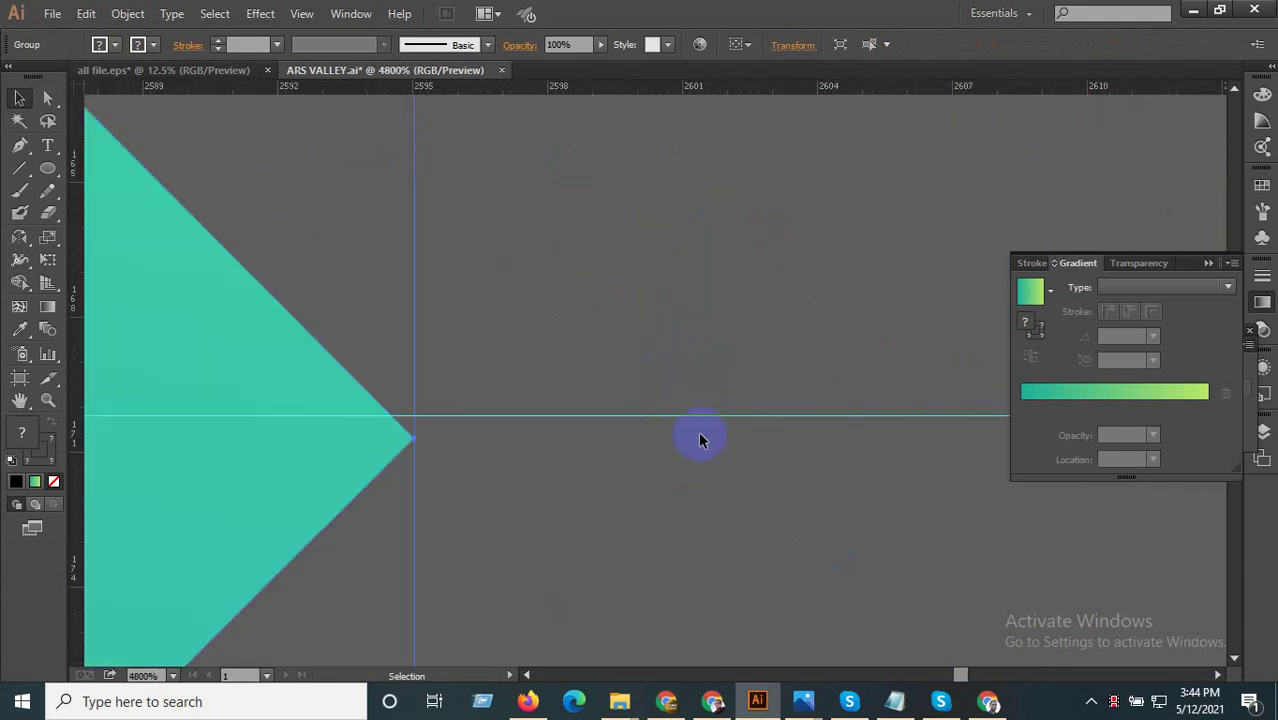
{"action": "left_click_drag", "start_coordinate": [397, 445], "coordinate": [393, 424]}
{"action": "scroll", "coordinate": [732, 403], "scroll_direction": "down", "scroll_amount": 2}
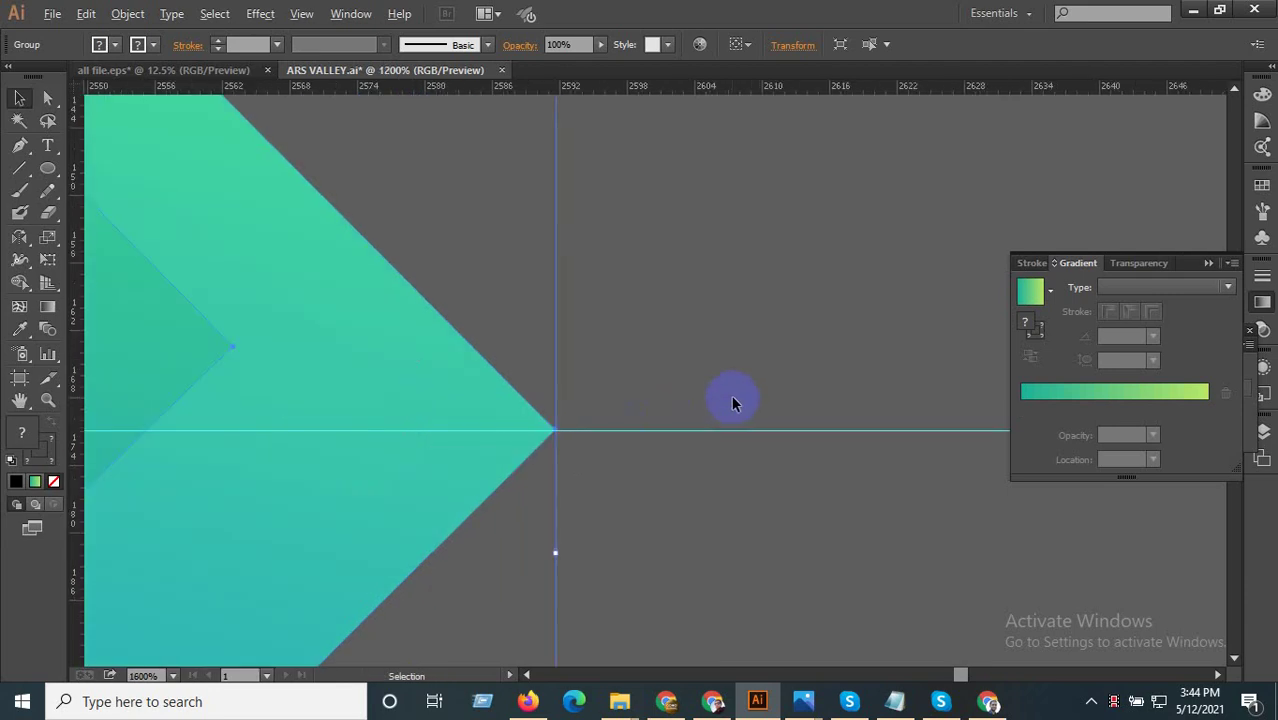
{"action": "scroll", "coordinate": [732, 403], "scroll_direction": "down", "scroll_amount": 2}
{"action": "scroll", "coordinate": [385, 442], "scroll_direction": "down", "scroll_amount": 3}
{"action": "scroll", "coordinate": [259, 438], "scroll_direction": "up", "scroll_amount": 4}
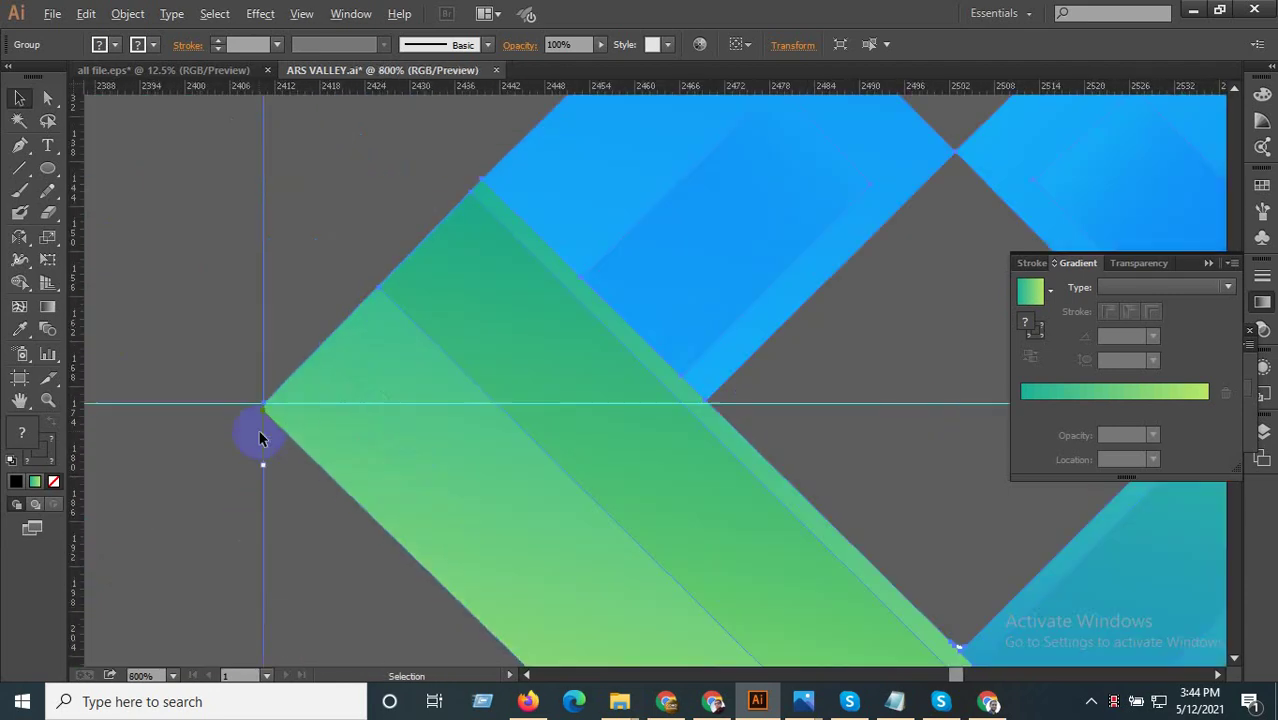
{"action": "scroll", "coordinate": [259, 438], "scroll_direction": "up", "scroll_amount": 2}
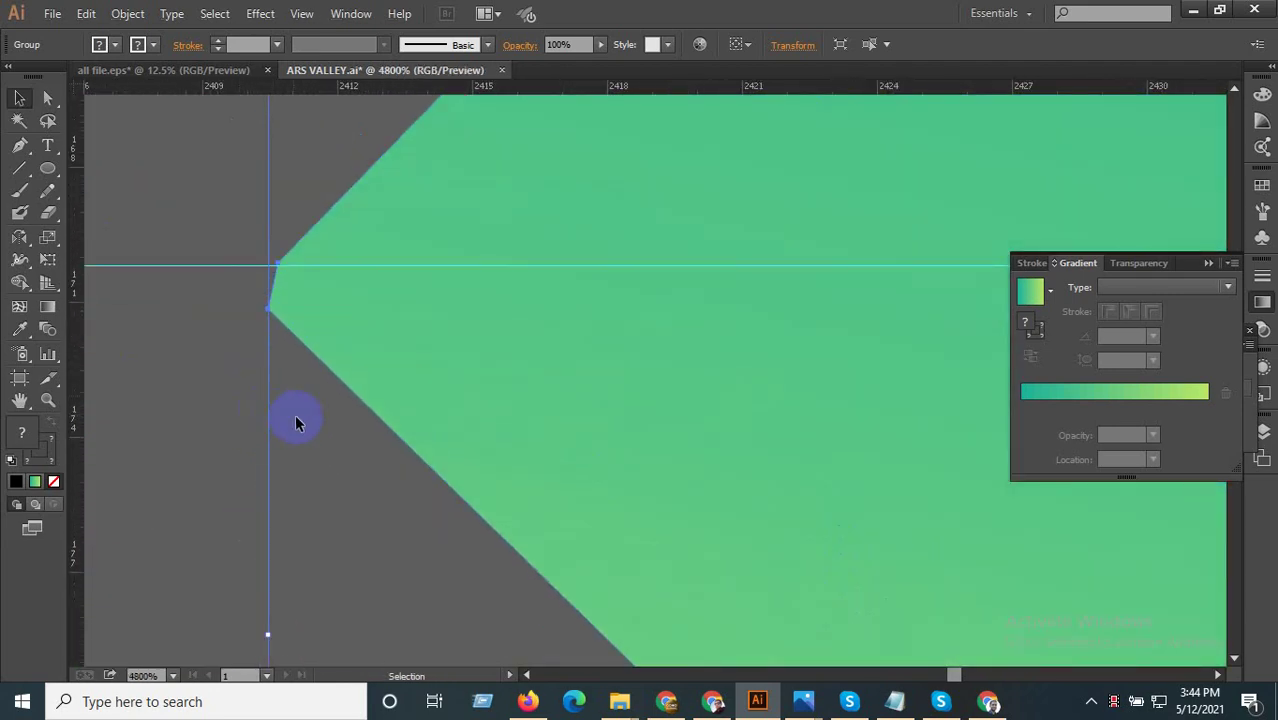
- Move the left tip's anchor point onto the horizontal guide with Direct Selection
{"action": "left_click", "coordinate": [48, 97]}
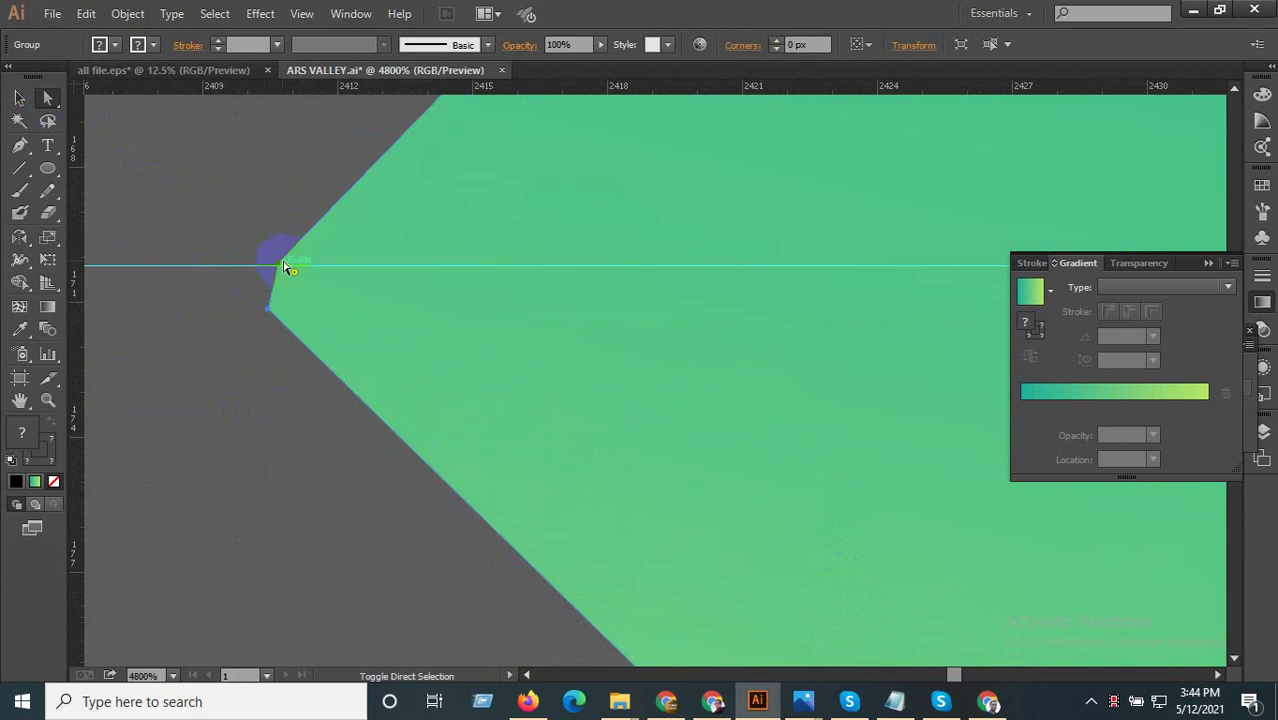
{"action": "mouse_move", "coordinate": [277, 264]}
{"action": "left_mouse_down"}
{"action": "mouse_move", "coordinate": [251, 302]}
{"action": "mouse_move", "coordinate": [242, 288]}
{"action": "left_mouse_up"}
{"action": "scroll", "coordinate": [350, 385], "scroll_direction": "down", "scroll_amount": 2}
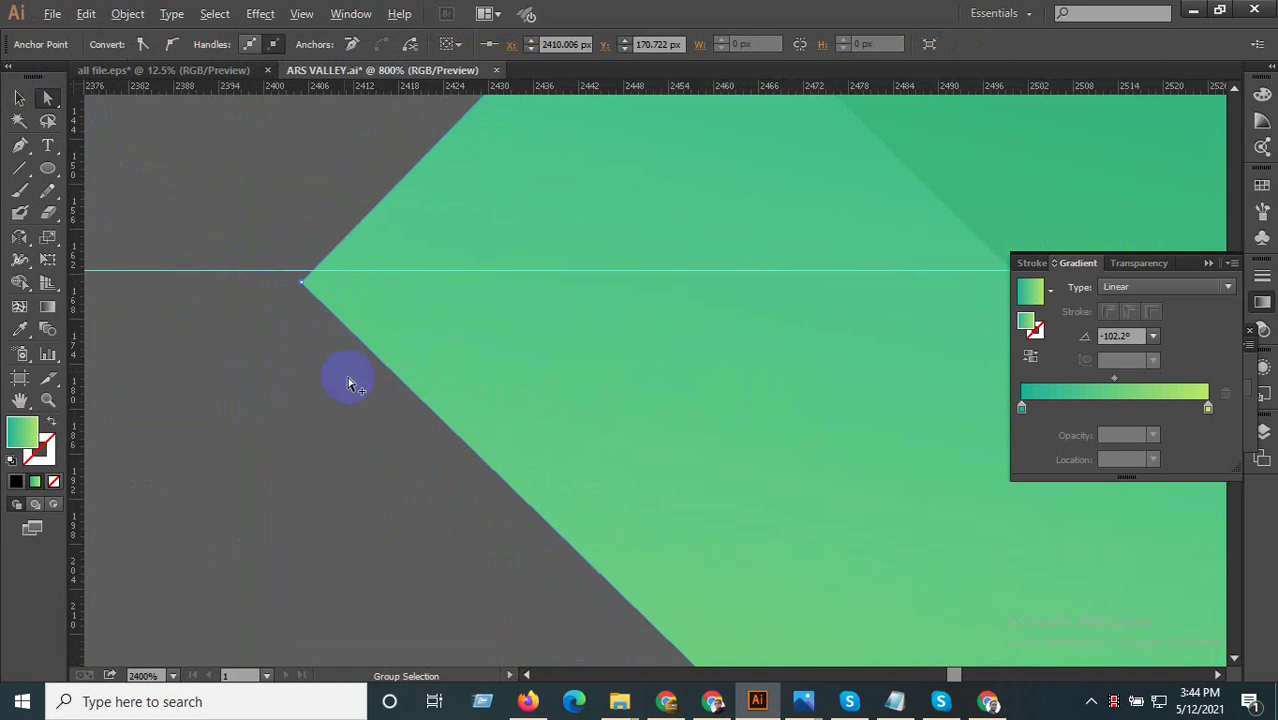
{"action": "scroll", "coordinate": [350, 385], "scroll_direction": "down", "scroll_amount": 2}
{"action": "left_click", "coordinate": [337, 350]}
{"action": "scroll", "coordinate": [370, 372], "scroll_direction": "down", "scroll_amount": 3}
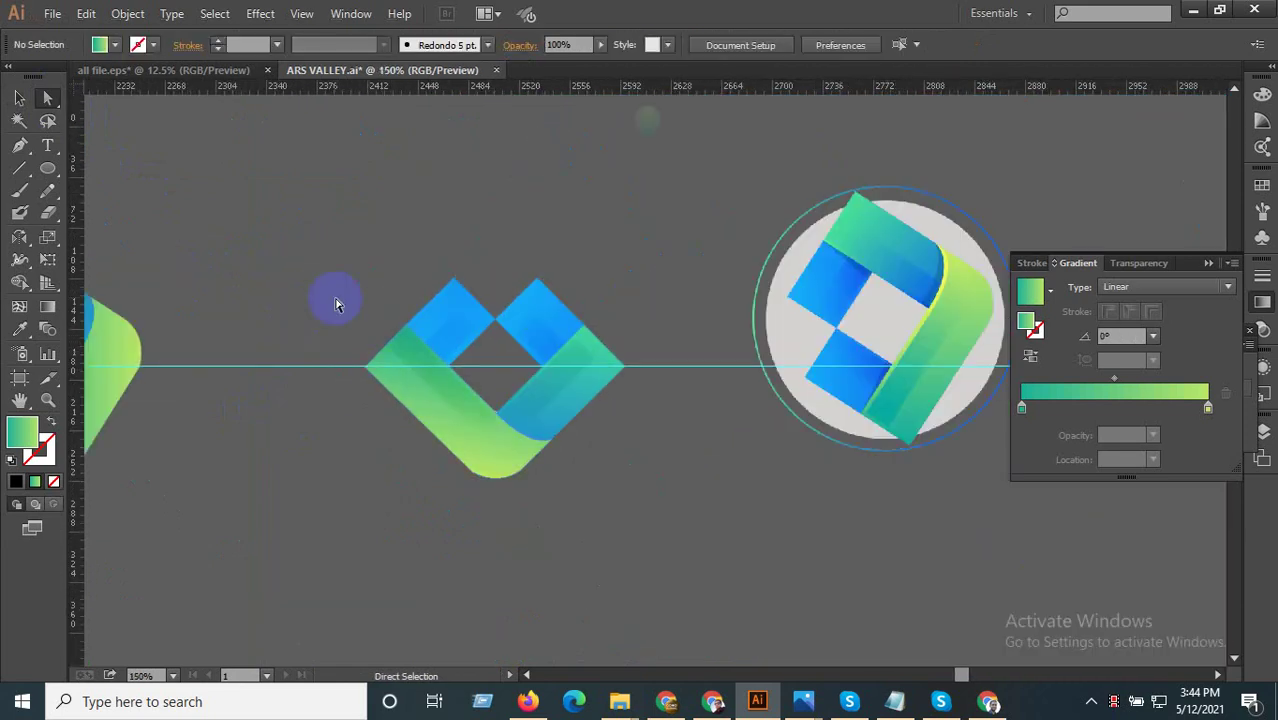
- Select the whole diamond logo, rotate it slightly and nudge it so both tips meet the guide
{"action": "left_click_drag", "start_coordinate": [658, 507], "coordinate": [521, 464]}
{"action": "left_click", "coordinate": [19, 97]}
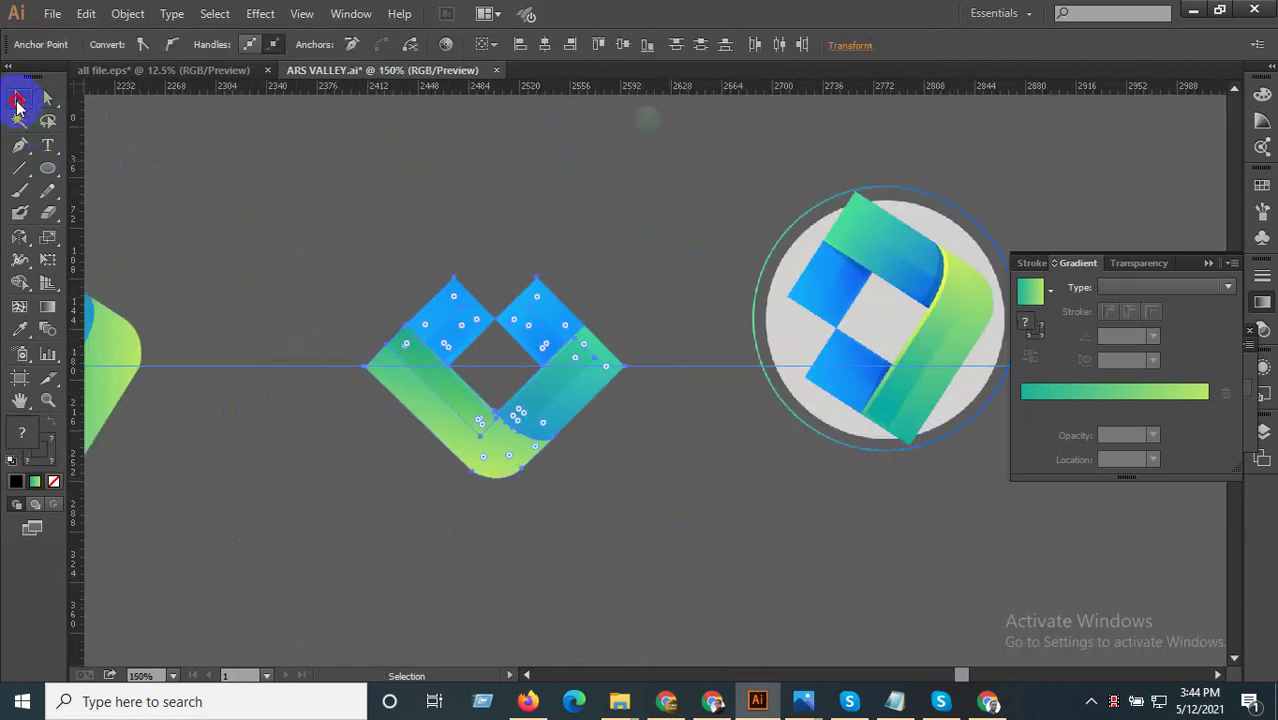
{"action": "left_click_drag", "start_coordinate": [300, 422], "coordinate": [337, 348]}
{"action": "scroll", "coordinate": [390, 398], "scroll_direction": "up", "scroll_amount": 3}
{"action": "scroll", "coordinate": [390, 398], "scroll_direction": "up", "scroll_amount": 7}
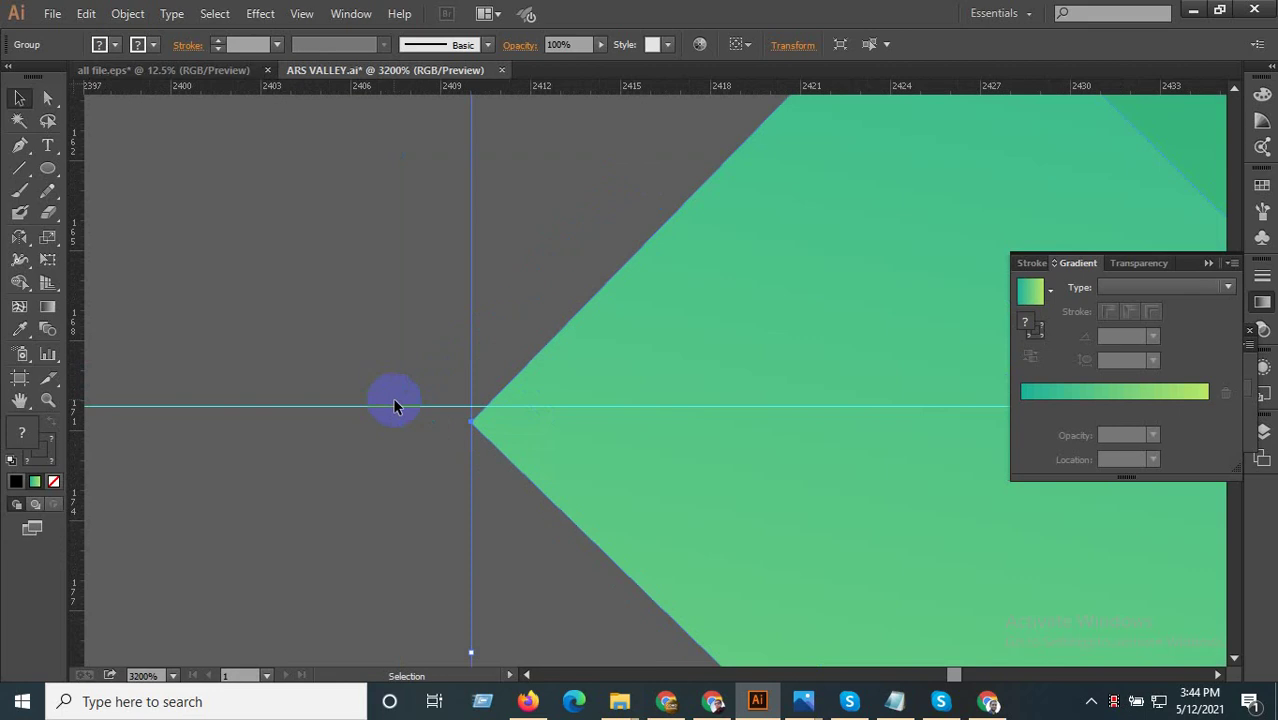
{"action": "scroll", "coordinate": [448, 450], "scroll_direction": "down", "scroll_amount": 1}
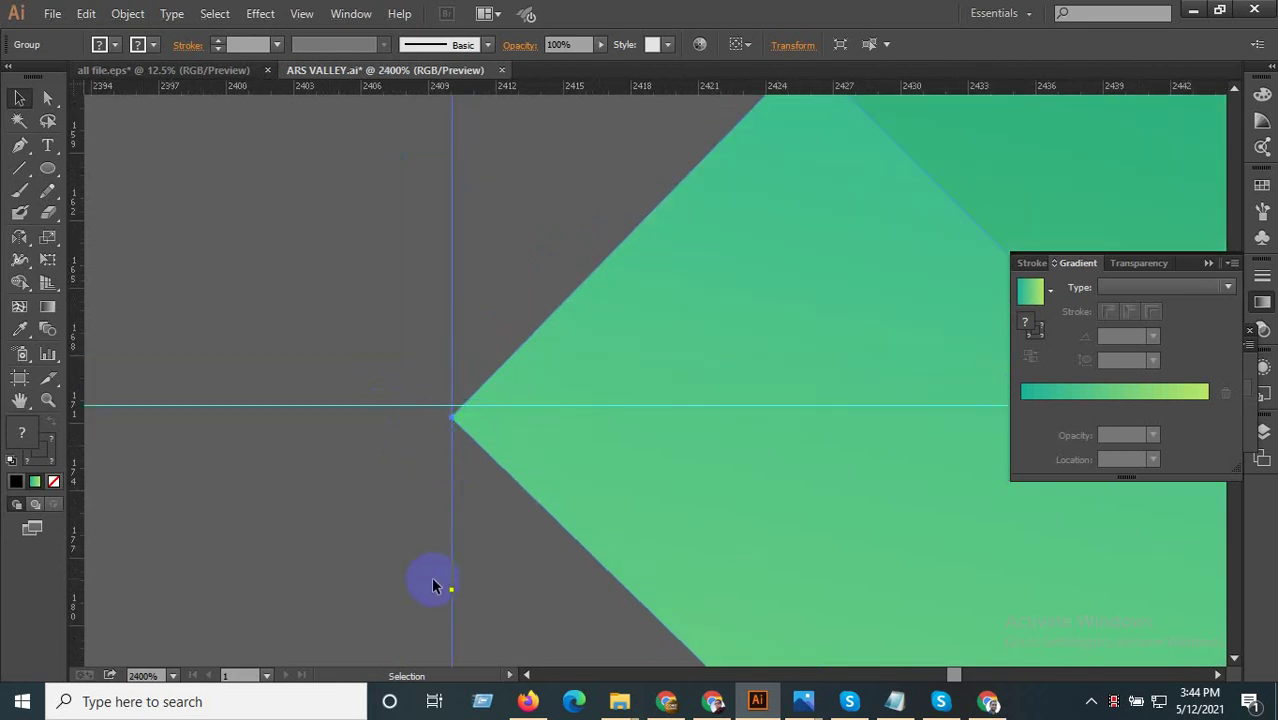
{"action": "left_click_drag", "start_coordinate": [439, 590], "coordinate": [436, 591]}
{"action": "scroll", "coordinate": [452, 410], "scroll_direction": "up", "scroll_amount": 2}
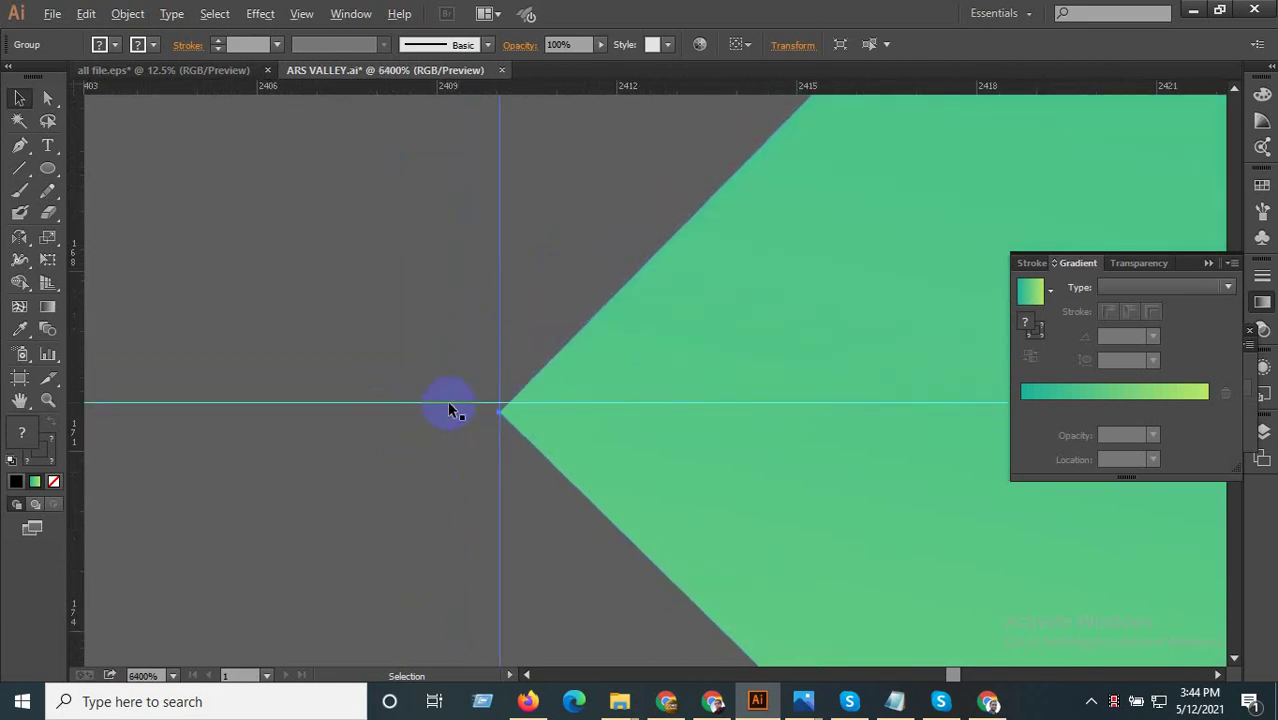
{"action": "left_click_drag", "start_coordinate": [521, 421], "coordinate": [515, 417]}
{"action": "scroll", "coordinate": [340, 430], "scroll_direction": "down", "scroll_amount": 3}
{"action": "scroll", "coordinate": [345, 503], "scroll_direction": "down", "scroll_amount": 3}
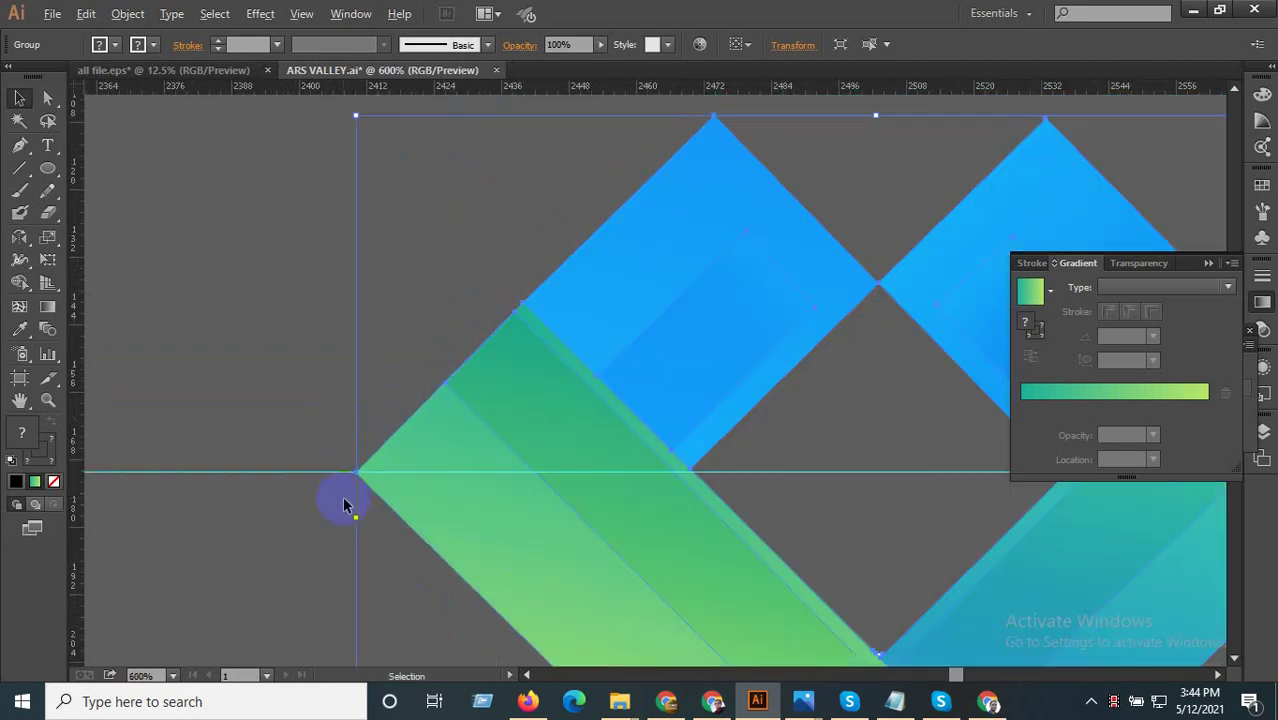
{"action": "scroll", "coordinate": [345, 500], "scroll_direction": "down", "scroll_amount": 3}
{"action": "scroll", "coordinate": [928, 519], "scroll_direction": "up", "scroll_amount": 1}
- Select the horizontal guide and delete it
{"action": "left_click", "coordinate": [938, 528]}
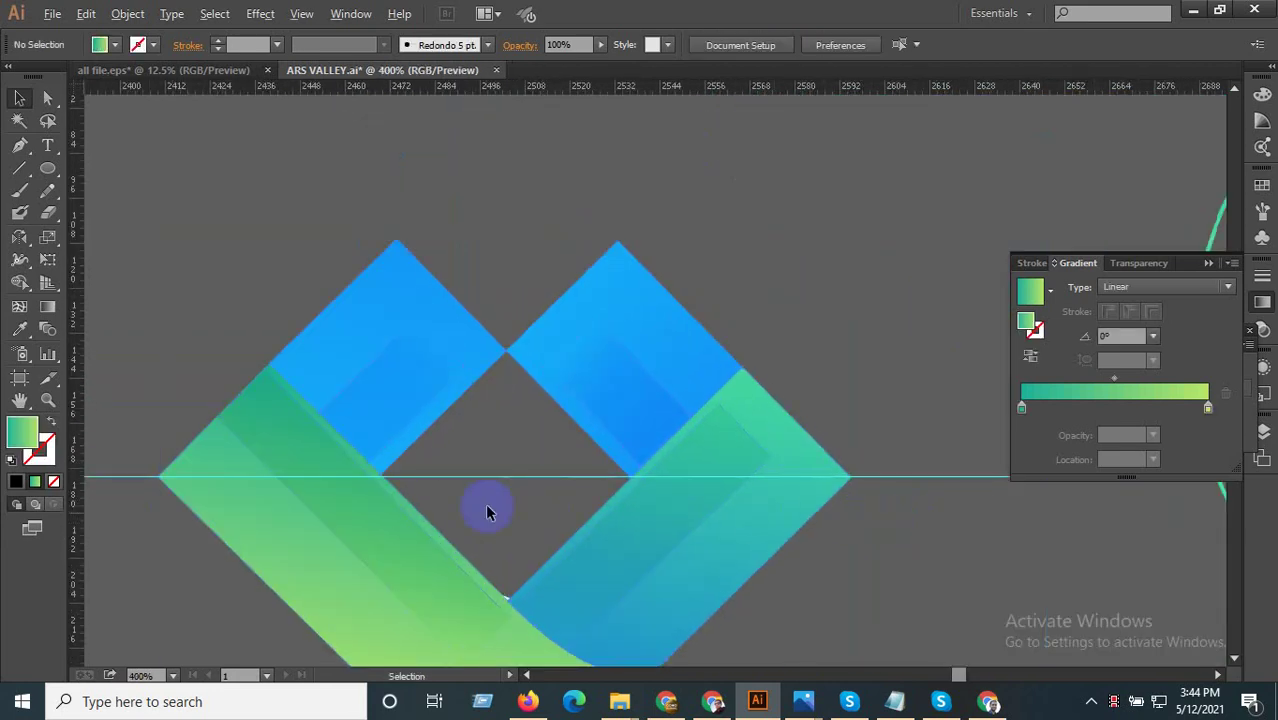
{"action": "scroll", "coordinate": [465, 508], "scroll_direction": "down", "scroll_amount": 2}
{"action": "left_click_drag", "start_coordinate": [690, 535], "coordinate": [703, 411]}
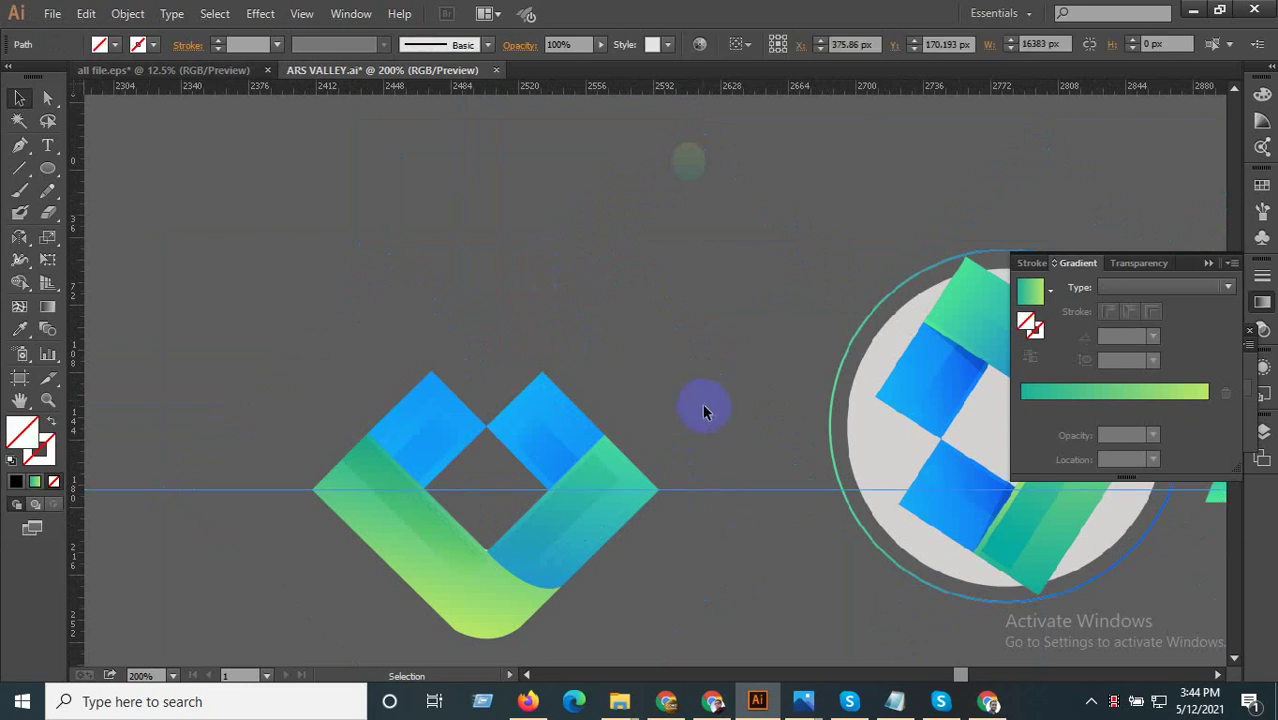
{"action": "key", "text": "Delete"}
{"action": "scroll", "coordinate": [593, 505], "scroll_direction": "down", "scroll_amount": 1}
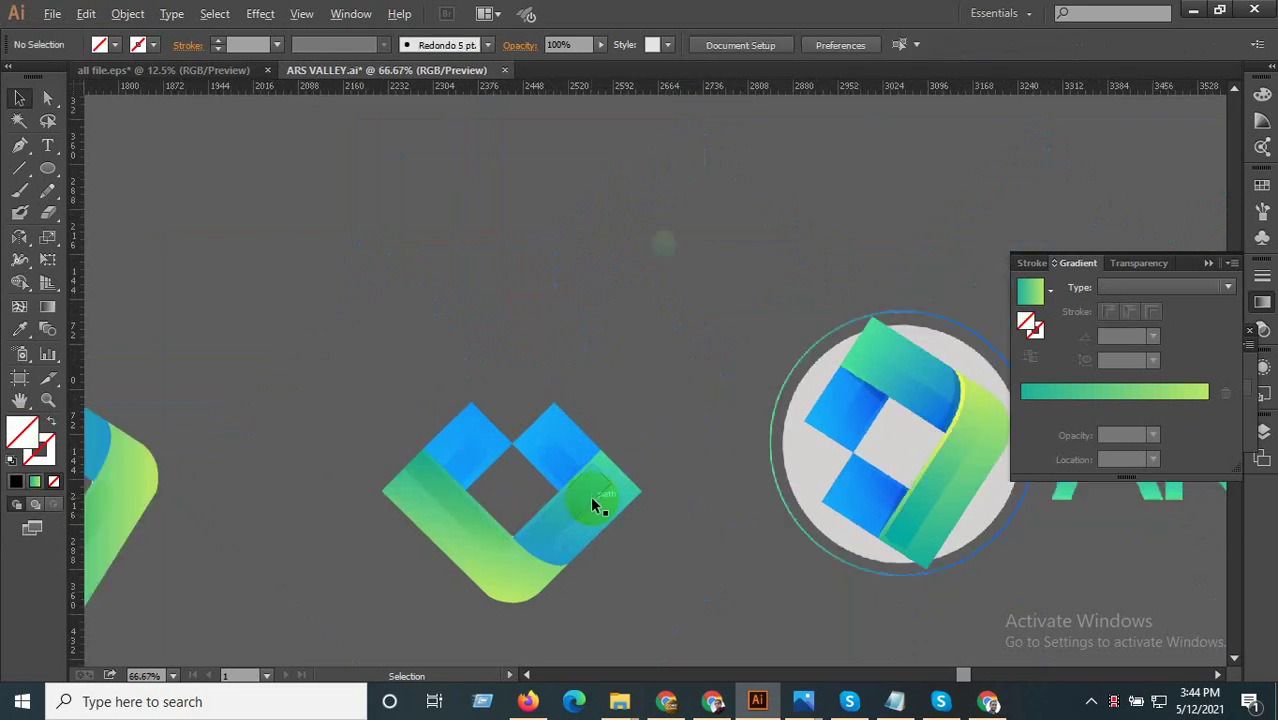
{"action": "scroll", "coordinate": [590, 520], "scroll_direction": "down", "scroll_amount": 2}
{"action": "scroll", "coordinate": [580, 550], "scroll_direction": "up", "scroll_amount": 2}
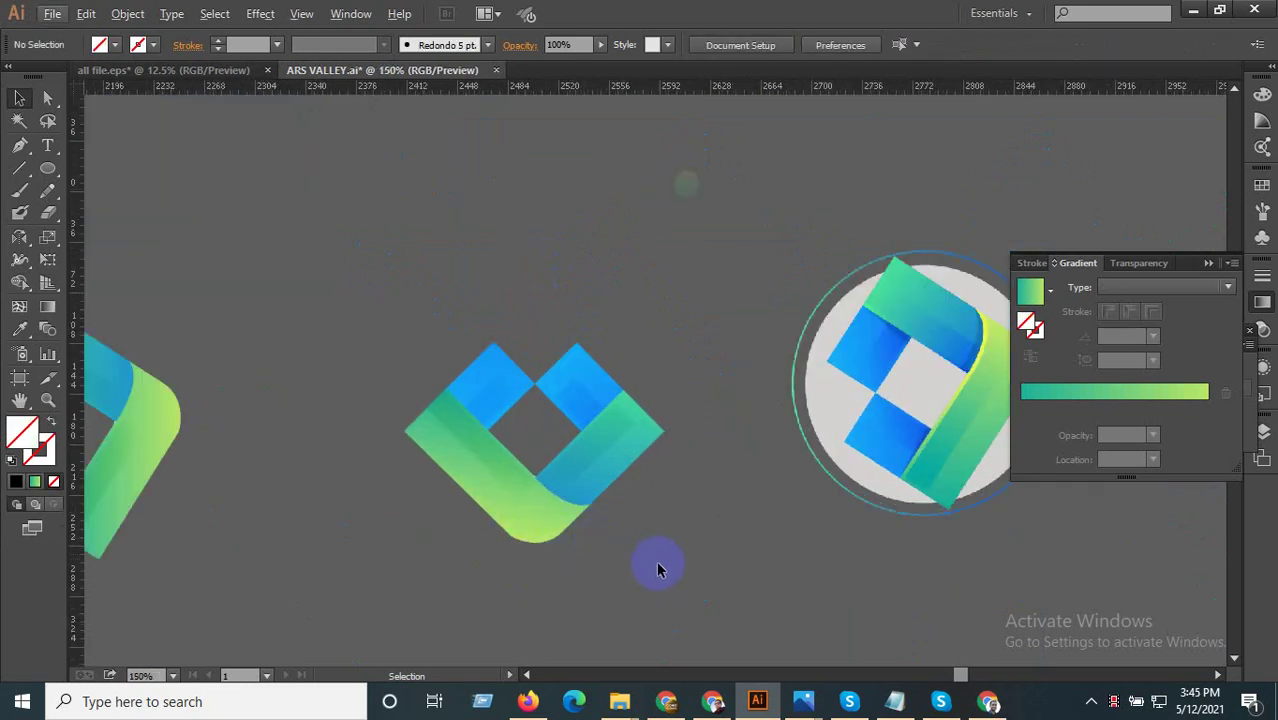
{"action": "scroll", "coordinate": [600, 562], "scroll_direction": "down", "scroll_amount": 1}
{"action": "scroll", "coordinate": [636, 588], "scroll_direction": "down", "scroll_amount": 1}
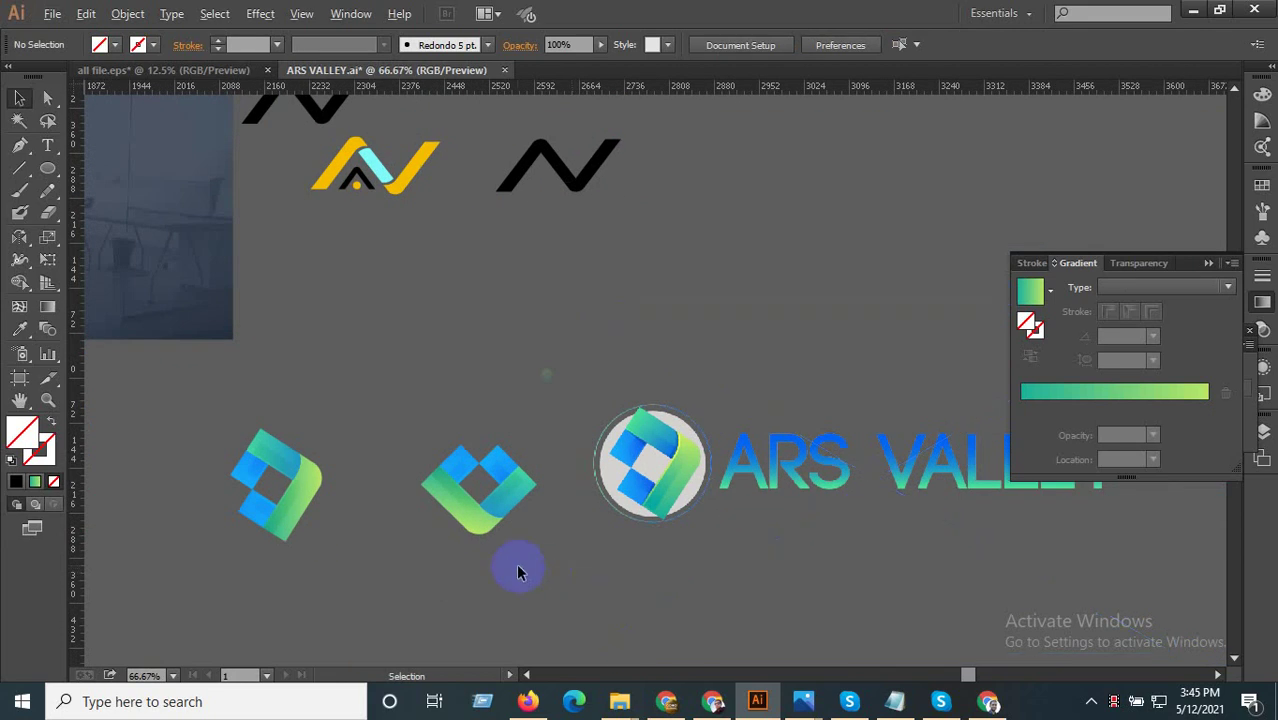
{"action": "scroll", "coordinate": [520, 570], "scroll_direction": "up", "scroll_amount": 1}
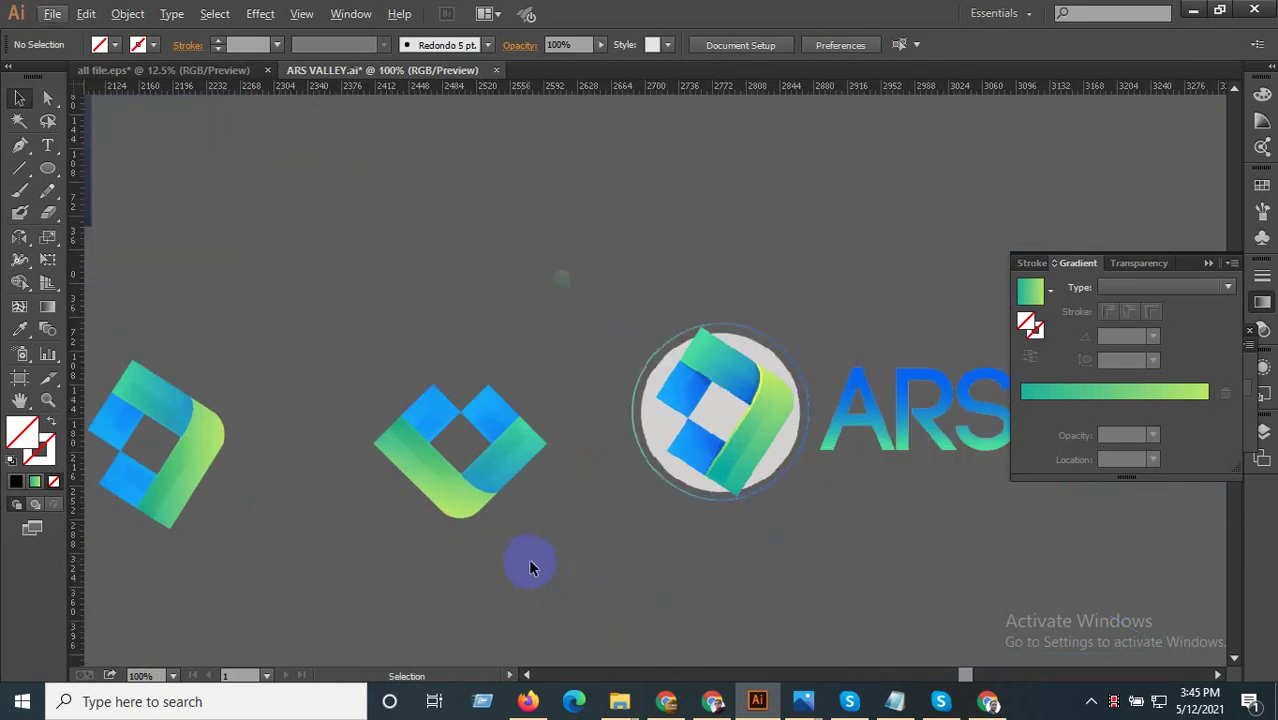
{"action": "scroll", "coordinate": [472, 468], "scroll_direction": "up", "scroll_amount": 1}
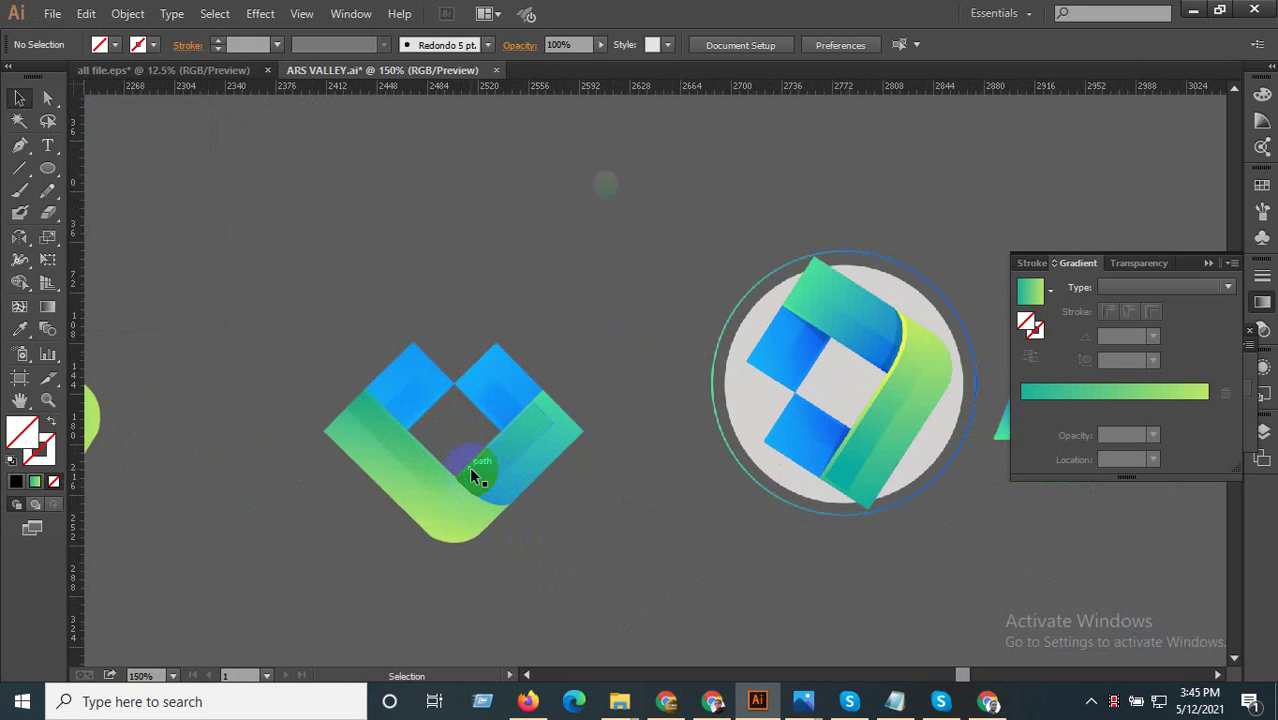
{"action": "scroll", "coordinate": [540, 470], "scroll_direction": "up", "scroll_amount": 2}
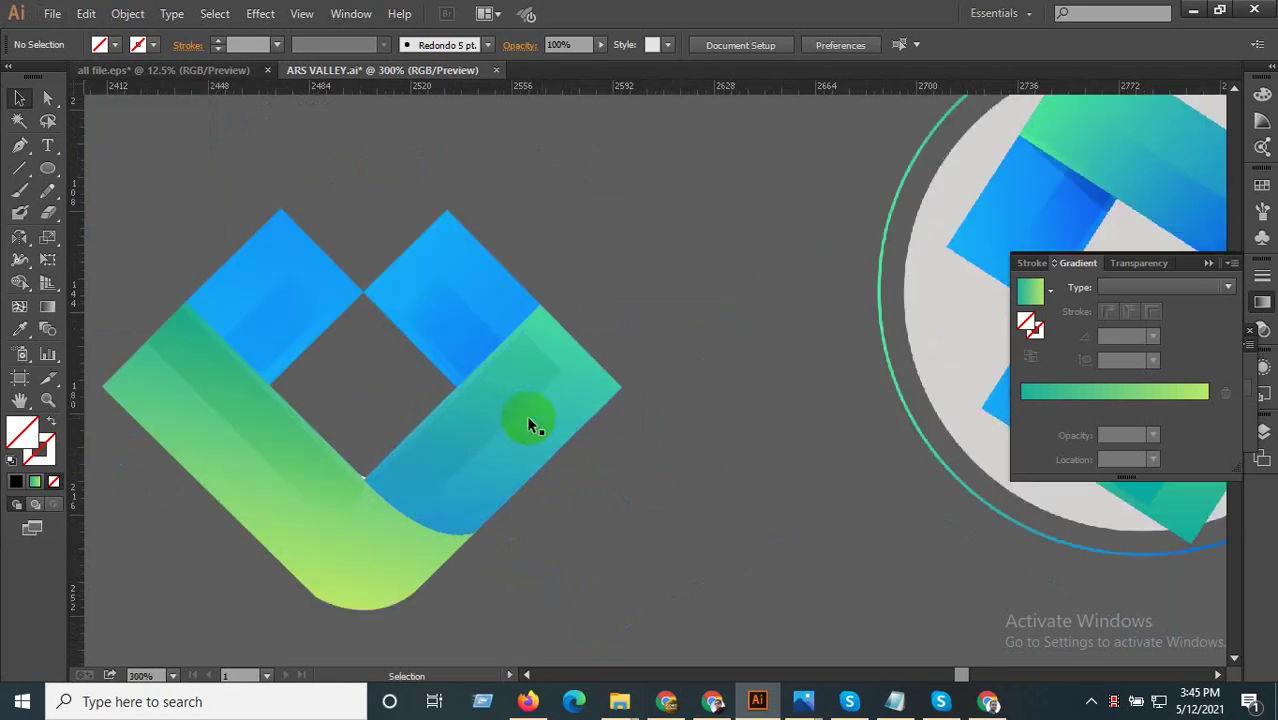
- Ungroup the diamond logo into separate pieces
{"action": "left_click", "coordinate": [524, 391]}
{"action": "right_click", "coordinate": [484, 401]}
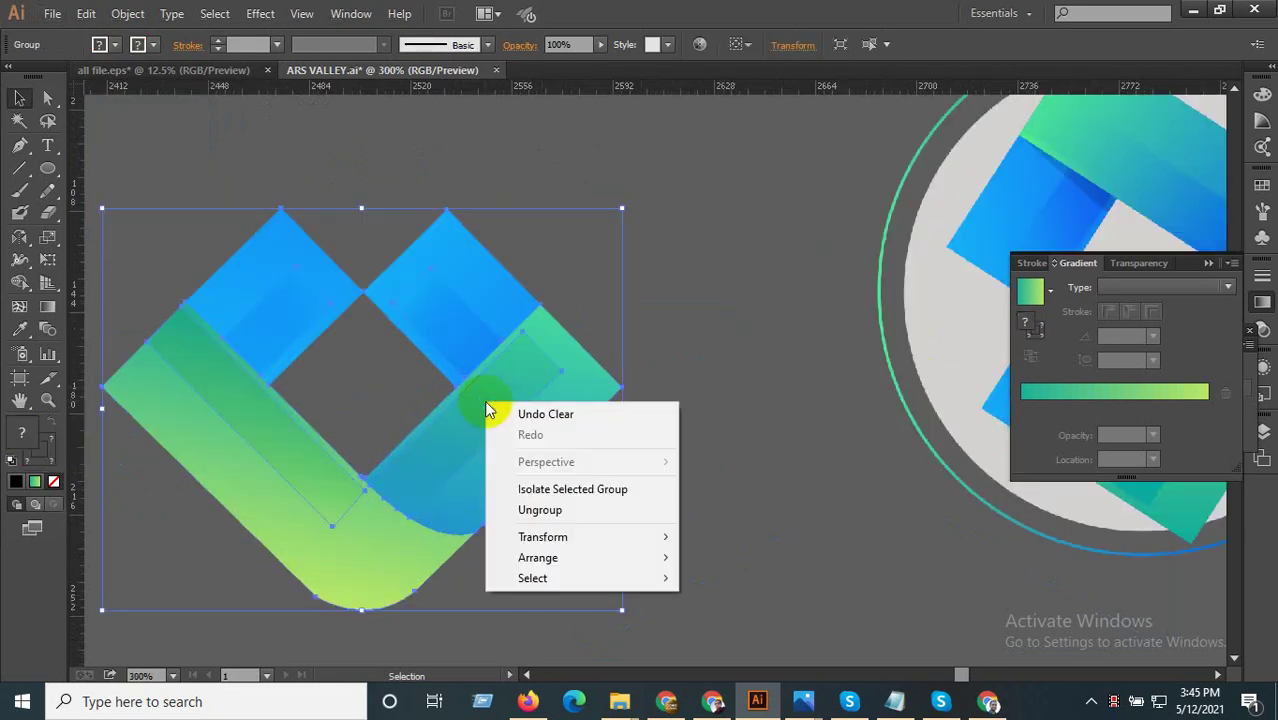
{"action": "left_click", "coordinate": [541, 510]}
{"action": "left_click", "coordinate": [572, 463]}
- Redraw the right arm overlay's gradient at 42°, from blue inside to green at the tip
{"action": "left_click", "coordinate": [530, 375]}
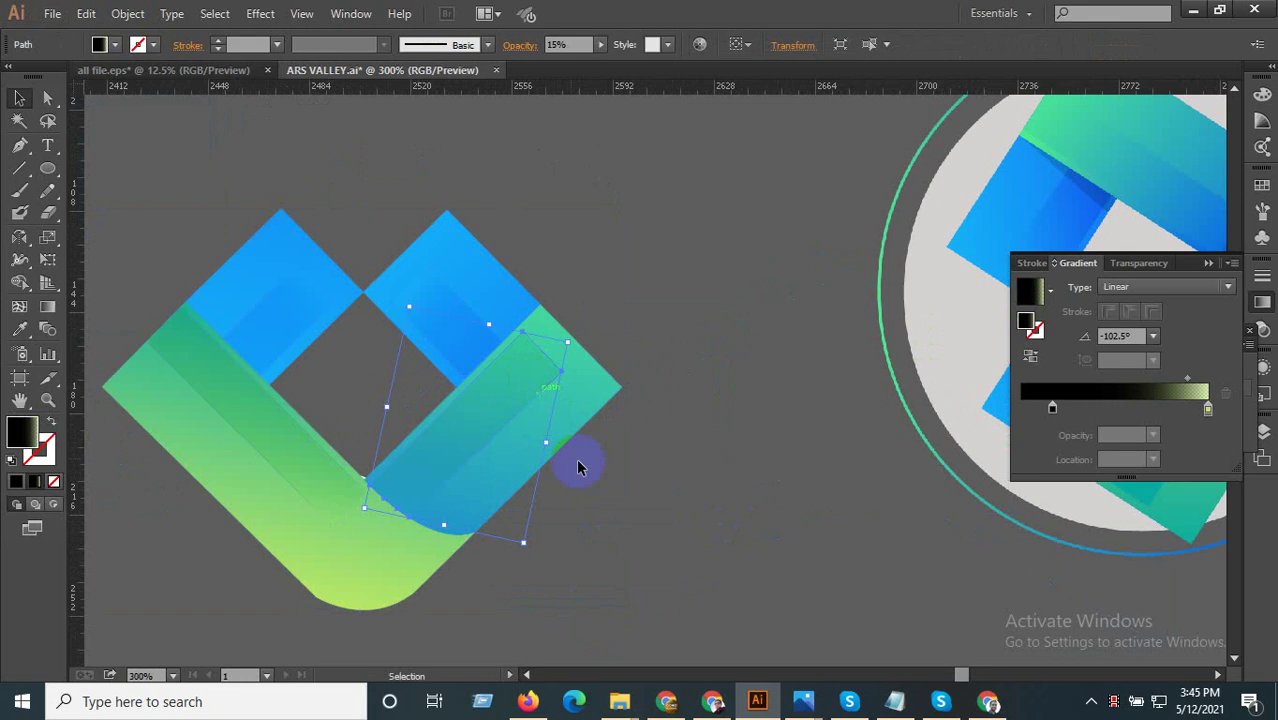
{"action": "left_click", "coordinate": [48, 307]}
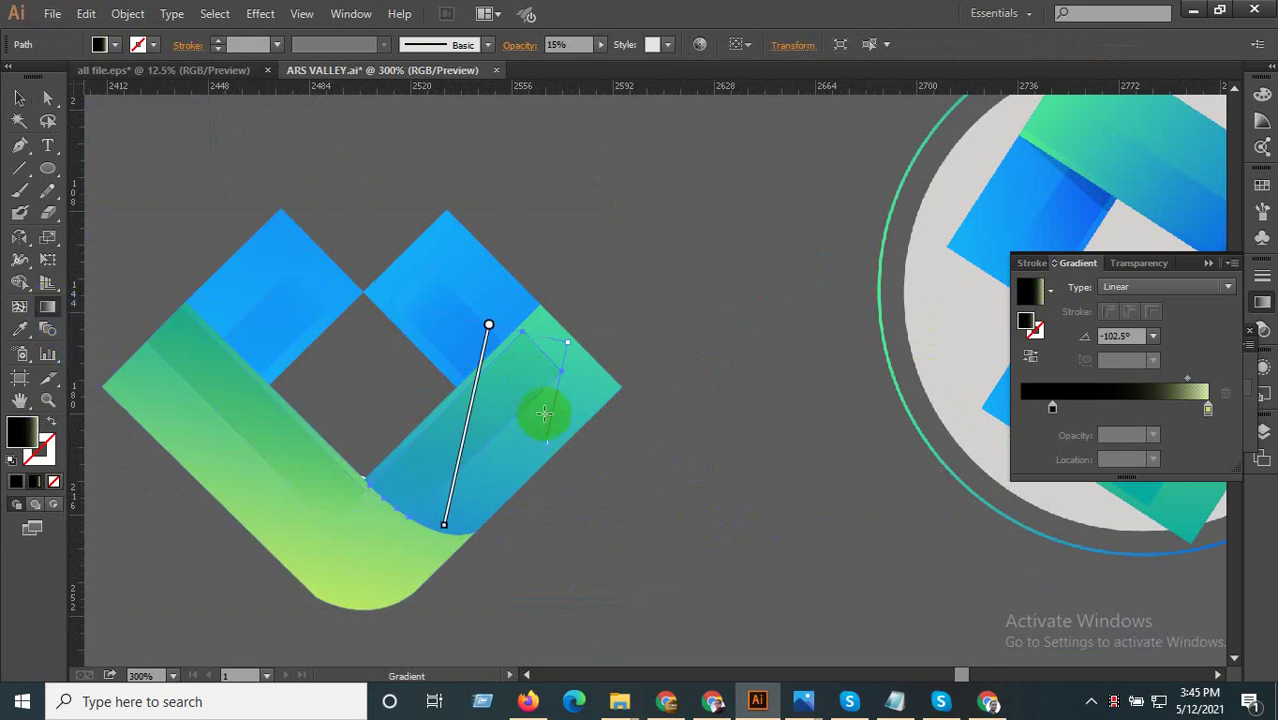
{"action": "left_click_drag", "start_coordinate": [551, 349], "coordinate": [389, 492]}
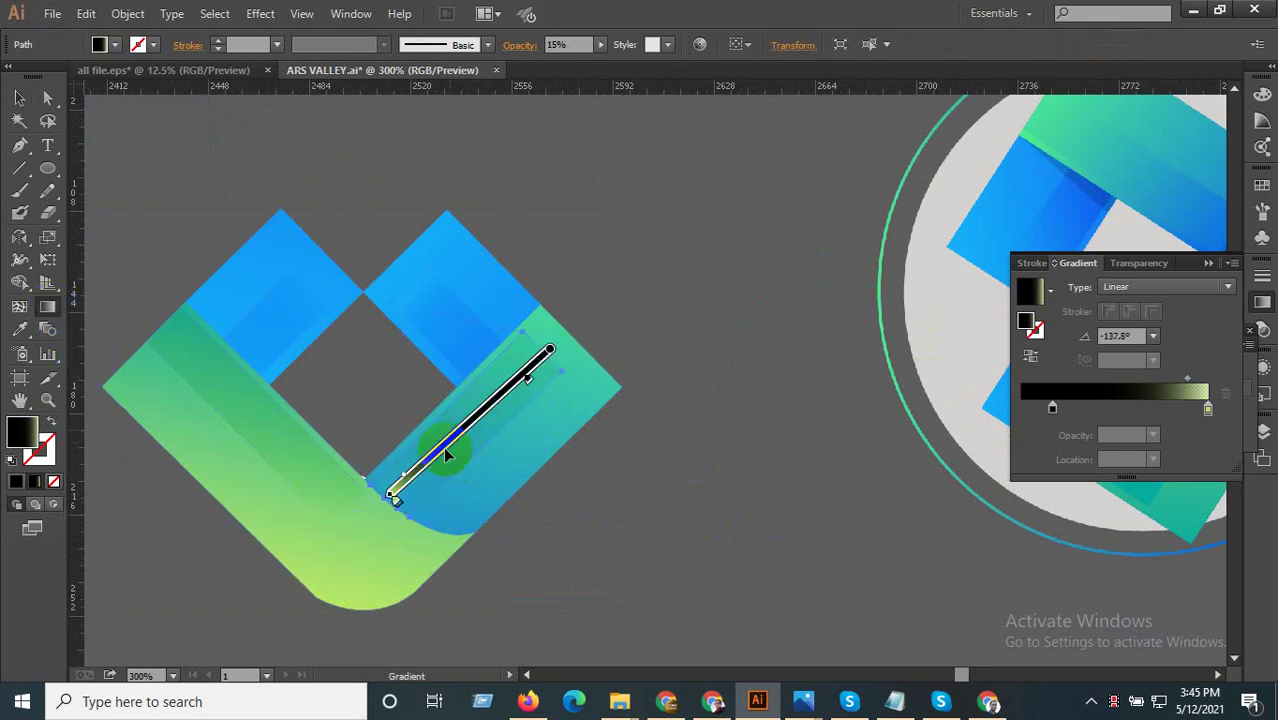
{"action": "mouse_move", "coordinate": [397, 508]}
{"action": "left_mouse_down"}
{"action": "mouse_move", "coordinate": [566, 366]}
{"action": "mouse_move", "coordinate": [553, 347]}
{"action": "left_mouse_up"}
{"action": "left_click", "coordinate": [22, 98]}
{"action": "left_click", "coordinate": [443, 258]}
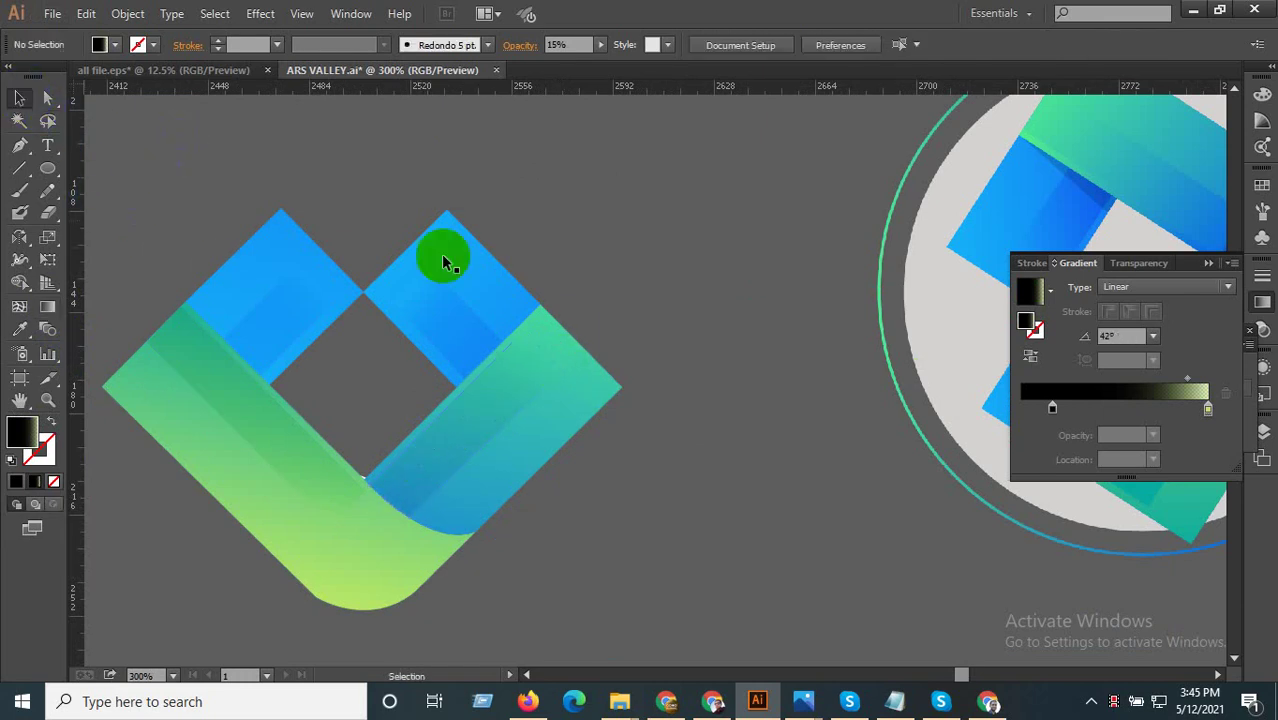
{"action": "scroll", "coordinate": [485, 480], "scroll_direction": "down", "scroll_amount": 2}
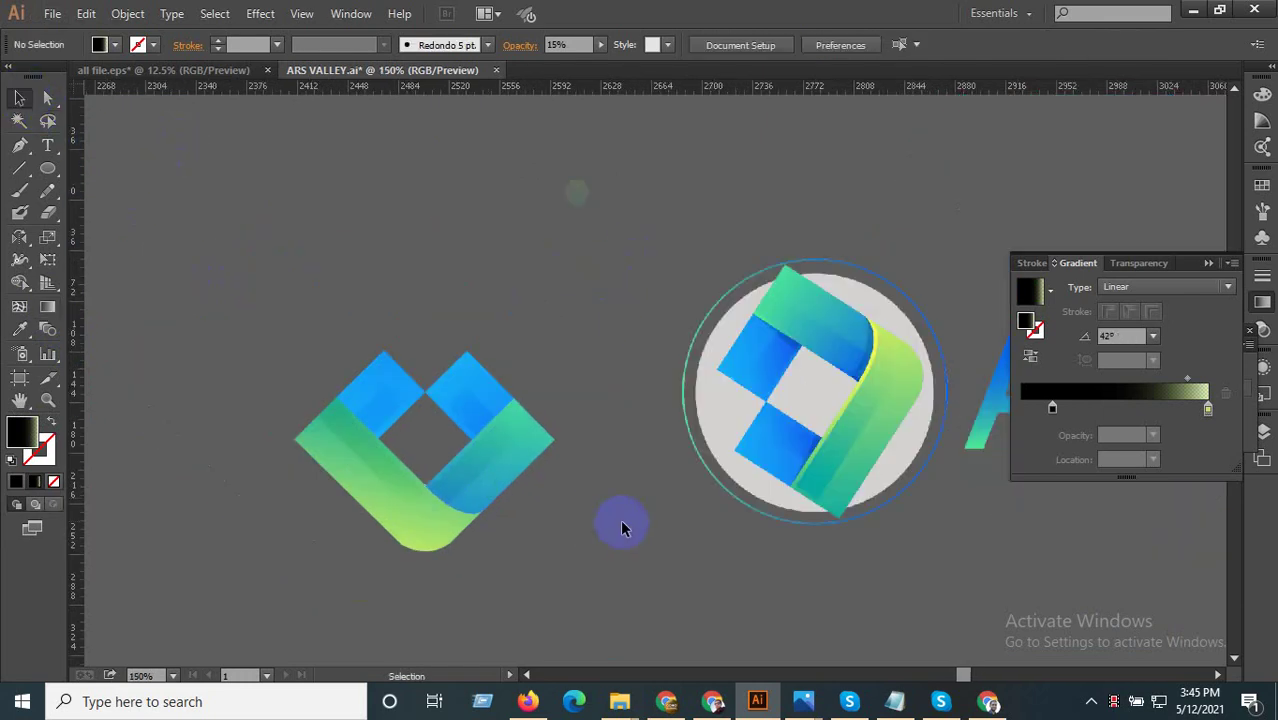
{"action": "scroll", "coordinate": [614, 548], "scroll_direction": "up", "scroll_amount": 2}
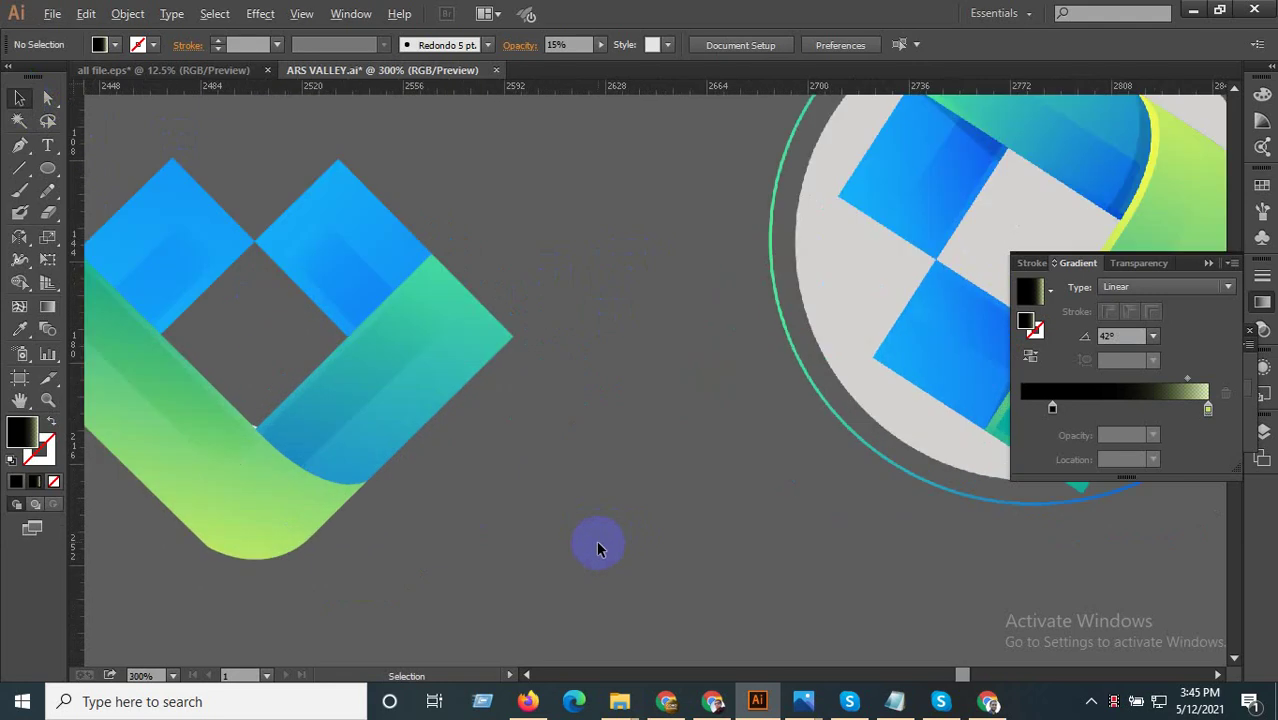
{"action": "scroll", "coordinate": [605, 545], "scroll_direction": "down", "scroll_amount": 1}
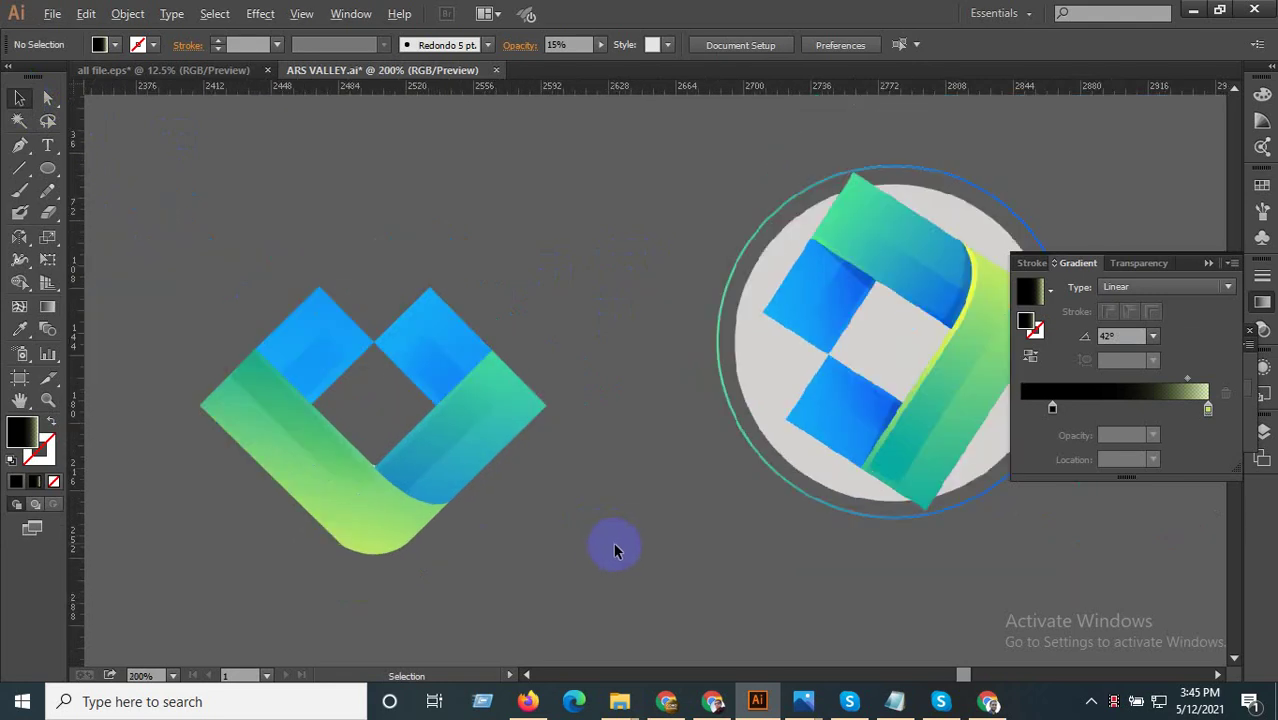
{"action": "scroll", "coordinate": [588, 560], "scroll_direction": "down", "scroll_amount": 1}
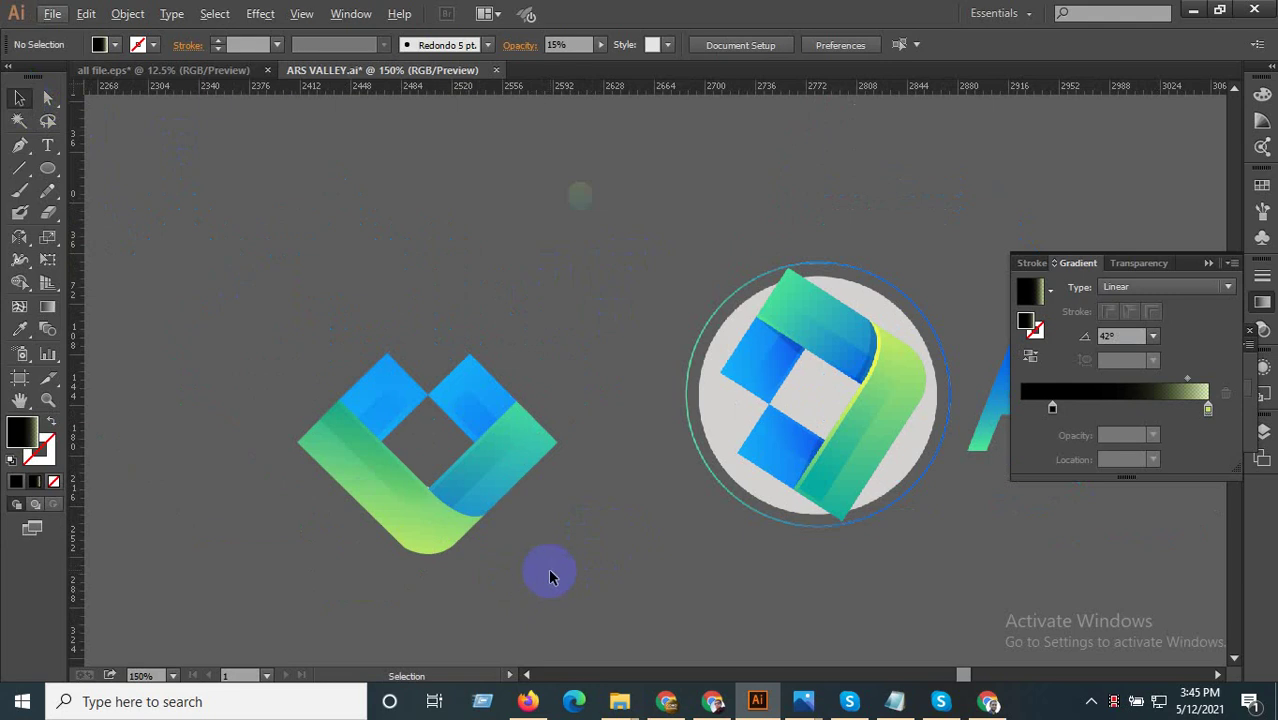
- Zoom in and draw a dark shadow triangle at the left arm's inner corner
{"action": "left_click", "coordinate": [513, 397], "text": "ctrl"}
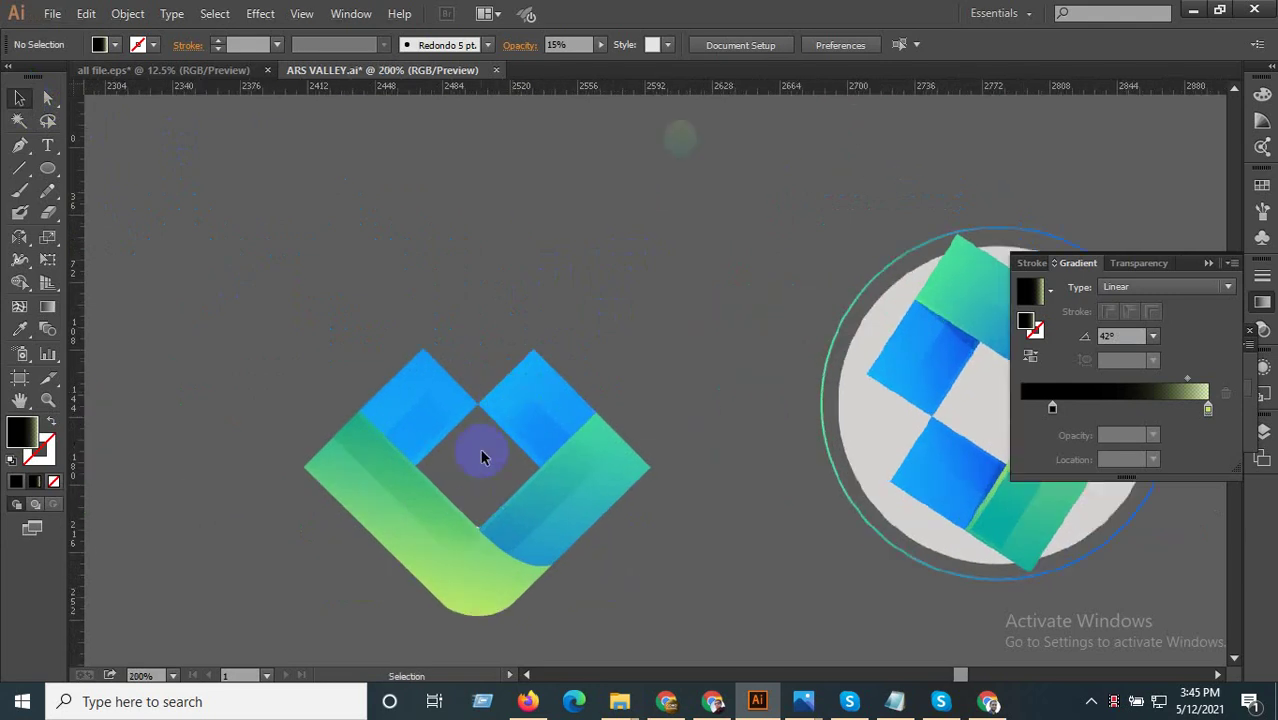
{"action": "left_click", "coordinate": [369, 422], "text": "ctrl"}
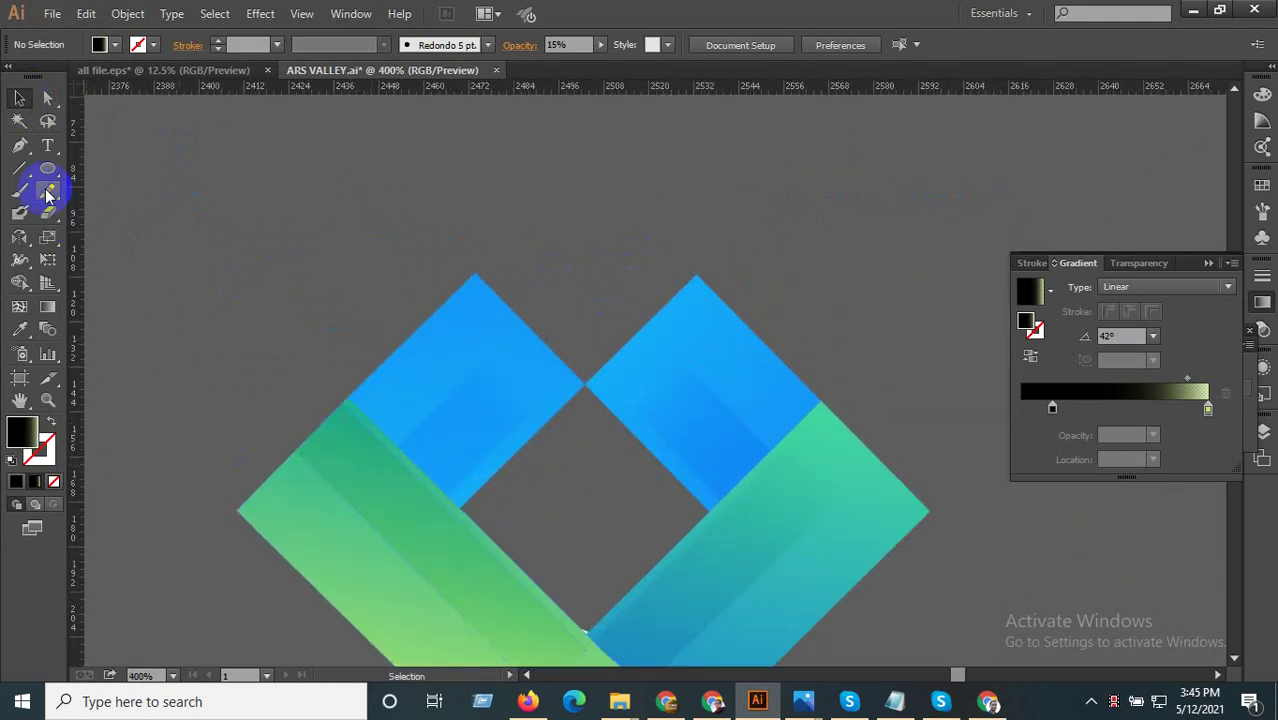
{"action": "left_click", "coordinate": [19, 145]}
{"action": "left_click", "coordinate": [348, 398]}
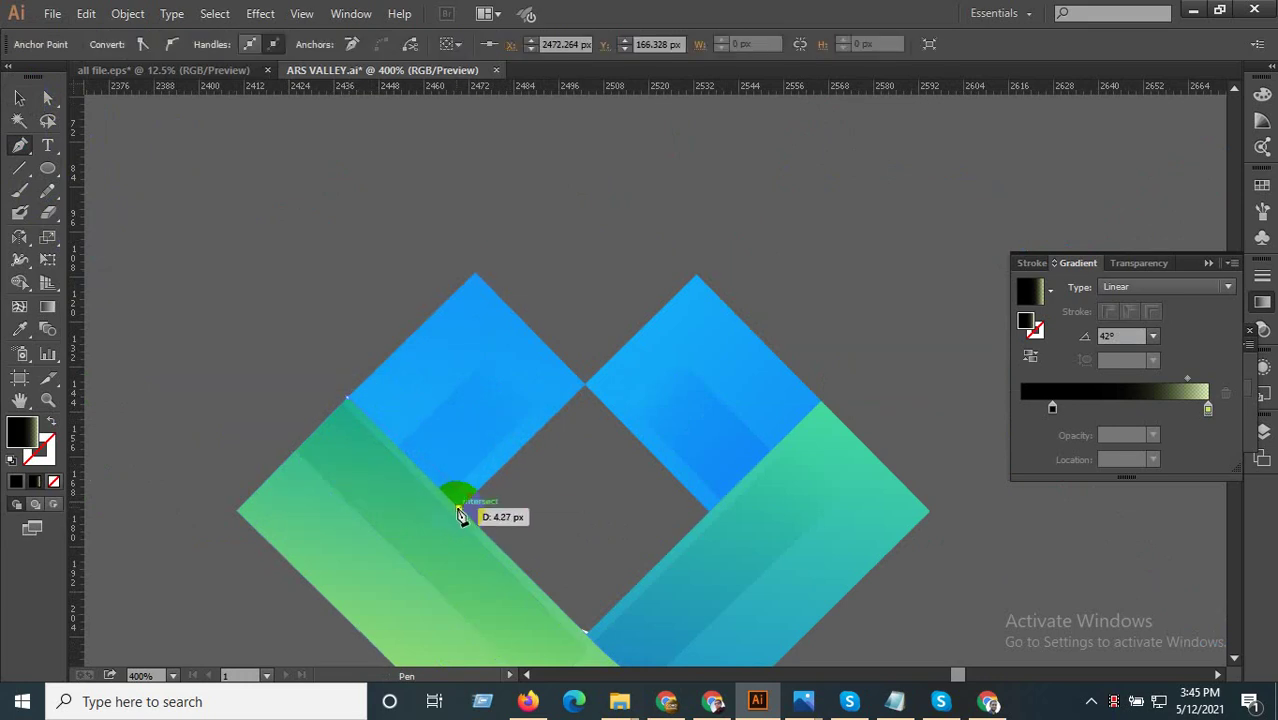
{"action": "left_click", "coordinate": [459, 506]}
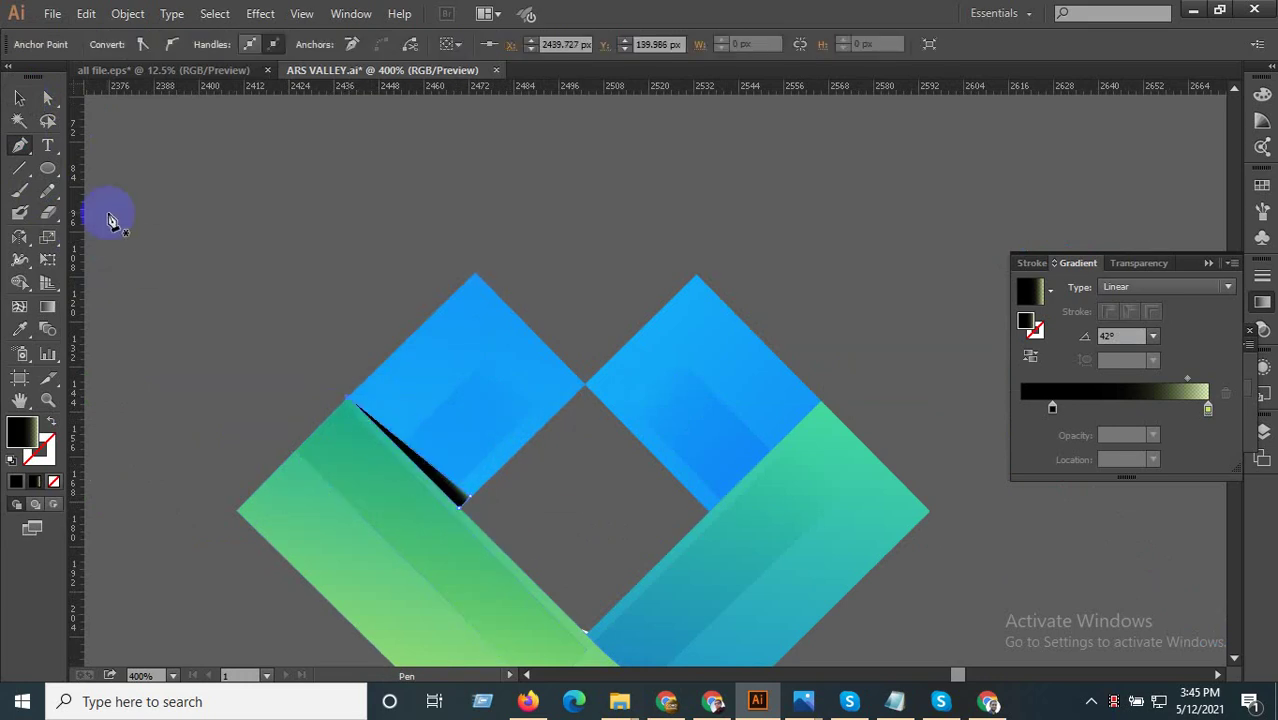
{"action": "left_click", "coordinate": [19, 97]}
{"action": "scroll", "coordinate": [385, 393], "scroll_direction": "down", "scroll_amount": 1}
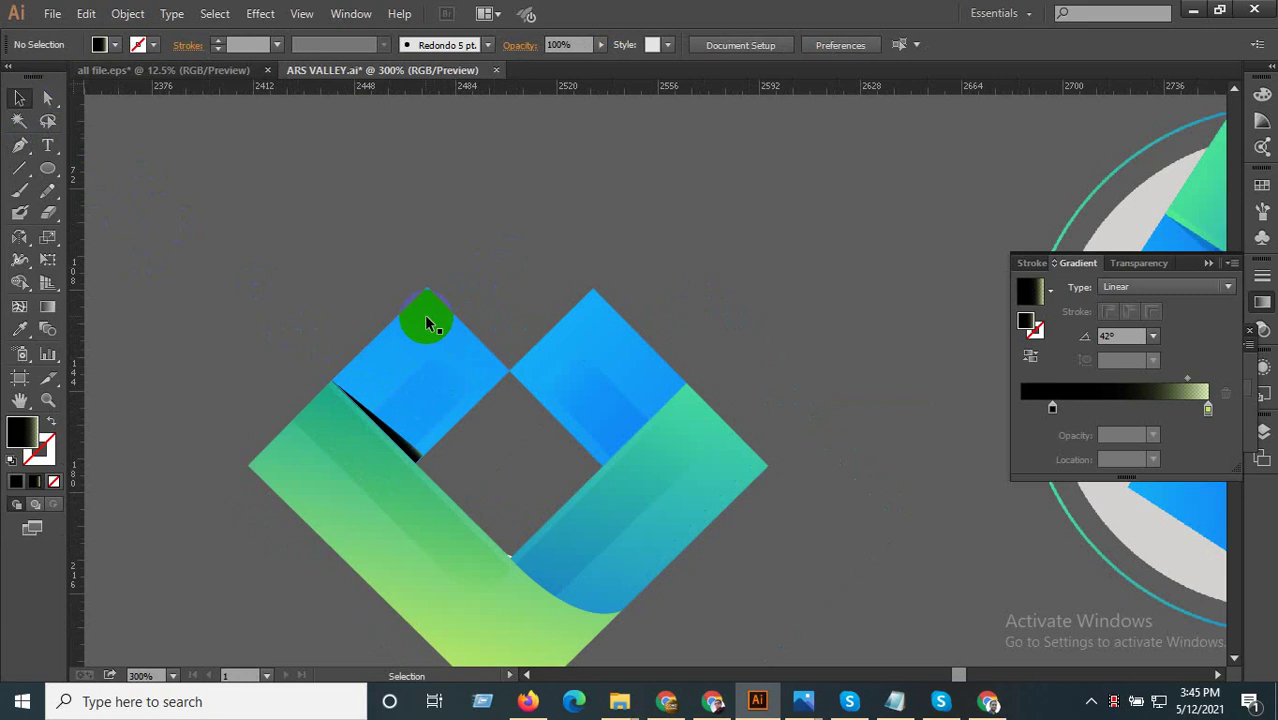
{"action": "scroll", "coordinate": [449, 396], "scroll_direction": "down", "scroll_amount": 2}
- Lower the shadow triangle's opacity to 29%
{"action": "left_click", "coordinate": [424, 420]}
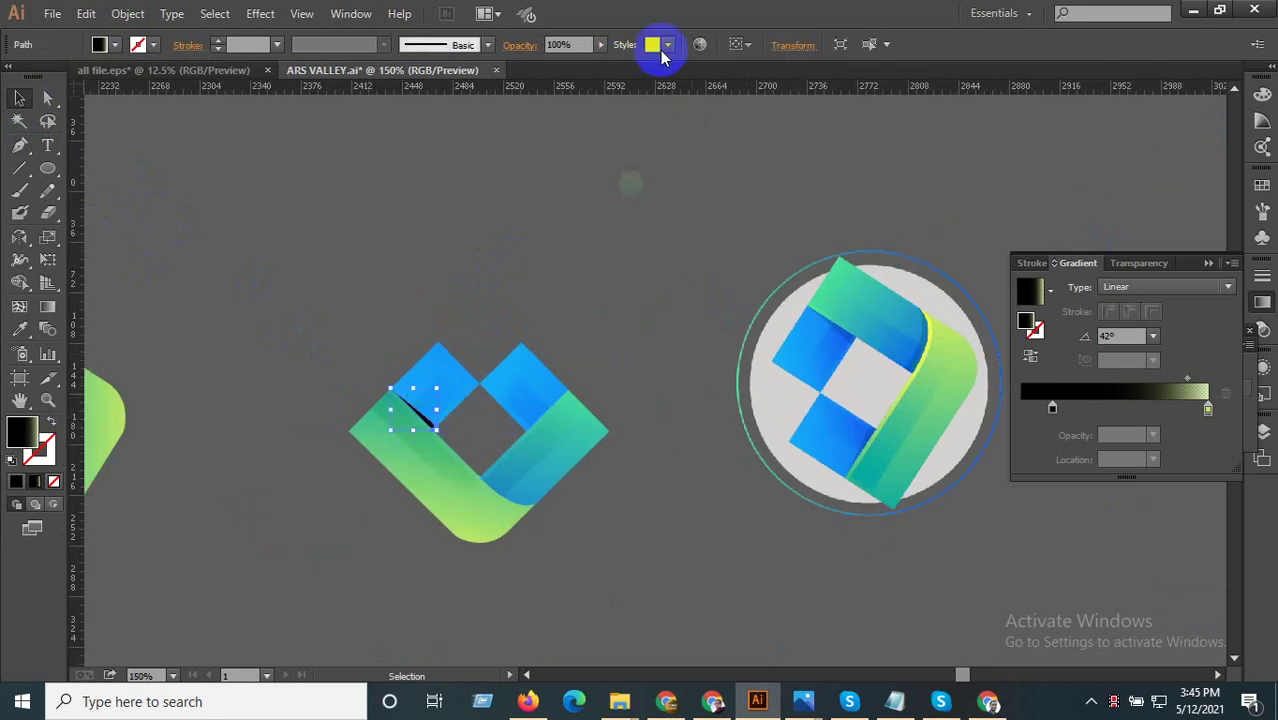
{"action": "left_click", "coordinate": [600, 45]}
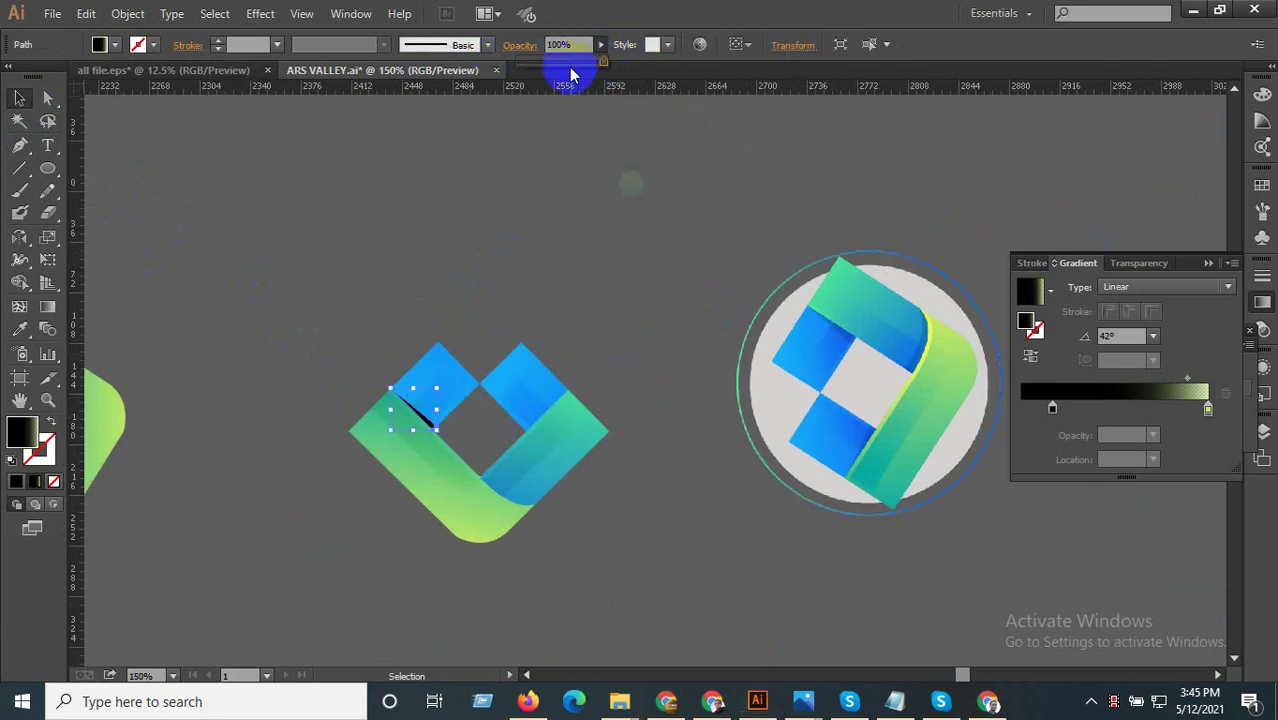
{"action": "left_click_drag", "start_coordinate": [557, 68], "coordinate": [551, 68]}
{"action": "left_click", "coordinate": [522, 251]}
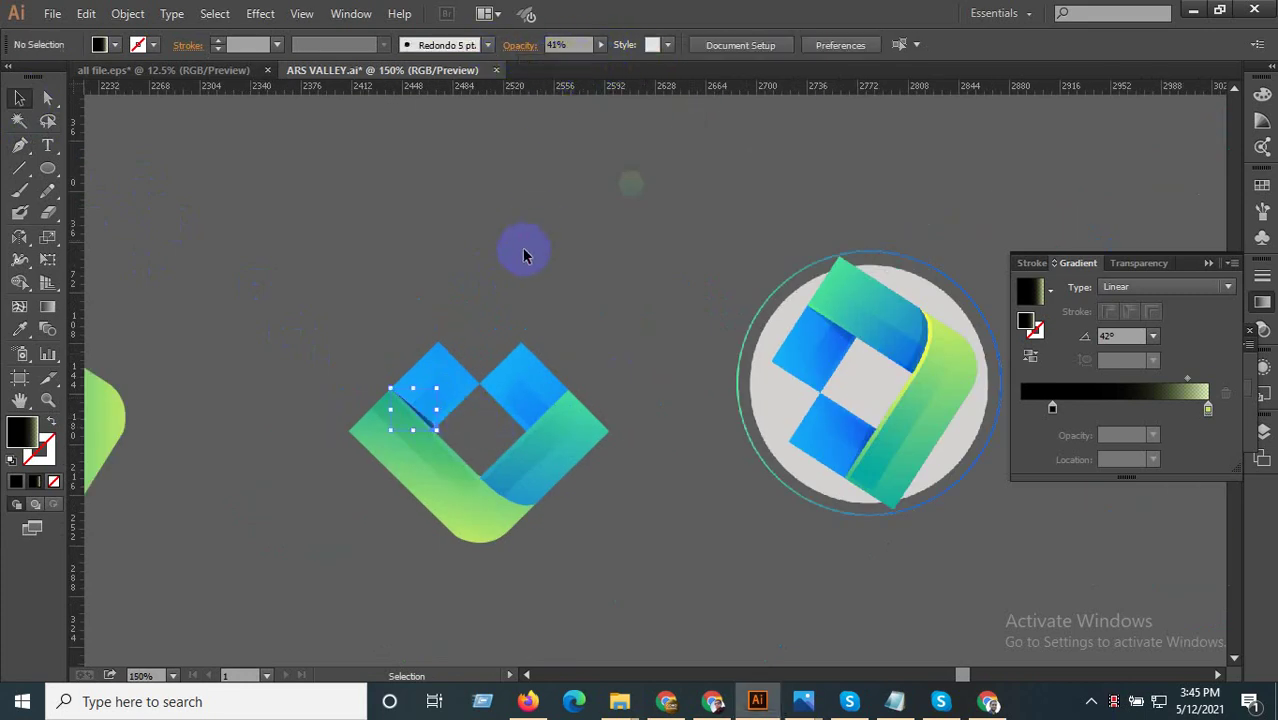
{"action": "scroll", "coordinate": [508, 423], "scroll_direction": "up", "scroll_amount": 2}
{"action": "scroll", "coordinate": [342, 432], "scroll_direction": "up", "scroll_amount": 3}
{"action": "left_click", "coordinate": [295, 428]}
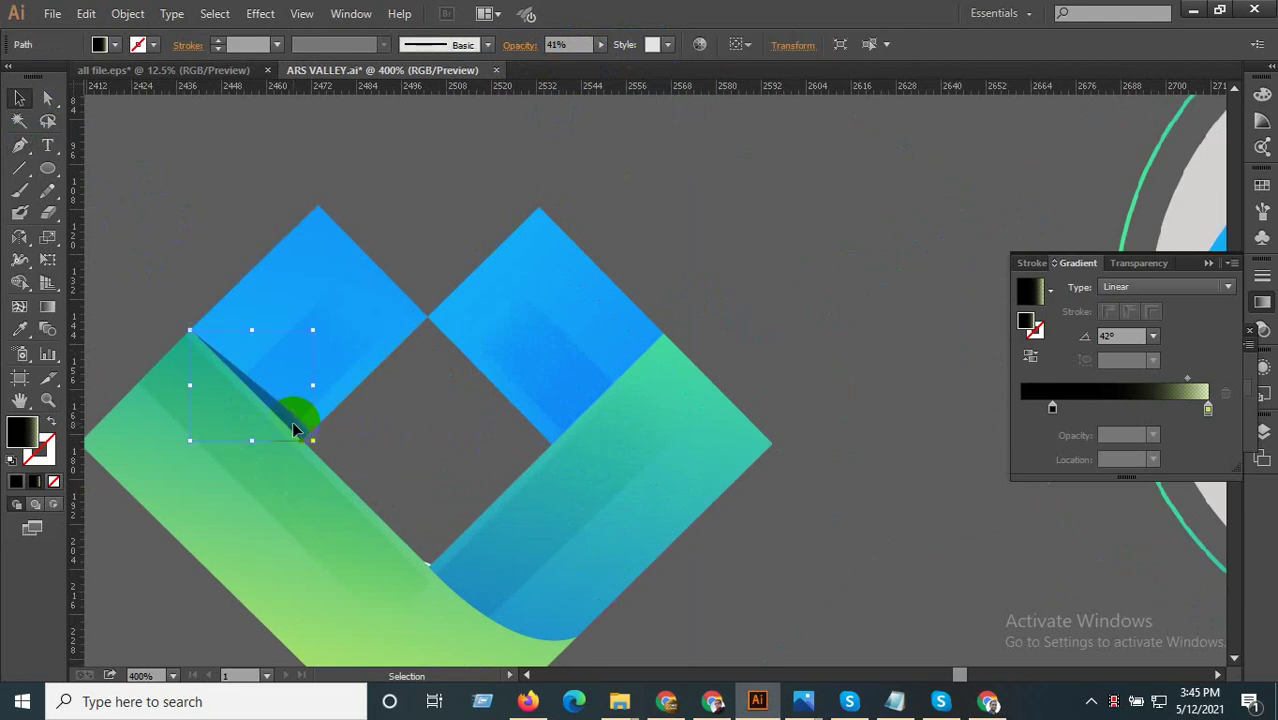
{"action": "left_click", "coordinate": [398, 486]}
{"action": "scroll", "coordinate": [491, 486], "scroll_direction": "down", "scroll_amount": 2}
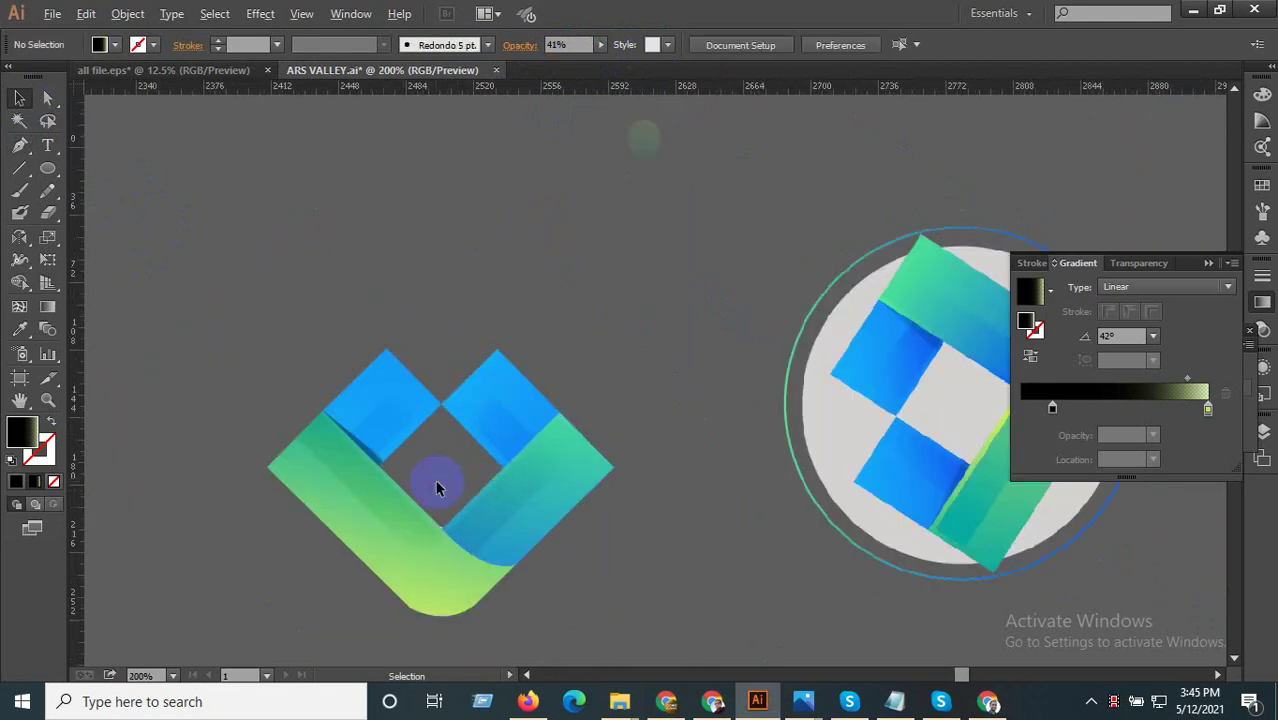
{"action": "scroll", "coordinate": [436, 488], "scroll_direction": "up", "scroll_amount": 2}
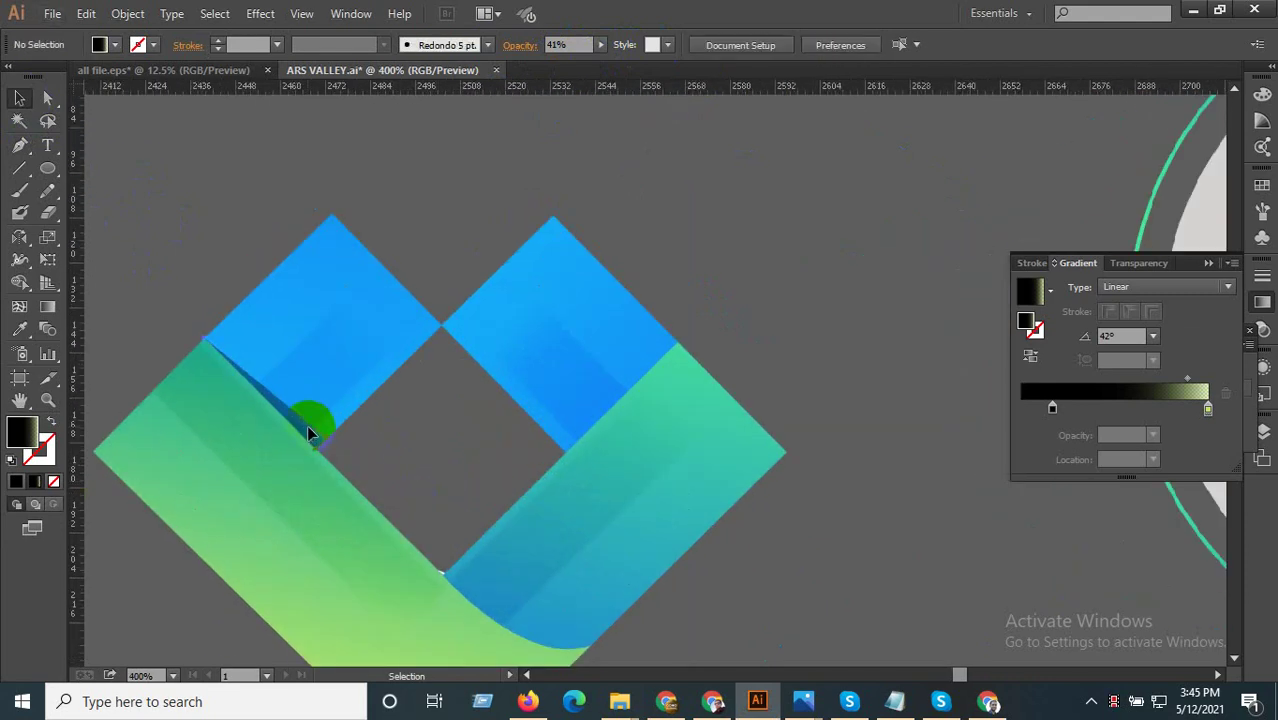
{"action": "left_click", "coordinate": [309, 432]}
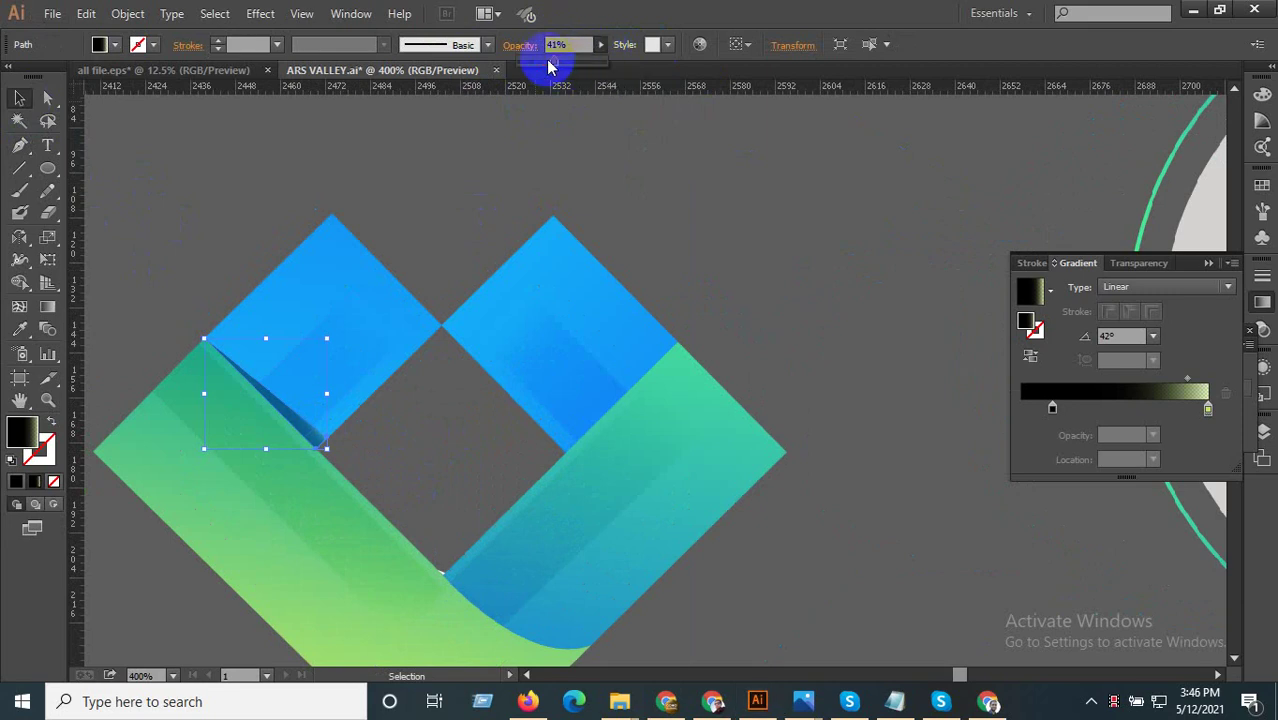
{"action": "type", "text": "29"}
{"action": "left_click", "coordinate": [447, 271]}
{"action": "scroll", "coordinate": [403, 430], "scroll_direction": "down", "scroll_amount": 2}
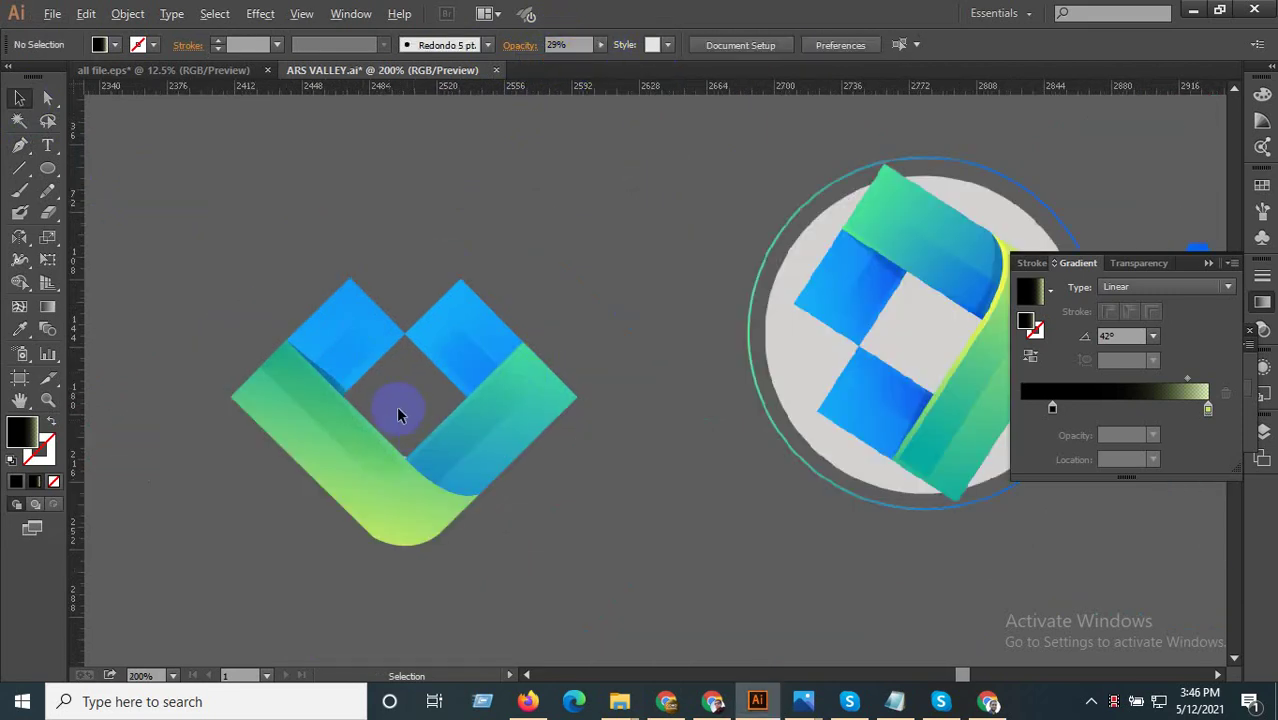
{"action": "scroll", "coordinate": [408, 412], "scroll_direction": "up", "scroll_amount": 1}
{"action": "scroll", "coordinate": [408, 412], "scroll_direction": "up", "scroll_amount": 1}
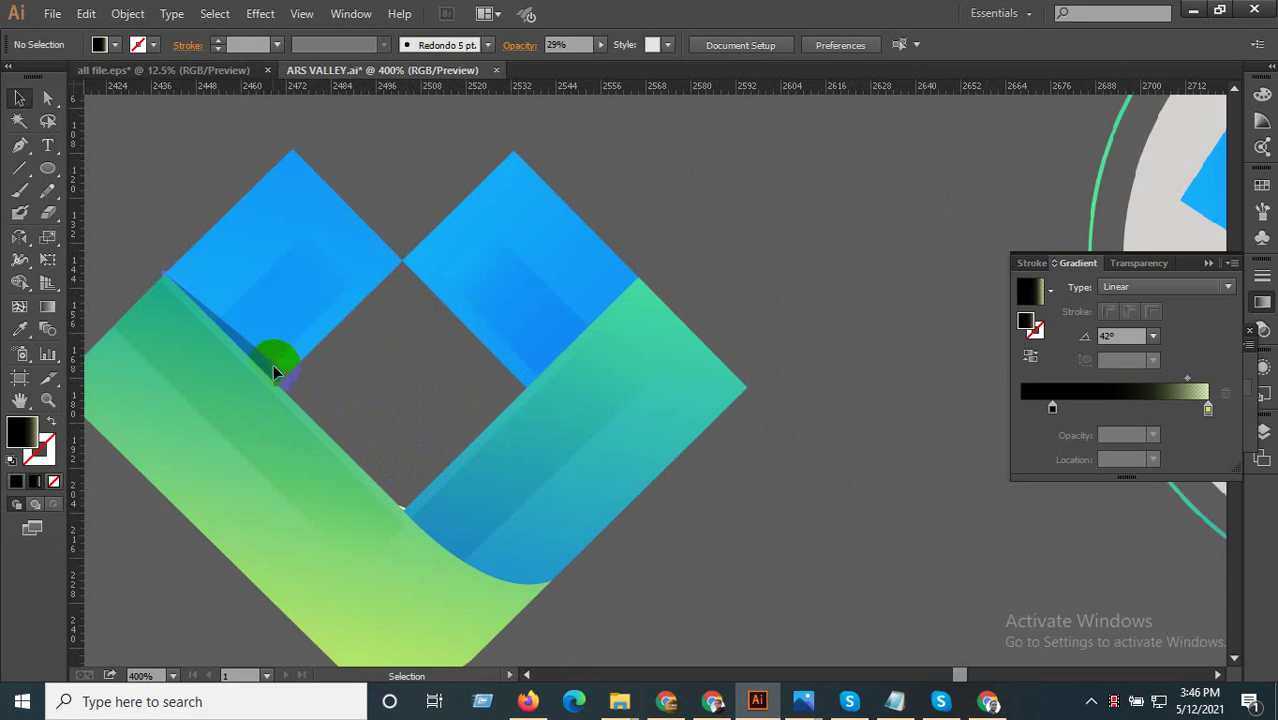
- Place a rotated second shadow sliver along the right blue square's lower edge
{"action": "left_click_drag", "start_coordinate": [275, 373], "coordinate": [490, 401]}
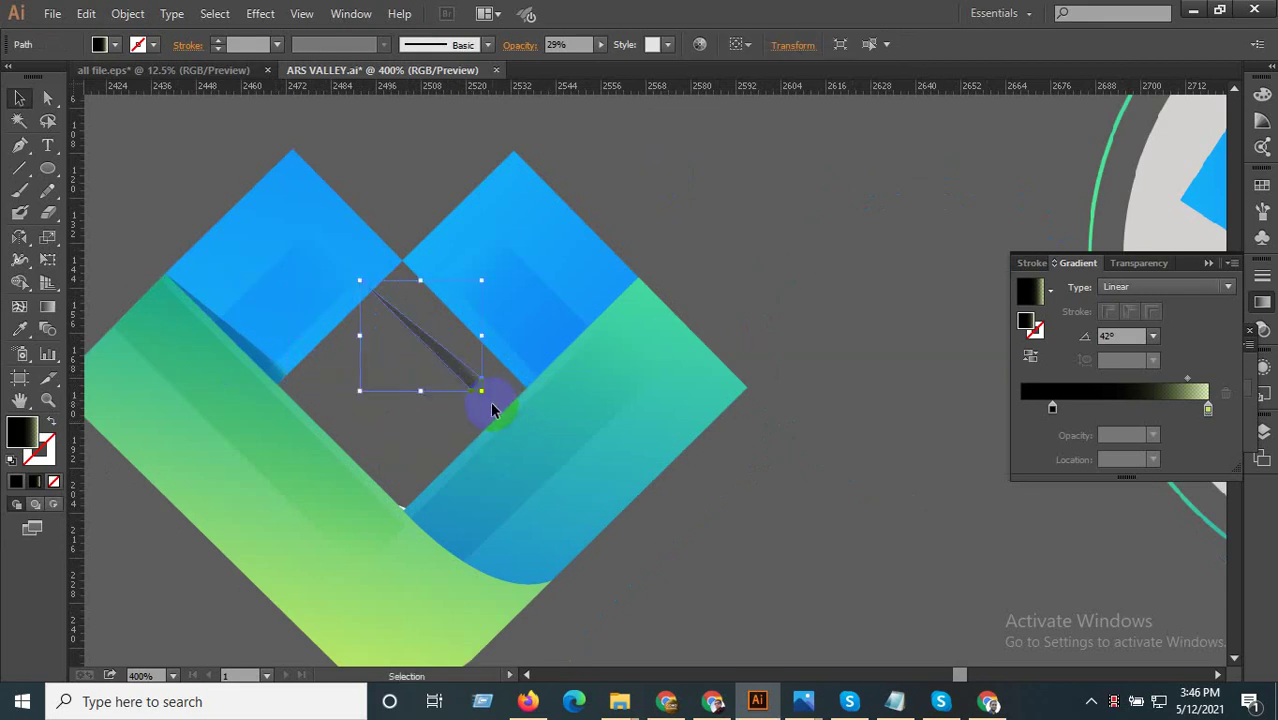
{"action": "left_click_drag", "start_coordinate": [482, 406], "coordinate": [362, 442]}
{"action": "left_click_drag", "start_coordinate": [414, 337], "coordinate": [617, 302]}
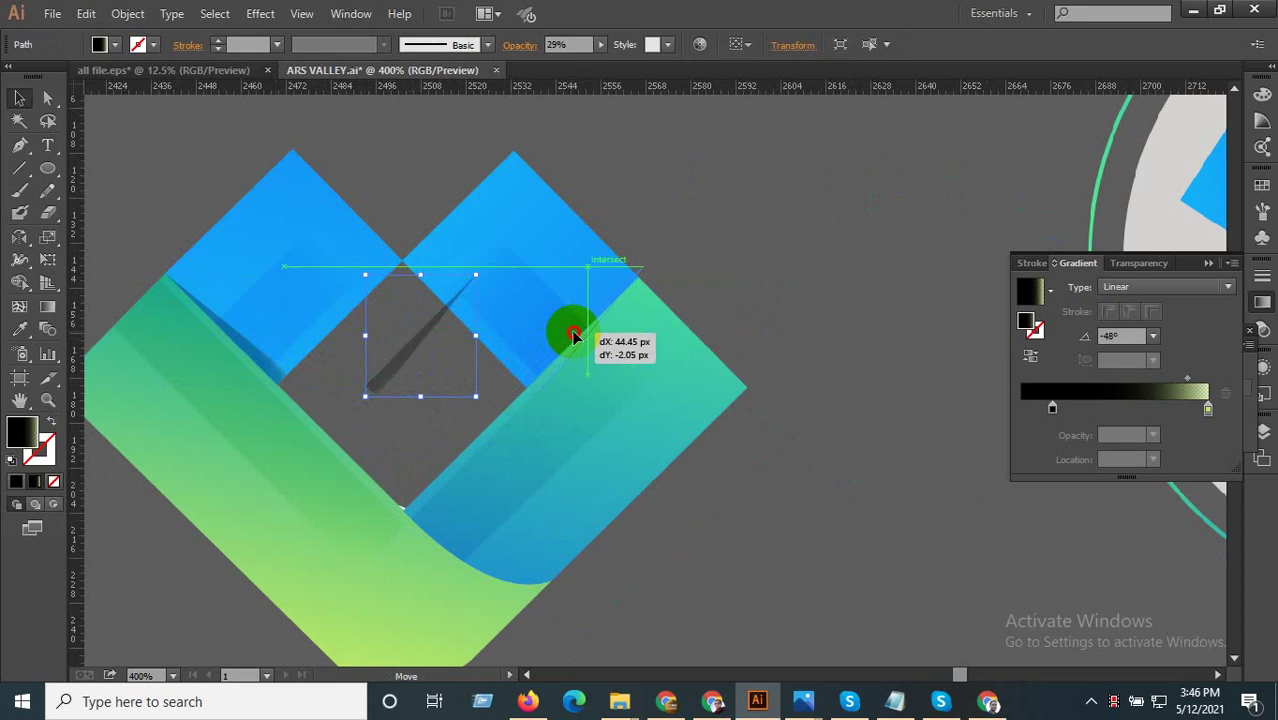
{"action": "scroll", "coordinate": [617, 302], "scroll_direction": "up", "scroll_amount": 2}
{"action": "scroll", "coordinate": [456, 470], "scroll_direction": "up", "scroll_amount": 2}
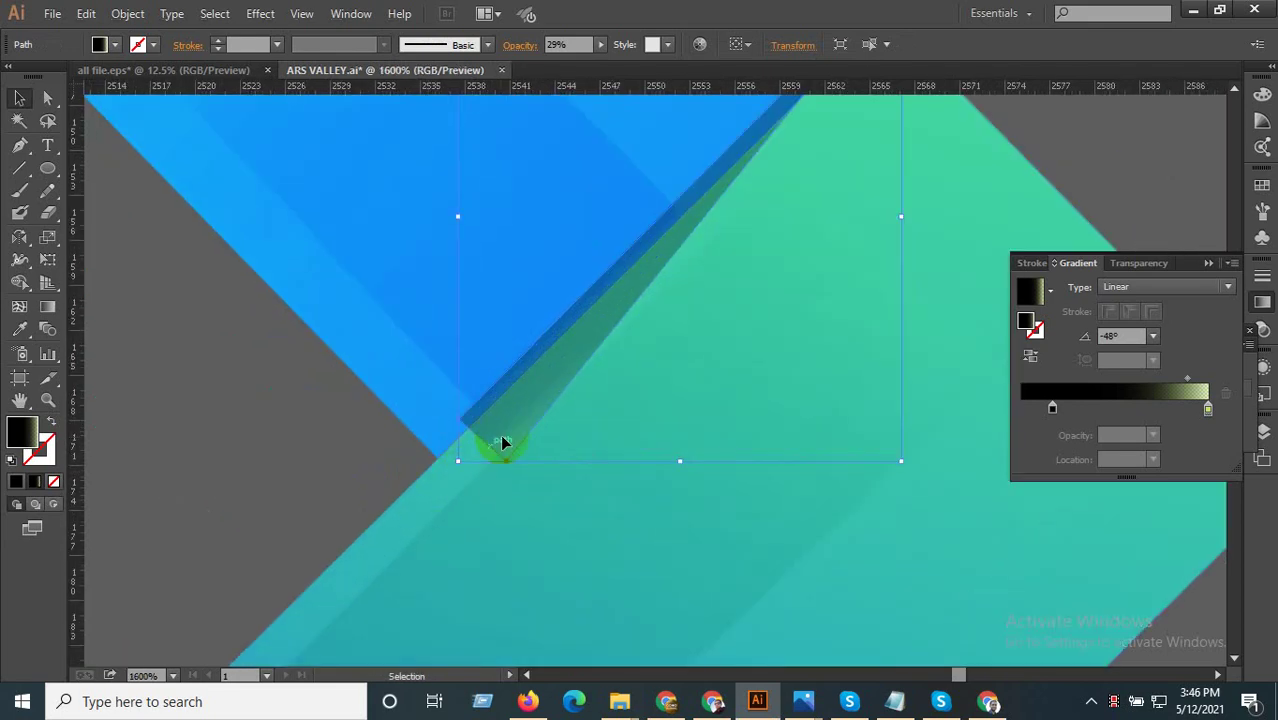
{"action": "mouse_move", "coordinate": [504, 442]}
{"action": "left_mouse_down"}
{"action": "mouse_move", "coordinate": [390, 437]}
{"action": "mouse_move", "coordinate": [421, 450]}
{"action": "left_mouse_up"}
{"action": "scroll", "coordinate": [431, 440], "scroll_direction": "up", "scroll_amount": 4}
{"action": "scroll", "coordinate": [331, 510], "scroll_direction": "down", "scroll_amount": 3}
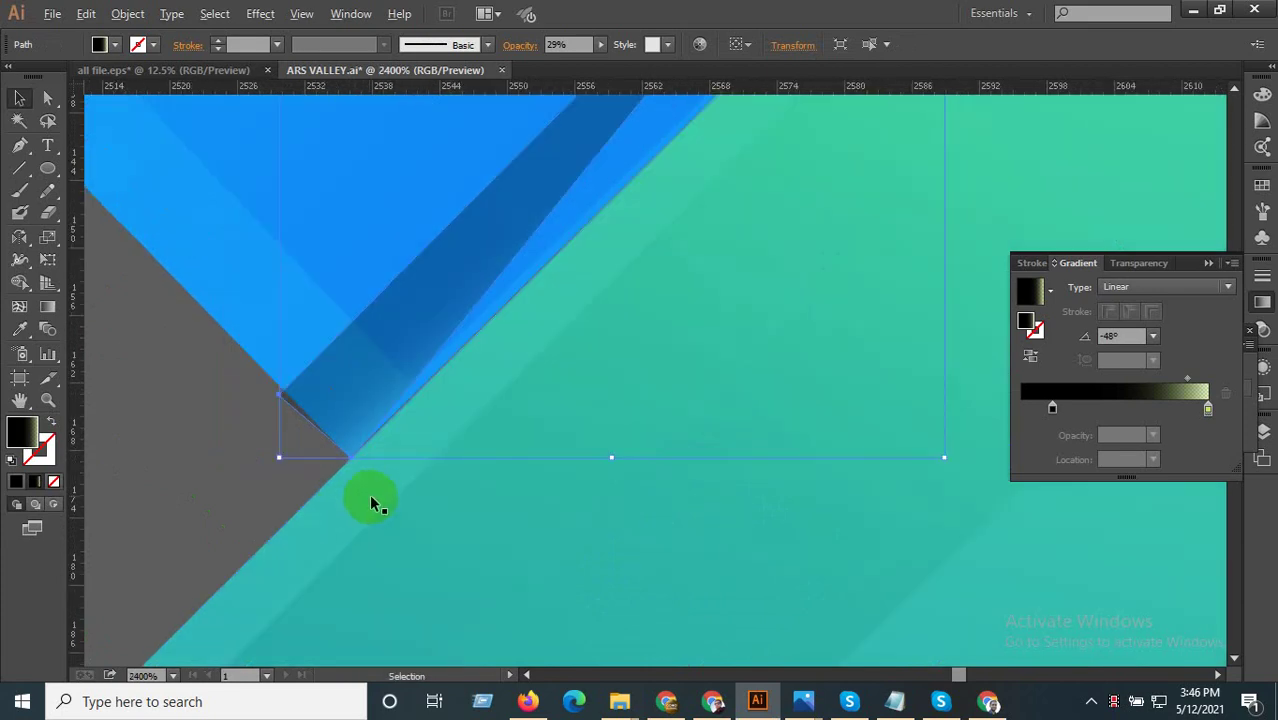
{"action": "scroll", "coordinate": [369, 494], "scroll_direction": "down", "scroll_amount": 3}
{"action": "scroll", "coordinate": [530, 370], "scroll_direction": "up", "scroll_amount": 1}
- Drag the sliver's anchor points onto the blue square's corner and edges
{"action": "left_click", "coordinate": [47, 97]}
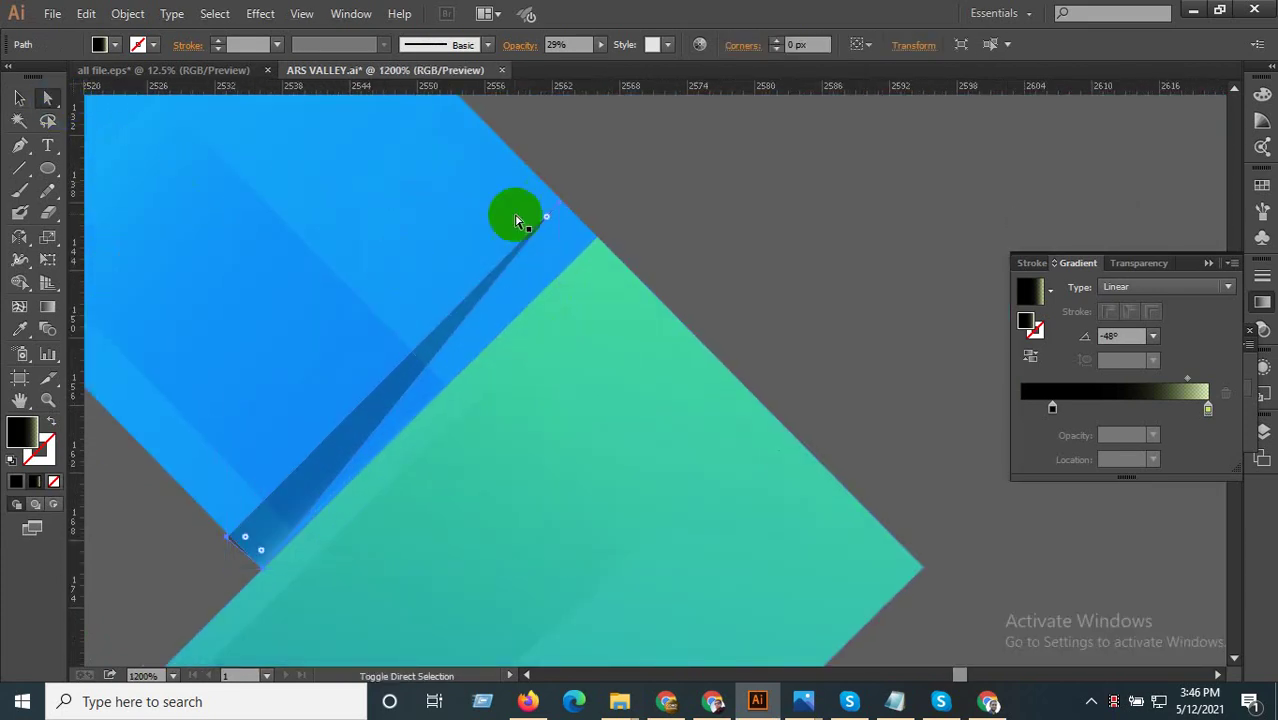
{"action": "left_click_drag", "start_coordinate": [553, 216], "coordinate": [590, 238]}
{"action": "scroll", "coordinate": [220, 558], "scroll_direction": "up", "scroll_amount": 5}
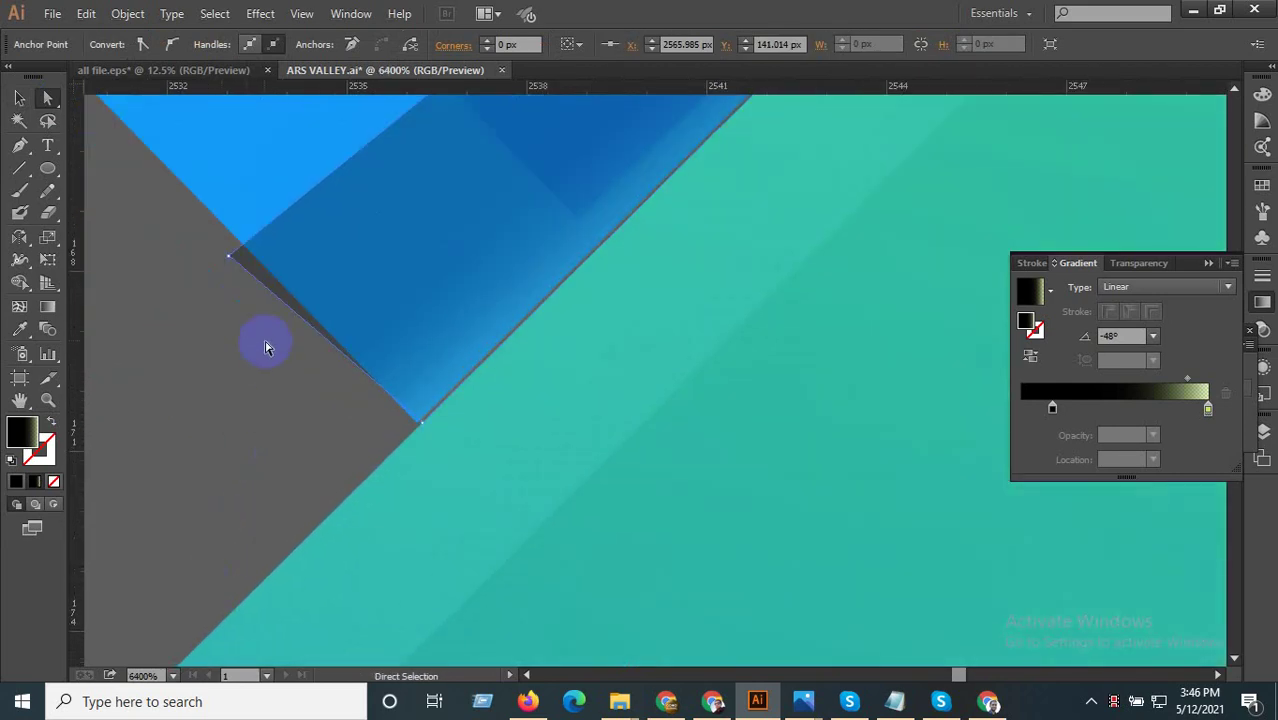
{"action": "left_click_drag", "start_coordinate": [240, 269], "coordinate": [245, 259]}
{"action": "left_click_drag", "start_coordinate": [424, 427], "coordinate": [418, 426]}
{"action": "left_click", "coordinate": [424, 427]}
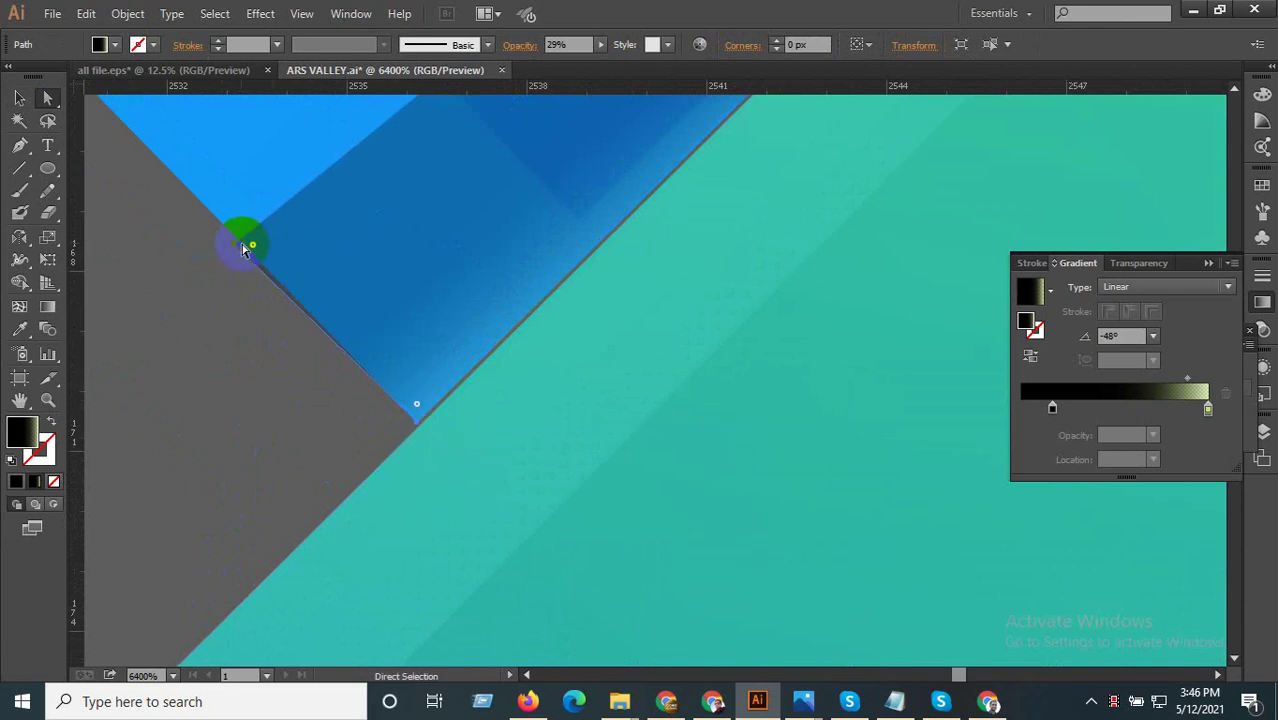
{"action": "left_click_drag", "start_coordinate": [240, 237], "coordinate": [237, 245]}
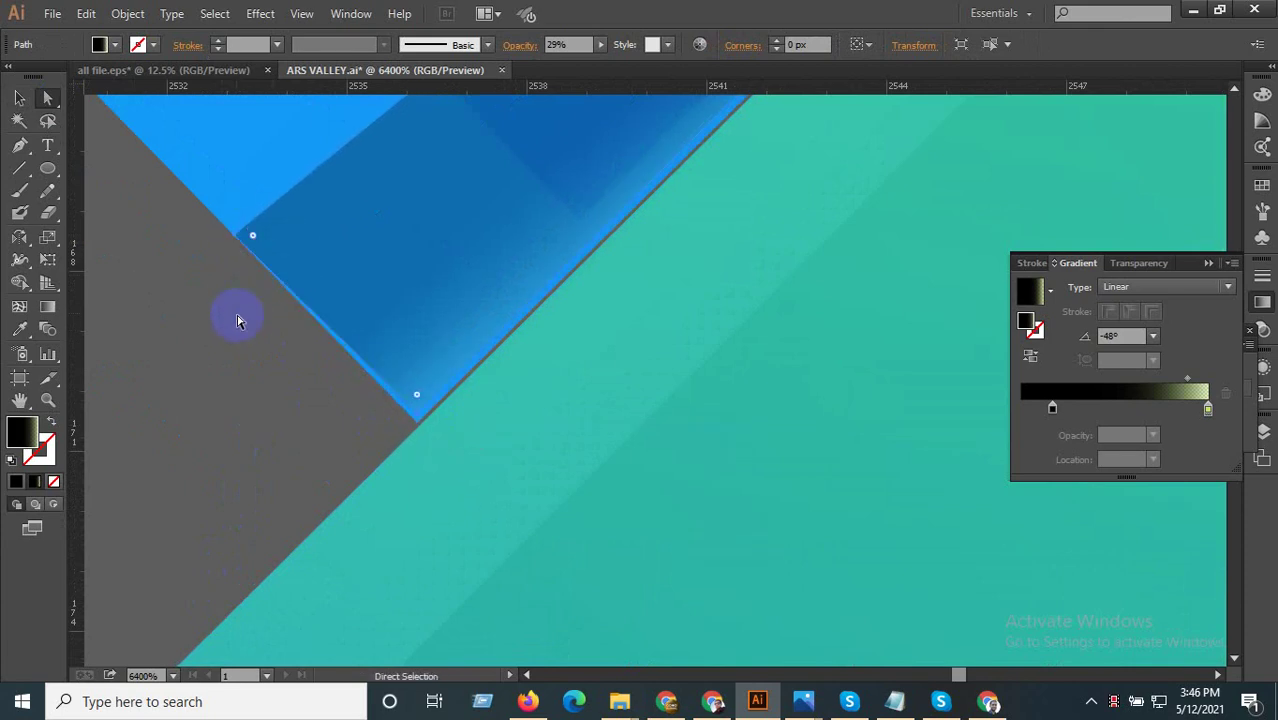
- Fine-tune the shadow's lower and upper-left corner points until flush with the square
{"action": "left_click", "coordinate": [364, 395]}
{"action": "left_click_drag", "start_coordinate": [415, 422], "coordinate": [424, 427]}
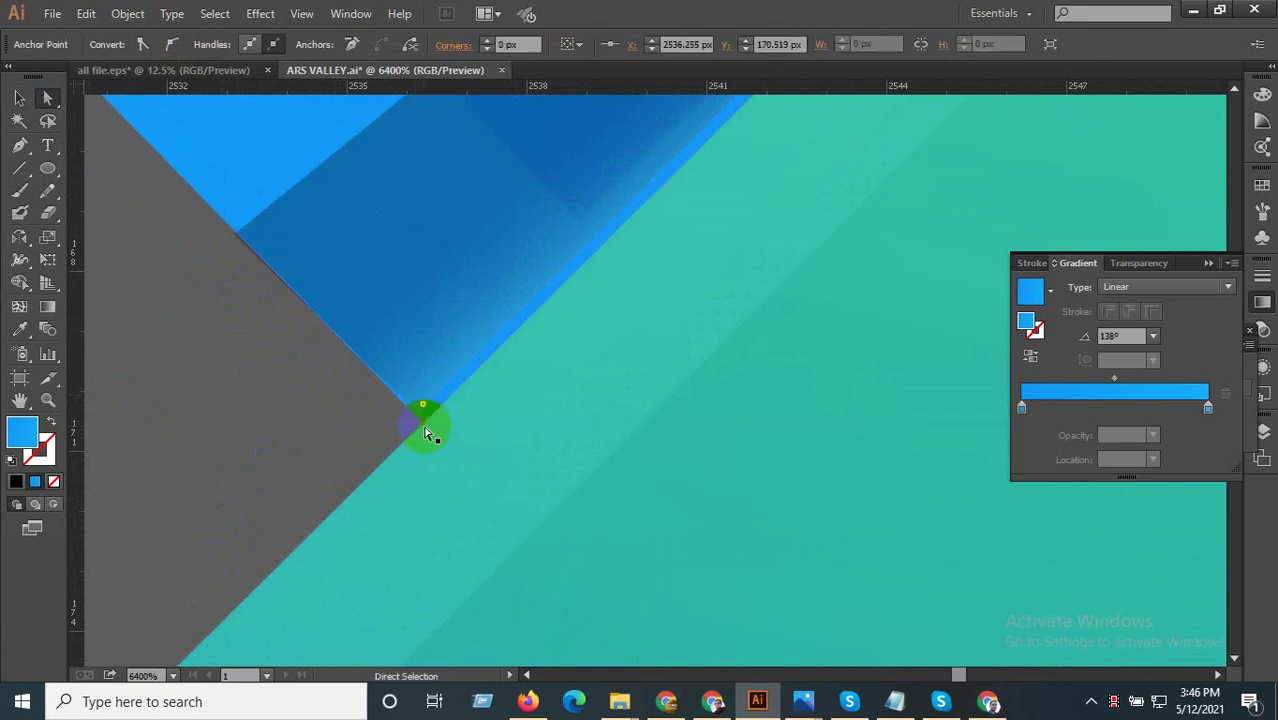
{"action": "left_click", "coordinate": [378, 350]}
{"action": "left_click", "coordinate": [413, 425]}
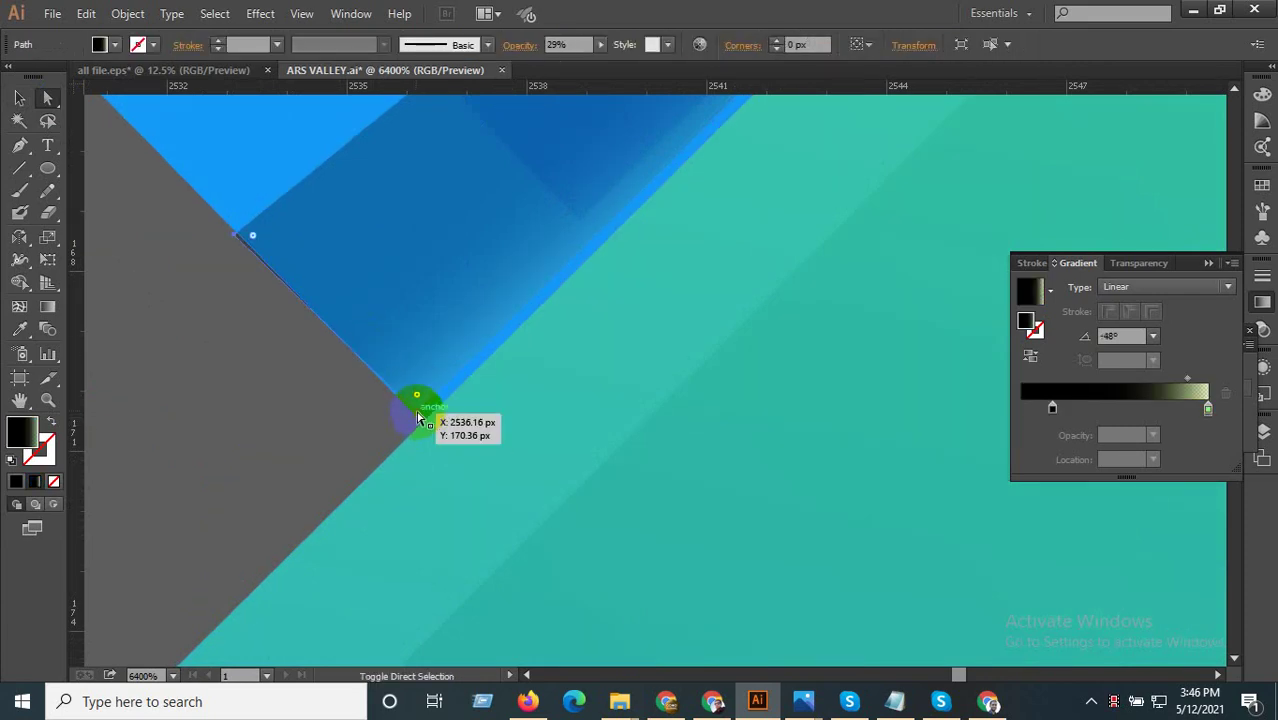
{"action": "left_click_drag", "start_coordinate": [422, 428], "coordinate": [423, 424]}
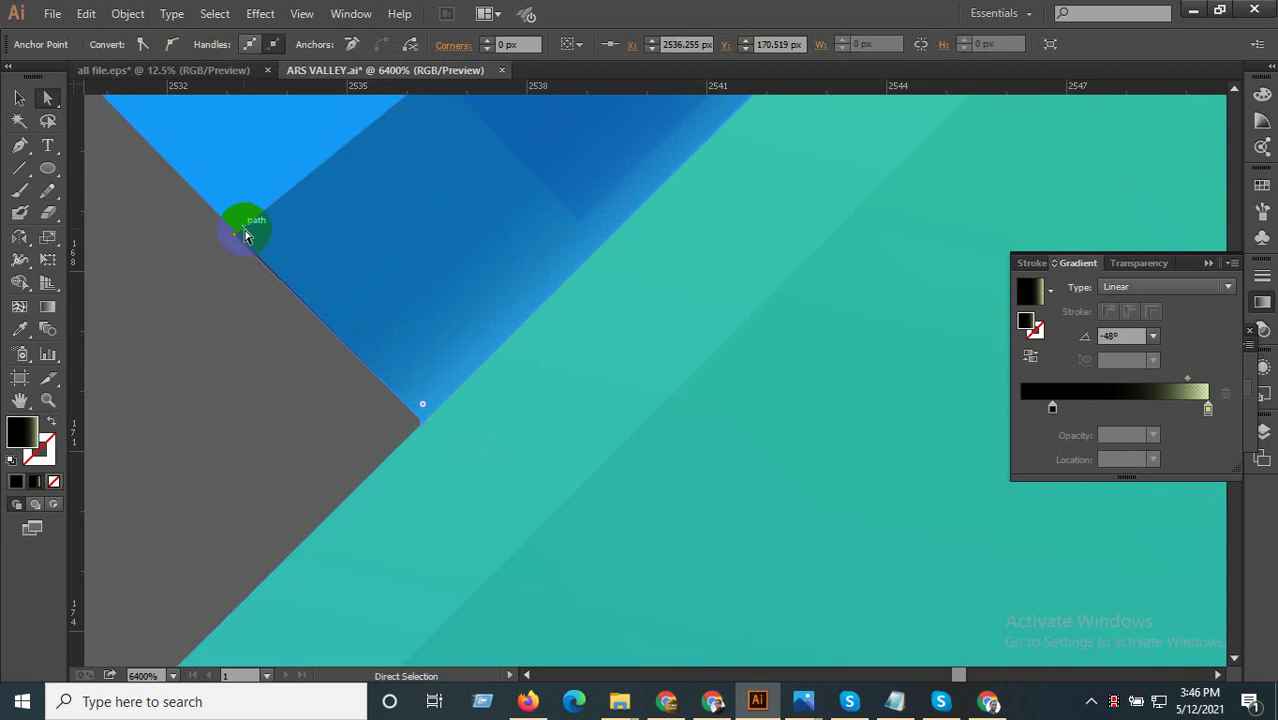
{"action": "left_click_drag", "start_coordinate": [236, 233], "coordinate": [237, 232]}
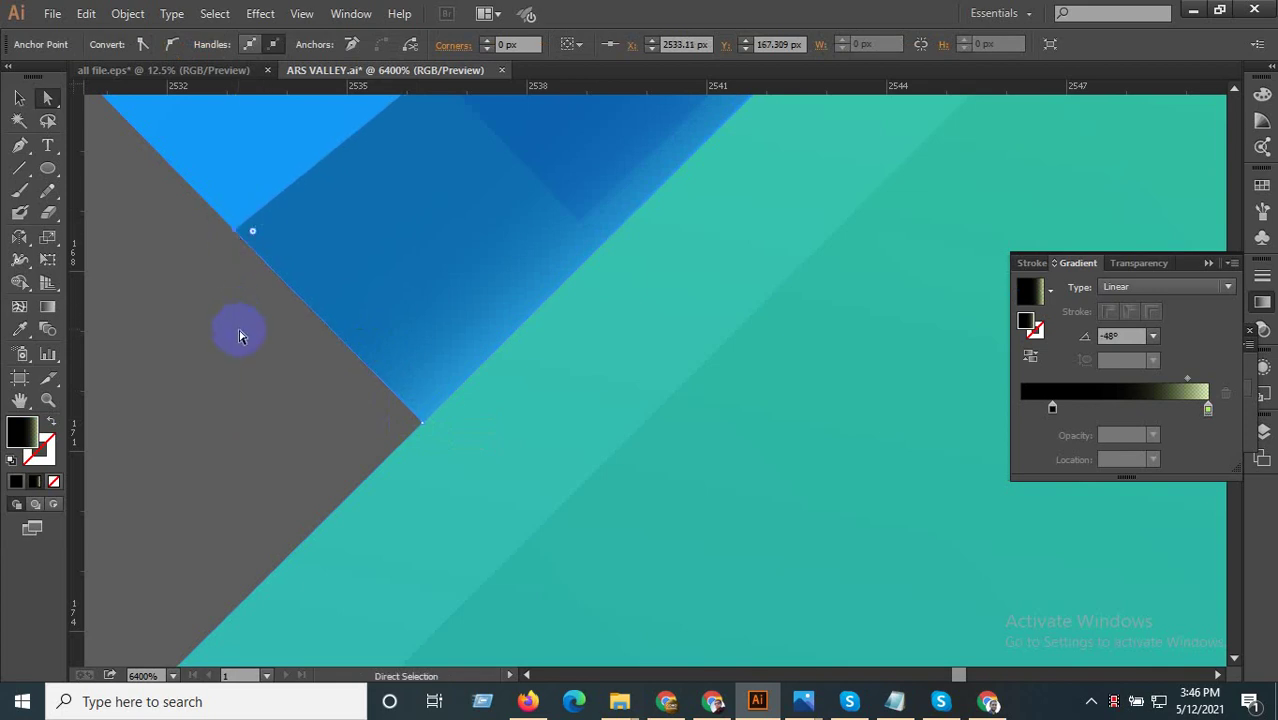
{"action": "left_click", "coordinate": [448, 405]}
{"action": "scroll", "coordinate": [448, 405], "scroll_direction": "down", "scroll_amount": 4}
{"action": "scroll", "coordinate": [485, 417], "scroll_direction": "down", "scroll_amount": 4}
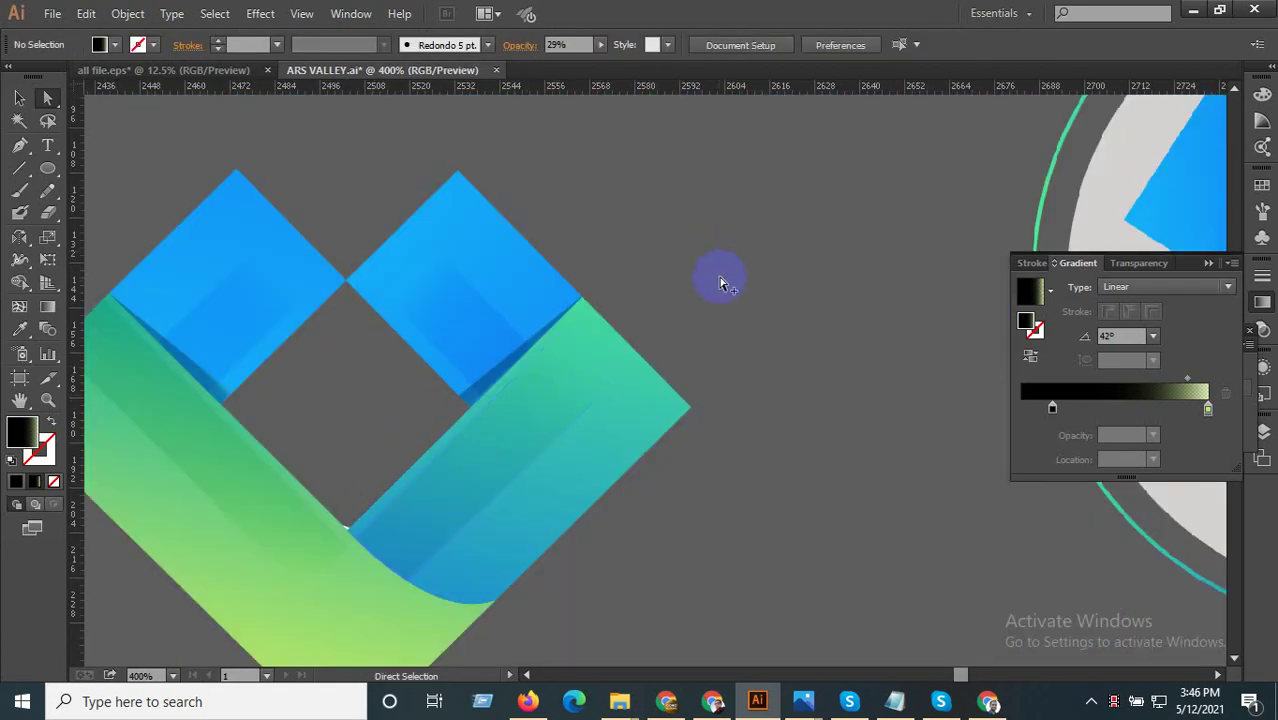
- Bring the circular logo toward the centre of the view
{"action": "scroll", "coordinate": [722, 285], "scroll_direction": "down", "scroll_amount": 3}
{"action": "scroll", "coordinate": [745, 380], "scroll_direction": "up", "scroll_amount": 1}
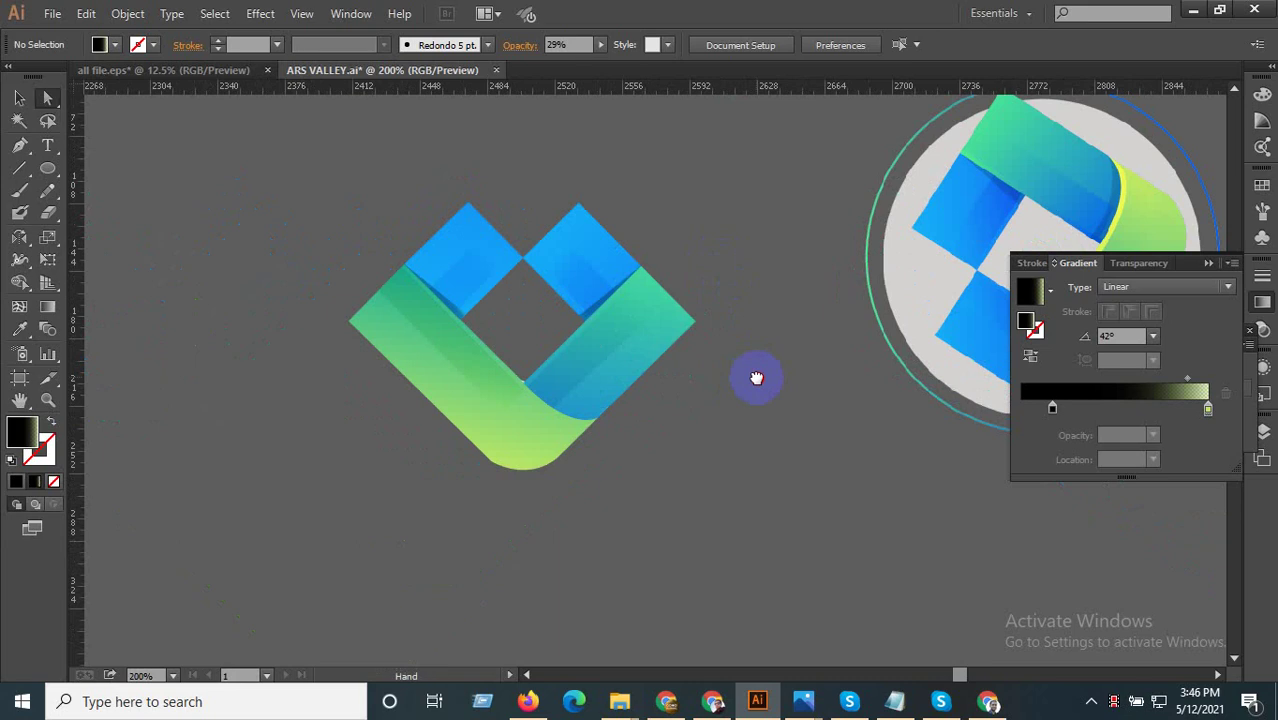
{"action": "left_click_drag", "start_coordinate": [757, 378], "coordinate": [553, 400]}
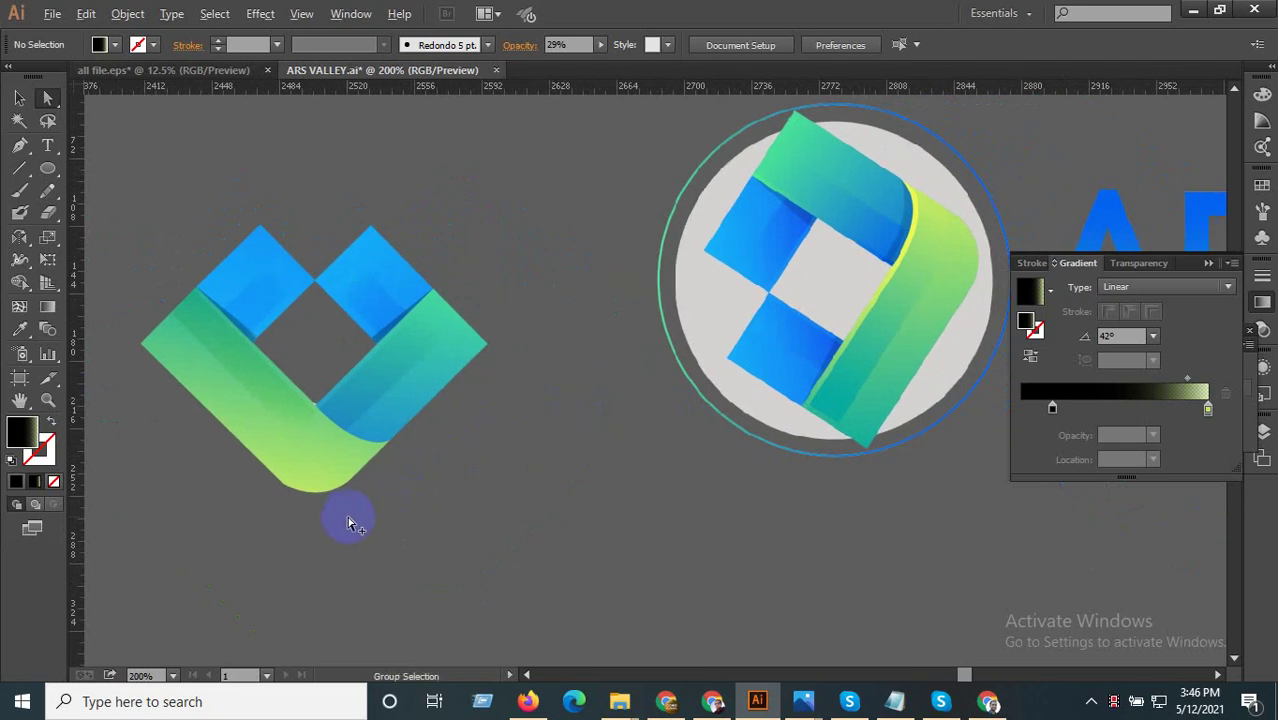
{"action": "scroll", "coordinate": [282, 422], "scroll_direction": "up", "scroll_amount": 2}
{"action": "scroll", "coordinate": [285, 342], "scroll_direction": "up", "scroll_amount": 1}
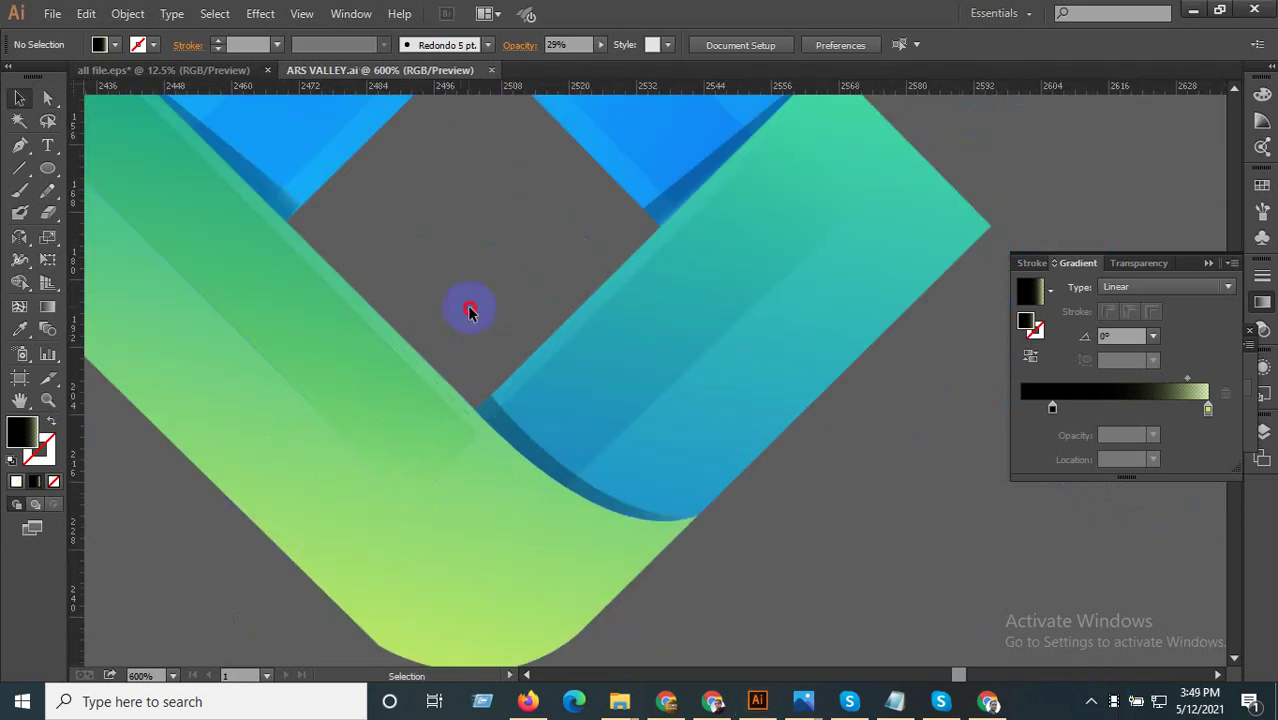
{"action": "scroll", "coordinate": [470, 312], "scroll_direction": "down", "scroll_amount": 1}
{"action": "scroll", "coordinate": [450, 330], "scroll_direction": "down", "scroll_amount": 2}
{"action": "scroll", "coordinate": [450, 330], "scroll_direction": "down", "scroll_amount": 1}
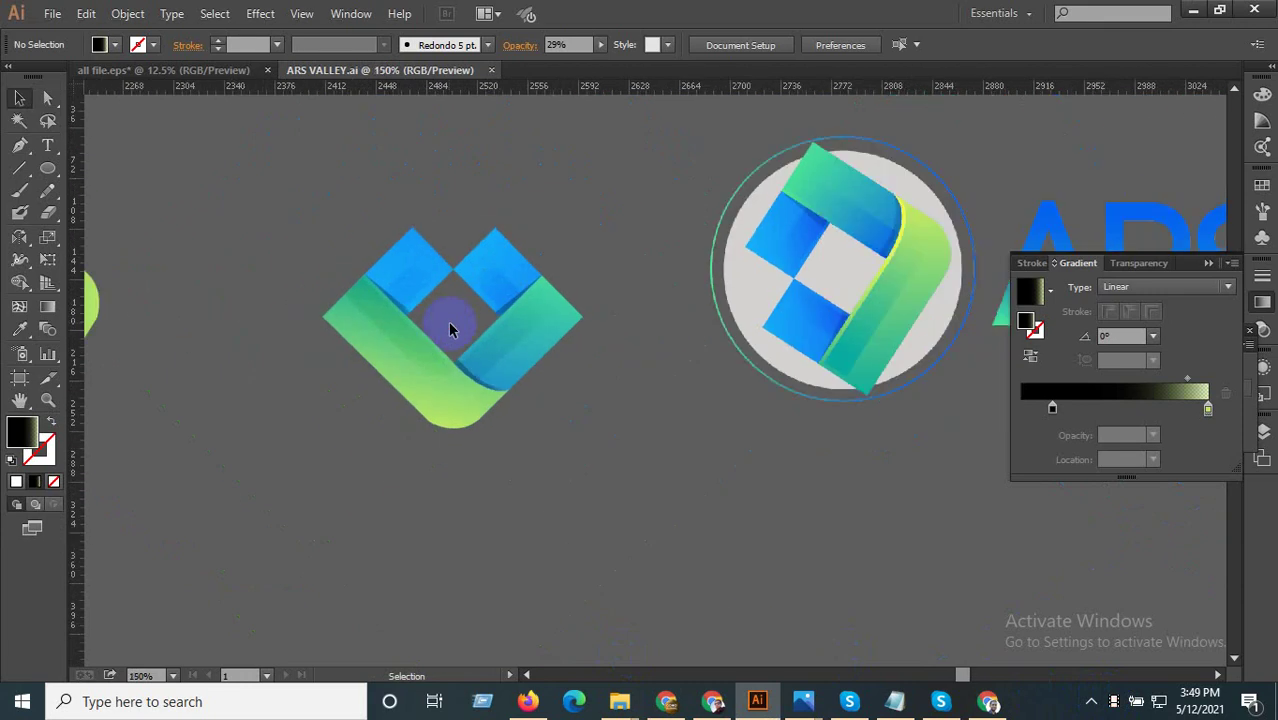
- Group all pieces of the V-shaped gradient logo into one object
{"action": "left_click", "coordinate": [502, 365]}
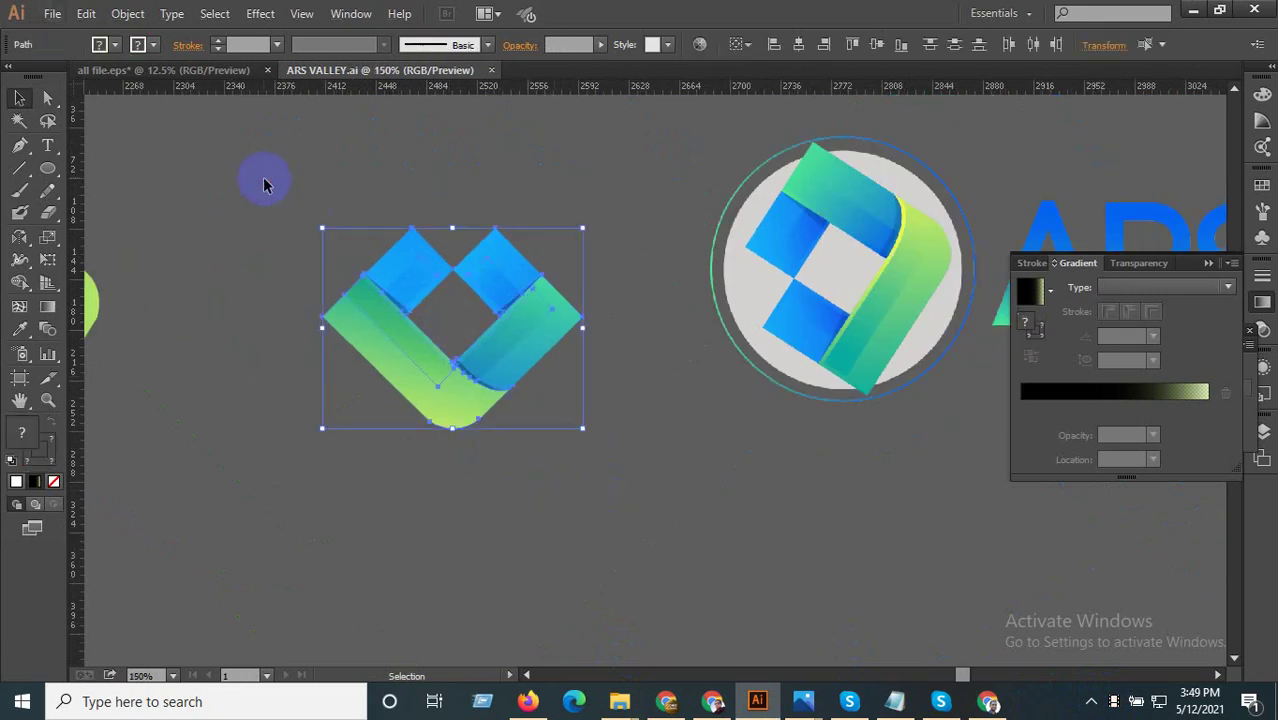
{"action": "right_click", "coordinate": [418, 253]}
{"action": "left_click", "coordinate": [456, 340]}
{"action": "left_click", "coordinate": [551, 408]}
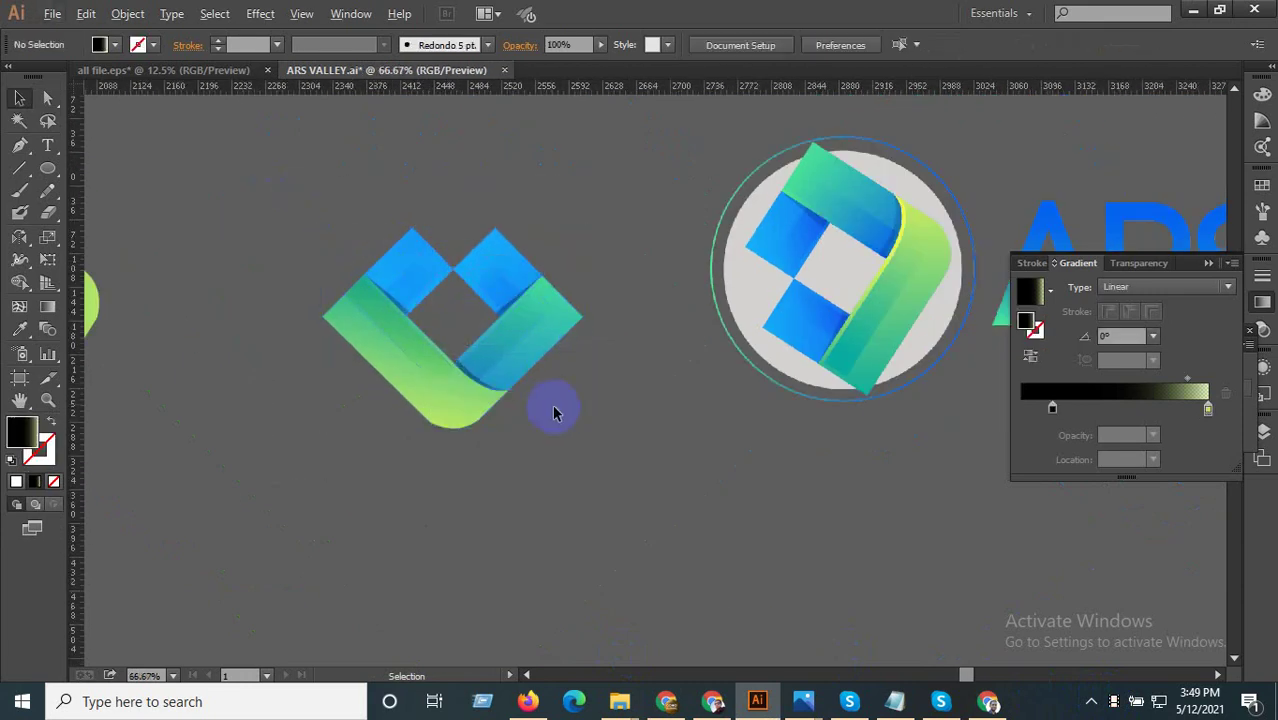
{"action": "scroll", "coordinate": [568, 448], "scroll_direction": "down", "scroll_amount": 2}
- Move the ARS VALLEY badge image about 297 px right, clear of the diamond logo
{"action": "left_click_drag", "start_coordinate": [600, 460], "coordinate": [479, 308]}
{"action": "left_click_drag", "start_coordinate": [630, 331], "coordinate": [819, 331]}
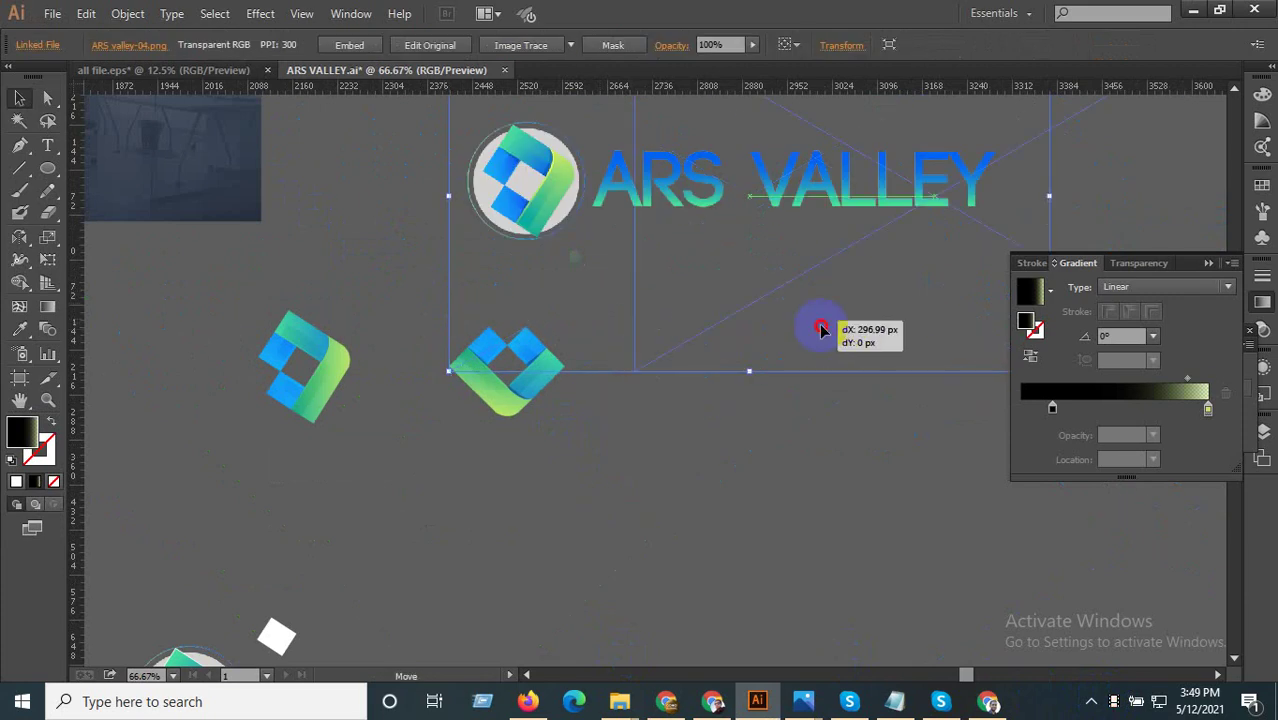
{"action": "left_click_drag", "start_coordinate": [590, 499], "coordinate": [446, 322]}
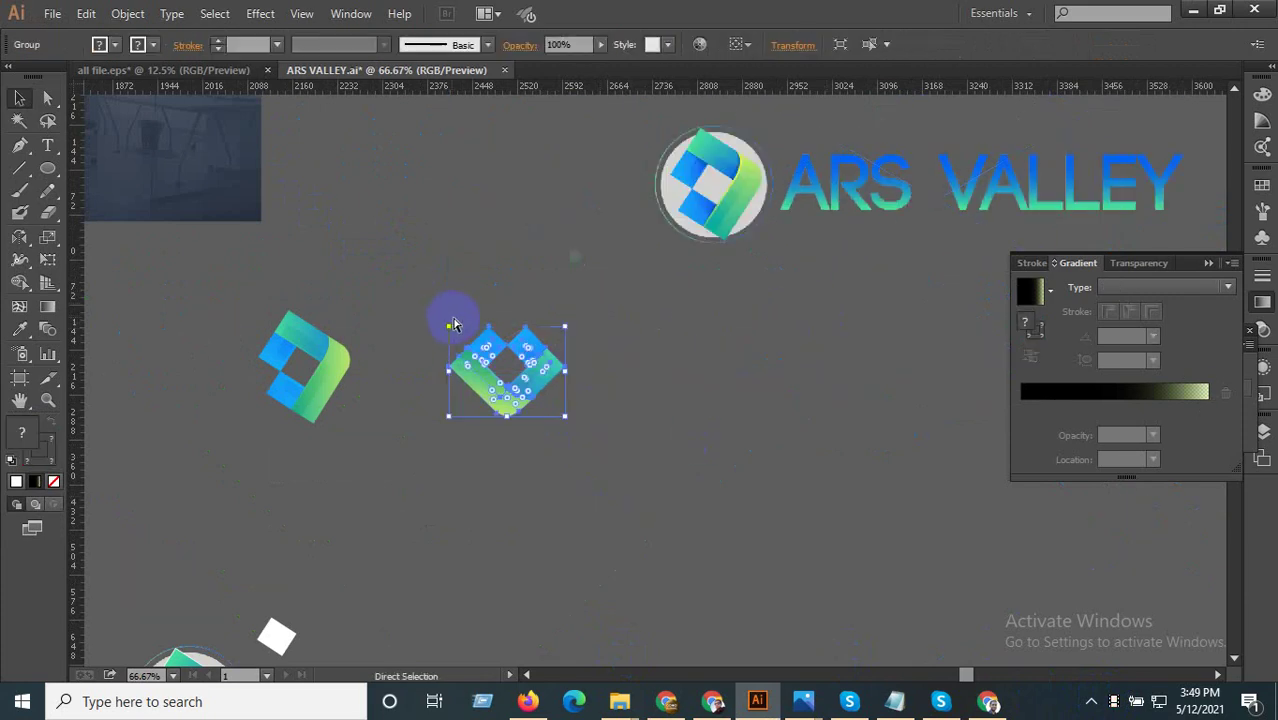
{"action": "left_click", "coordinate": [704, 425]}
{"action": "scroll", "coordinate": [675, 432], "scroll_direction": "down", "scroll_amount": 4}
- Select the three-part orange logo mark and move it off the artboard to the left
{"action": "left_click_drag", "start_coordinate": [622, 413], "coordinate": [741, 428]}
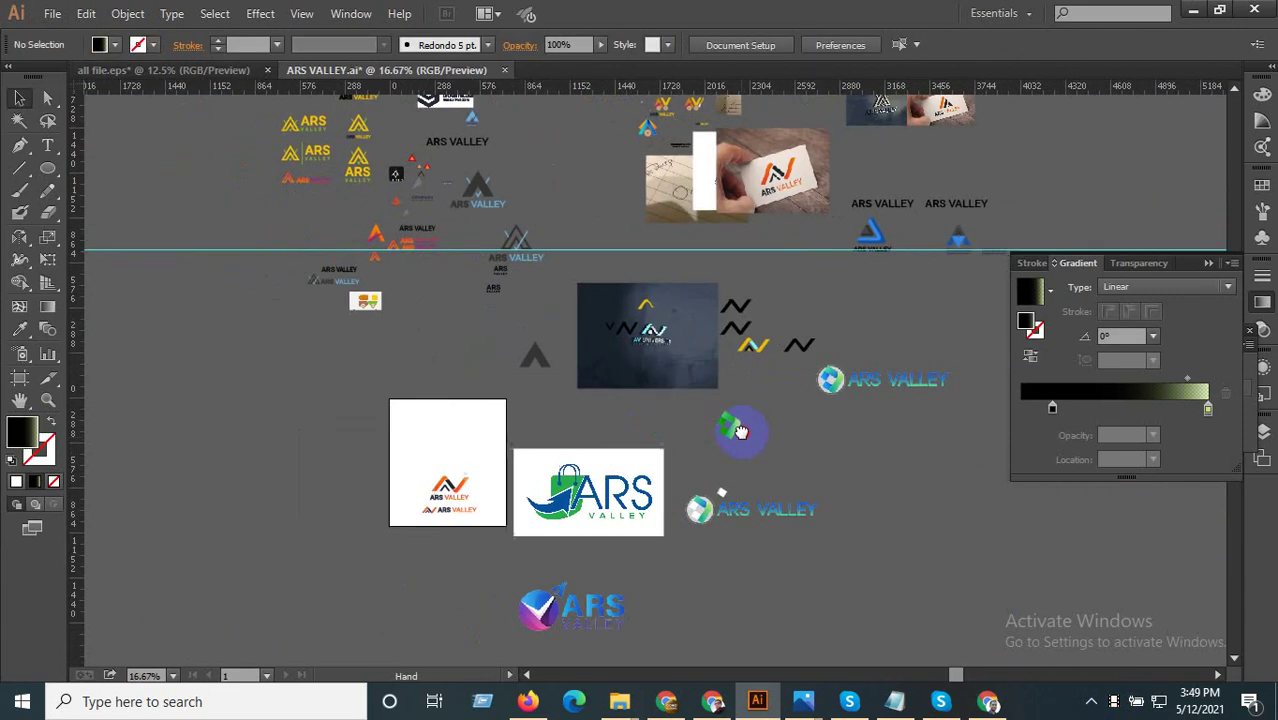
{"action": "scroll", "coordinate": [430, 420], "scroll_direction": "up", "scroll_amount": 5}
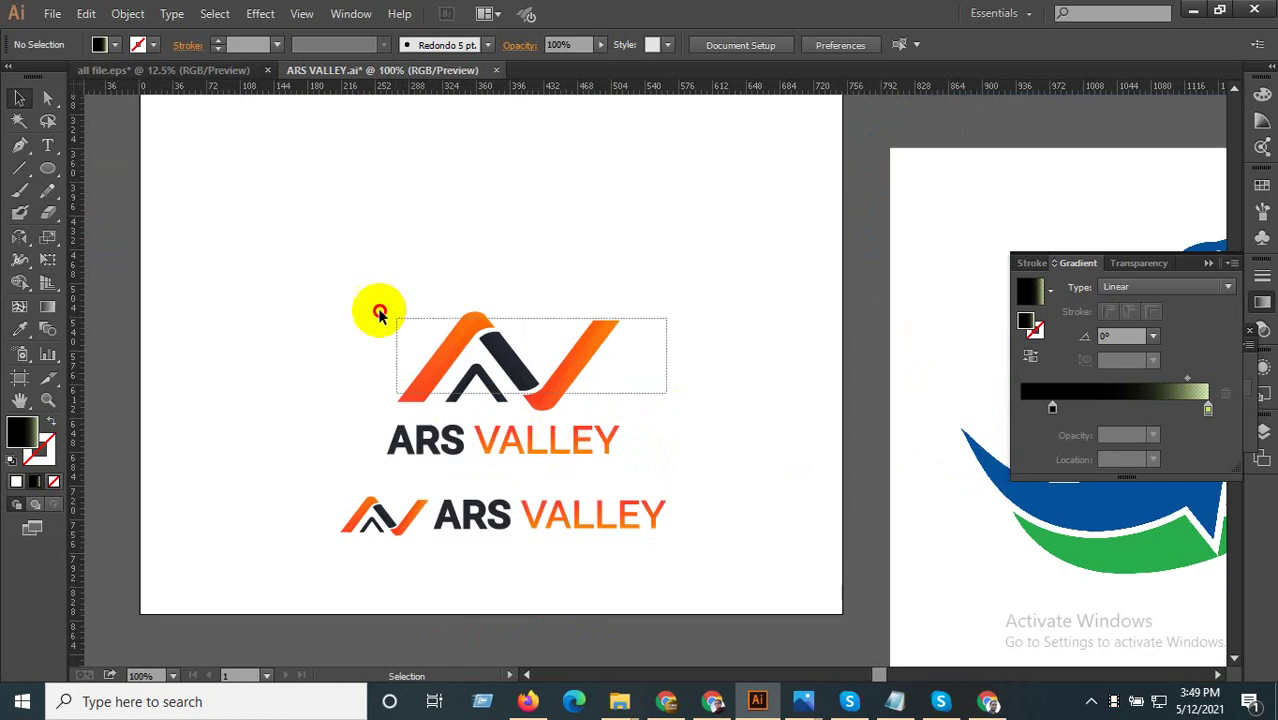
{"action": "left_click_drag", "start_coordinate": [662, 386], "coordinate": [395, 312]}
{"action": "scroll", "coordinate": [572, 452], "scroll_direction": "down", "scroll_amount": 1}
{"action": "key", "text": "ctrl+a"}
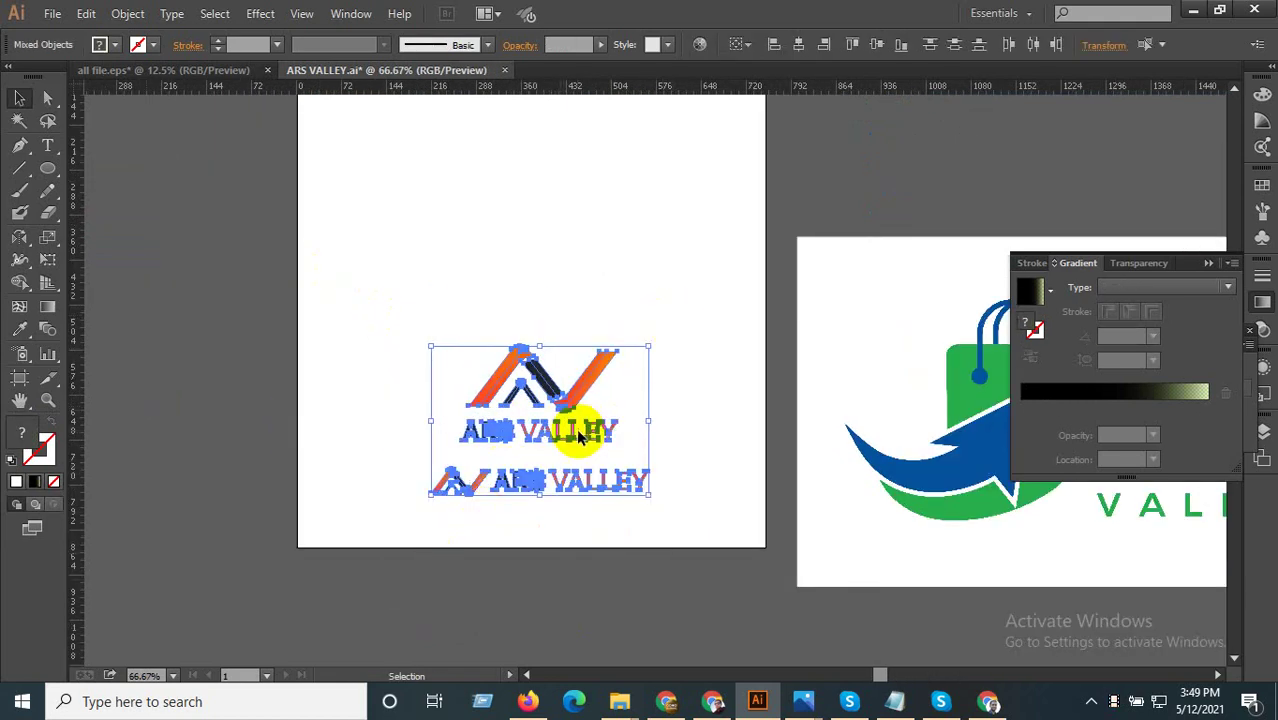
{"action": "left_click_drag", "start_coordinate": [572, 428], "coordinate": [197, 440]}
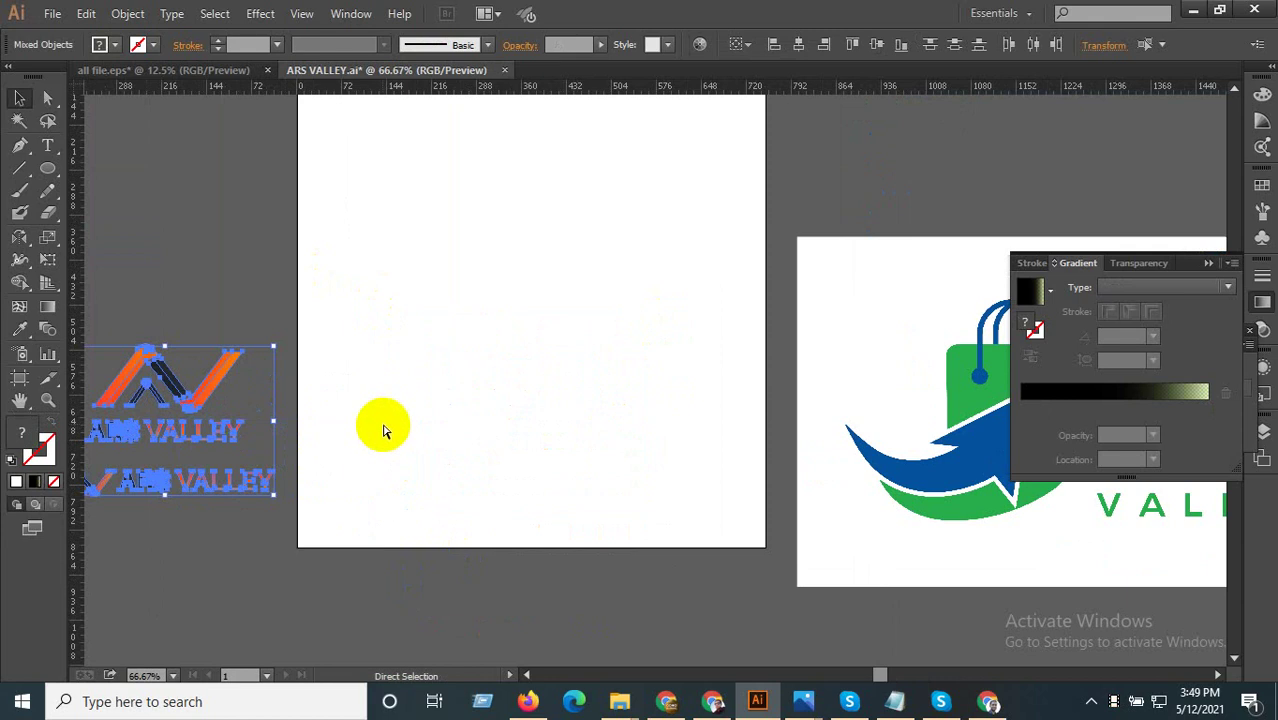
- Paste the blue-green V icon and place it at the top of the artboard
{"action": "key", "text": "ctrl+v"}
{"action": "left_click_drag", "start_coordinate": [650, 394], "coordinate": [550, 242]}
{"action": "left_click_drag", "start_coordinate": [563, 445], "coordinate": [553, 230]}
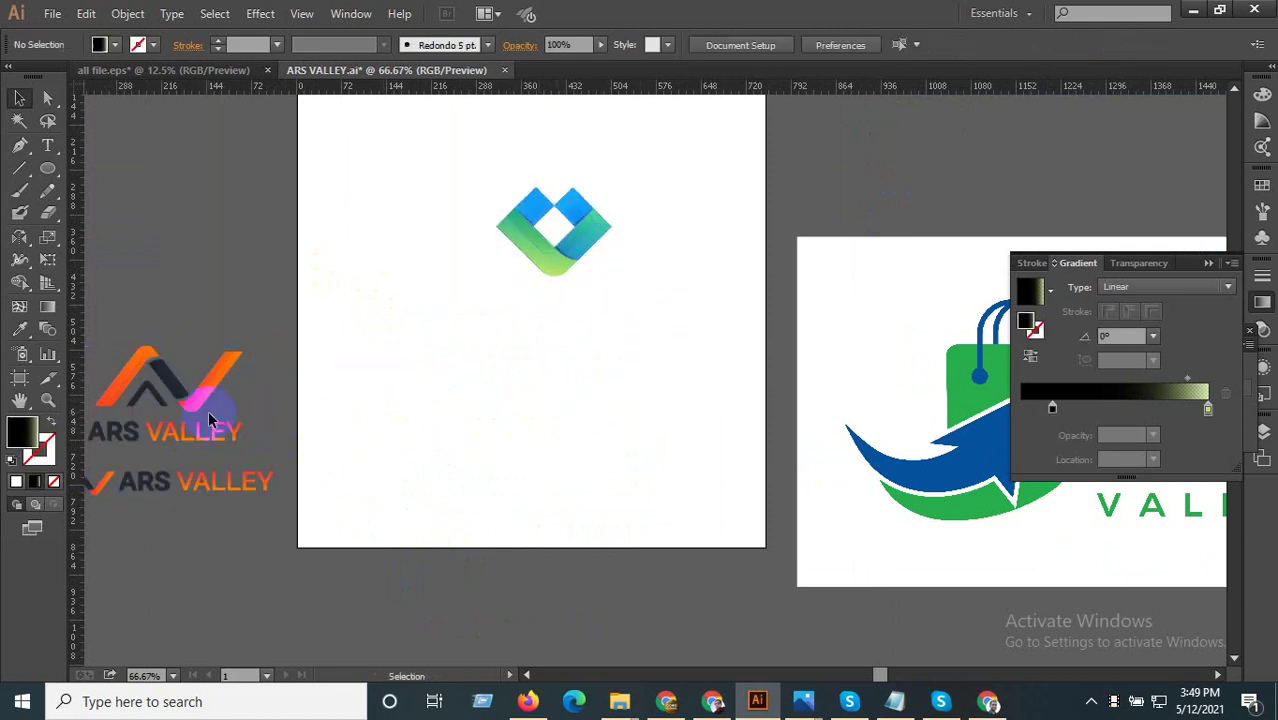
- Move the ARS VALLEY wordmark beneath the V icon and enlarge it
{"action": "left_click_drag", "start_coordinate": [271, 441], "coordinate": [371, 441]}
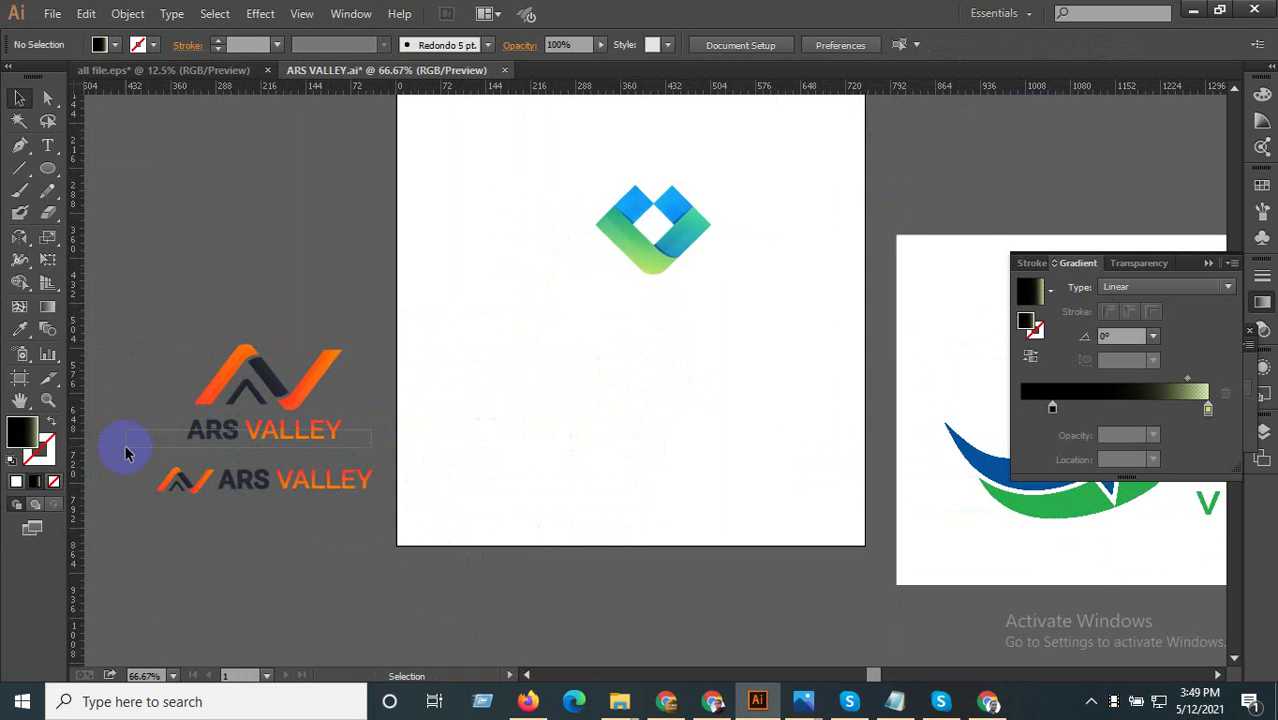
{"action": "left_click_drag", "start_coordinate": [212, 440], "coordinate": [629, 305]}
{"action": "left_click_drag", "start_coordinate": [605, 360], "coordinate": [565, 408]}
{"action": "key", "text": "ctrl+z"}
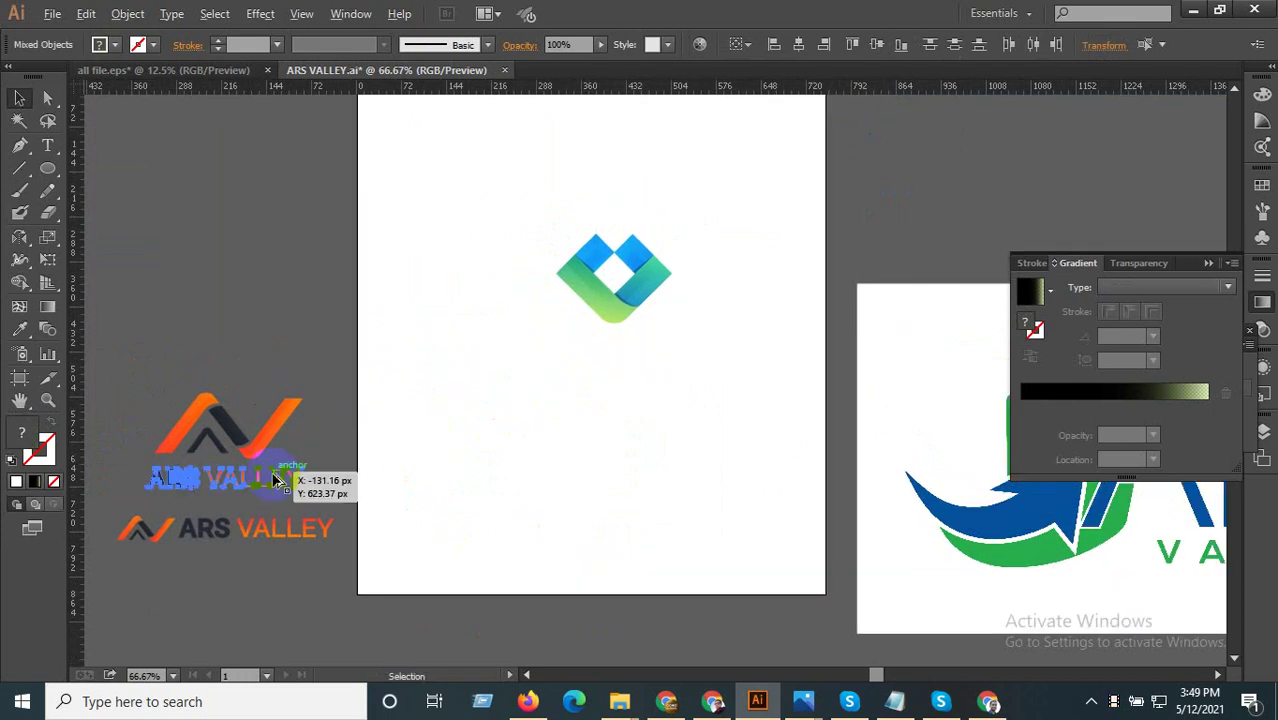
{"action": "mouse_move", "coordinate": [276, 481]}
{"action": "left_mouse_down"}
{"action": "mouse_move", "coordinate": [585, 357]}
{"action": "mouse_move", "coordinate": [331, 480]}
{"action": "left_mouse_up"}
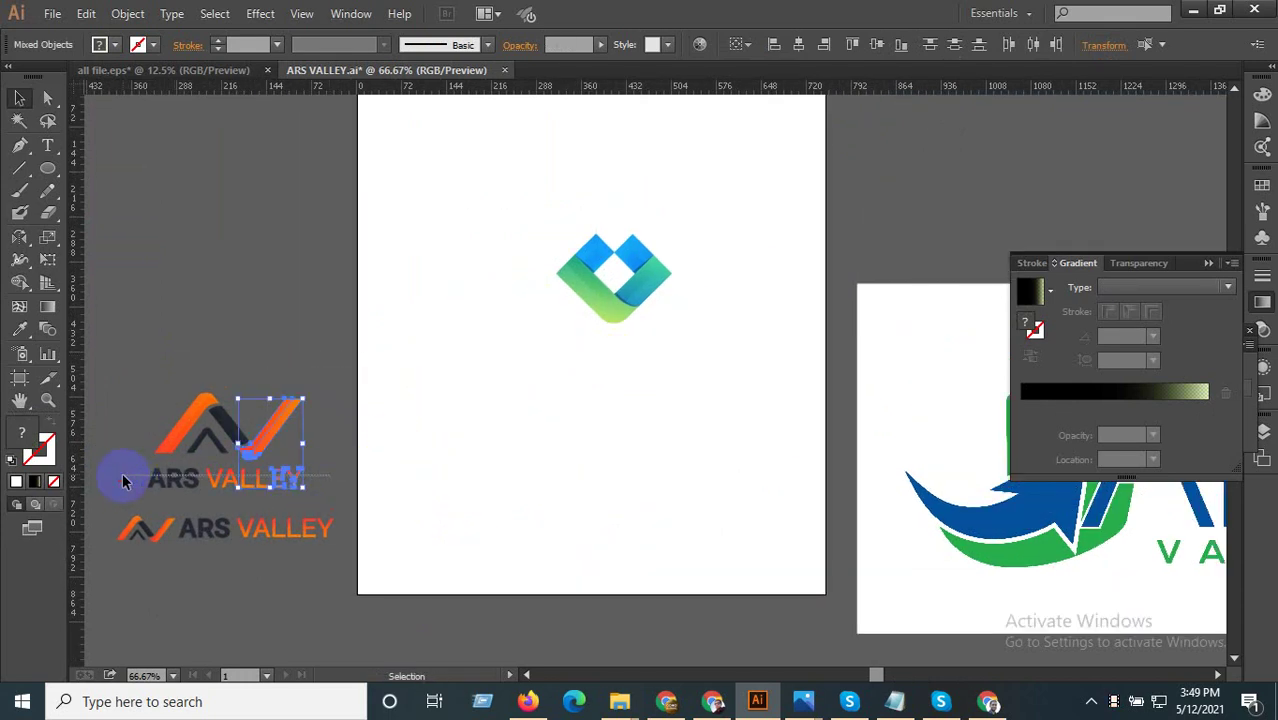
{"action": "left_click_drag", "start_coordinate": [190, 480], "coordinate": [600, 405]}
{"action": "scroll", "coordinate": [714, 339], "scroll_direction": "up", "scroll_amount": 1}
{"action": "left_click", "coordinate": [617, 378]}
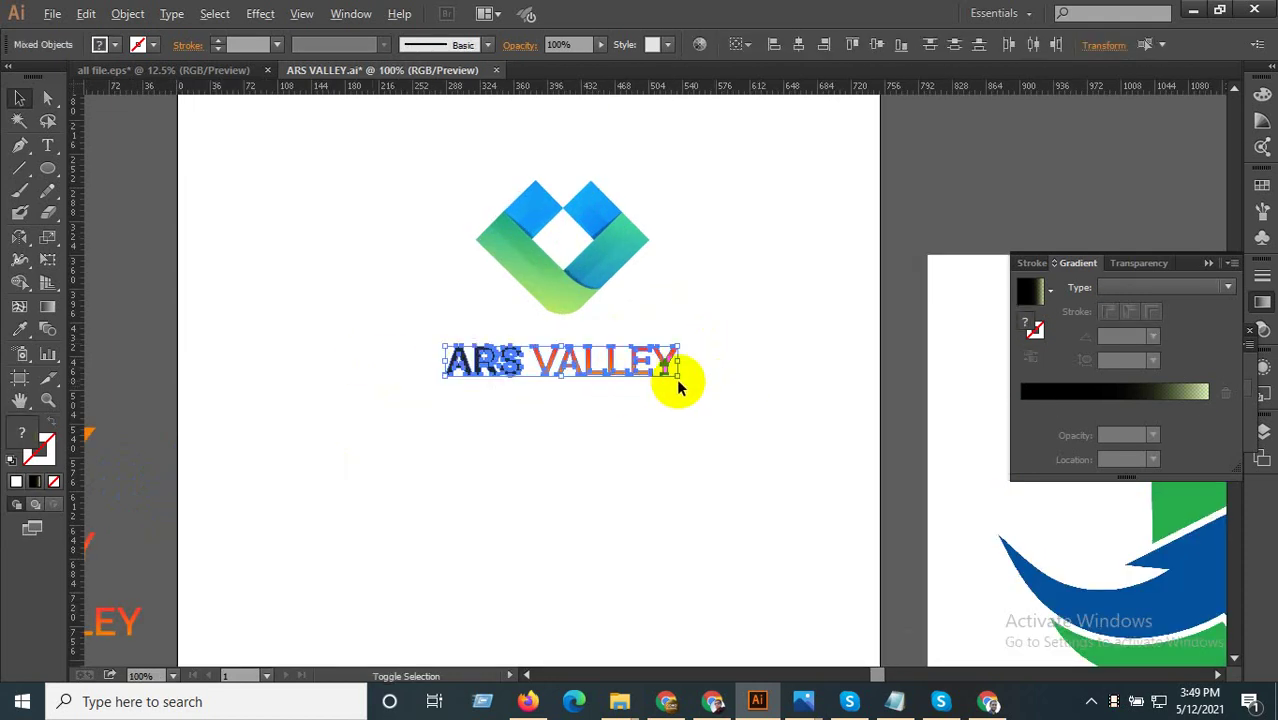
{"action": "left_click_drag", "start_coordinate": [679, 380], "coordinate": [698, 386]}
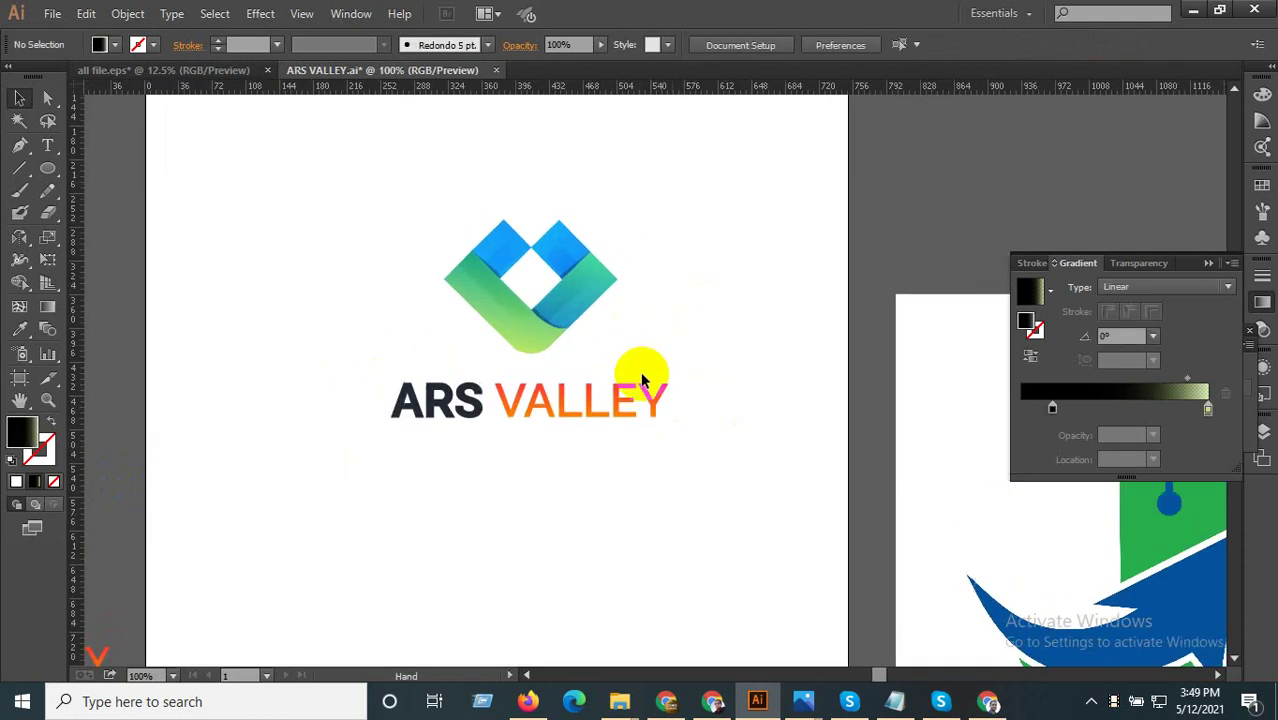
- Give ARS the icon's green gradient, running vertically across the word
{"action": "left_click_drag", "start_coordinate": [473, 440], "coordinate": [357, 377]}
{"action": "left_click", "coordinate": [19, 329]}
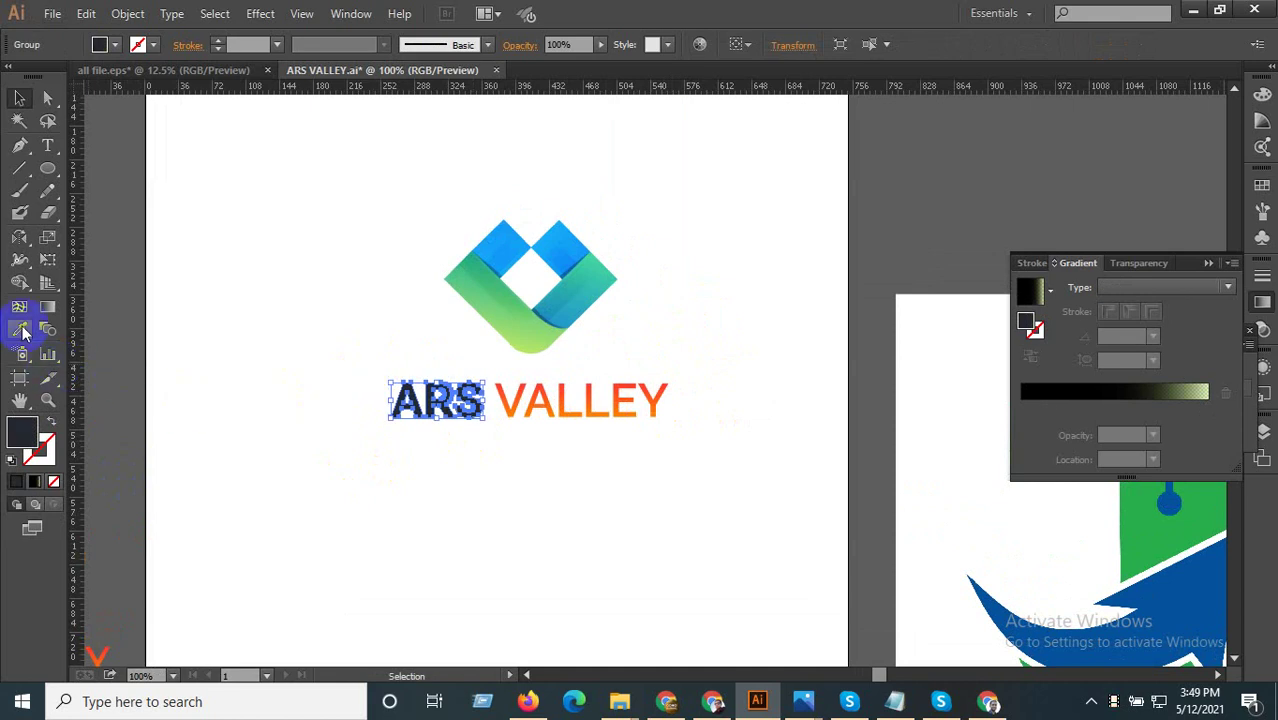
{"action": "scroll", "coordinate": [541, 265], "scroll_direction": "up", "scroll_amount": 1}
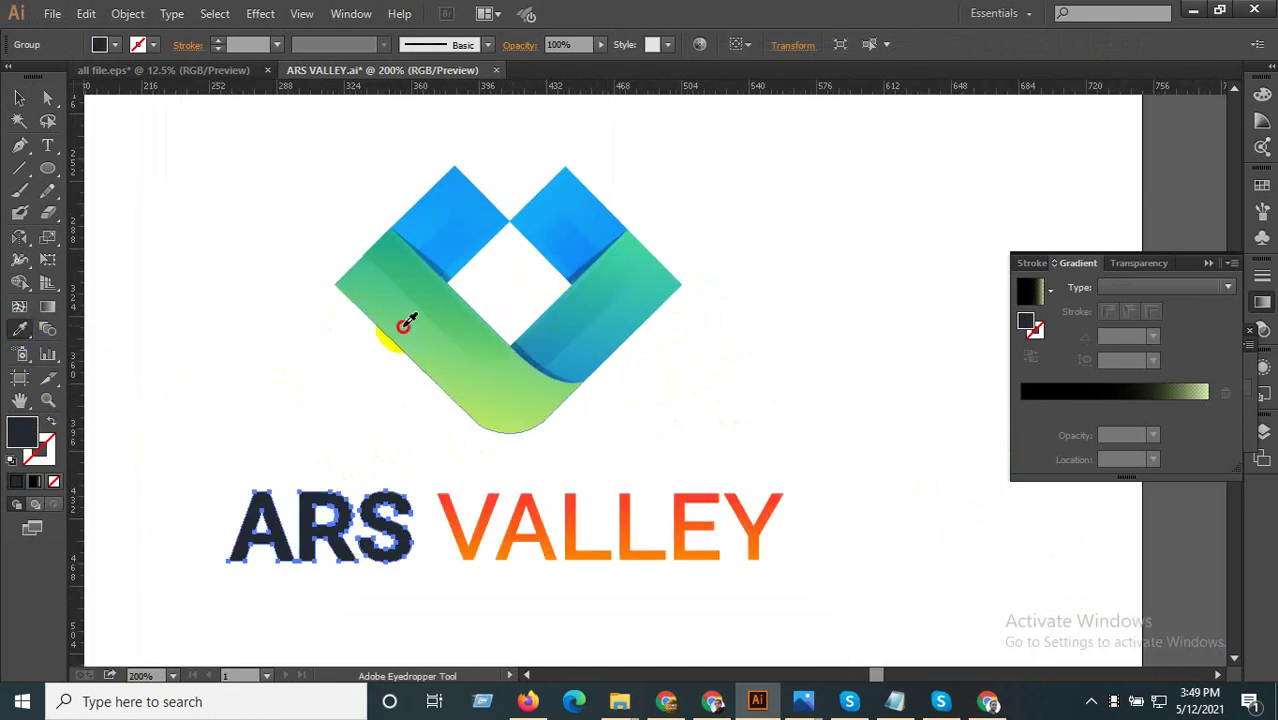
{"action": "left_click", "coordinate": [410, 318]}
{"action": "left_click", "coordinate": [47, 306]}
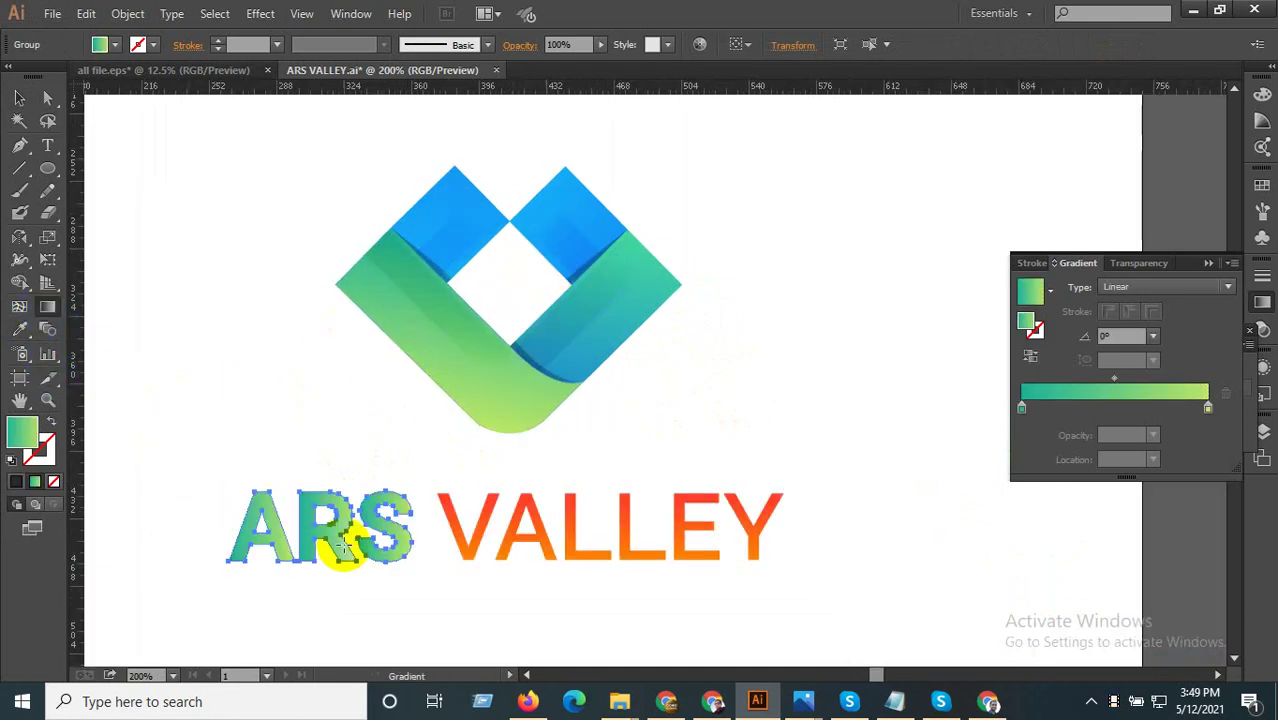
{"action": "left_click_drag", "start_coordinate": [334, 550], "coordinate": [313, 503]}
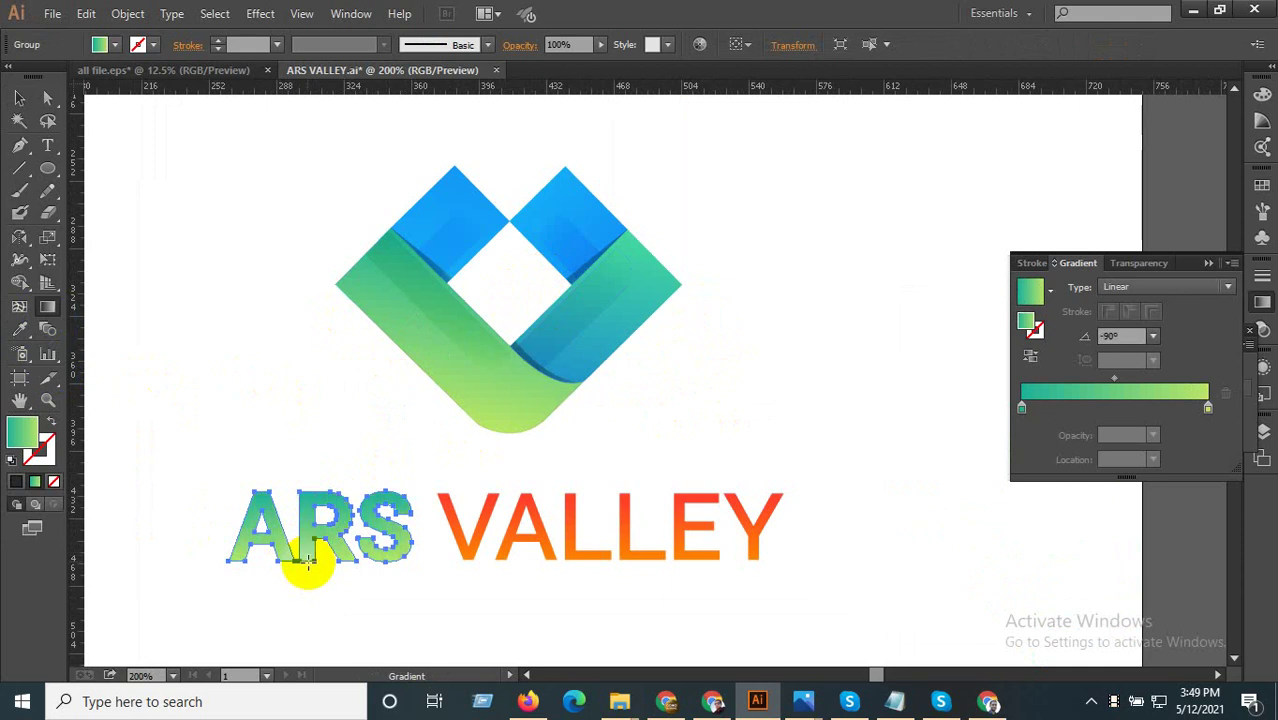
{"action": "left_click", "coordinate": [19, 97]}
- Apply the logo's blue square colour to VALLEY as one vertical gradient down the word
{"action": "left_click_drag", "start_coordinate": [893, 560], "coordinate": [445, 490]}
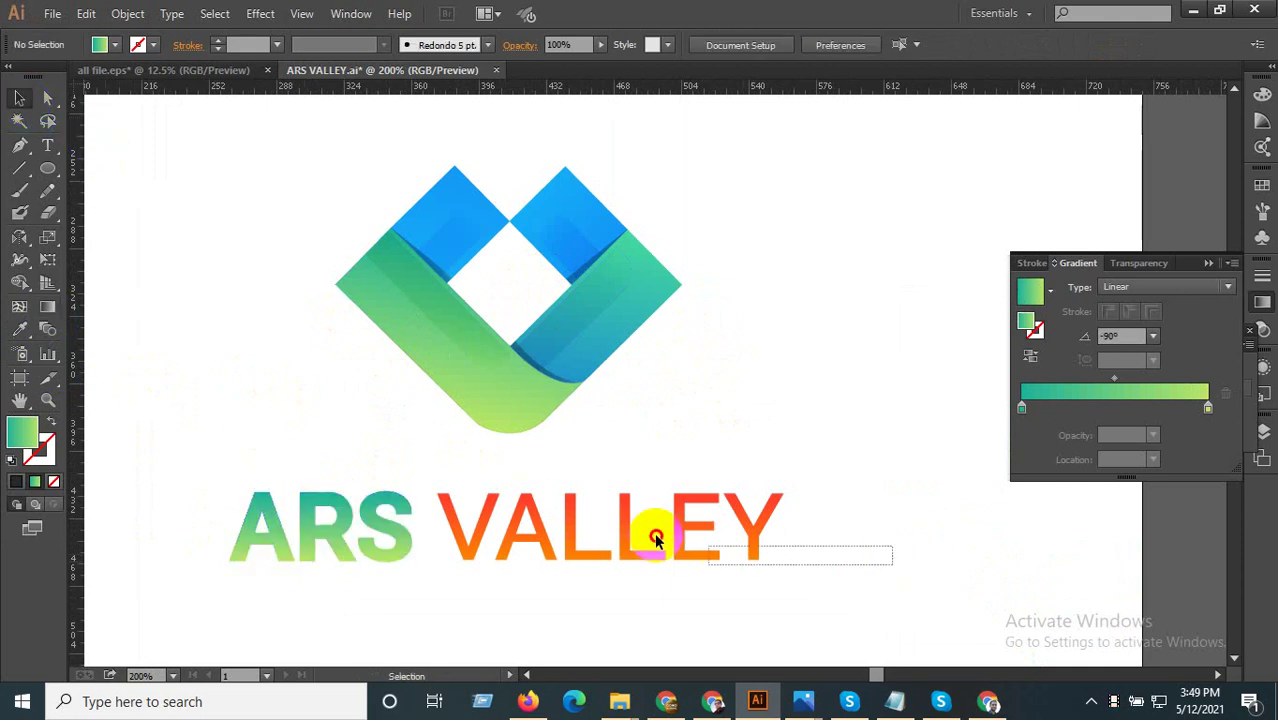
{"action": "left_click", "coordinate": [20, 331]}
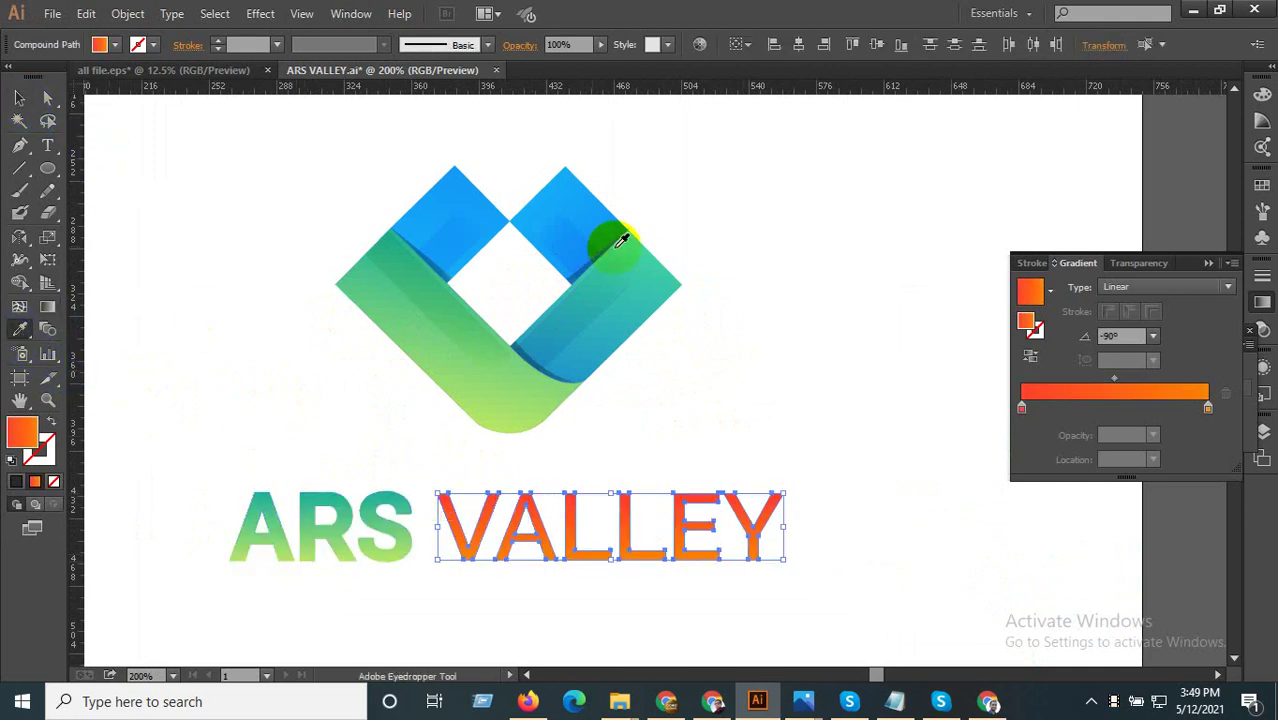
{"action": "left_click", "coordinate": [580, 205]}
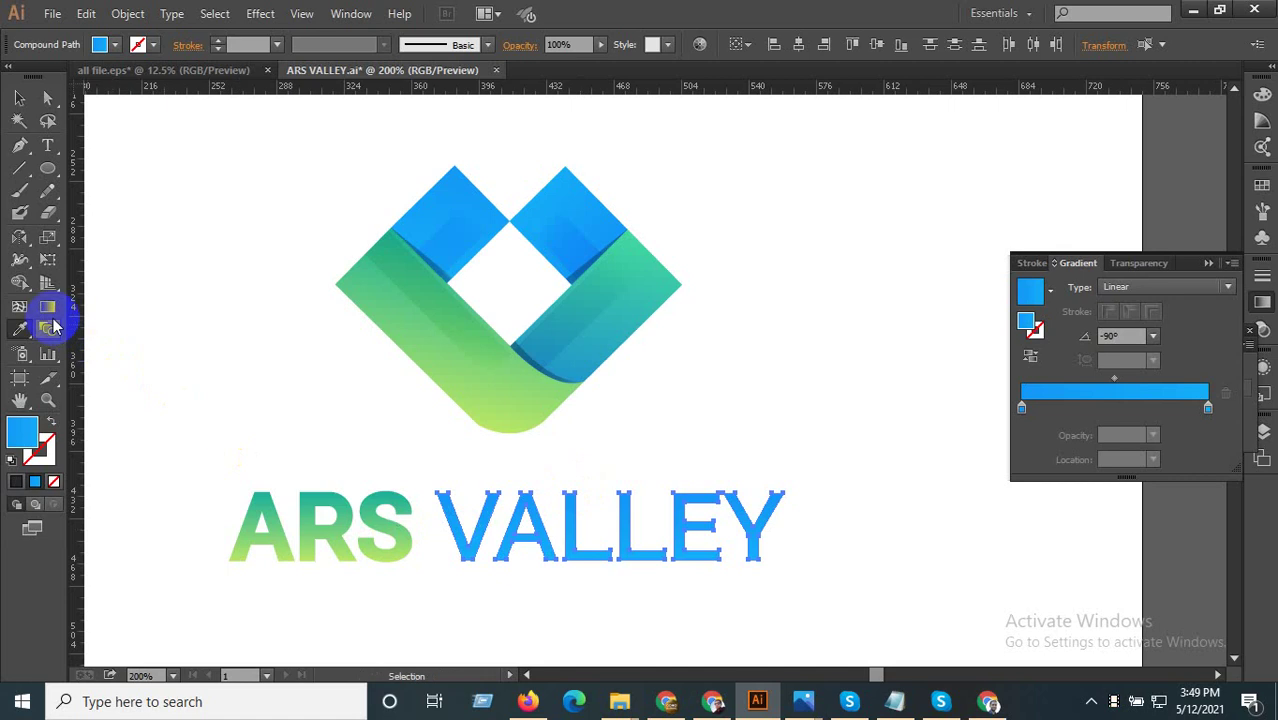
{"action": "left_click", "coordinate": [47, 306]}
{"action": "scroll", "coordinate": [536, 593], "scroll_direction": "up", "scroll_amount": 1}
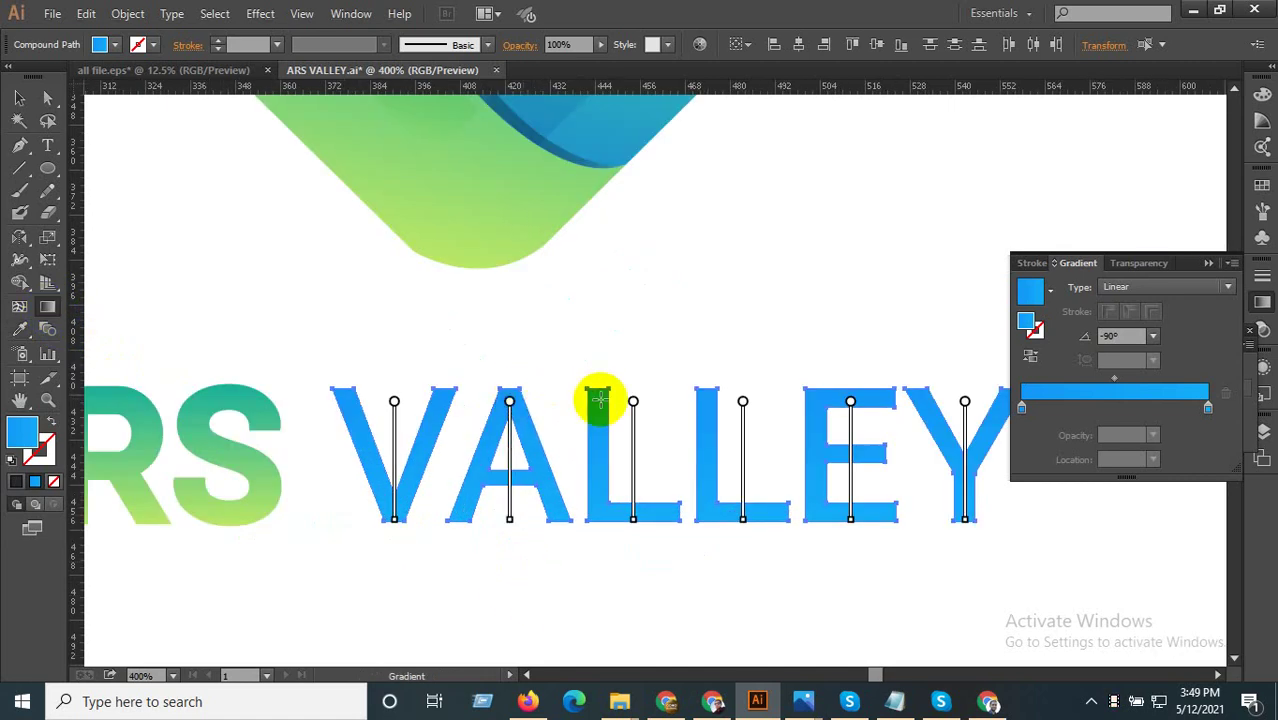
{"action": "left_click_drag", "start_coordinate": [600, 392], "coordinate": [596, 538]}
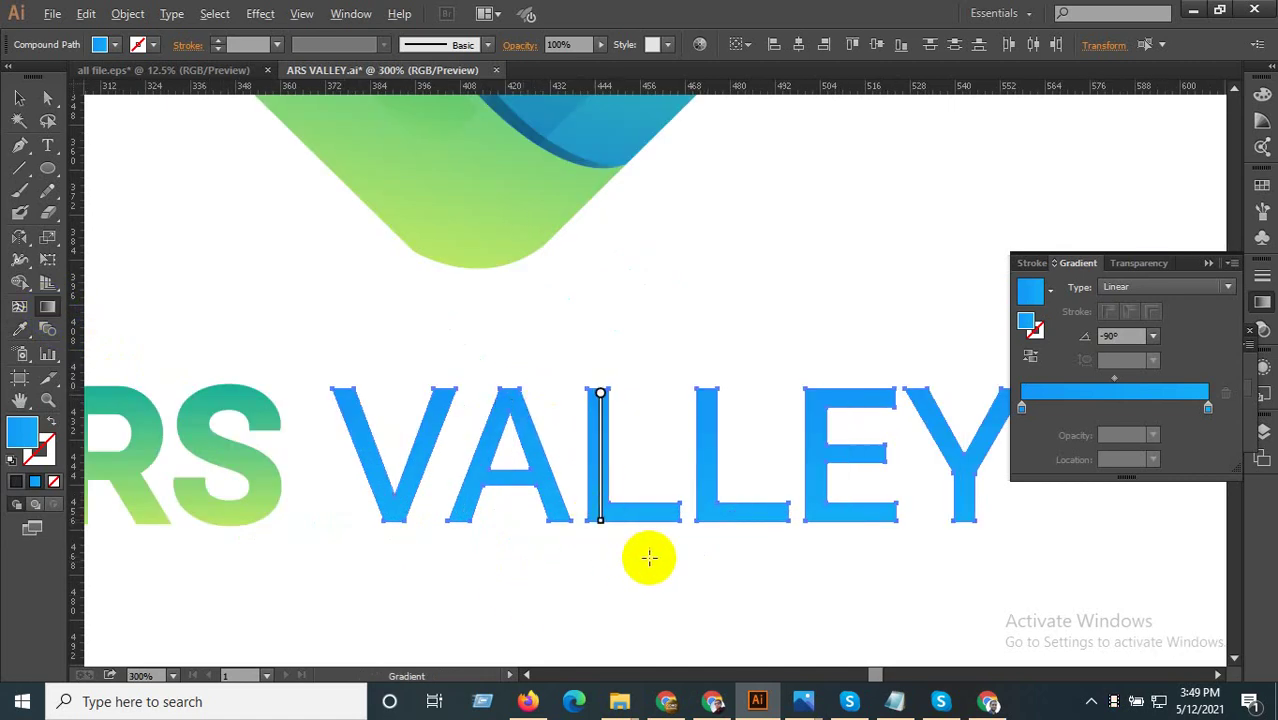
{"action": "scroll", "coordinate": [650, 556], "scroll_direction": "down", "scroll_amount": 1}
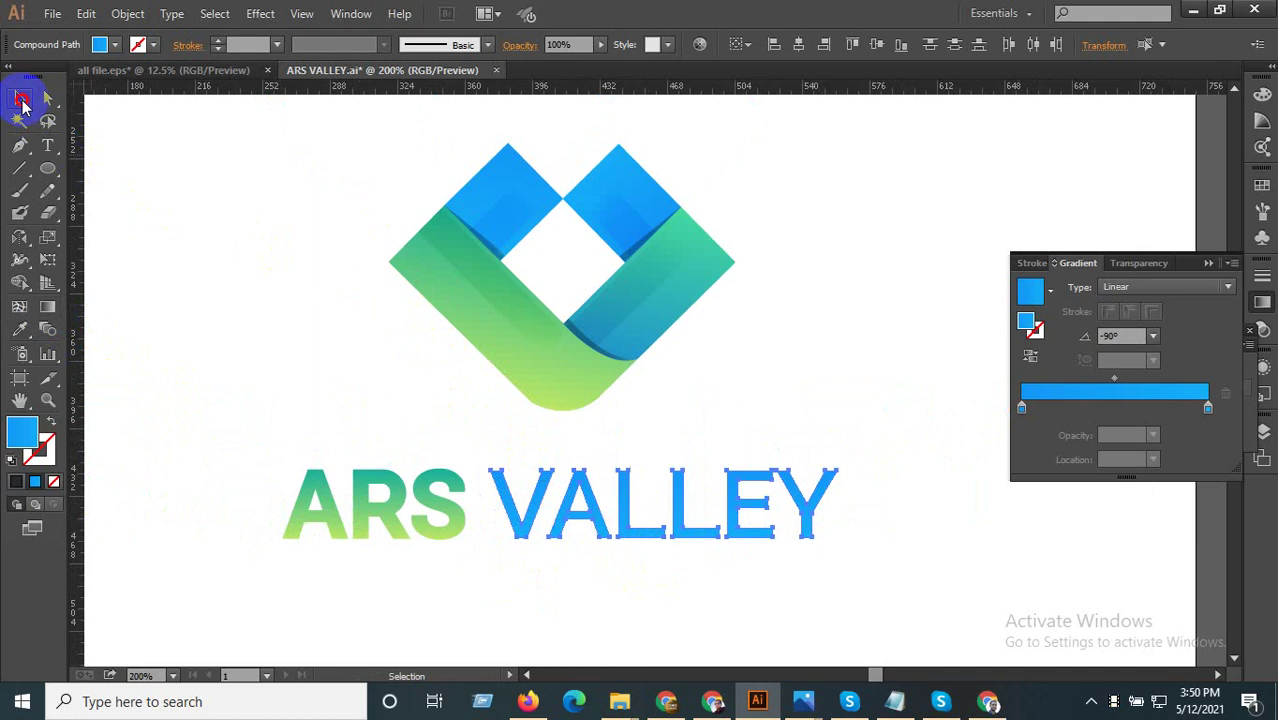
- Eyedropper the logo's teal-blue lower right band onto VALLEY, replacing the solid blue
{"action": "left_click", "coordinate": [22, 103]}
{"action": "scroll", "coordinate": [460, 495], "scroll_direction": "down", "scroll_amount": 1}
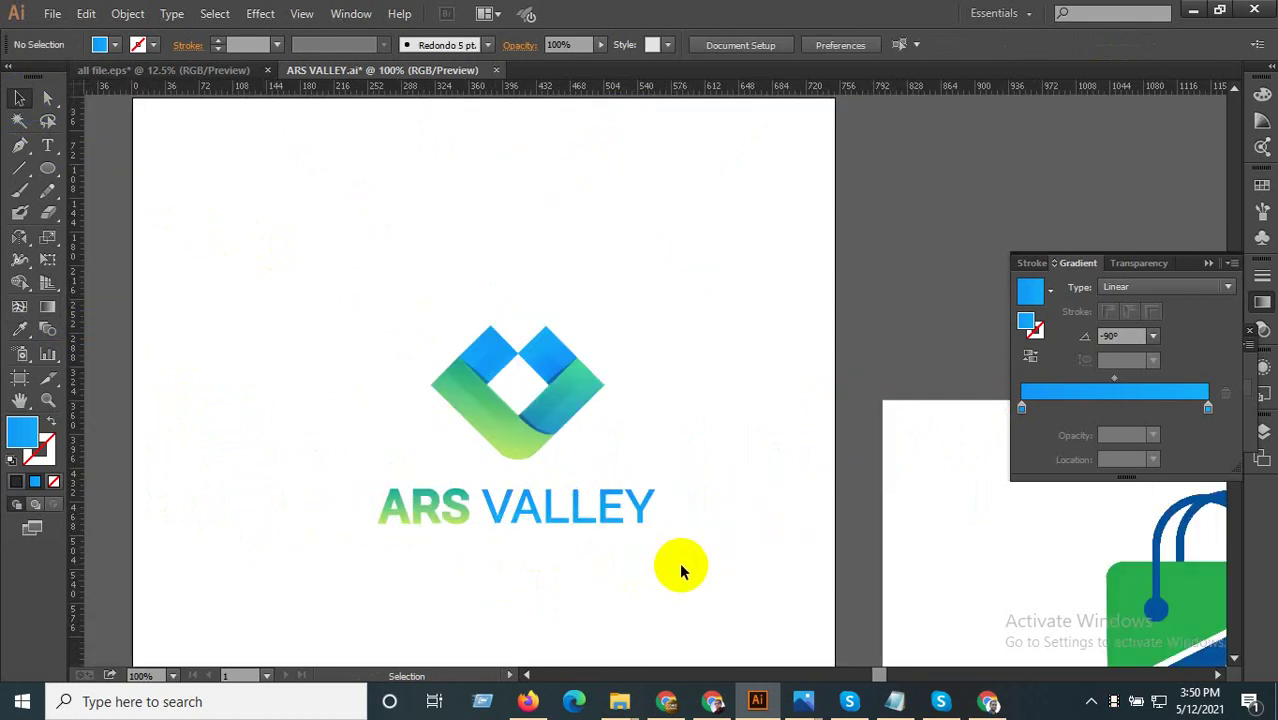
{"action": "scroll", "coordinate": [680, 571], "scroll_direction": "down", "scroll_amount": 1}
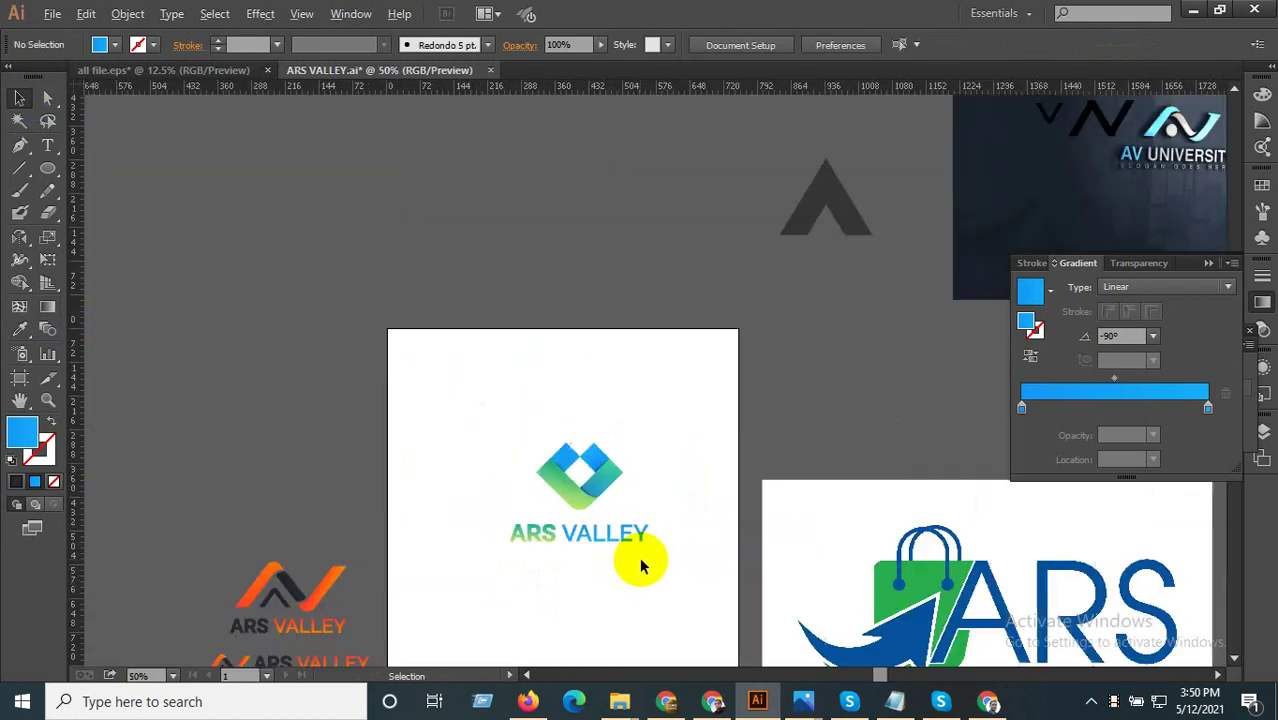
{"action": "scroll", "coordinate": [639, 585], "scroll_direction": "up", "scroll_amount": 1}
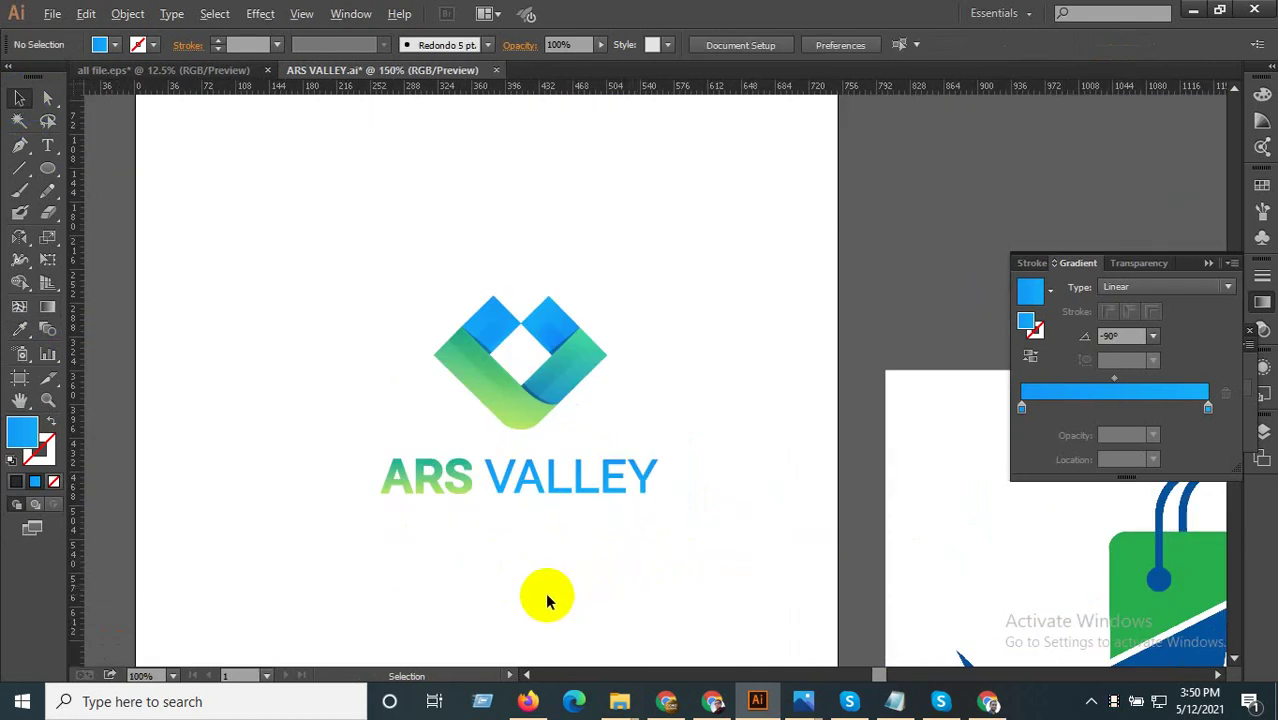
{"action": "scroll", "coordinate": [542, 593], "scroll_direction": "up", "scroll_amount": 1}
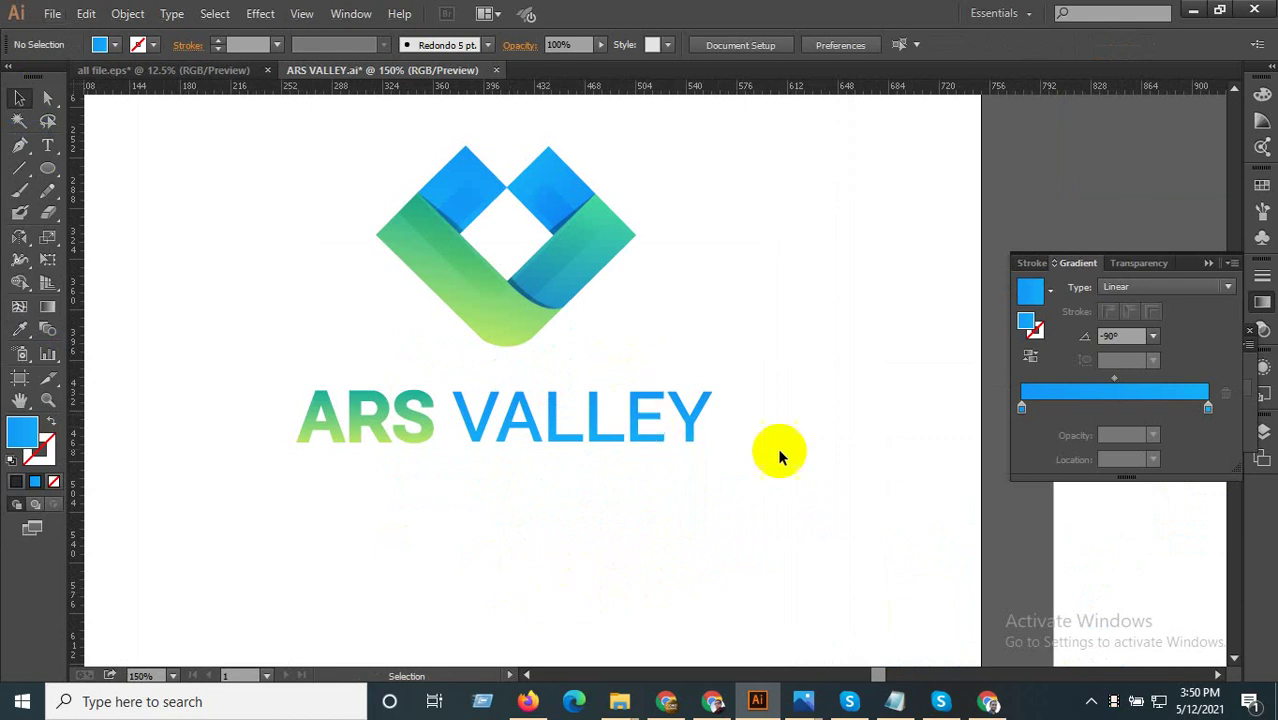
{"action": "left_click_drag", "start_coordinate": [790, 451], "coordinate": [434, 401]}
{"action": "left_click", "coordinate": [48, 328]}
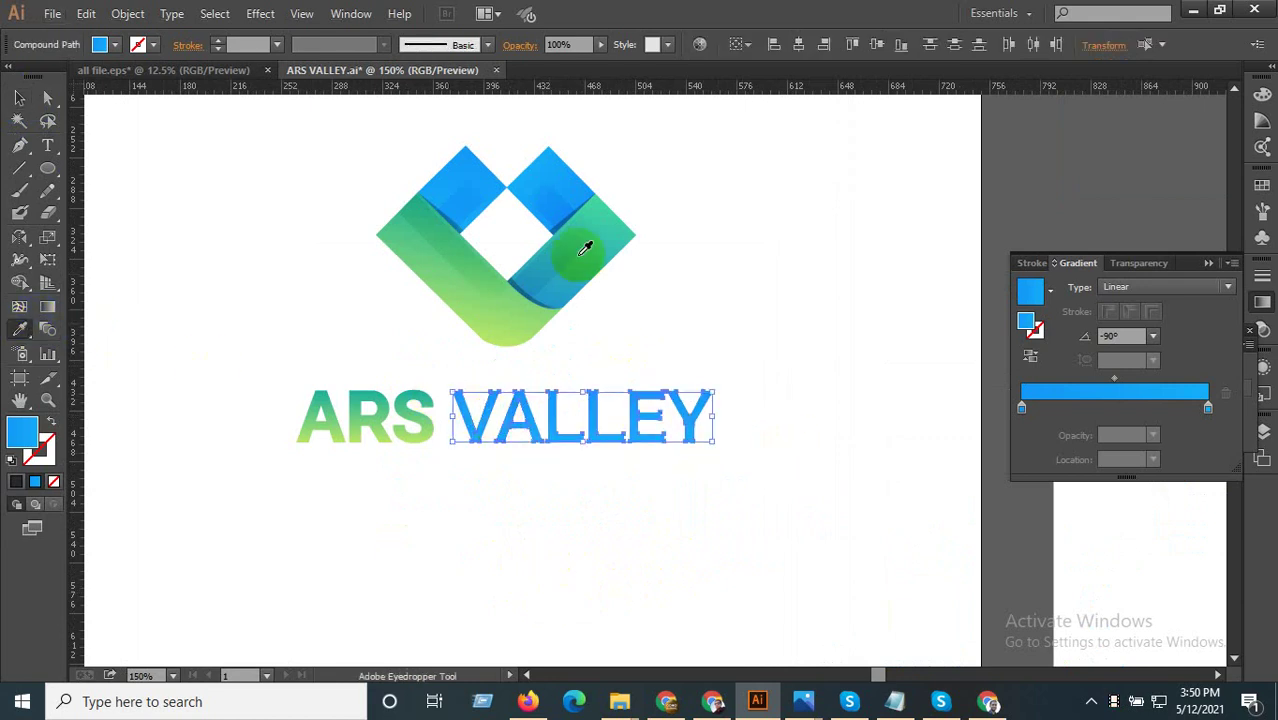
{"action": "left_click", "coordinate": [605, 205]}
{"action": "scroll", "coordinate": [522, 437], "scroll_direction": "up", "scroll_amount": 1}
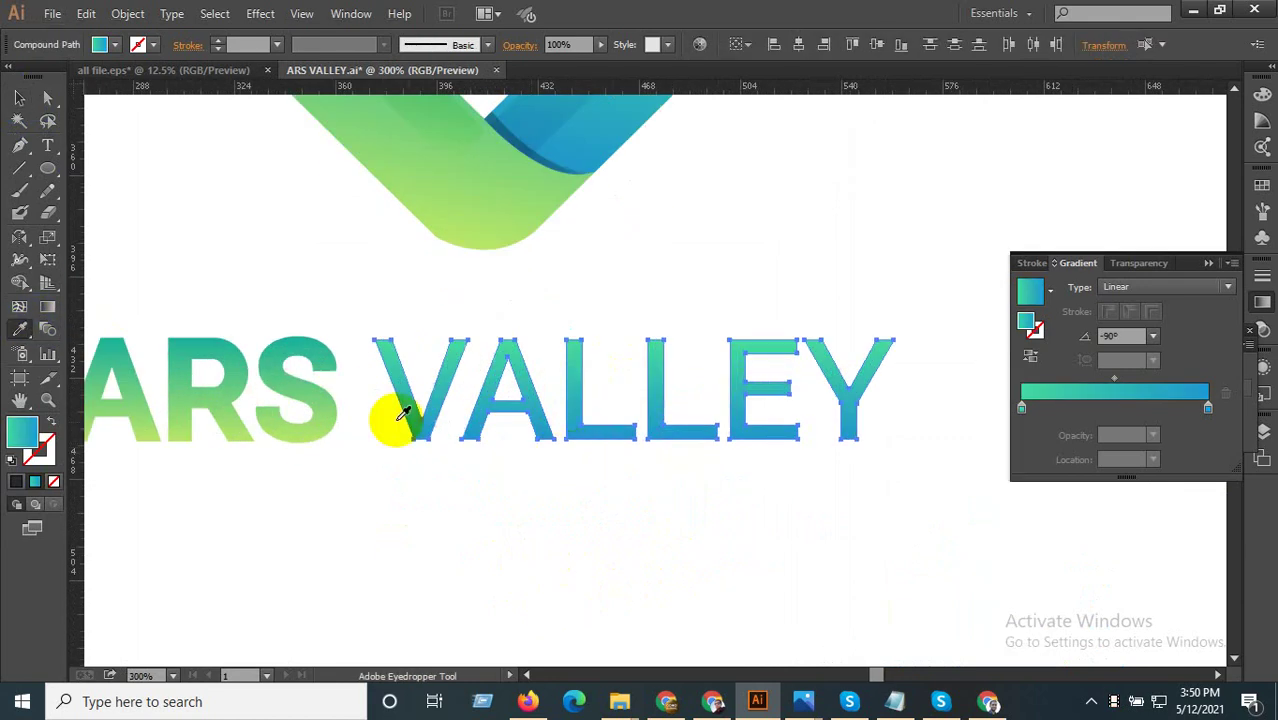
{"action": "left_click", "coordinate": [19, 98]}
{"action": "left_click", "coordinate": [611, 516]}
{"action": "scroll", "coordinate": [611, 516], "scroll_direction": "down", "scroll_amount": 3}
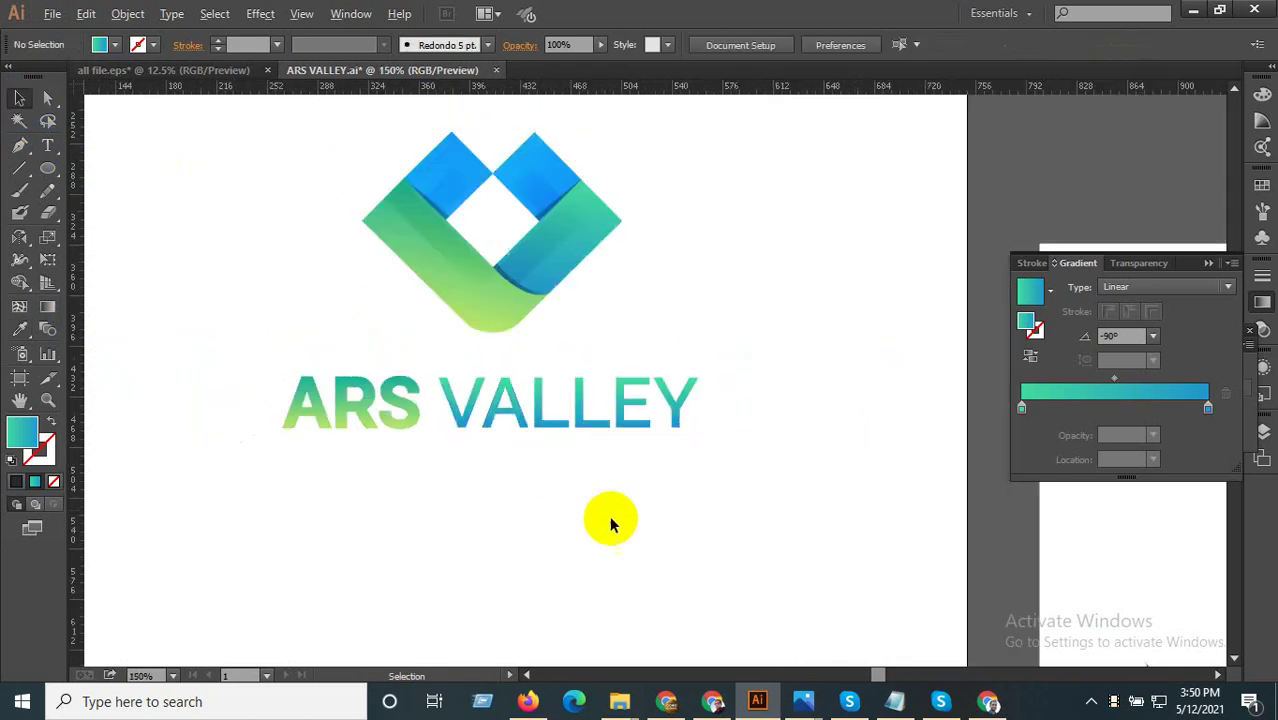
{"action": "scroll", "coordinate": [620, 525], "scroll_direction": "down", "scroll_amount": 2}
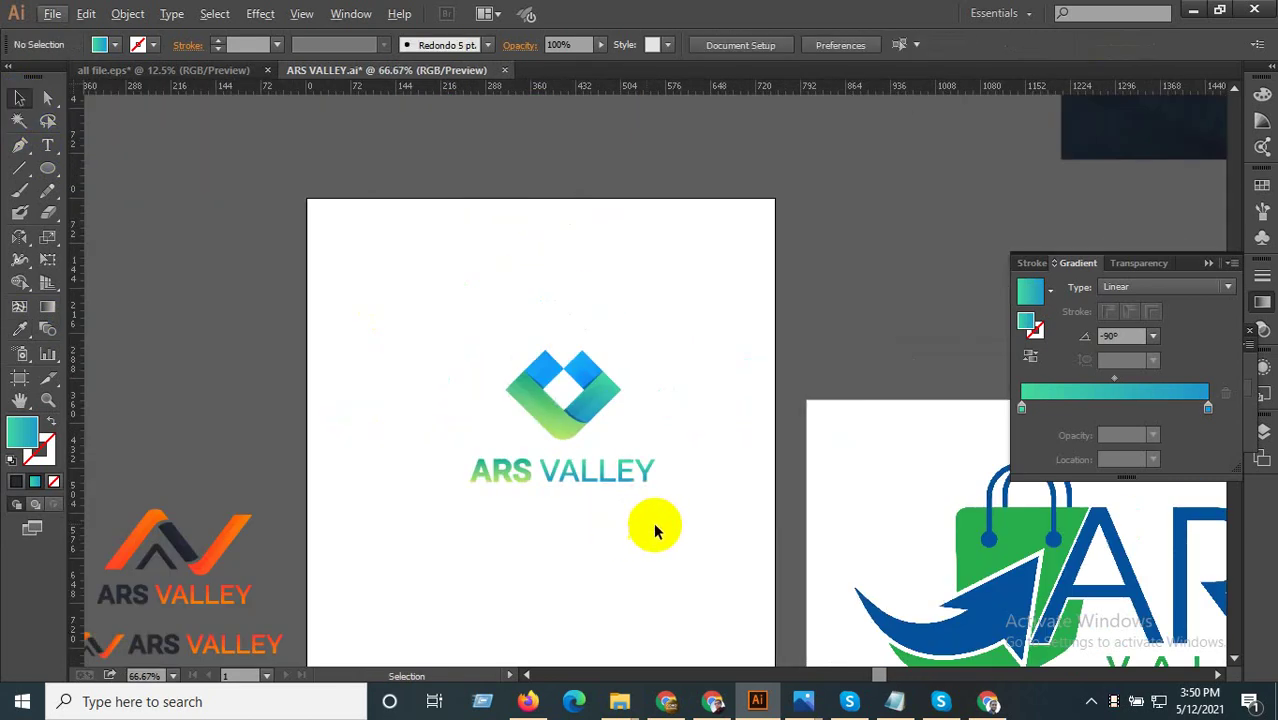
- Group the ARS VALLEY letters and enlarge the logo icon slightly
{"action": "left_click_drag", "start_coordinate": [699, 516], "coordinate": [479, 465]}
{"action": "right_click", "coordinate": [545, 478]}
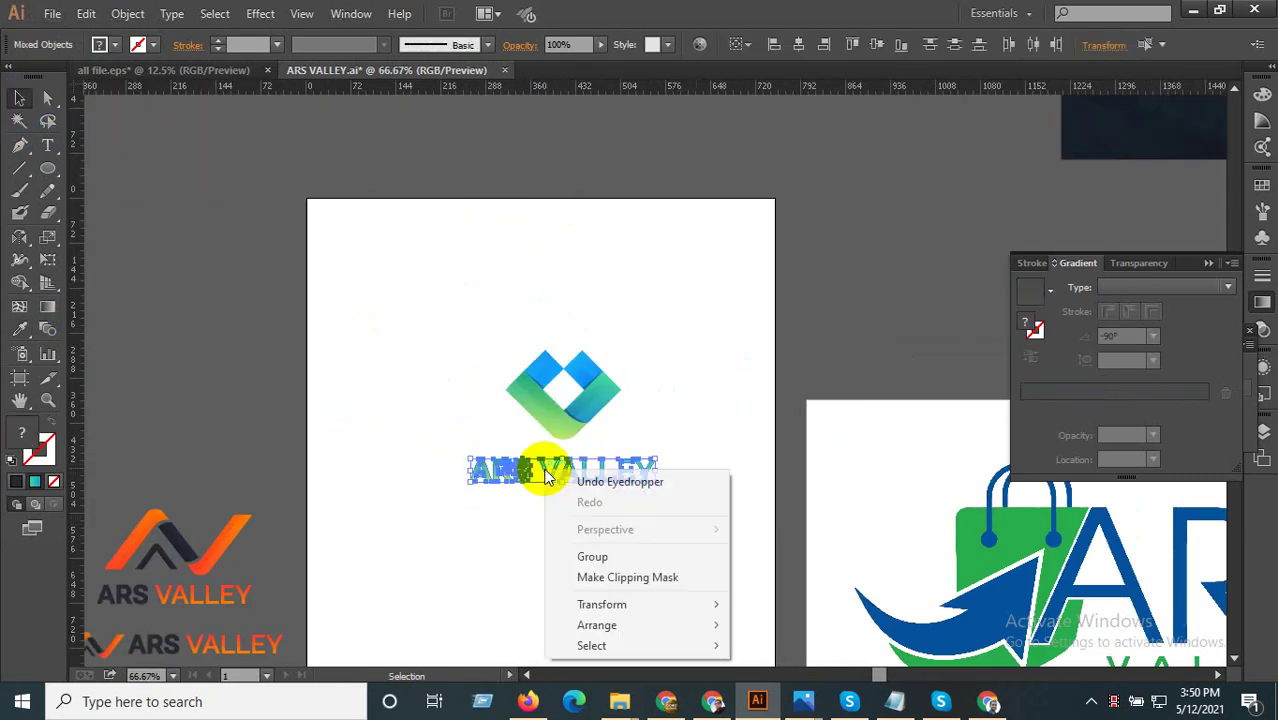
{"action": "left_click", "coordinate": [595, 556]}
{"action": "left_click_drag", "start_coordinate": [676, 517], "coordinate": [561, 335]}
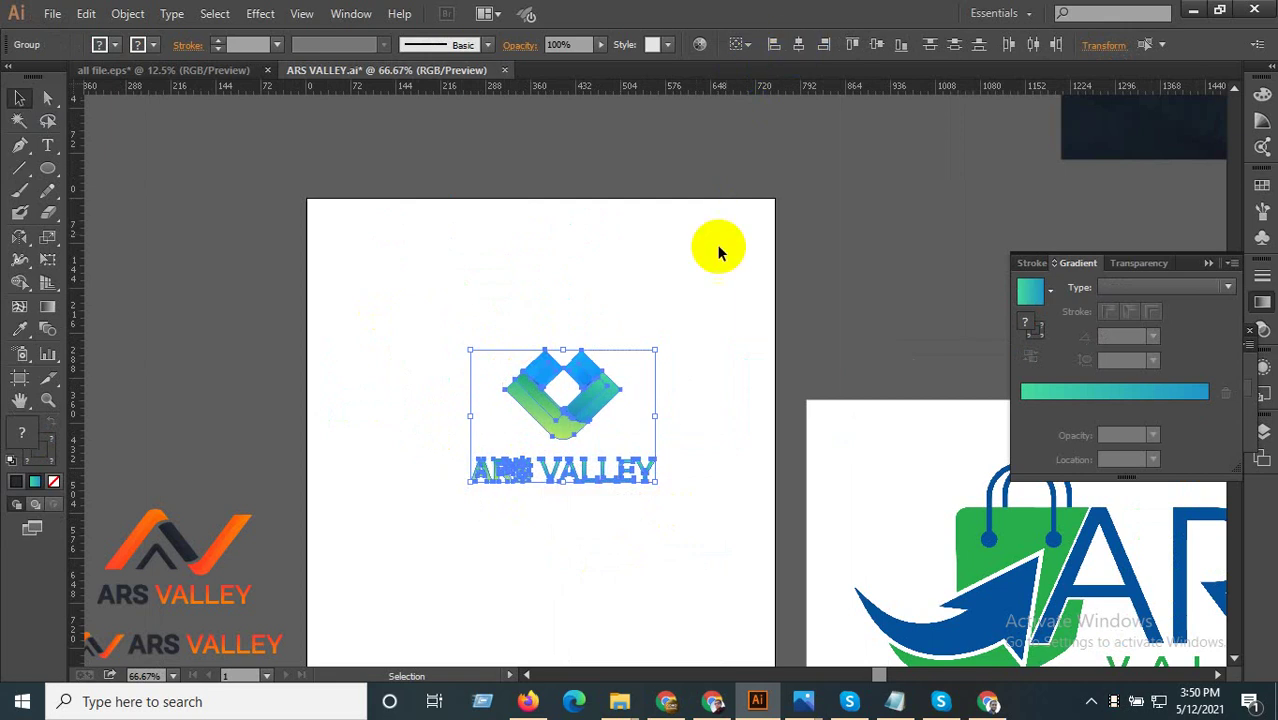
{"action": "left_click", "coordinate": [630, 451]}
{"action": "scroll", "coordinate": [630, 451], "scroll_direction": "up", "scroll_amount": 2}
{"action": "left_click", "coordinate": [456, 322]}
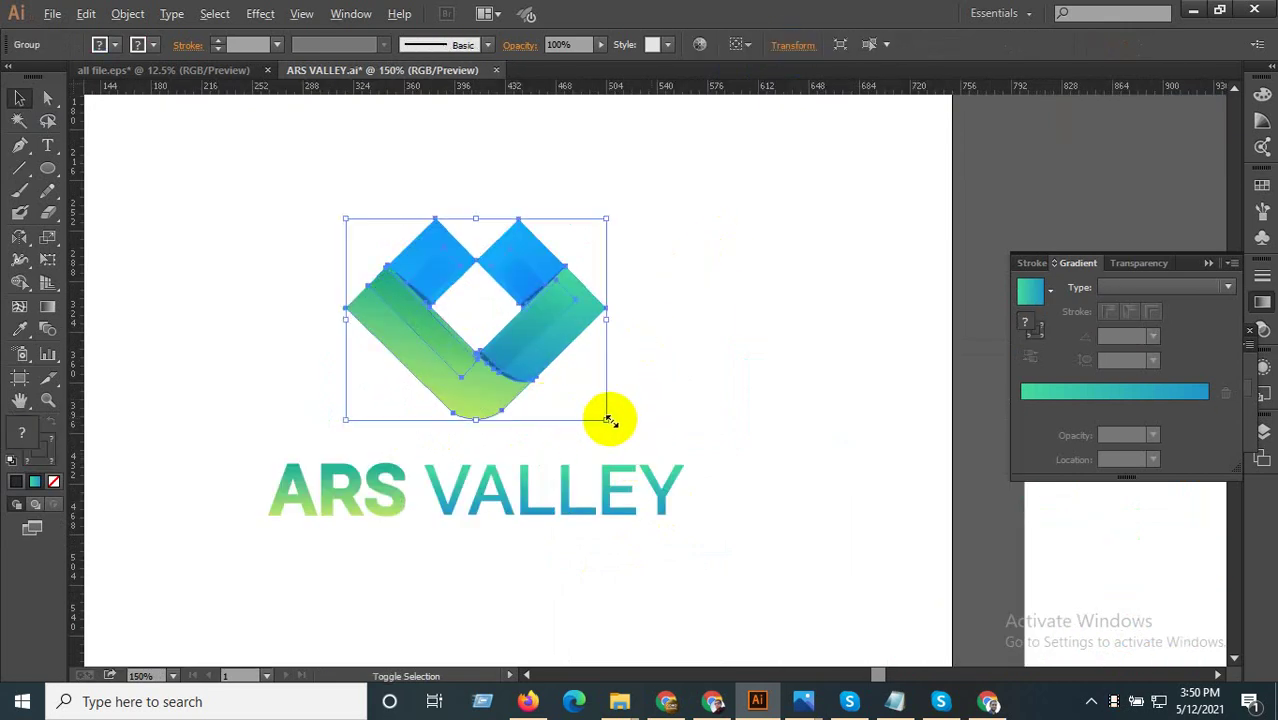
{"action": "left_click_drag", "start_coordinate": [610, 420], "coordinate": [630, 437]}
{"action": "scroll", "coordinate": [673, 365], "scroll_direction": "down", "scroll_amount": 2}
- Move the whole logo higher on the artboard, then switch to the all file.eps document
{"action": "left_click_drag", "start_coordinate": [662, 556], "coordinate": [465, 290]}
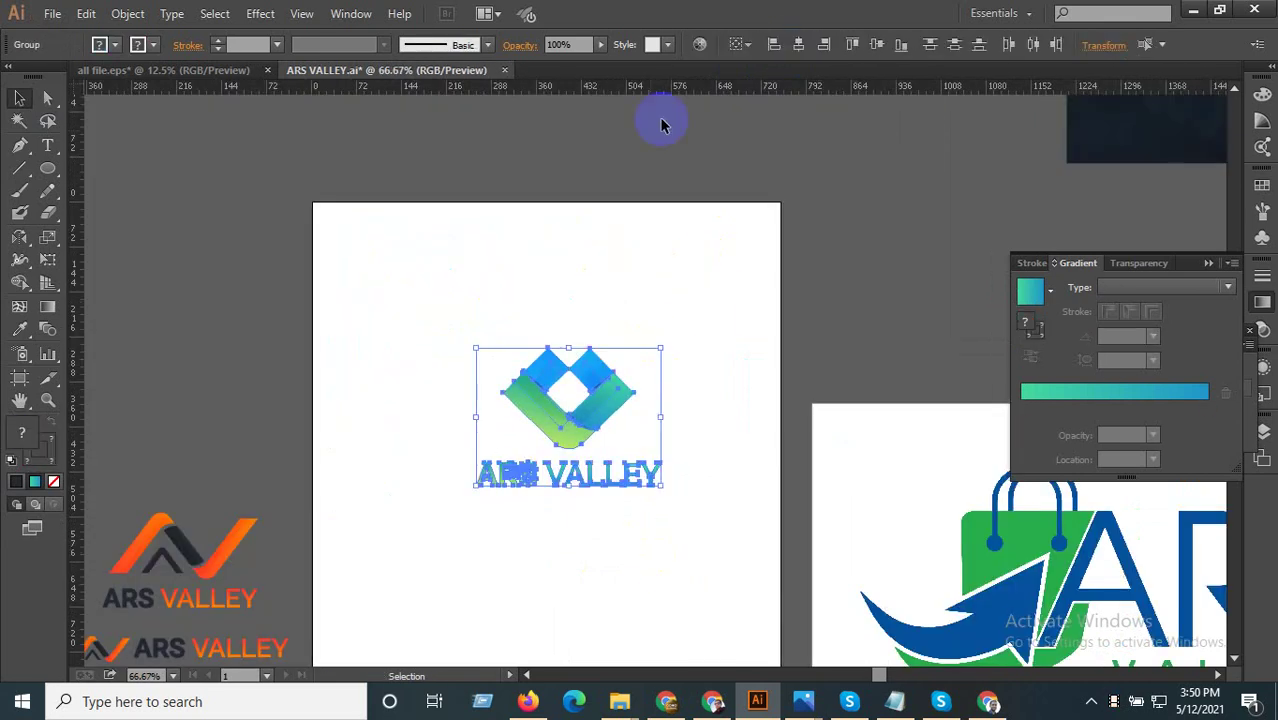
{"action": "left_click", "coordinate": [585, 314]}
{"action": "scroll", "coordinate": [608, 491], "scroll_direction": "down", "scroll_amount": 2}
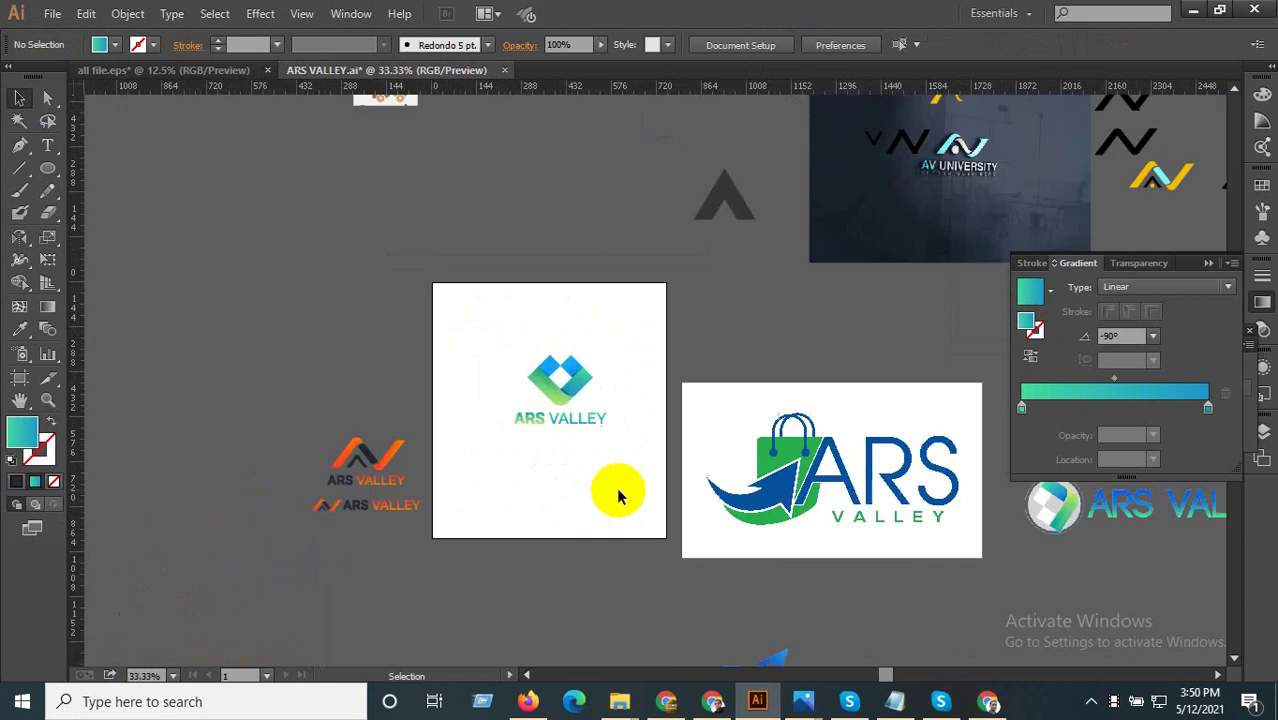
{"action": "left_click", "coordinate": [562, 442]}
{"action": "scroll", "coordinate": [573, 365], "scroll_direction": "up", "scroll_amount": 1}
{"action": "left_click_drag", "start_coordinate": [573, 365], "coordinate": [571, 297]}
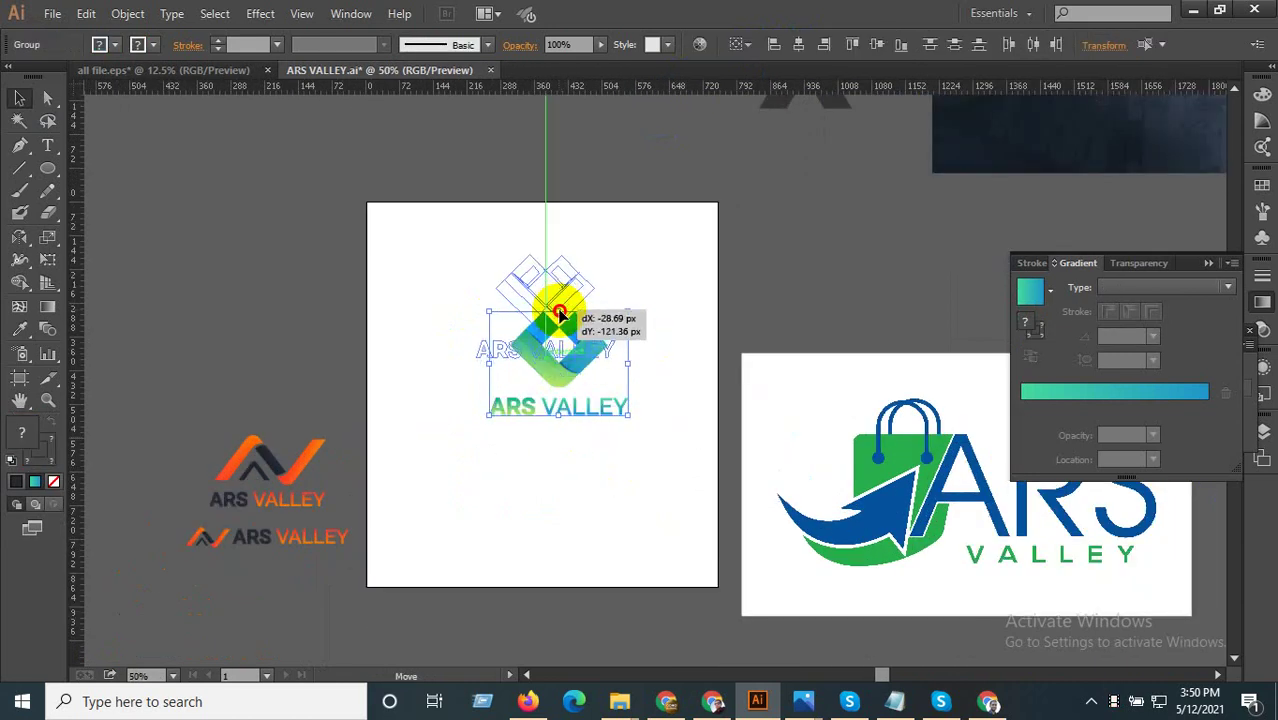
{"action": "left_click", "coordinate": [585, 476]}
{"action": "scroll", "coordinate": [613, 427], "scroll_direction": "up", "scroll_amount": 1}
{"action": "left_click_drag", "start_coordinate": [503, 268], "coordinate": [499, 265]}
{"action": "left_click", "coordinate": [560, 422]}
{"action": "scroll", "coordinate": [565, 427], "scroll_direction": "down", "scroll_amount": 1}
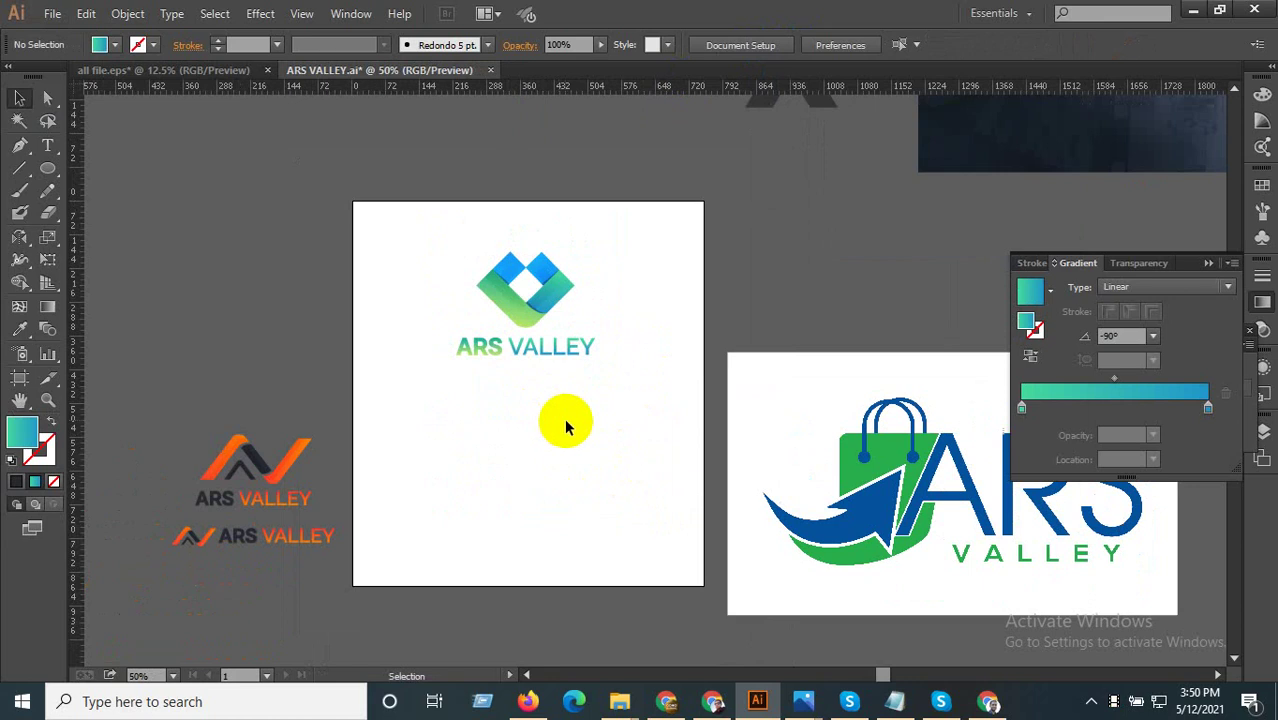
{"action": "left_click", "coordinate": [163, 70]}
- Copy the dark, light and photo panel mockup from all file.eps into ARS VALLEY.ai
{"action": "left_click", "coordinate": [513, 443]}
{"action": "scroll", "coordinate": [642, 380], "scroll_direction": "up", "scroll_amount": 2}
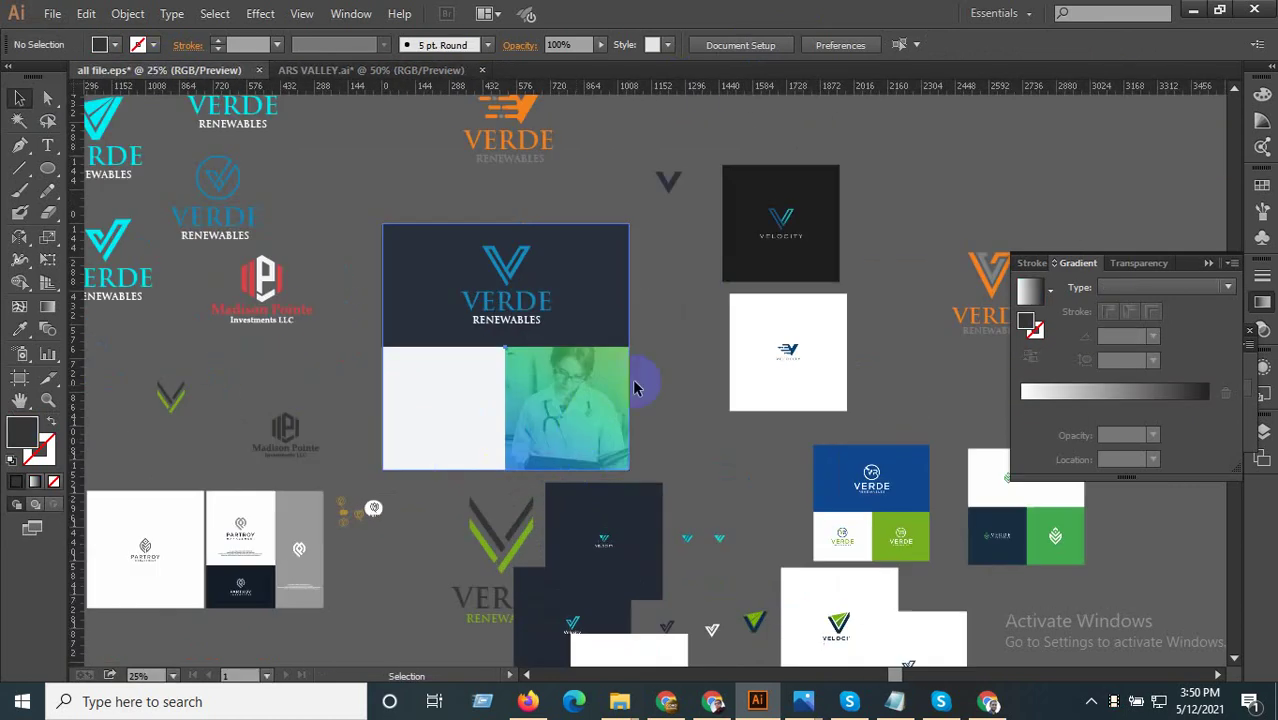
{"action": "left_click", "coordinate": [414, 70]}
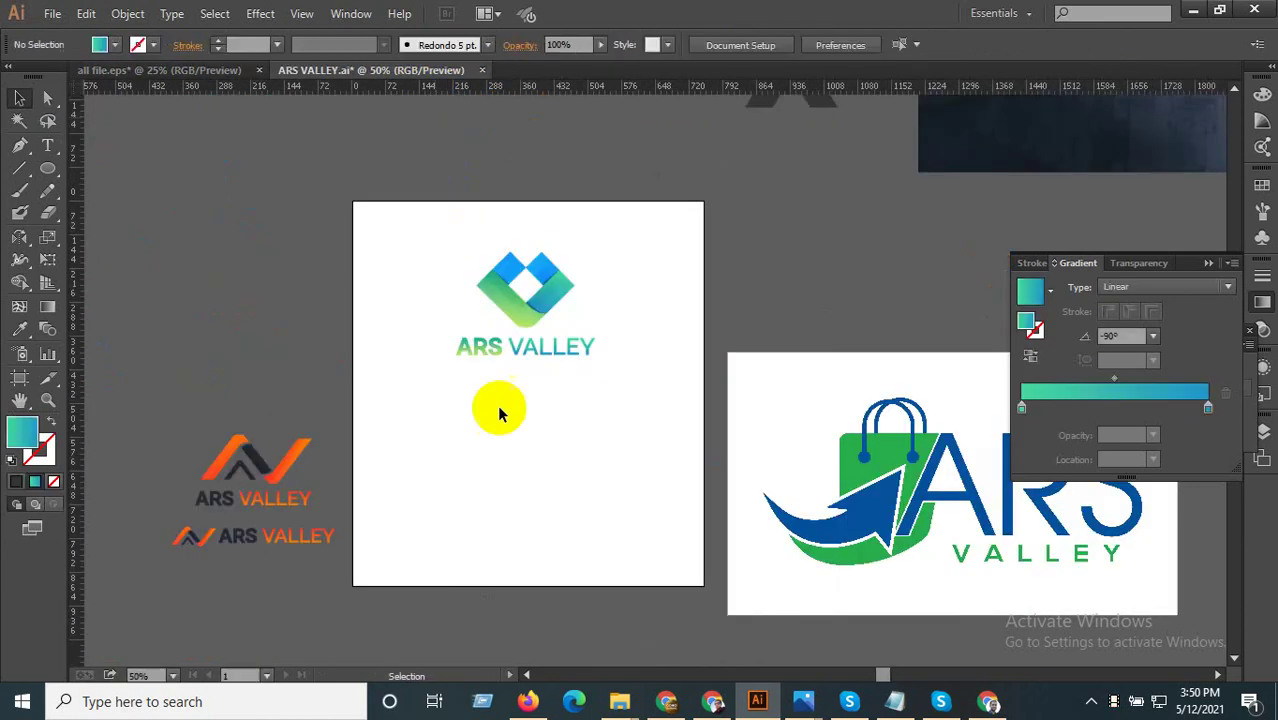
{"action": "key", "text": "ctrl+v"}
{"action": "scroll", "coordinate": [564, 436], "scroll_direction": "down", "scroll_amount": 1}
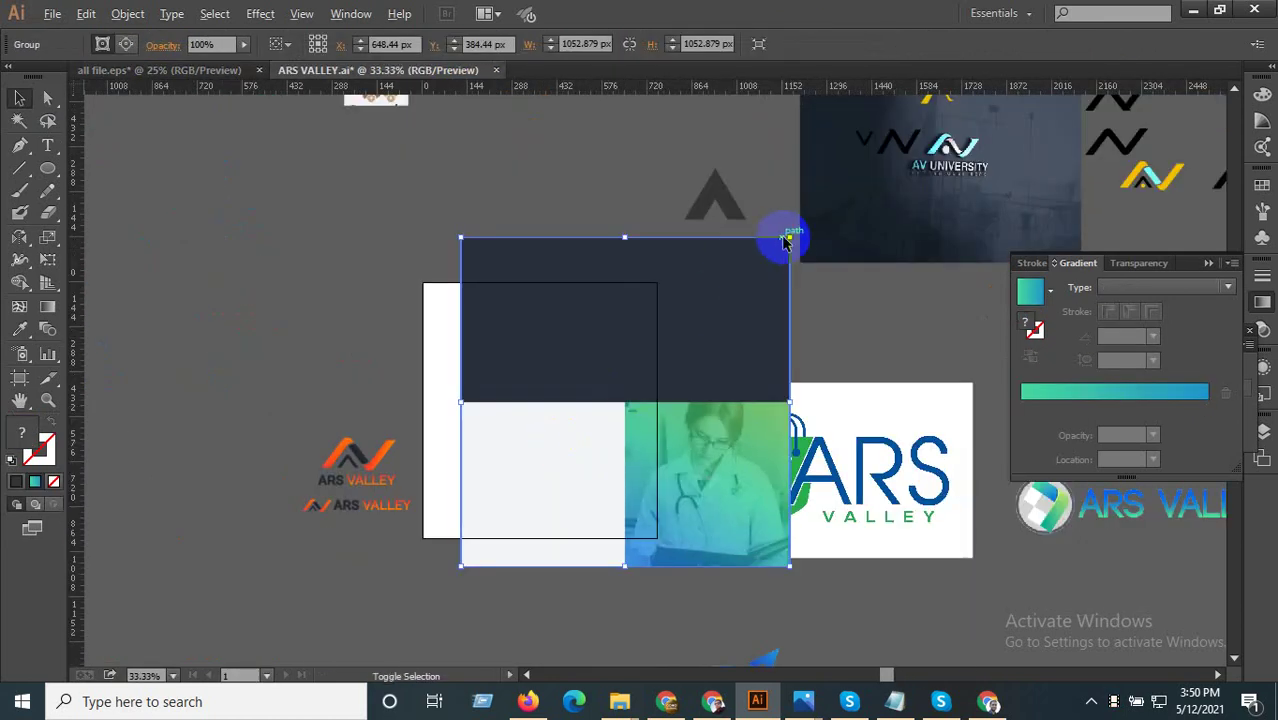
- Scale the panel mockup to fill the artboard width, aligned to its top-left corner
{"action": "left_click_drag", "start_coordinate": [790, 240], "coordinate": [673, 300]}
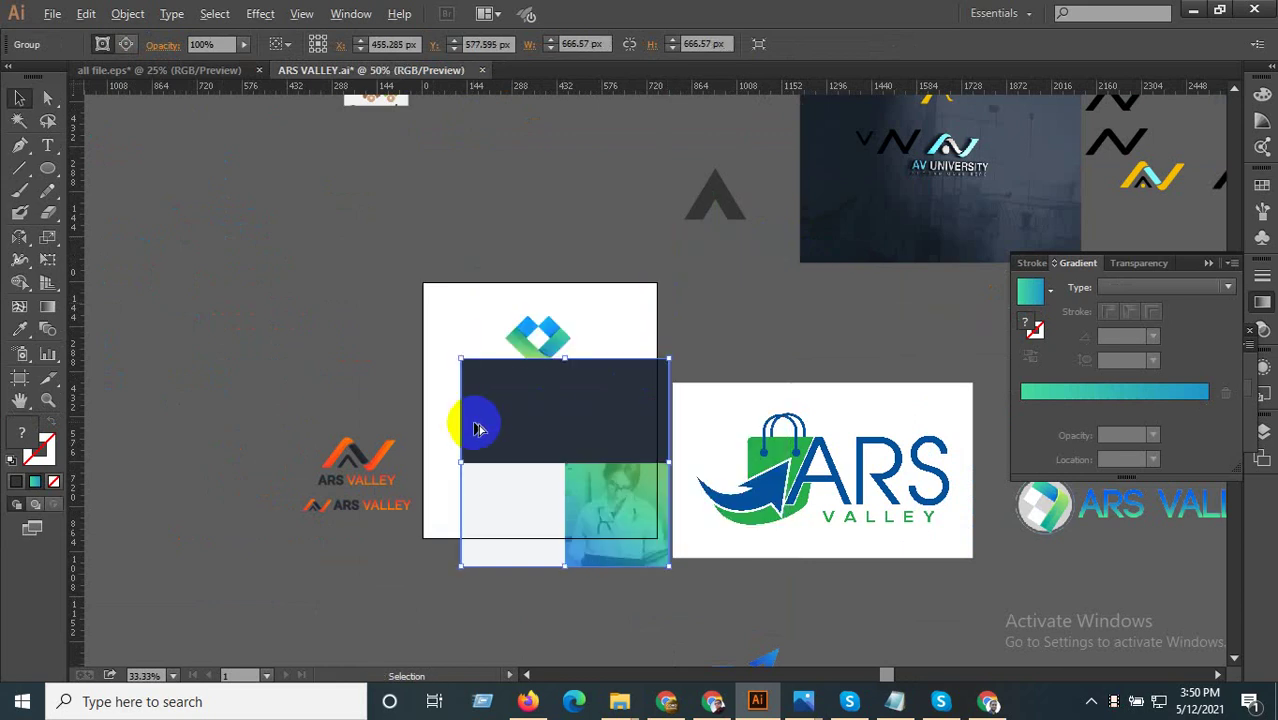
{"action": "scroll", "coordinate": [479, 420], "scroll_direction": "up", "scroll_amount": 2}
{"action": "left_click_drag", "start_coordinate": [475, 354], "coordinate": [414, 220]}
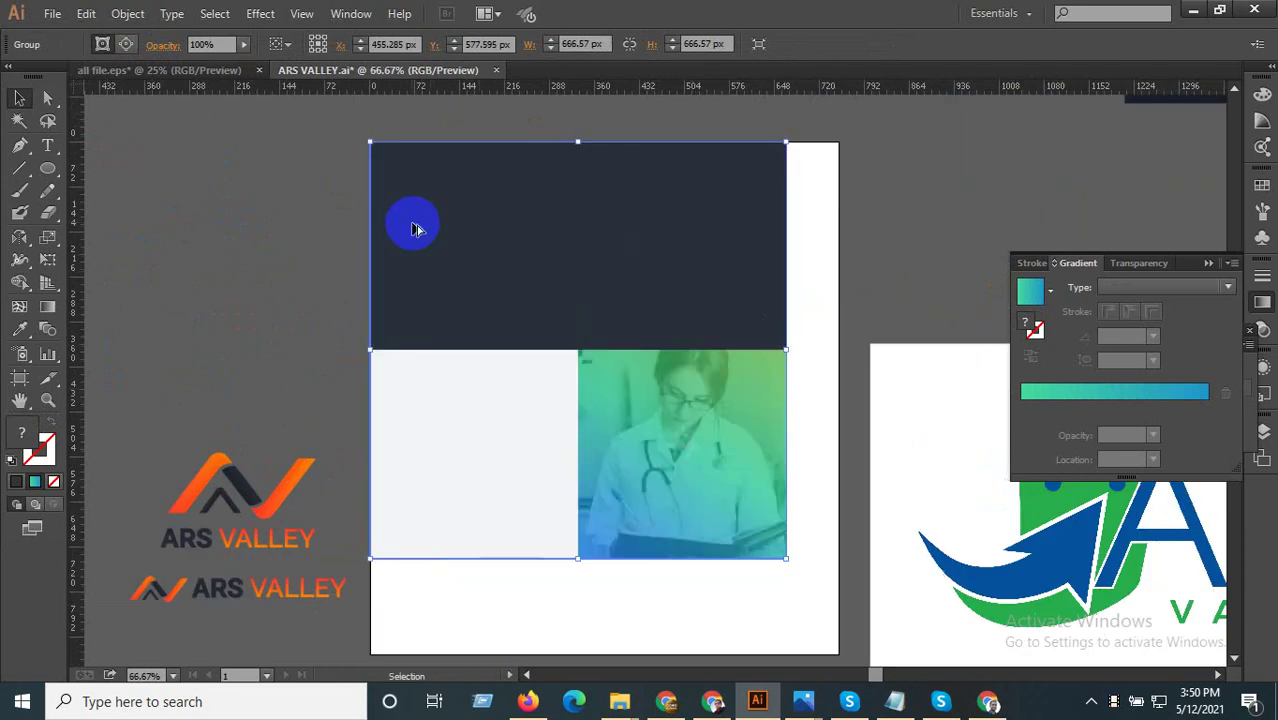
{"action": "scroll", "coordinate": [527, 387], "scroll_direction": "down", "scroll_amount": 2}
{"action": "scroll", "coordinate": [640, 465], "scroll_direction": "up", "scroll_amount": 2}
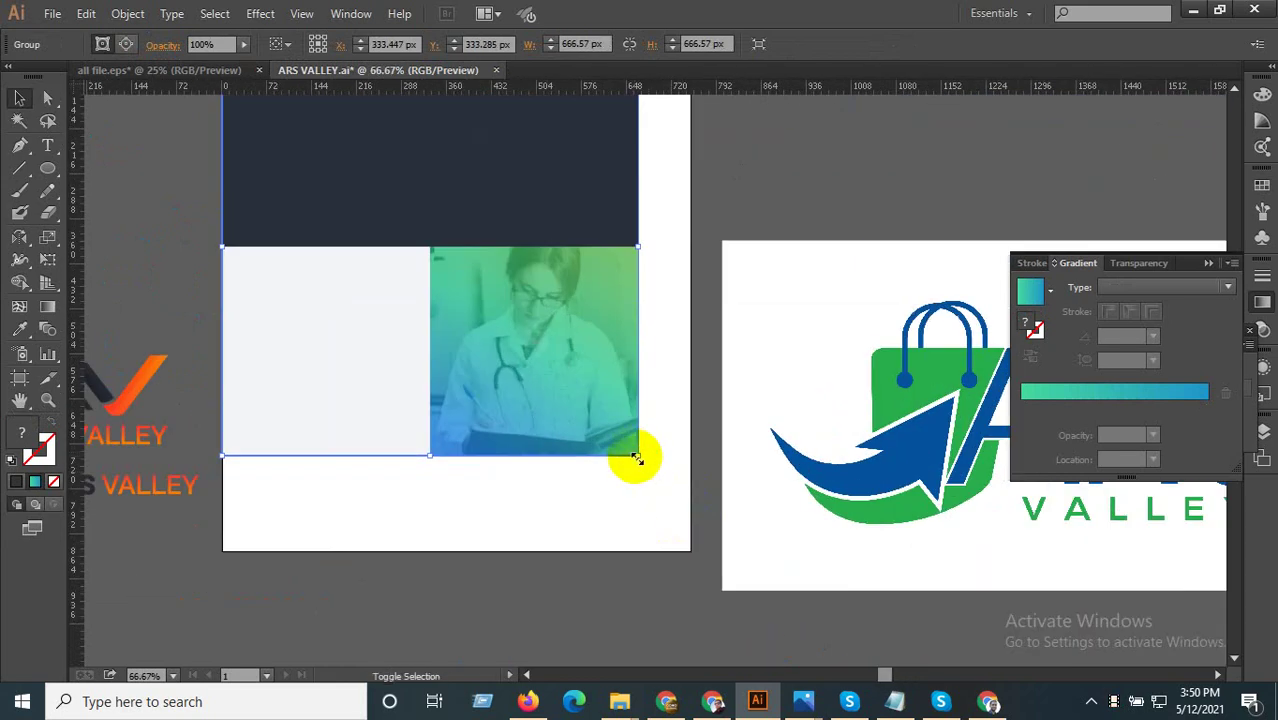
{"action": "left_click_drag", "start_coordinate": [636, 458], "coordinate": [676, 544], "text": "shift"}
{"action": "left_click", "coordinate": [614, 597]}
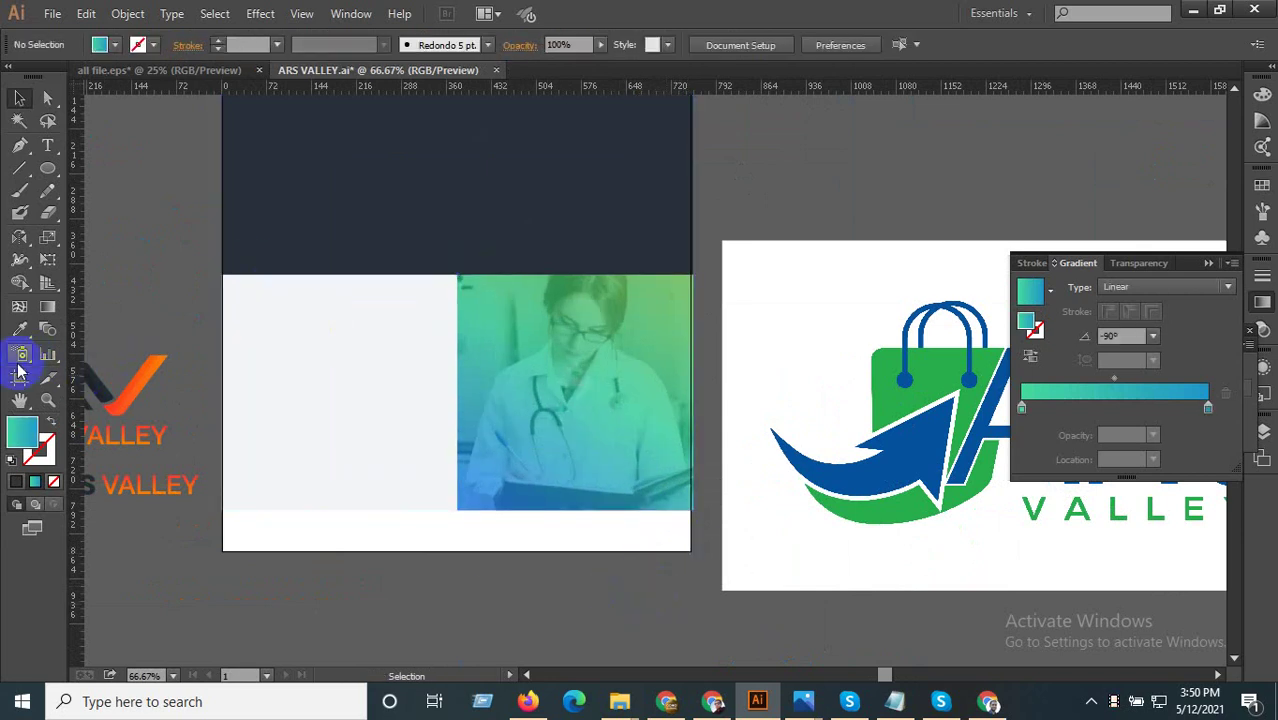
- Raise the artboard's bottom edge to the mockup and paste the logo over it
{"action": "left_click", "coordinate": [19, 376]}
{"action": "scroll", "coordinate": [455, 545], "scroll_direction": "up", "scroll_amount": 2}
{"action": "left_click_drag", "start_coordinate": [471, 545], "coordinate": [476, 452]}
{"action": "left_click", "coordinate": [19, 97]}
{"action": "scroll", "coordinate": [529, 545], "scroll_direction": "down", "scroll_amount": 3}
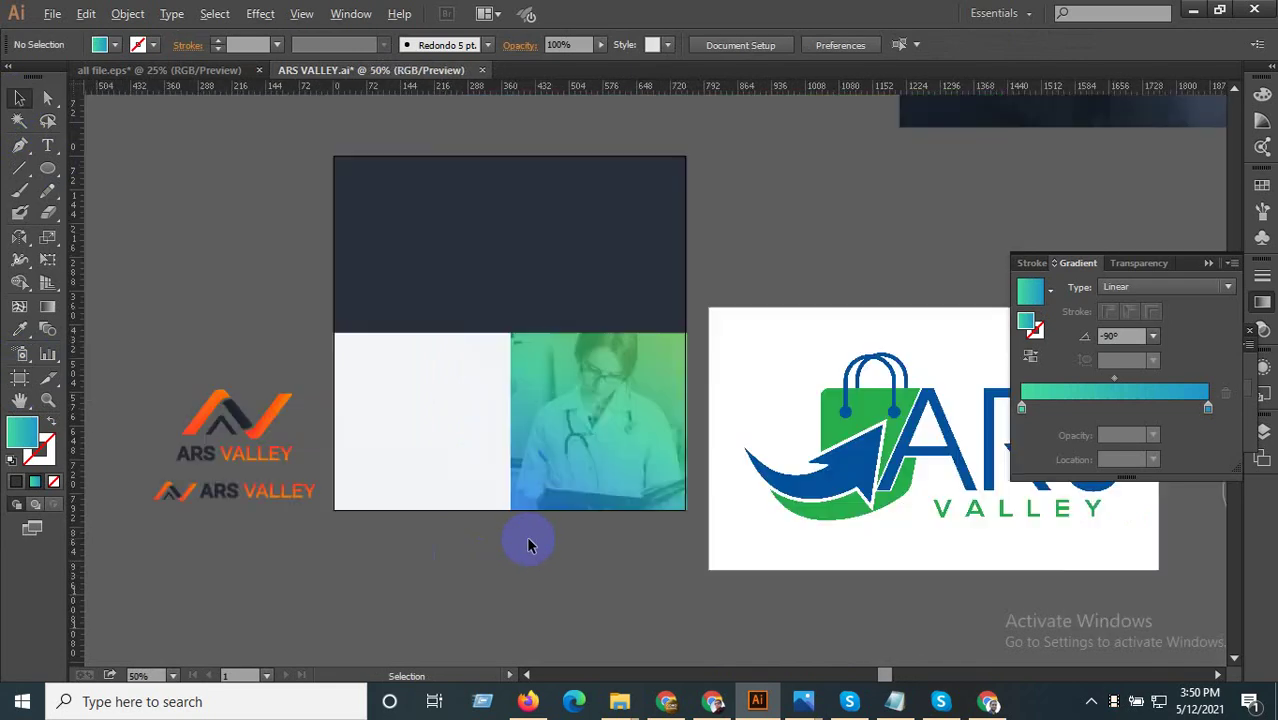
{"action": "key", "text": "ctrl+v"}
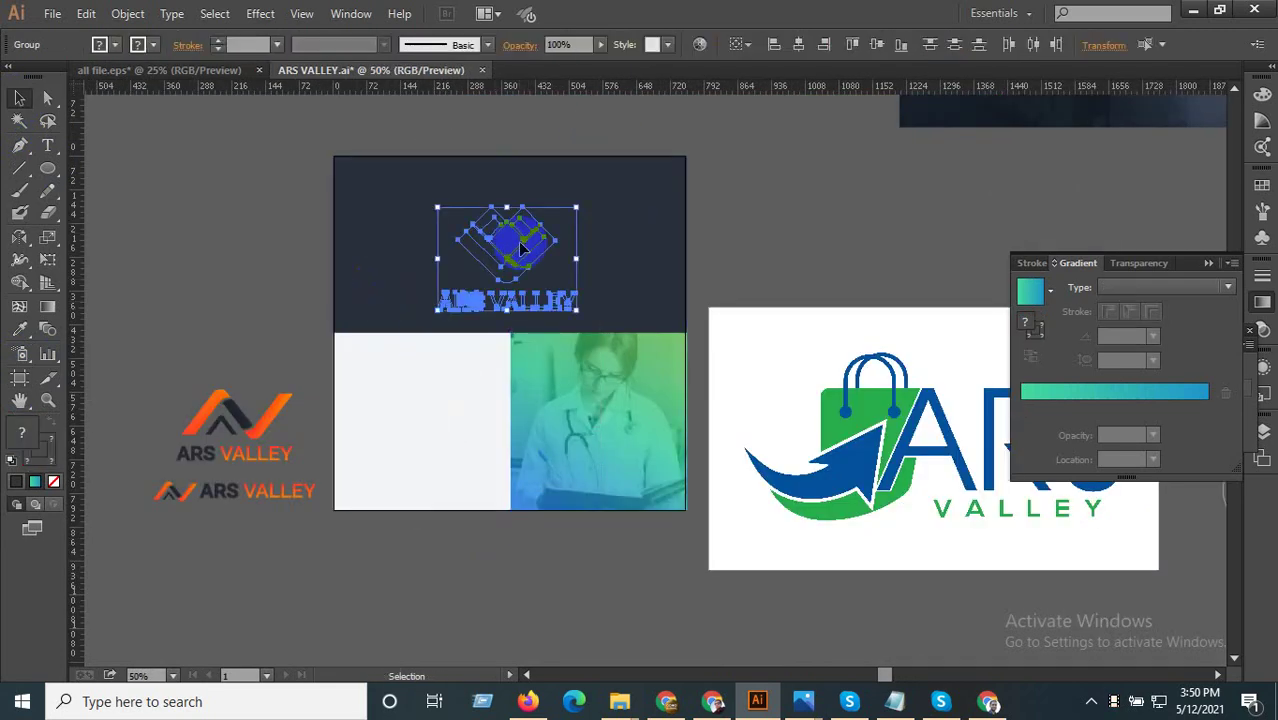
- Bring the gradient logo to the front and position it on the dark panel
{"action": "right_click", "coordinate": [518, 258]}
{"action": "mouse_move", "coordinate": [569, 414]}
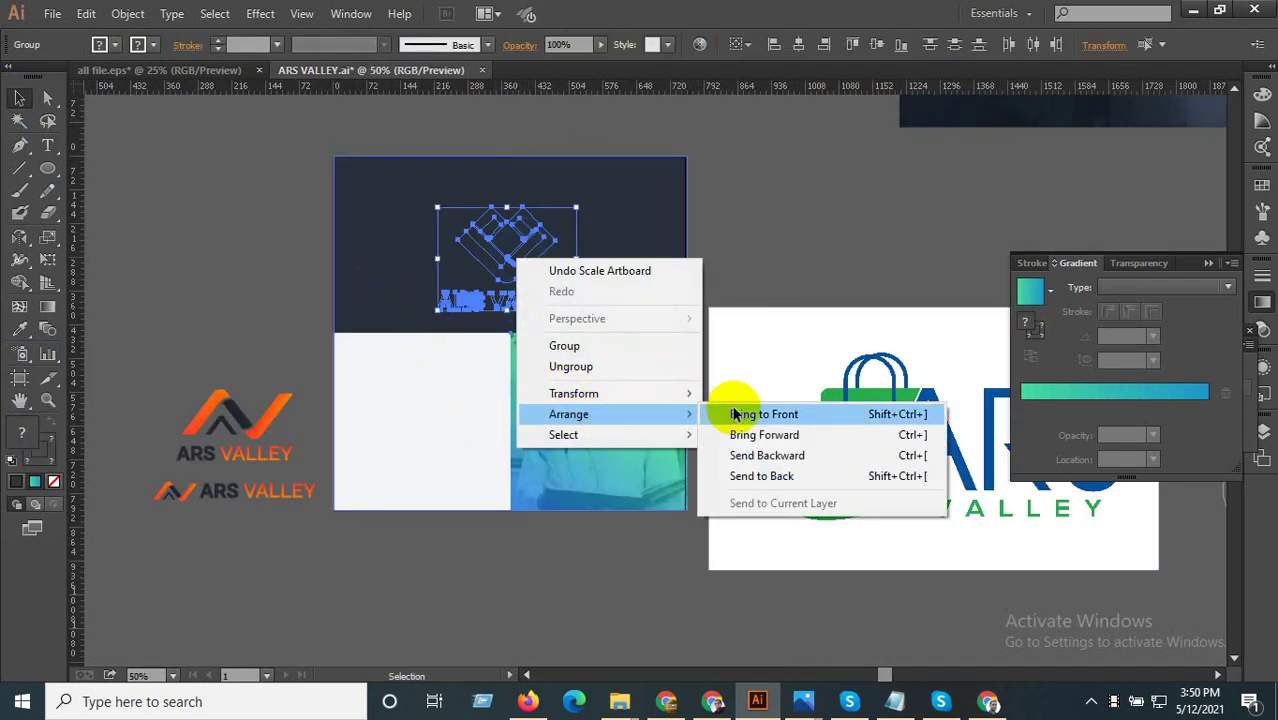
{"action": "left_click", "coordinate": [735, 414]}
{"action": "left_click", "coordinate": [644, 228]}
{"action": "left_click", "coordinate": [478, 275]}
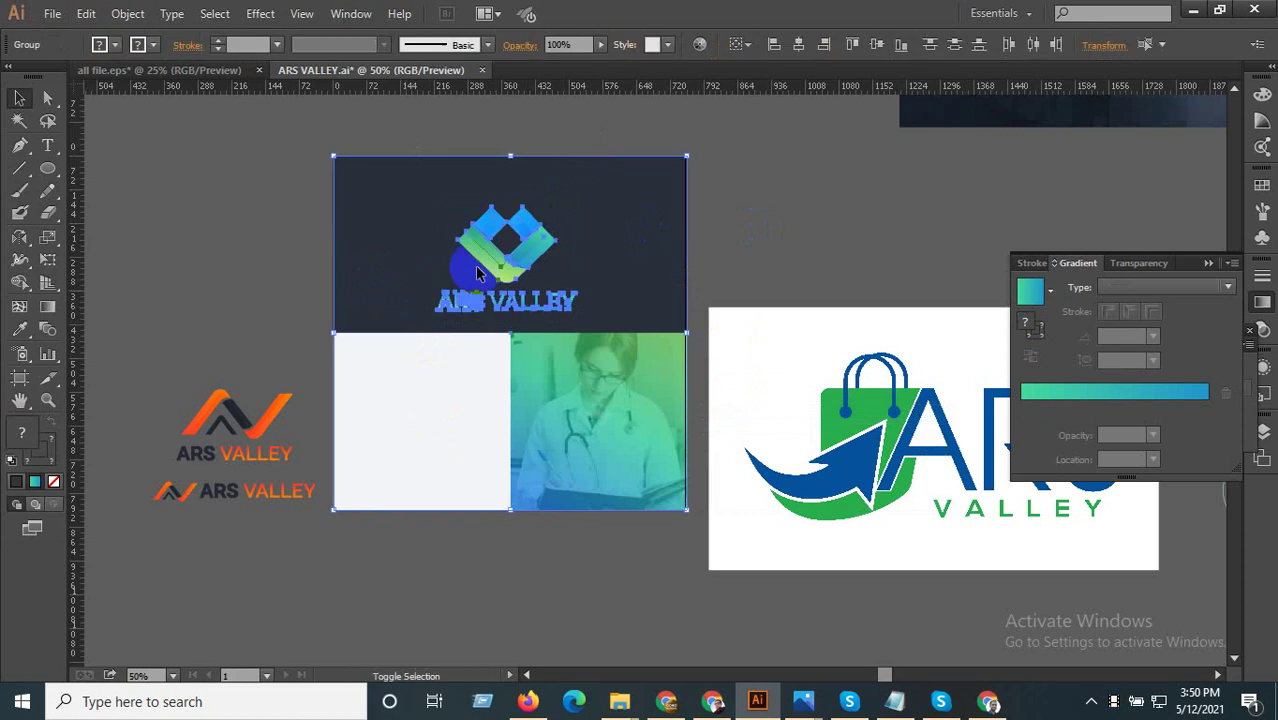
{"action": "scroll", "coordinate": [495, 270], "scroll_direction": "up", "scroll_amount": 1}
{"action": "mouse_move", "coordinate": [512, 263]}
{"action": "left_mouse_down"}
{"action": "mouse_move", "coordinate": [506, 245]}
{"action": "mouse_move", "coordinate": [450, 445]}
{"action": "mouse_move", "coordinate": [448, 432]}
{"action": "left_mouse_up"}
{"action": "scroll", "coordinate": [585, 357], "scroll_direction": "down", "scroll_amount": 1}
- Shrink the logo copy on the light panel and make the photo-panel copy white
{"action": "scroll", "coordinate": [448, 443], "scroll_direction": "up", "scroll_amount": 3}
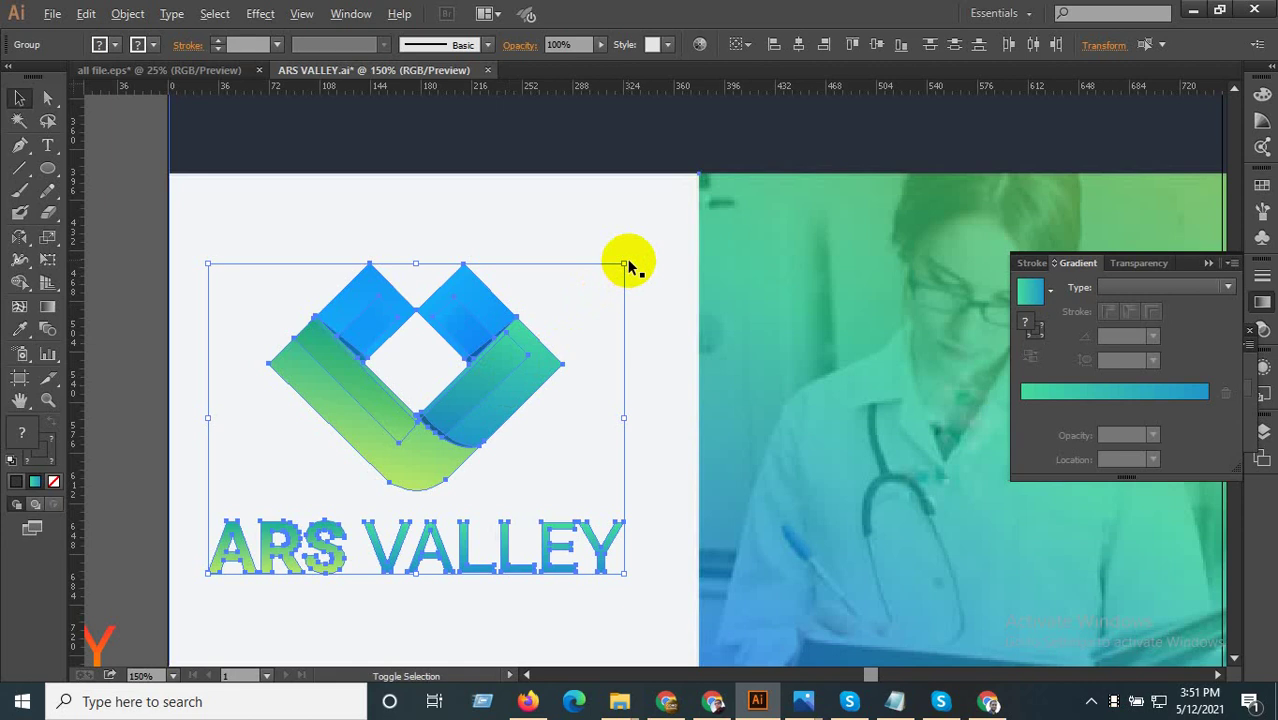
{"action": "mouse_move", "coordinate": [625, 263]}
{"action": "left_mouse_down"}
{"action": "mouse_move", "coordinate": [428, 456]}
{"action": "mouse_move", "coordinate": [668, 456]}
{"action": "left_mouse_up"}
{"action": "scroll", "coordinate": [428, 456], "scroll_direction": "down", "scroll_amount": 2}
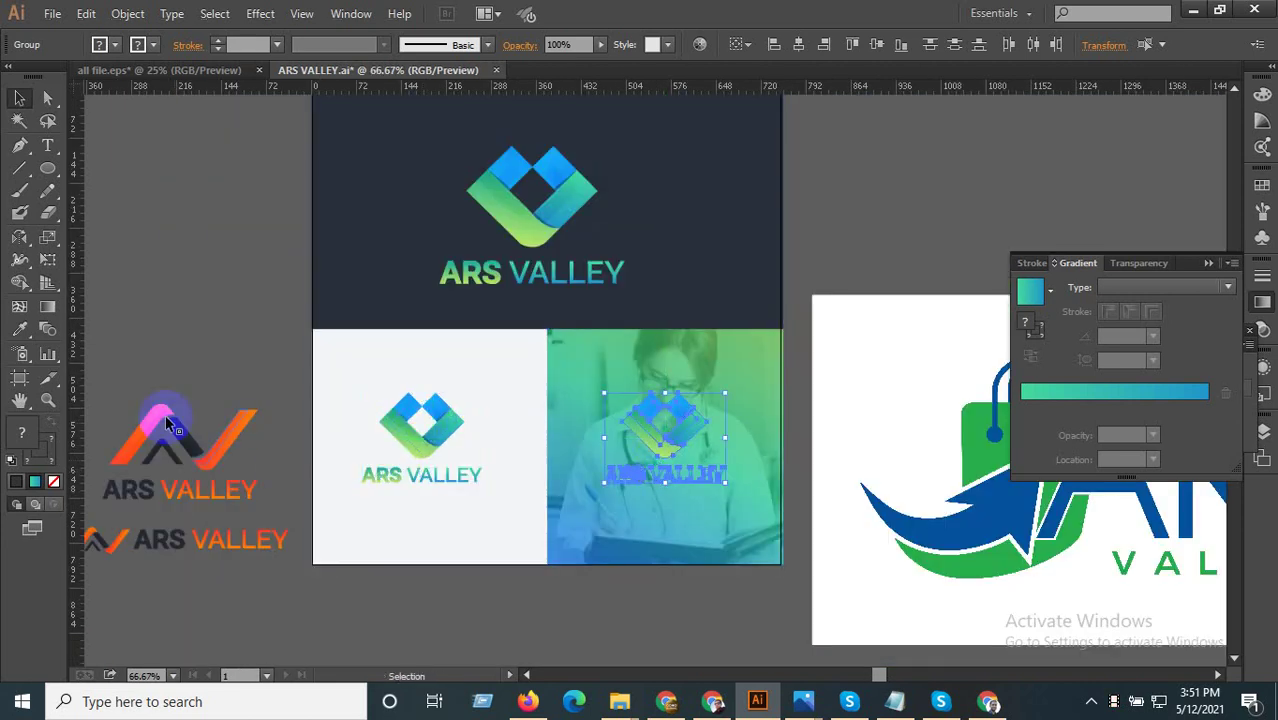
{"action": "left_click", "coordinate": [19, 330]}
{"action": "left_click", "coordinate": [368, 360]}
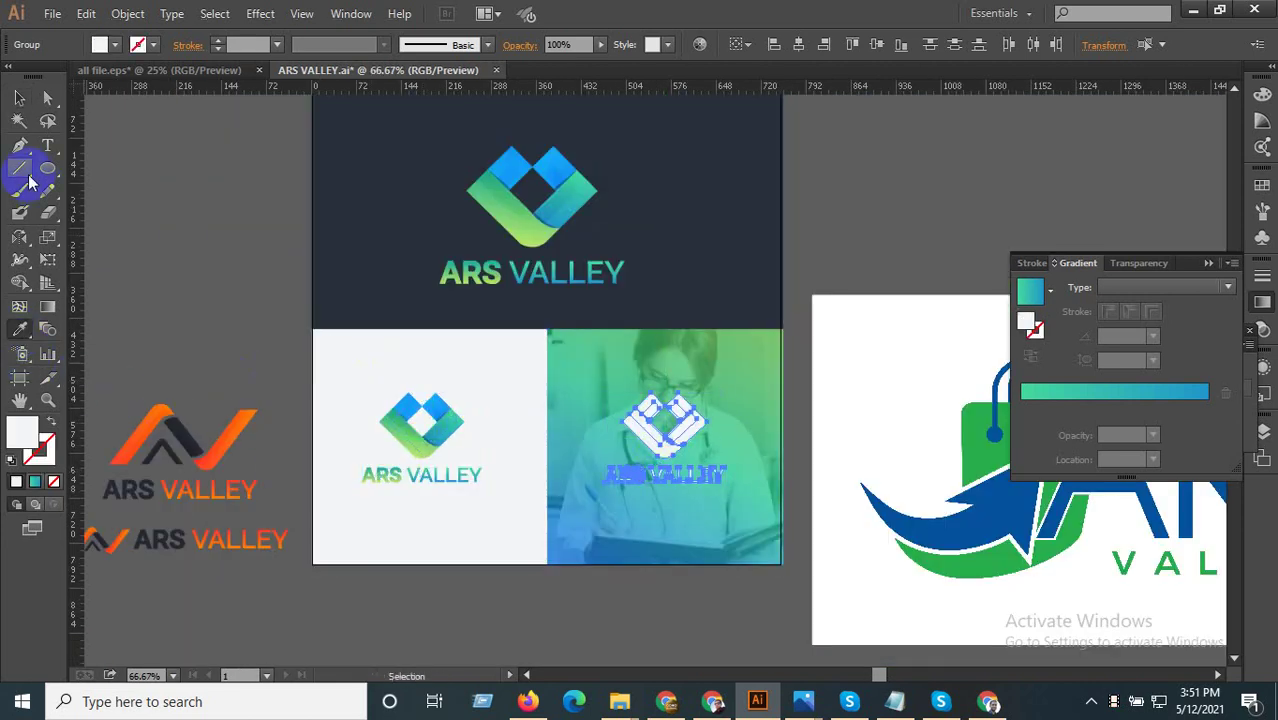
- Zoom in and out to inspect the white logo copy over the photo panel
{"action": "left_click", "coordinate": [18, 100]}
{"action": "left_click", "coordinate": [399, 448]}
{"action": "scroll", "coordinate": [726, 423], "scroll_direction": "up", "scroll_amount": 4}
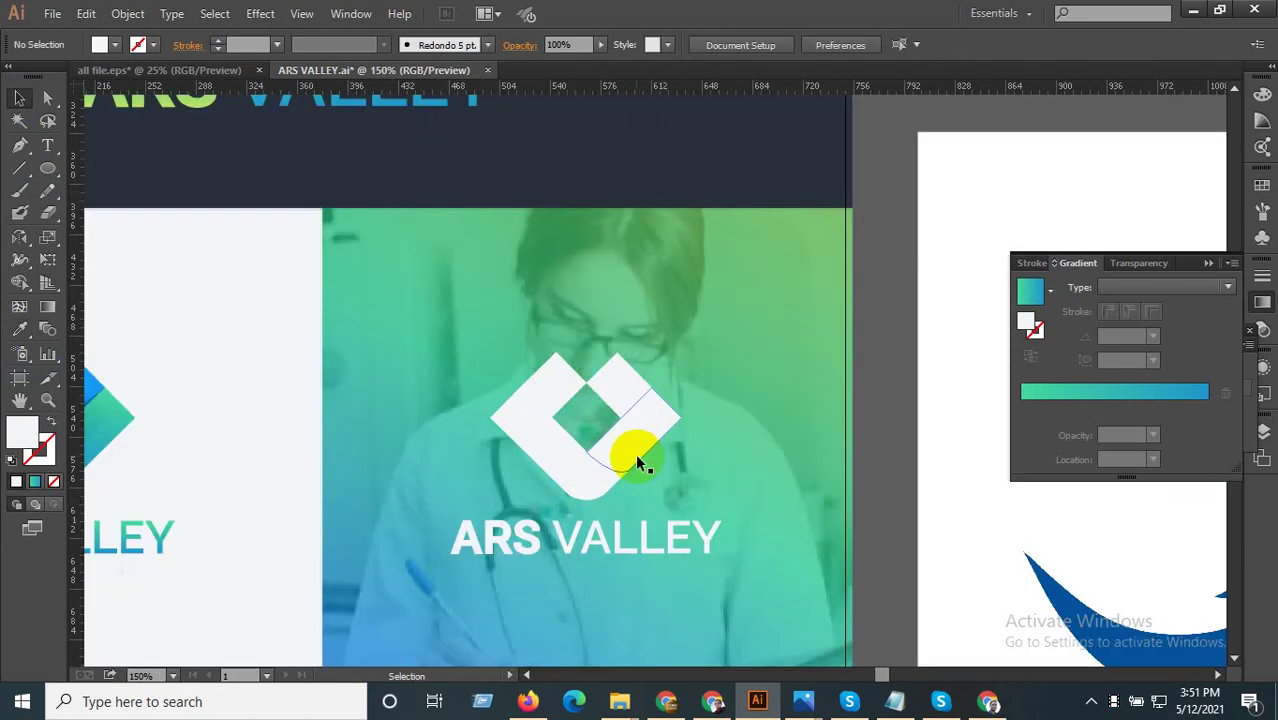
{"action": "scroll", "coordinate": [692, 518], "scroll_direction": "down", "scroll_amount": 4}
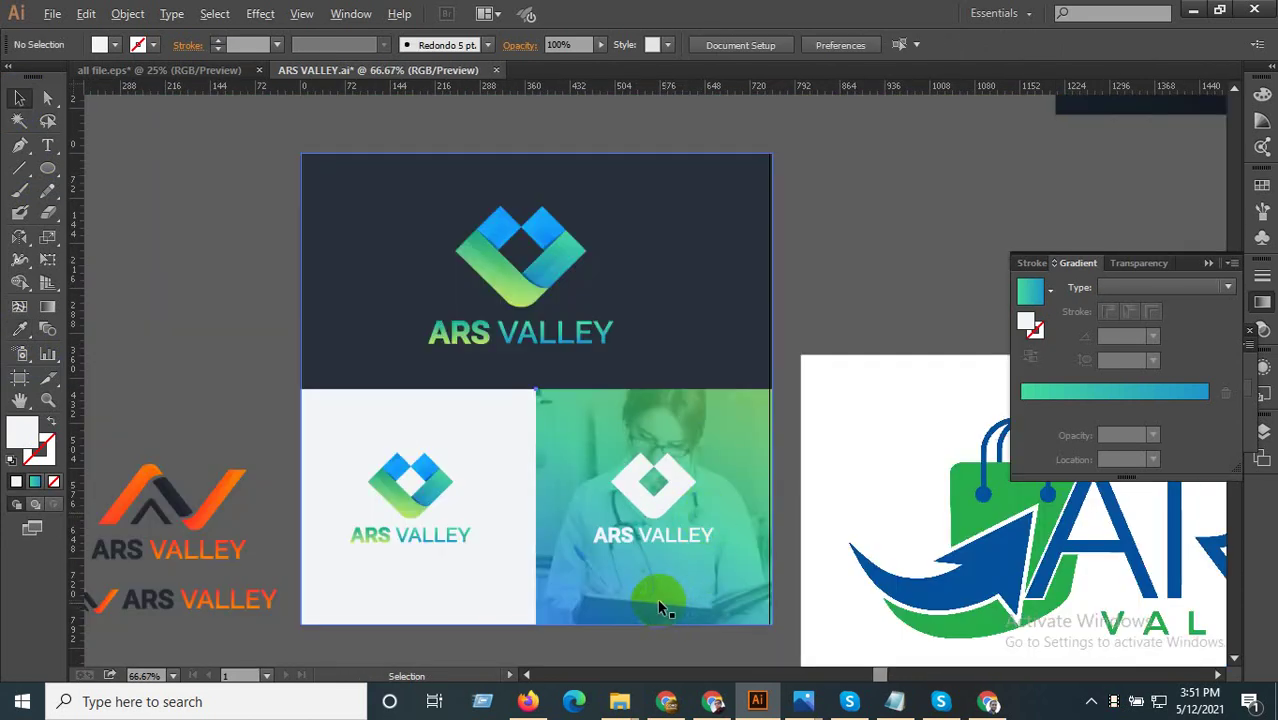
{"action": "scroll", "coordinate": [666, 591], "scroll_direction": "up", "scroll_amount": 1}
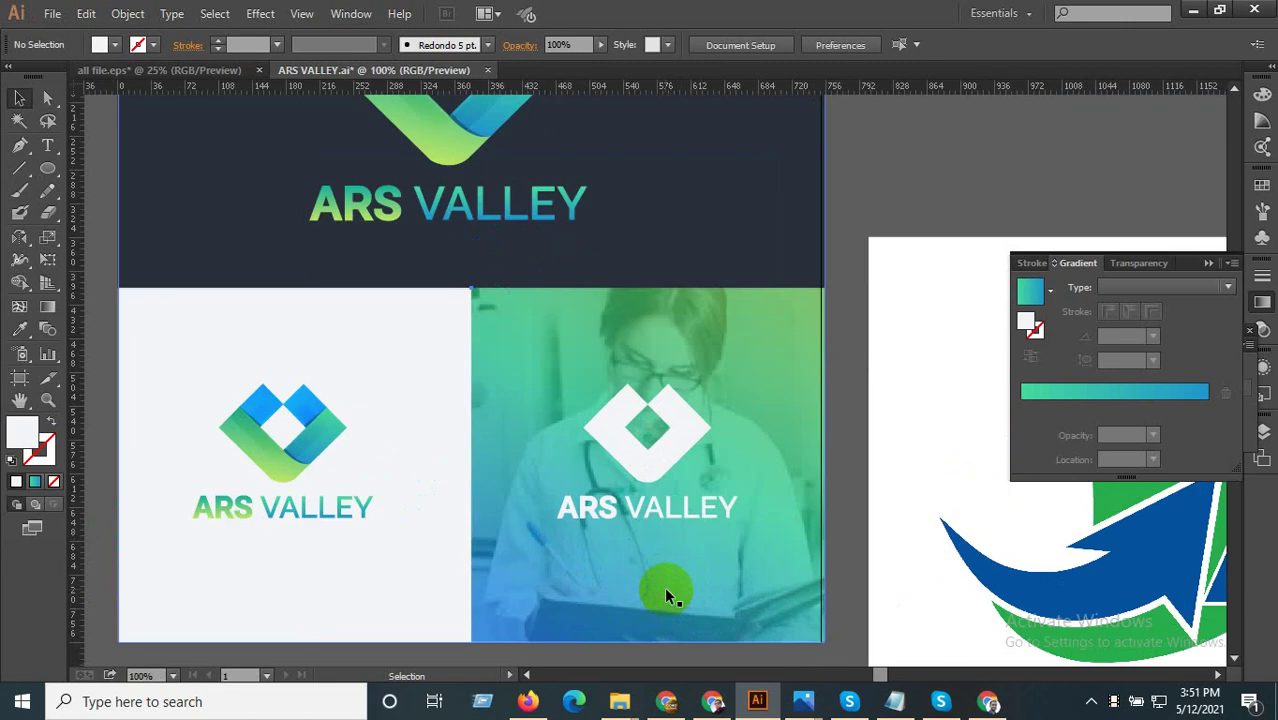
{"action": "scroll", "coordinate": [664, 586], "scroll_direction": "down", "scroll_amount": 2}
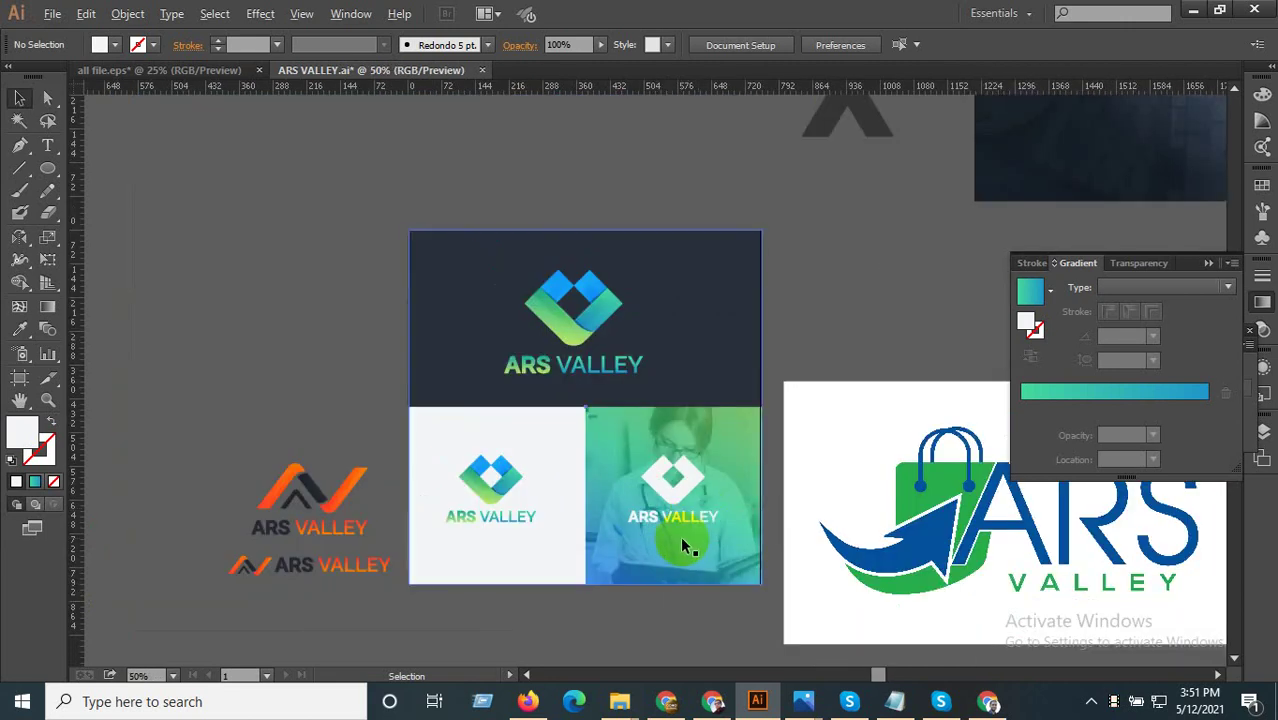
{"action": "scroll", "coordinate": [688, 494], "scroll_direction": "up", "scroll_amount": 2}
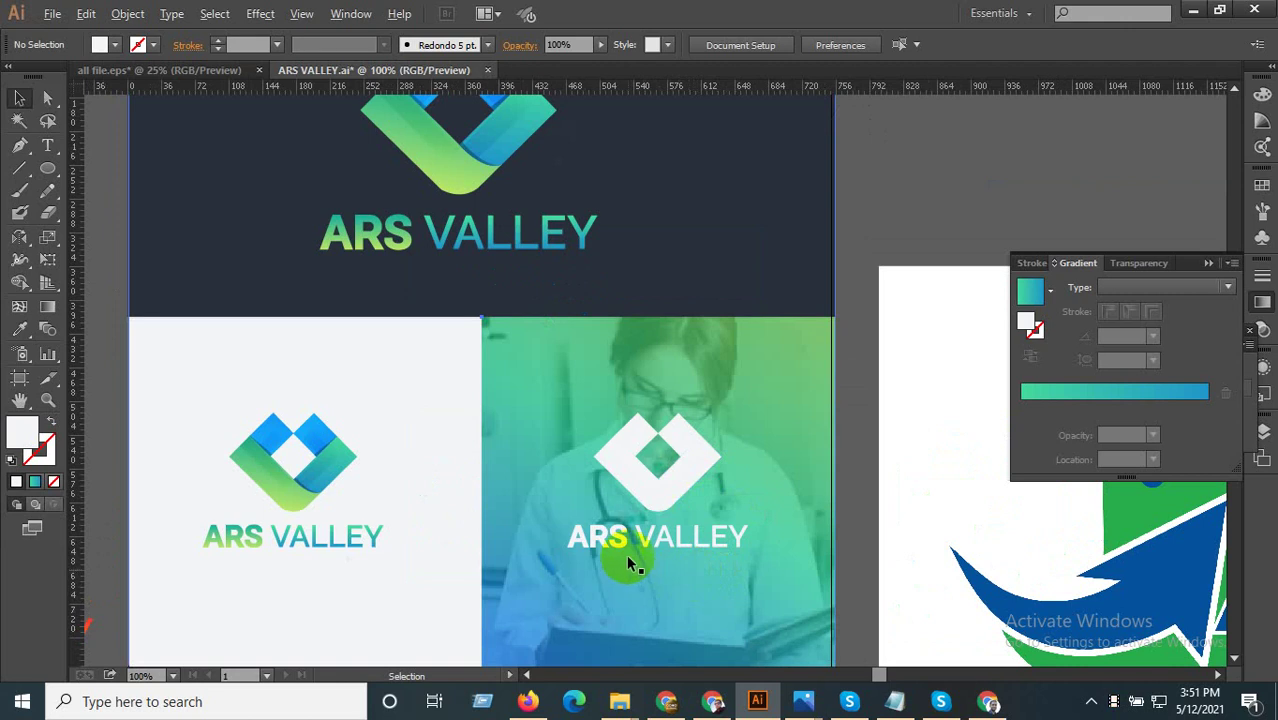
{"action": "scroll", "coordinate": [680, 454], "scroll_direction": "up", "scroll_amount": 3}
{"action": "scroll", "coordinate": [681, 455], "scroll_direction": "down", "scroll_amount": 4}
{"action": "scroll", "coordinate": [723, 433], "scroll_direction": "up", "scroll_amount": 3}
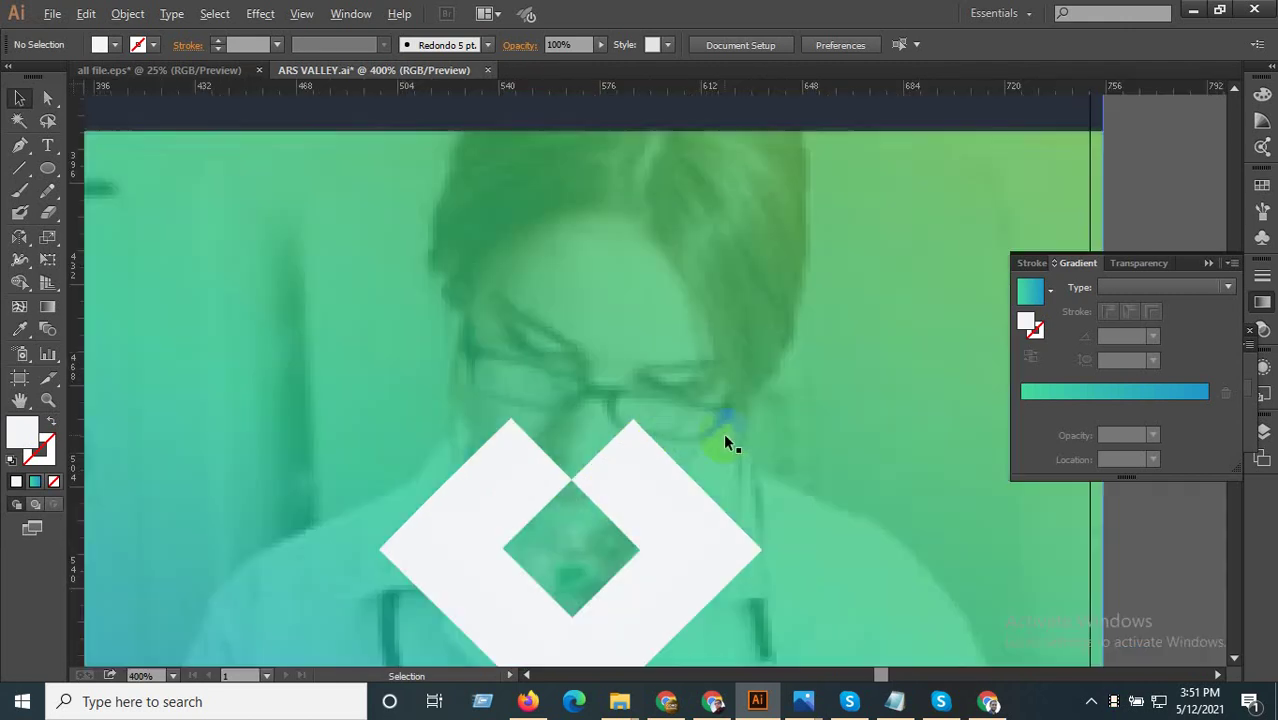
{"action": "scroll", "coordinate": [687, 631], "scroll_direction": "up", "scroll_amount": 4}
{"action": "scroll", "coordinate": [700, 440], "scroll_direction": "down", "scroll_amount": 3}
{"action": "scroll", "coordinate": [683, 450], "scroll_direction": "down", "scroll_amount": 3}
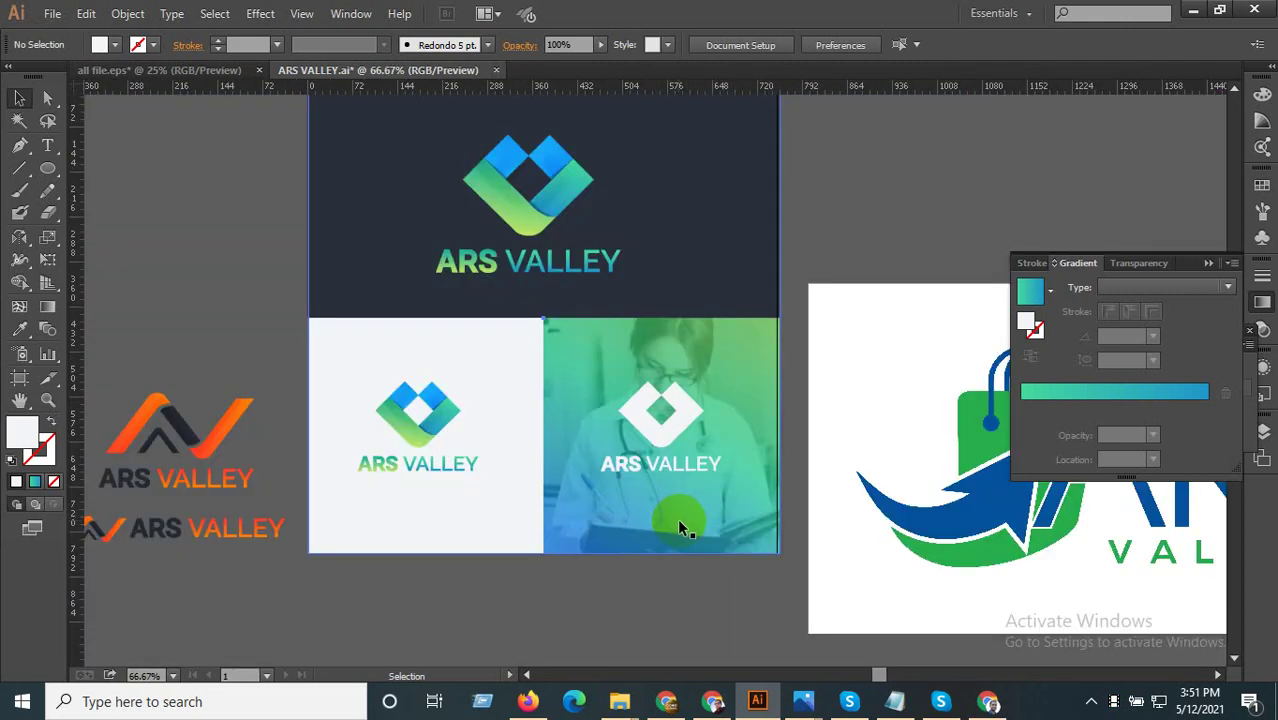
{"action": "left_click", "coordinate": [631, 626]}
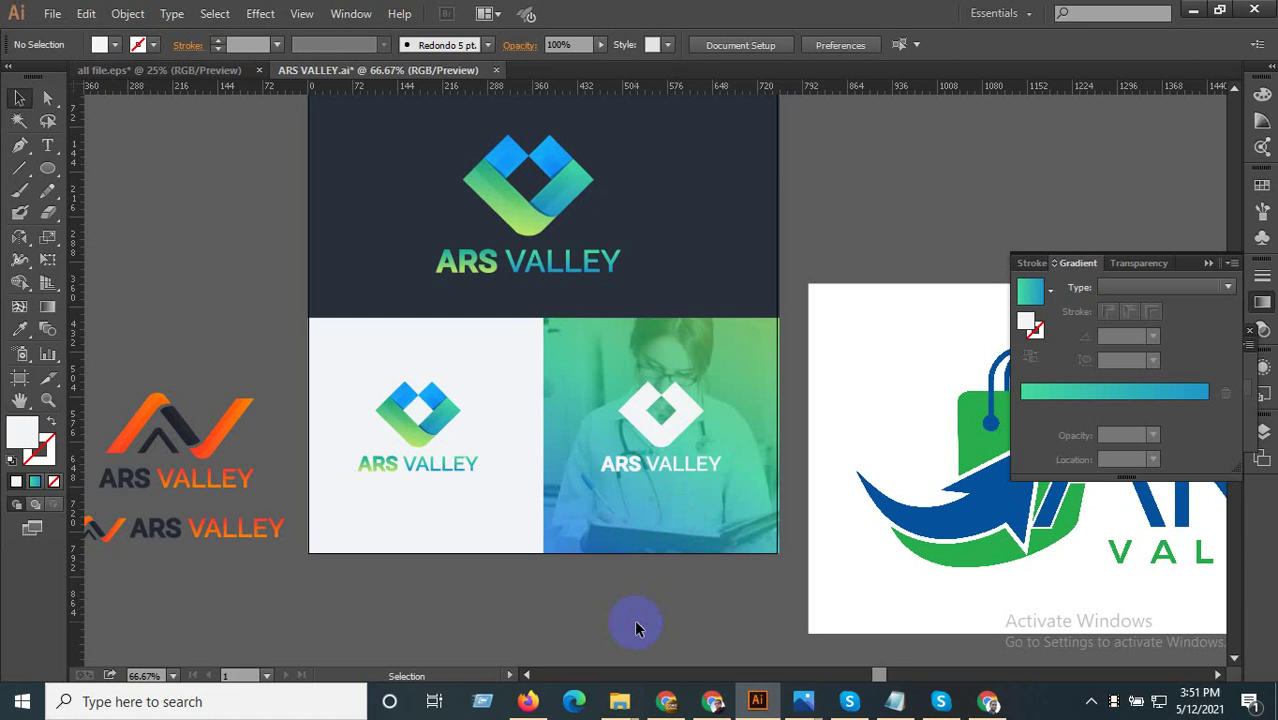
{"action": "scroll", "coordinate": [633, 626], "scroll_direction": "down", "scroll_amount": 1}
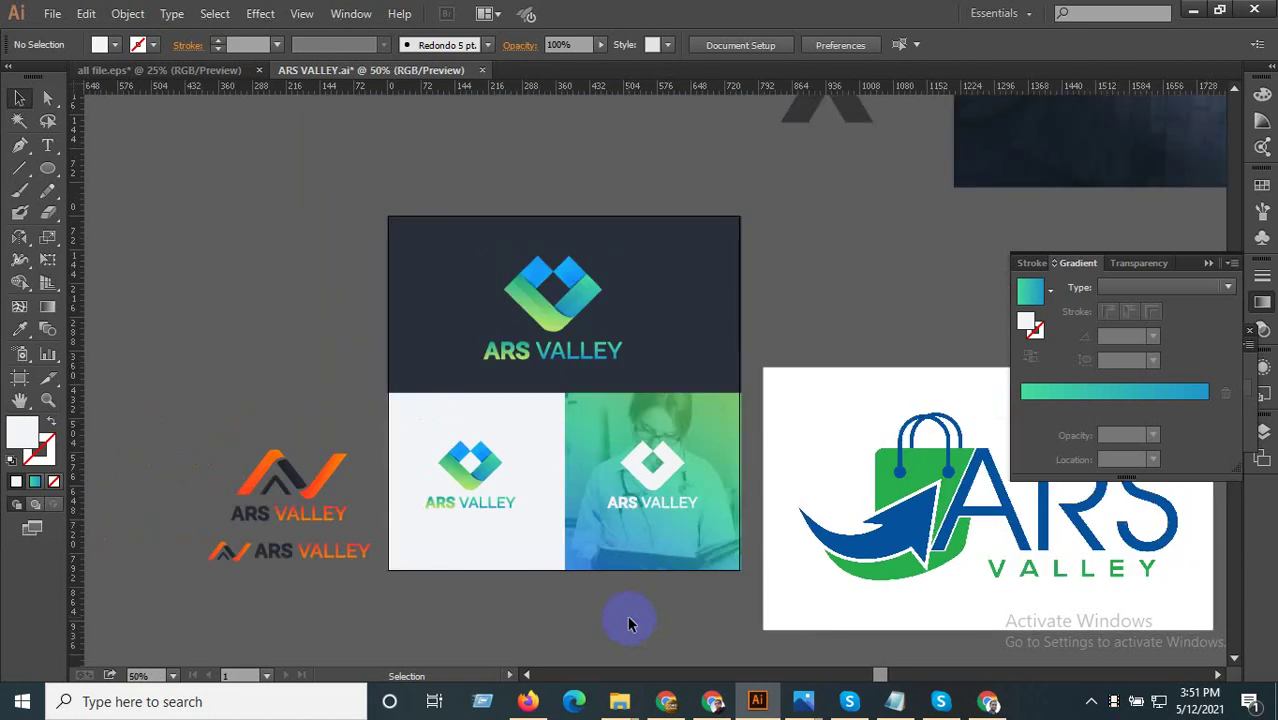
{"action": "scroll", "coordinate": [654, 466], "scroll_direction": "up", "scroll_amount": 2}
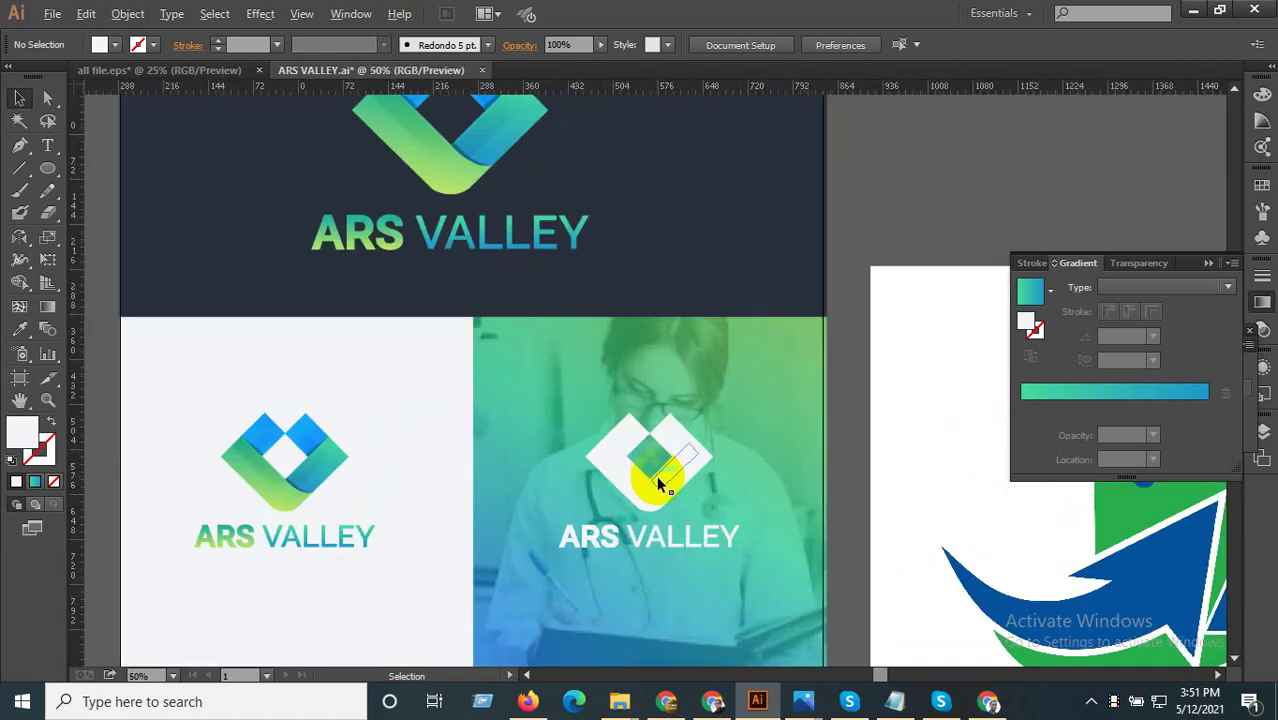
{"action": "scroll", "coordinate": [662, 480], "scroll_direction": "down", "scroll_amount": 2}
- Restore the photo-panel logo copy to its blue-green gradient colouring
{"action": "left_click", "coordinate": [686, 577]}
{"action": "left_click", "coordinate": [688, 626]}
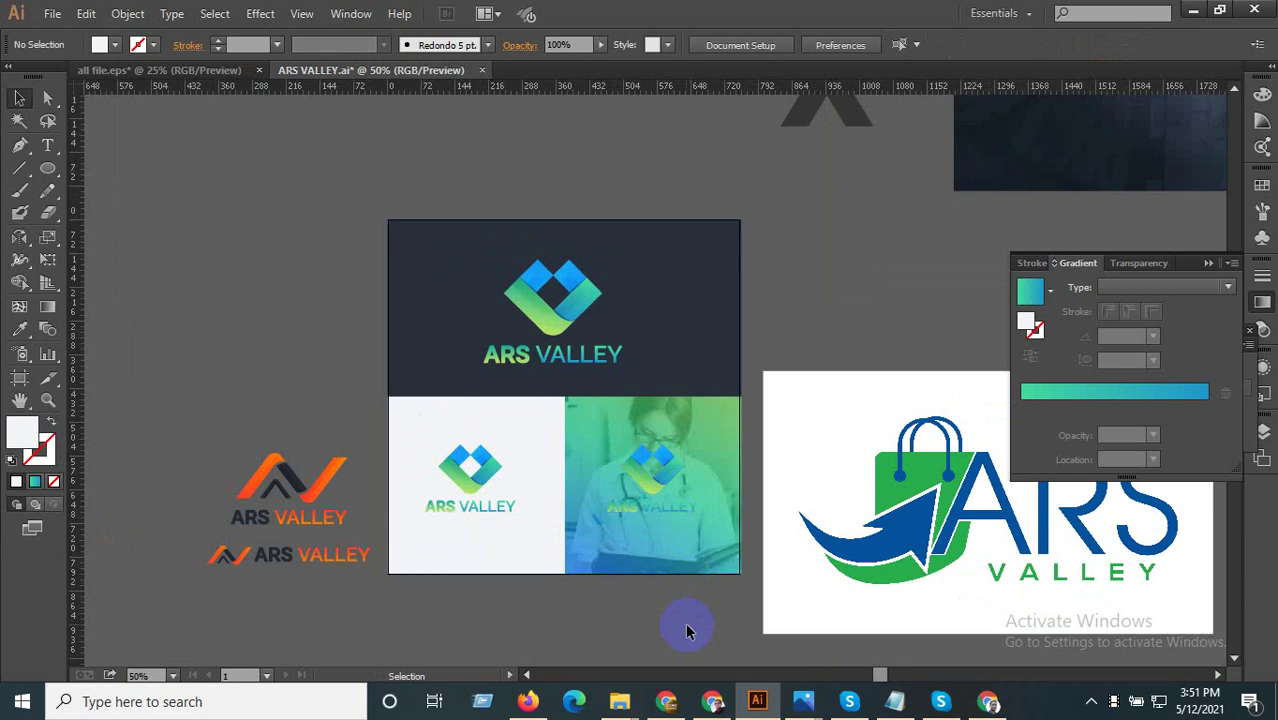
{"action": "scroll", "coordinate": [687, 600], "scroll_direction": "up", "scroll_amount": 1}
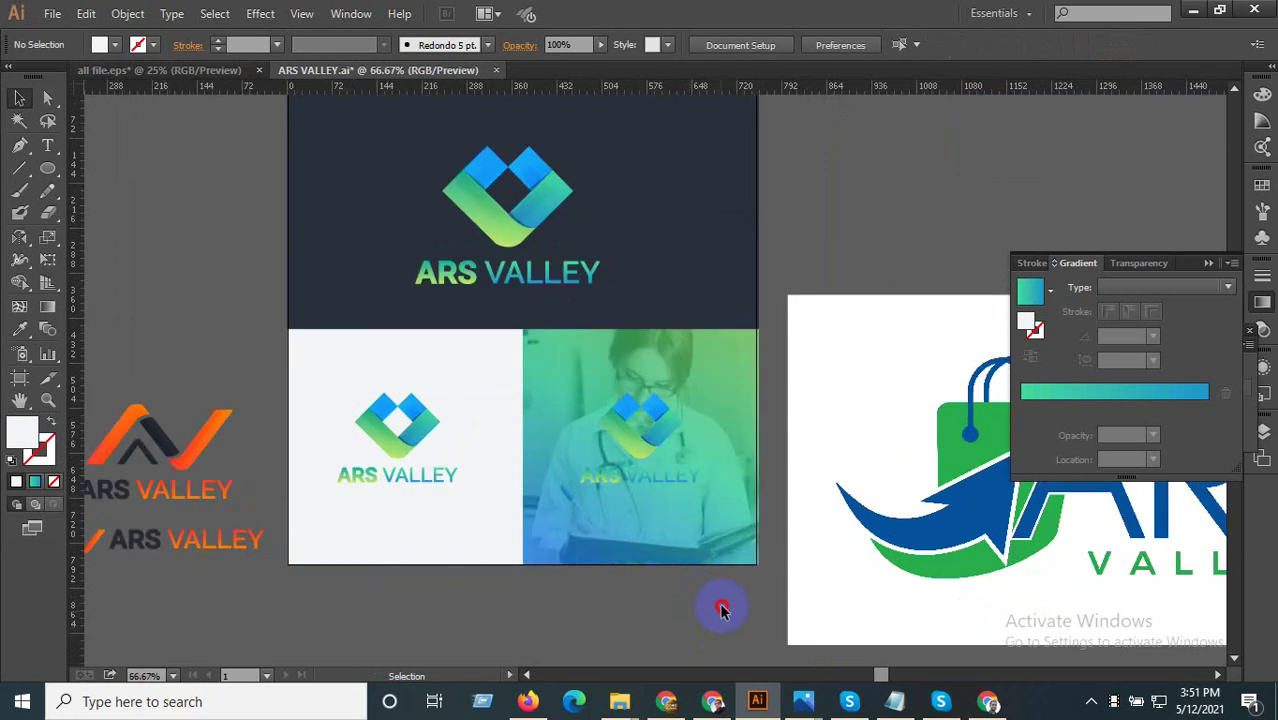
{"action": "left_click_drag", "start_coordinate": [567, 360], "coordinate": [817, 271]}
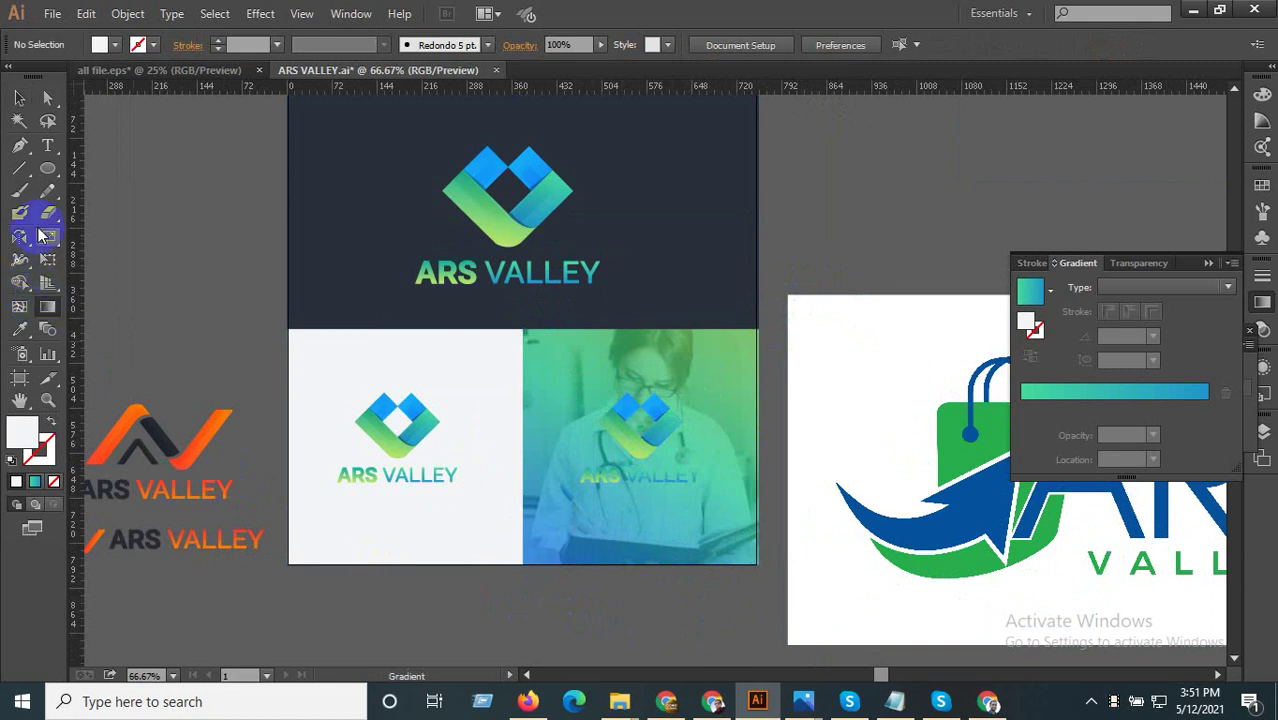
- Draw a rectangle over the photo panel filled with the logo's solid blue
{"action": "left_click_drag", "start_coordinate": [55, 174], "coordinate": [100, 168]}
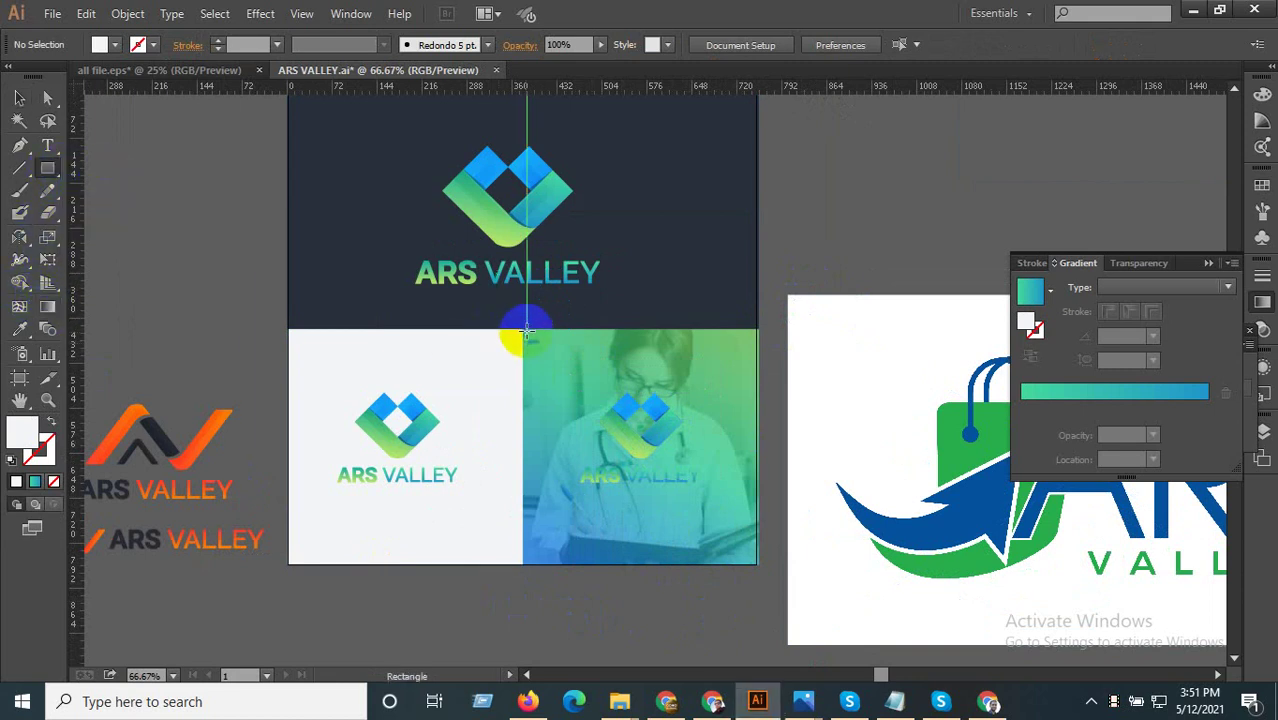
{"action": "left_click_drag", "start_coordinate": [522, 329], "coordinate": [754, 566]}
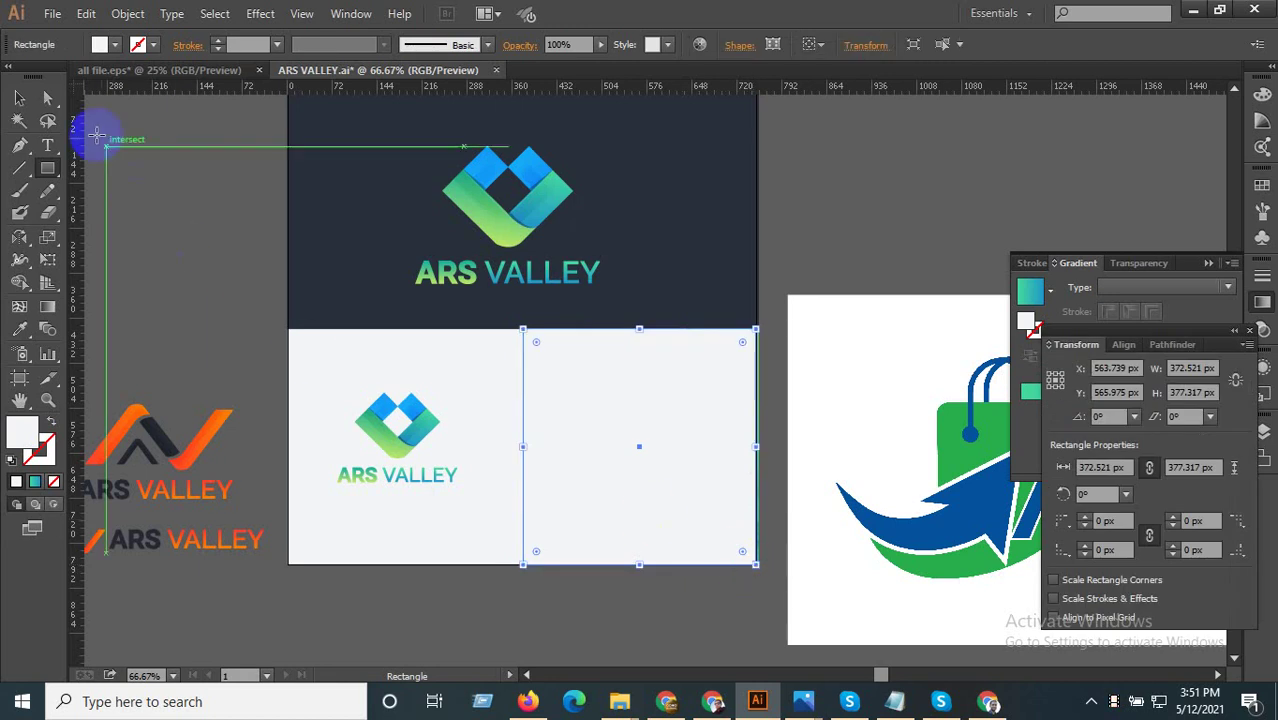
{"action": "left_click", "coordinate": [20, 331]}
{"action": "left_click", "coordinate": [233, 410]}
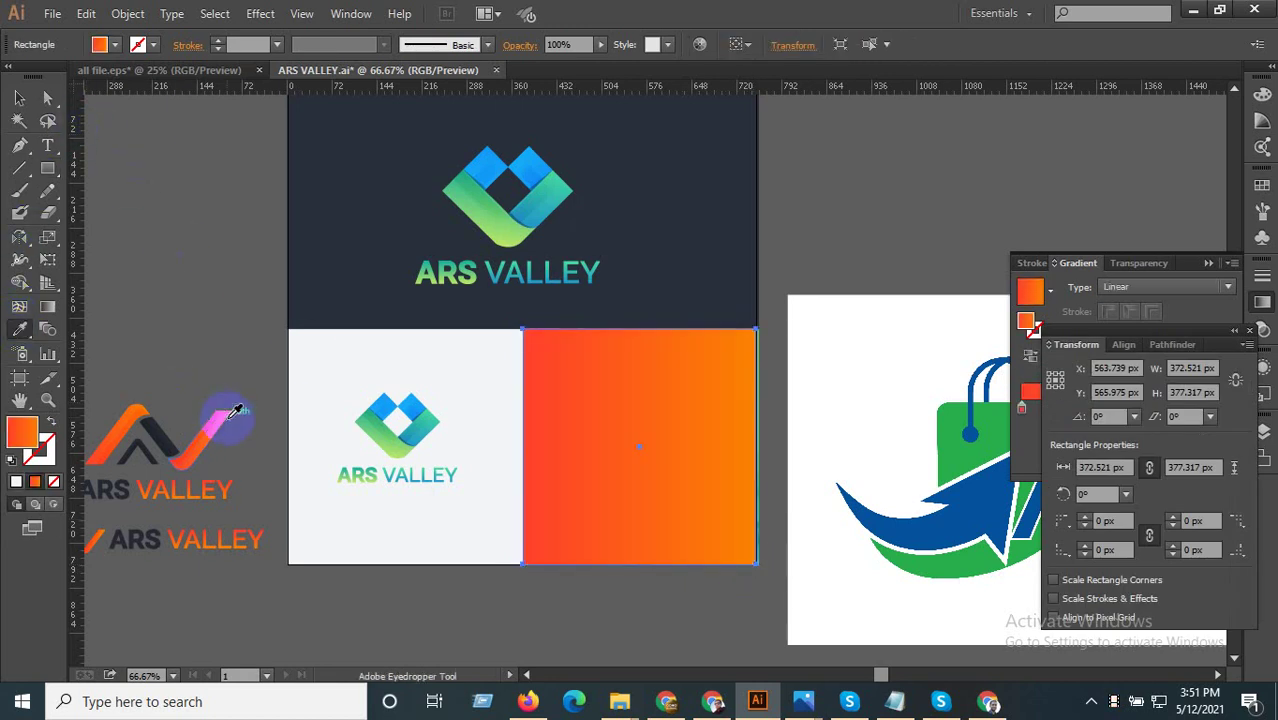
{"action": "scroll", "coordinate": [558, 487], "scroll_direction": "down", "scroll_amount": 2}
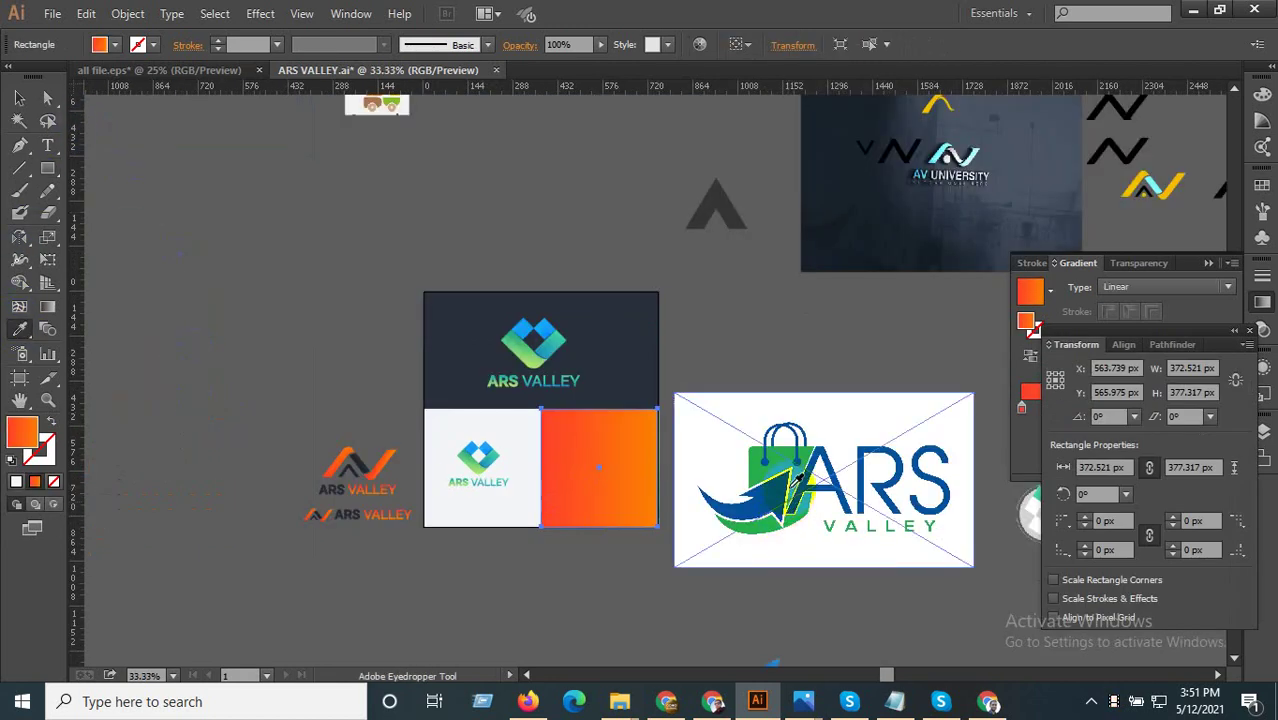
{"action": "left_click", "coordinate": [780, 488]}
- Bring the gradient logo in front of the blue square
{"action": "left_click", "coordinate": [19, 97]}
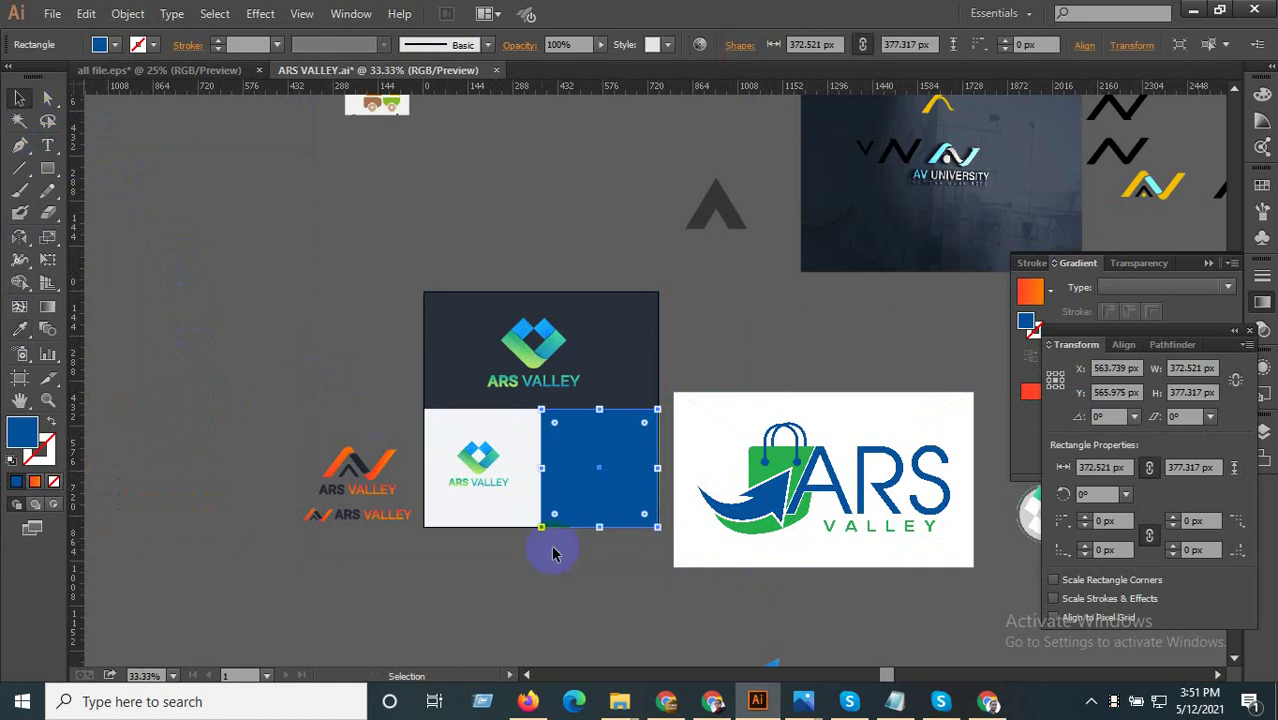
{"action": "left_click", "coordinate": [648, 568]}
{"action": "left_click_drag", "start_coordinate": [648, 568], "coordinate": [565, 432]}
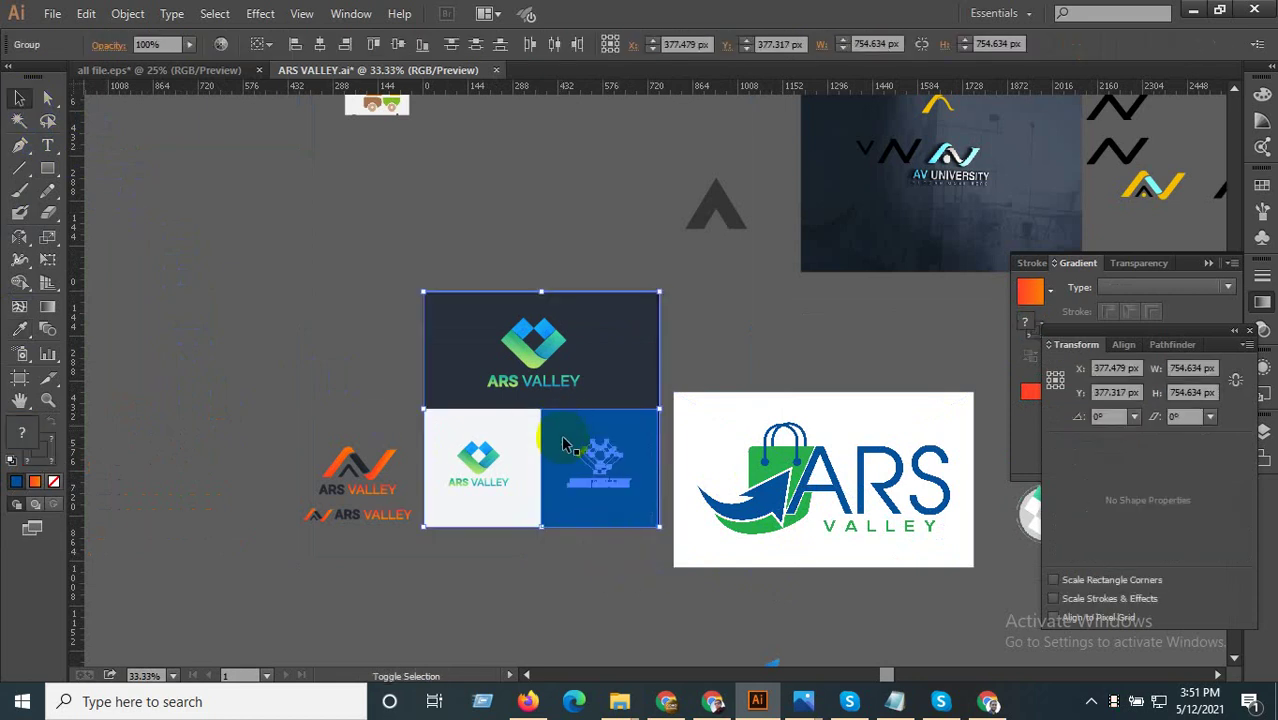
{"action": "left_click", "coordinate": [599, 456]}
{"action": "right_click", "coordinate": [598, 458]}
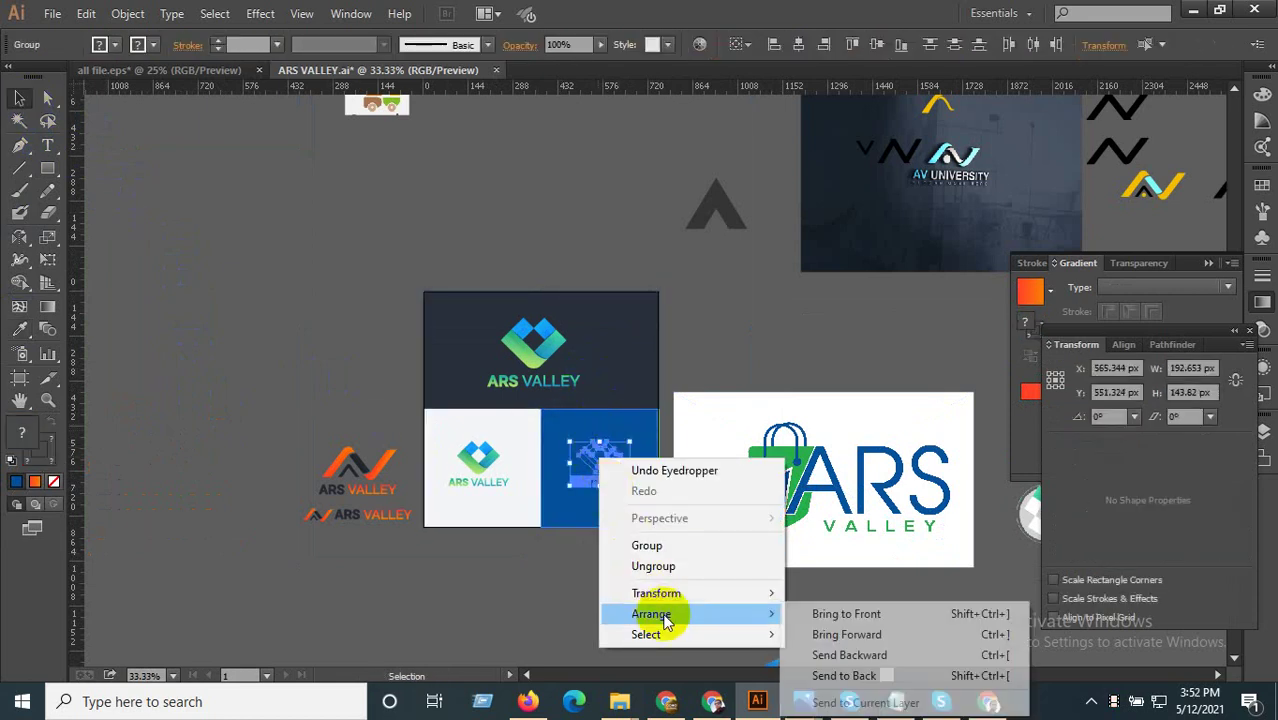
{"action": "left_click", "coordinate": [827, 612]}
{"action": "left_click", "coordinate": [642, 585]}
- Open Save for Web with Alt+Shift+Ctrl+S, showing JPEG at 750×755 px
{"action": "scroll", "coordinate": [613, 550], "scroll_direction": "up", "scroll_amount": 1}
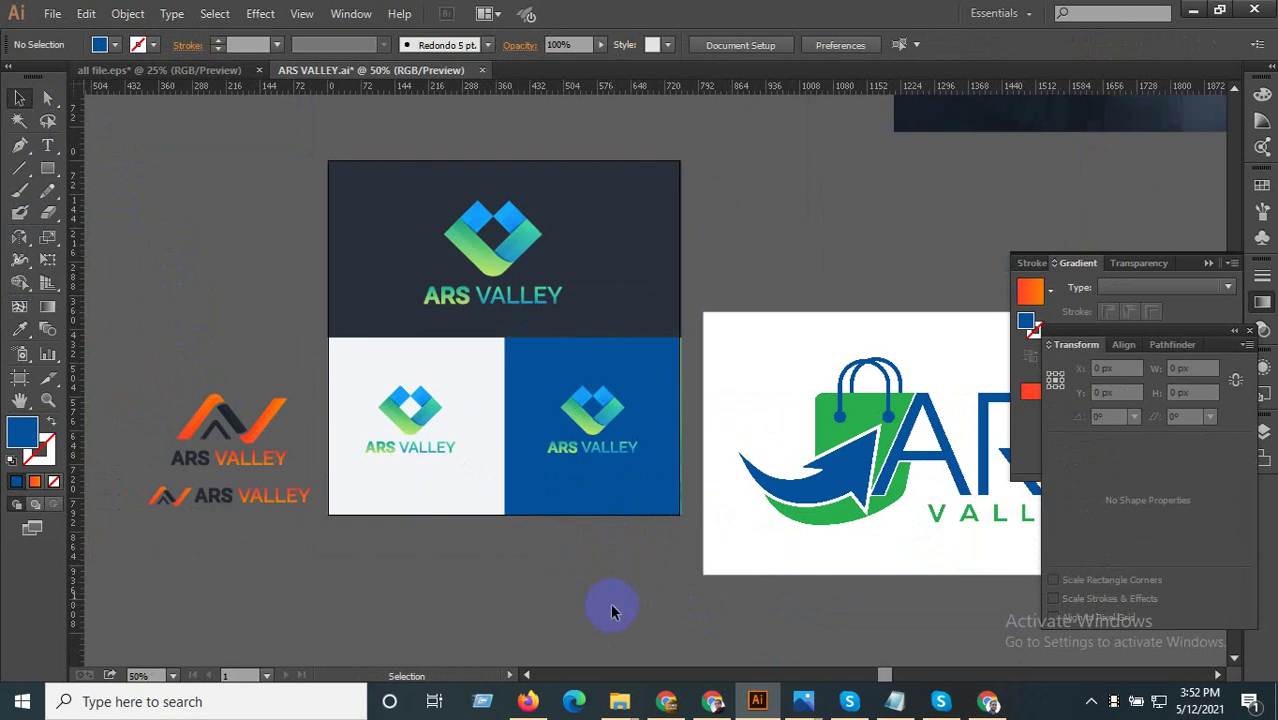
{"action": "scroll", "coordinate": [613, 610], "scroll_direction": "down", "scroll_amount": 1}
{"action": "scroll", "coordinate": [613, 610], "scroll_direction": "up", "scroll_amount": 1}
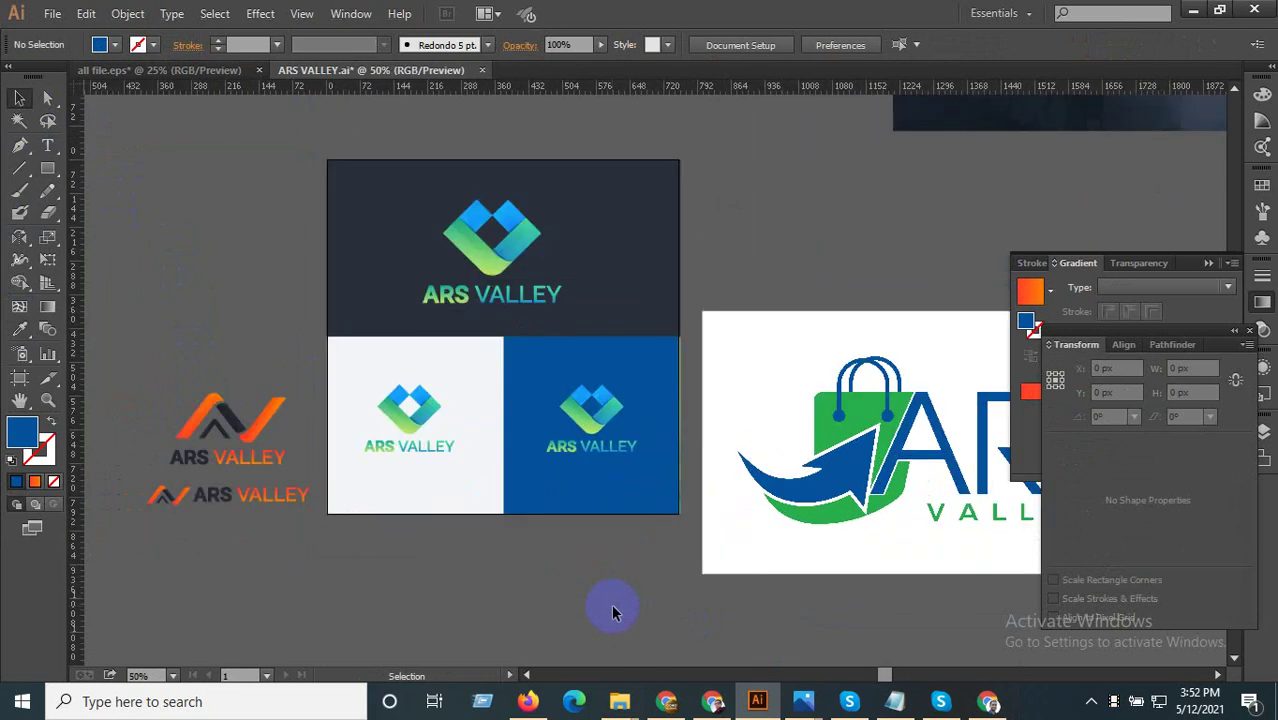
{"action": "key", "text": "ctrl+alt+shift+s"}
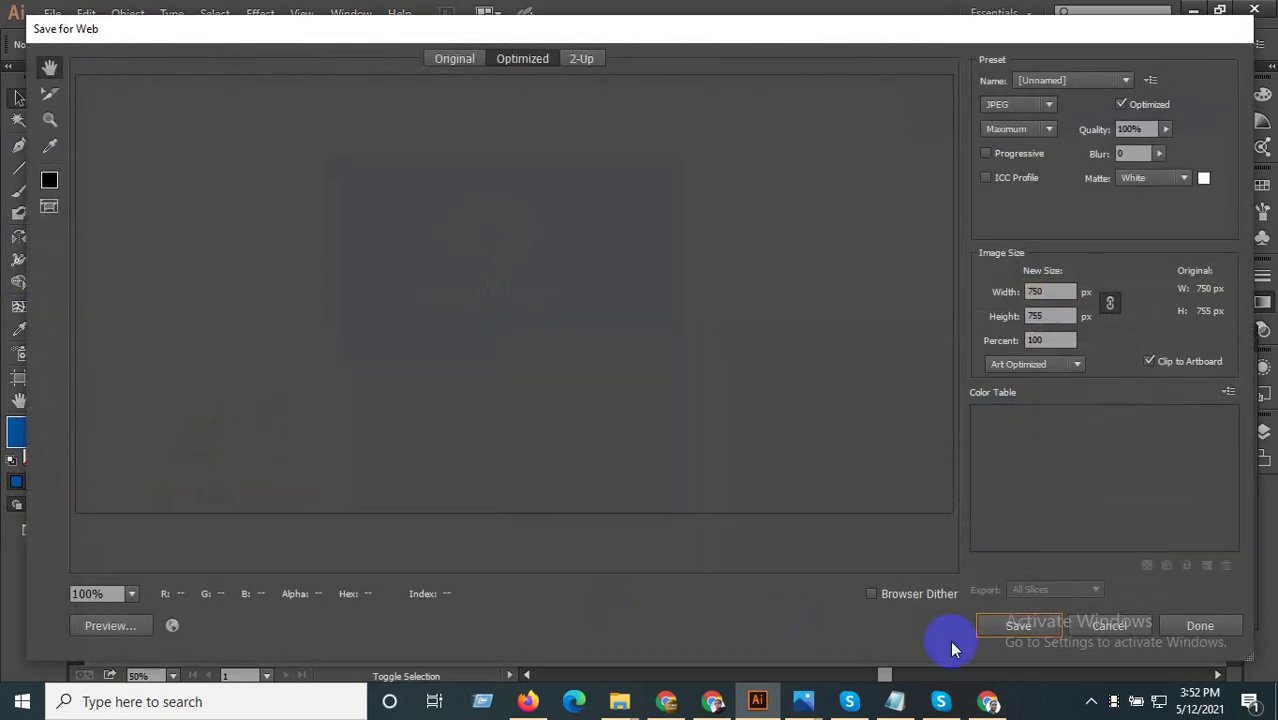